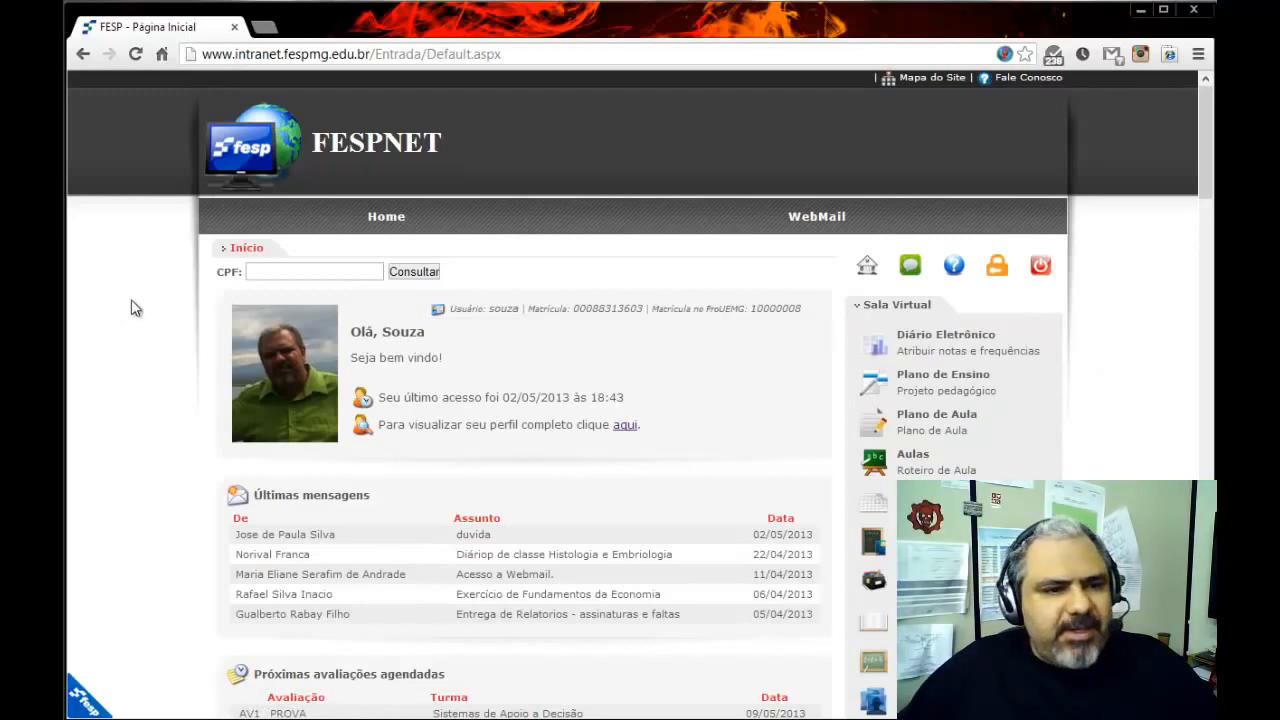
# Open the Atividades page of the Sala Virtual and look over the activity tree of the current class
pyautogui.scroll(-5, 131, 308)
pyautogui.scroll(5, 131, 308)
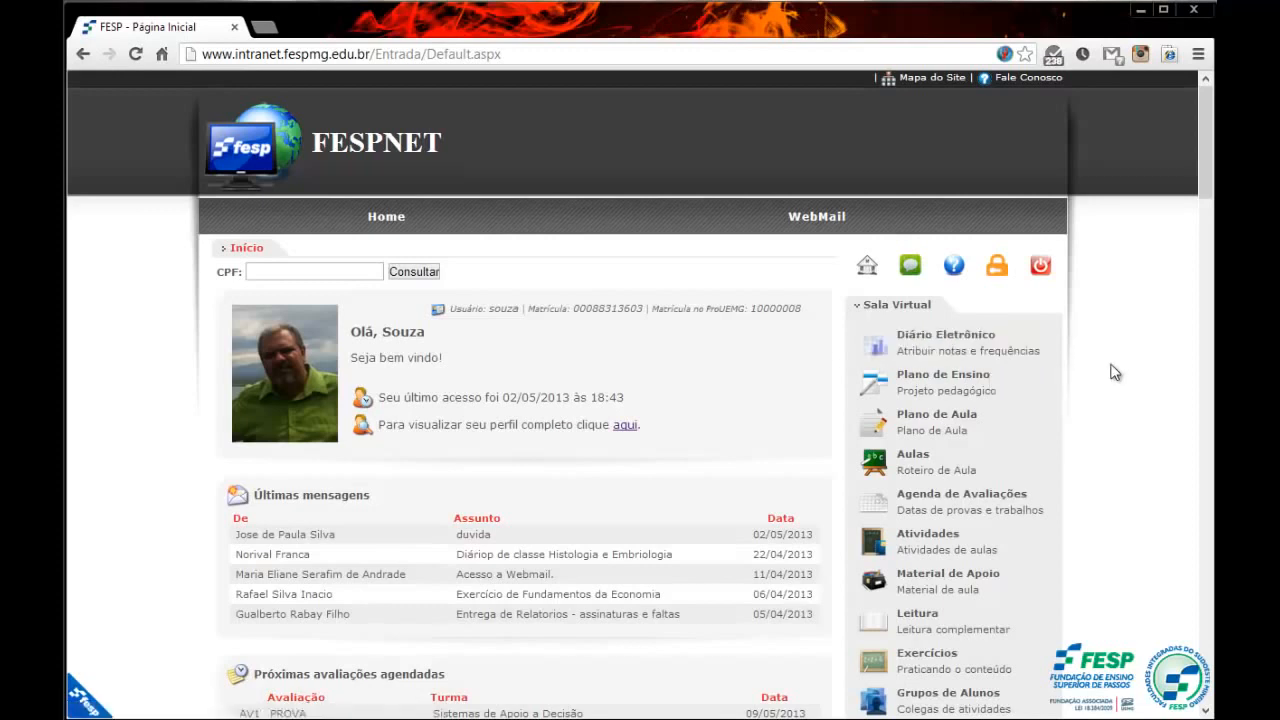
pyautogui.scroll(-1, 1115, 375)
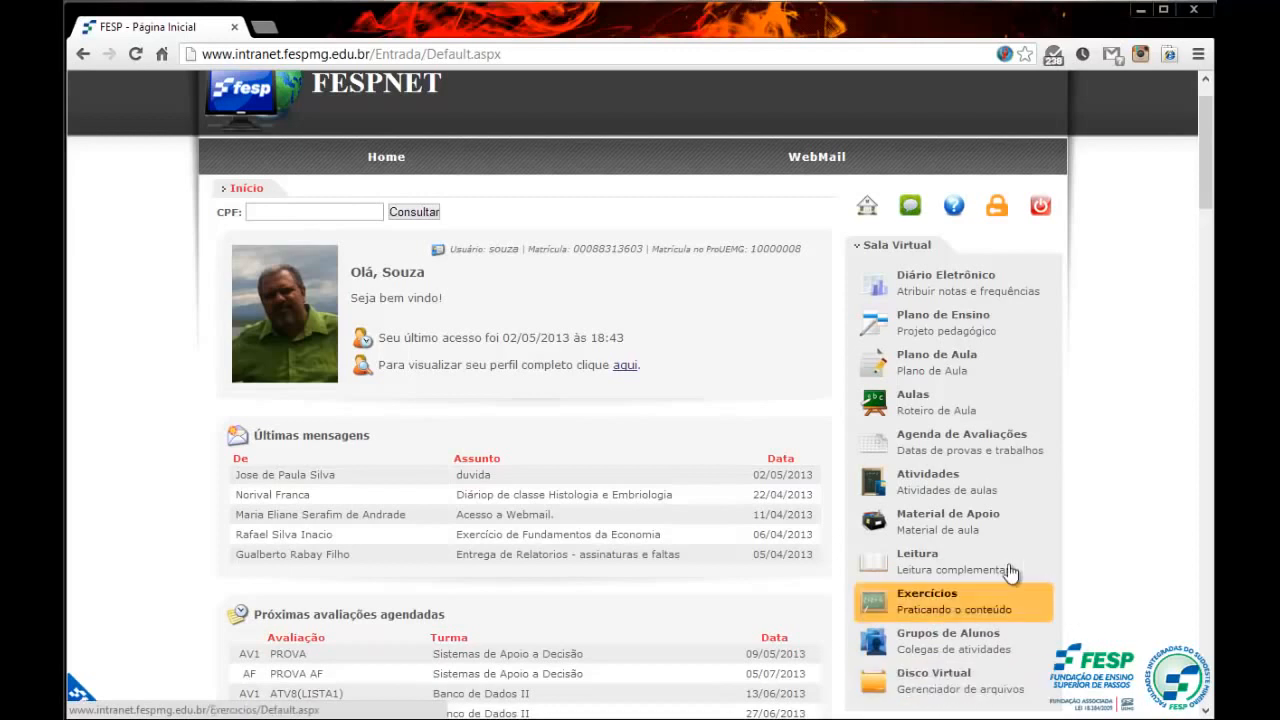
pyautogui.scroll(1, 1126, 449)
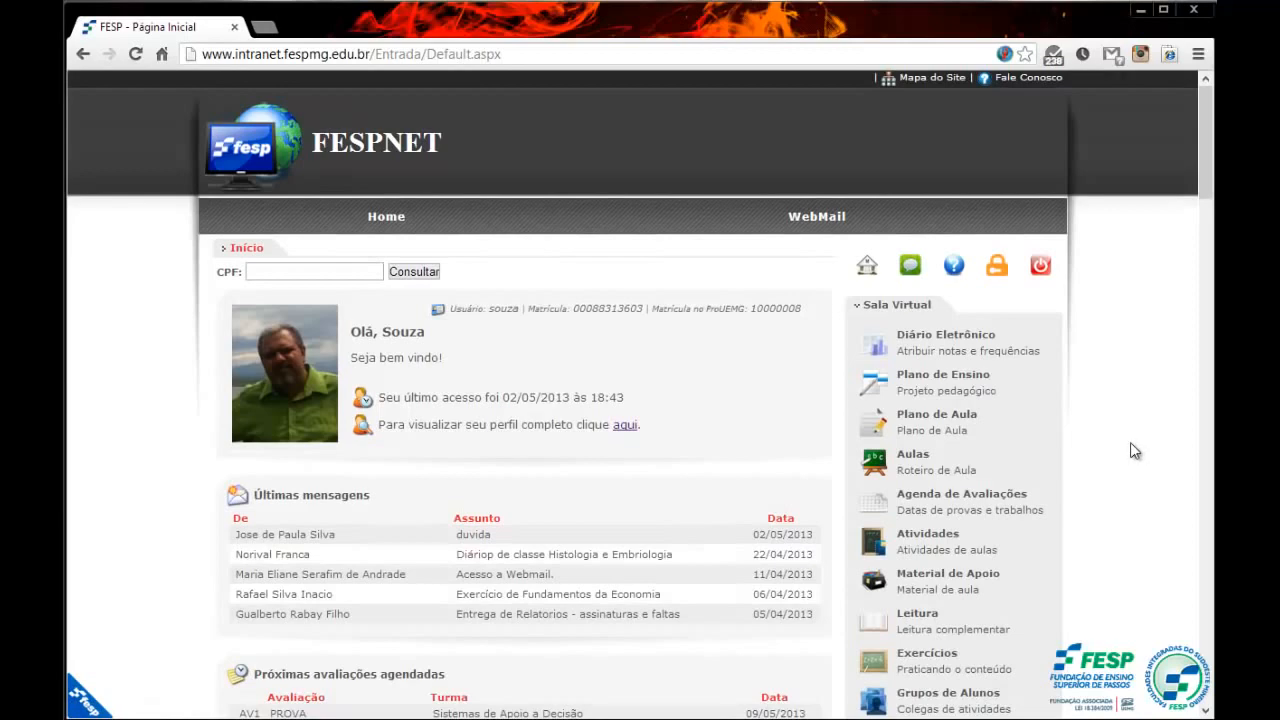
pyautogui.click(918, 552)
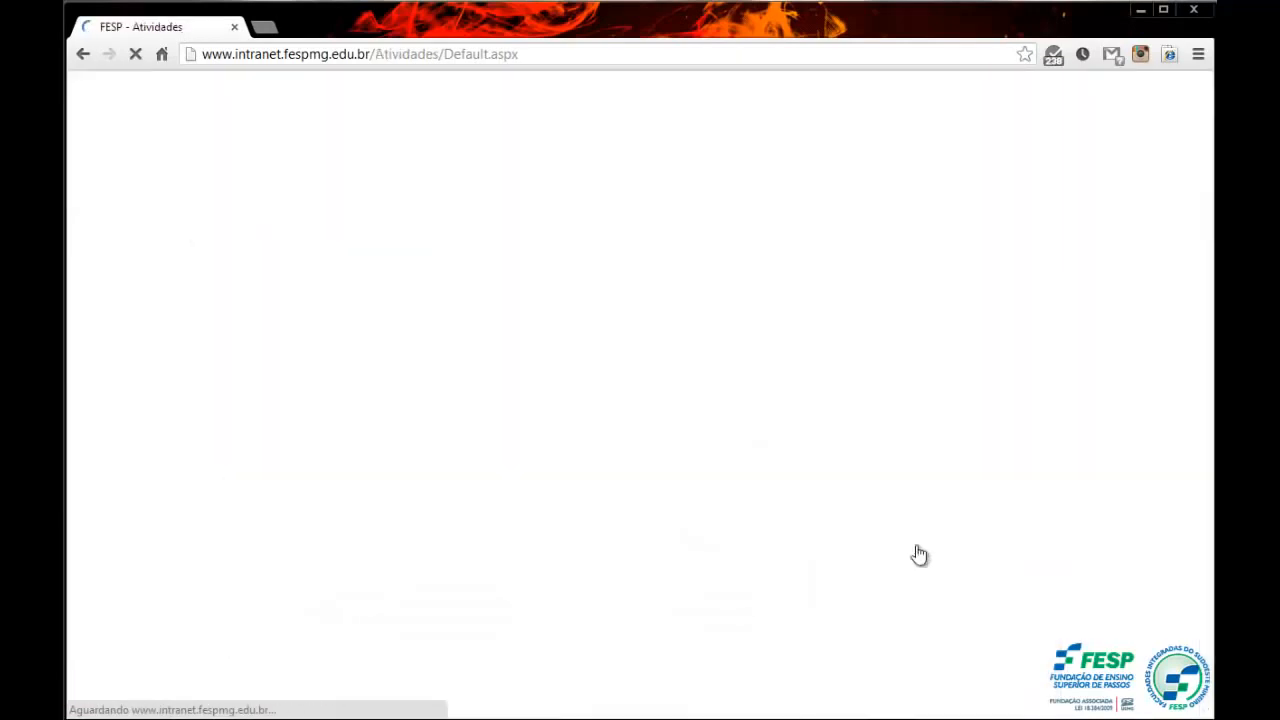
pyautogui.scroll(-2, 168, 414)
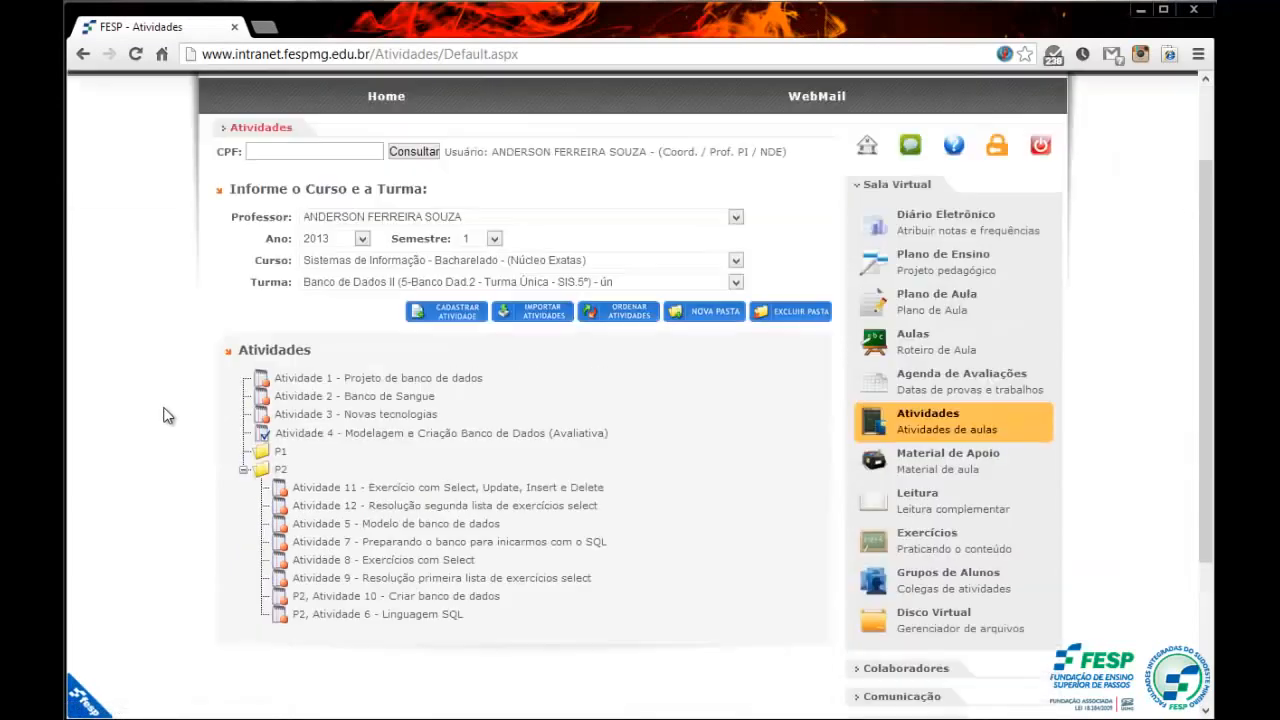
pyautogui.scroll(2, 168, 415)
pyautogui.scroll(-4, 168, 415)
pyautogui.scroll(1, 168, 415)
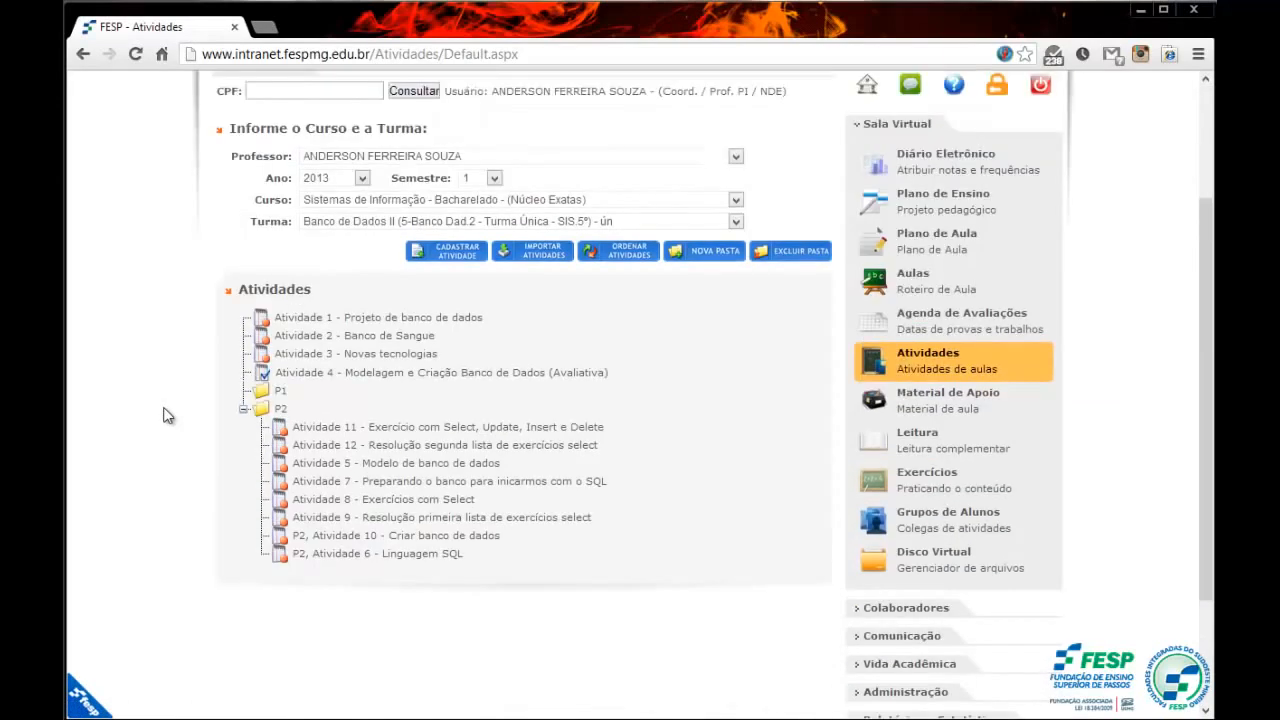
pyautogui.scroll(1, 168, 415)
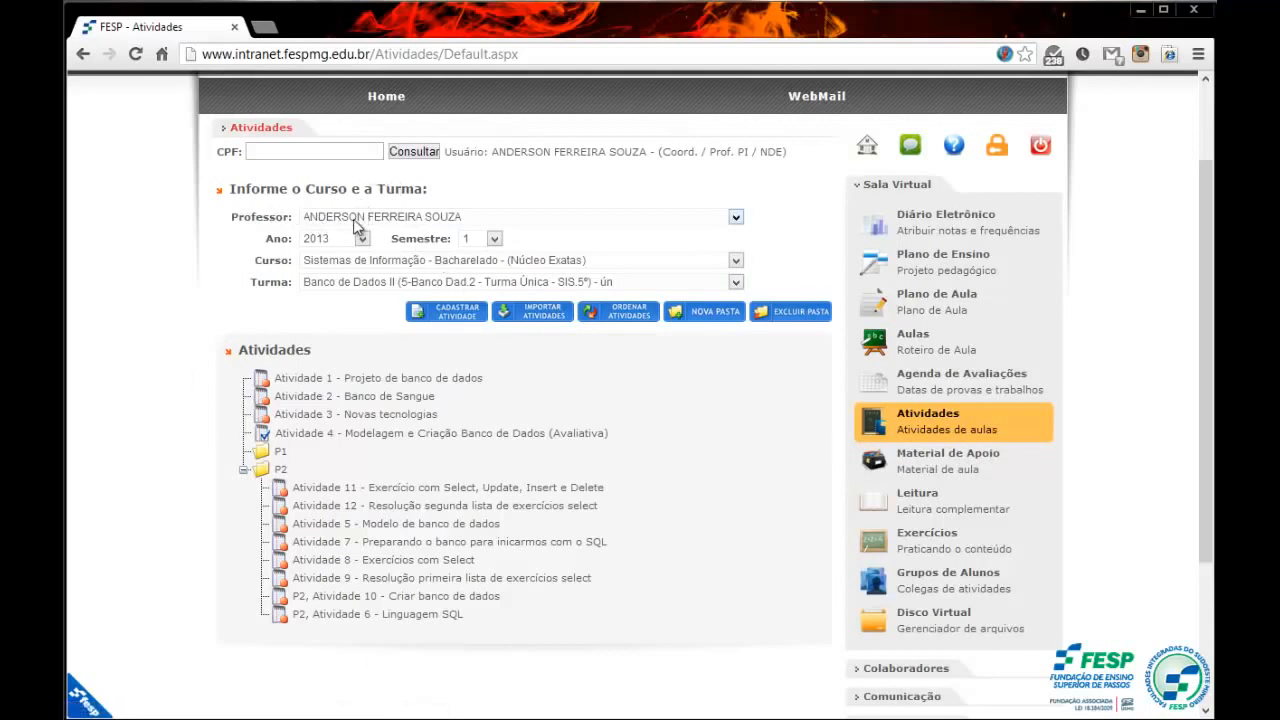
# Review the professors available for selection in the course and class filter, keeping the current professor
pyautogui.click(717, 219)
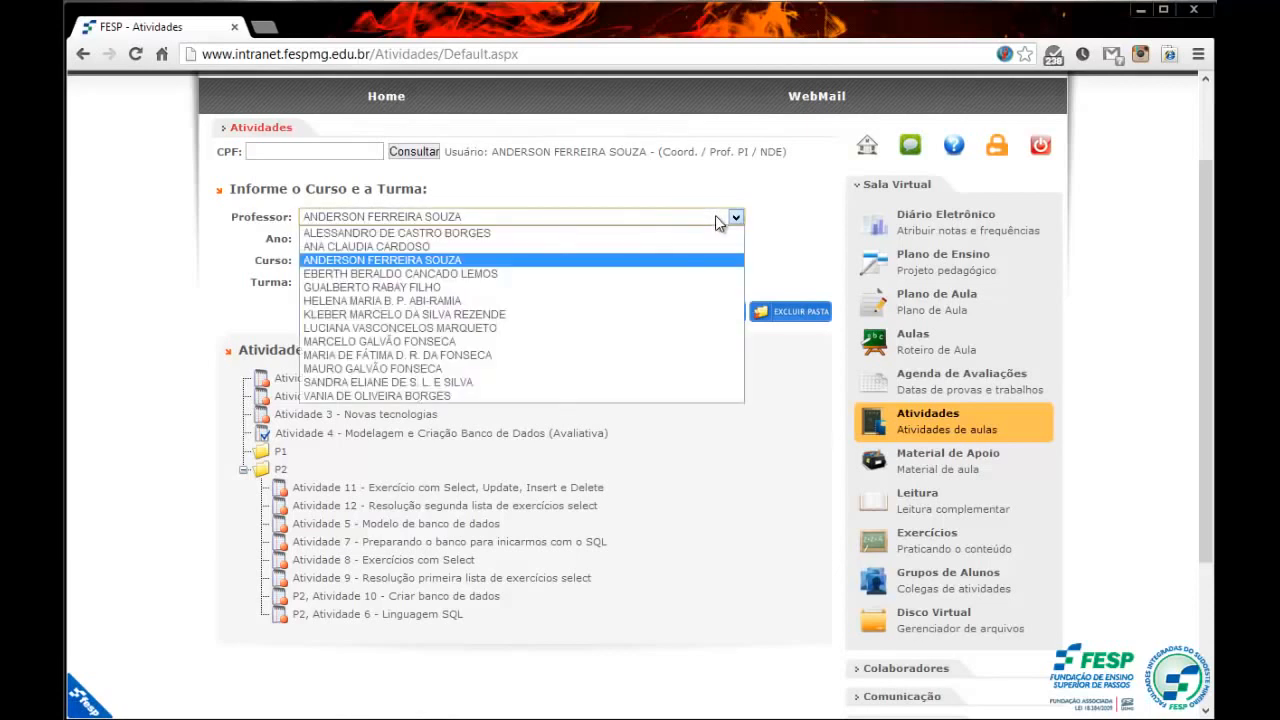
pyautogui.click(715, 217)
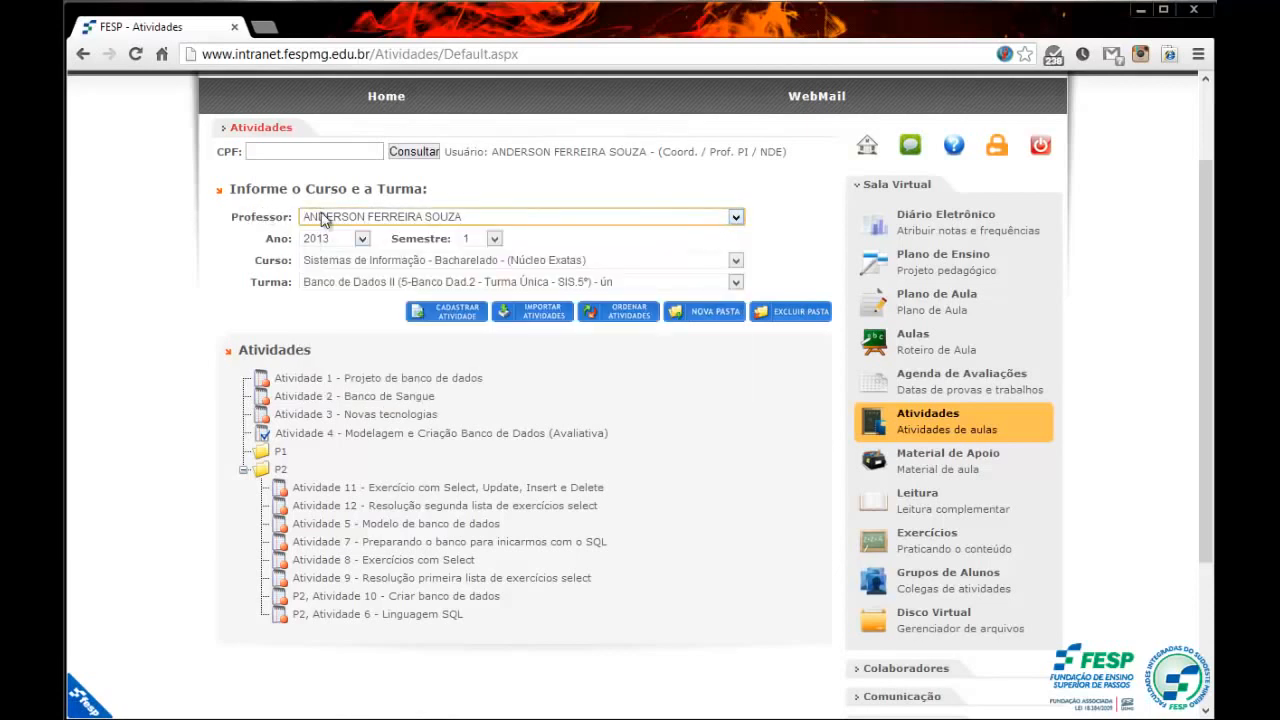
pyautogui.click(737, 220)
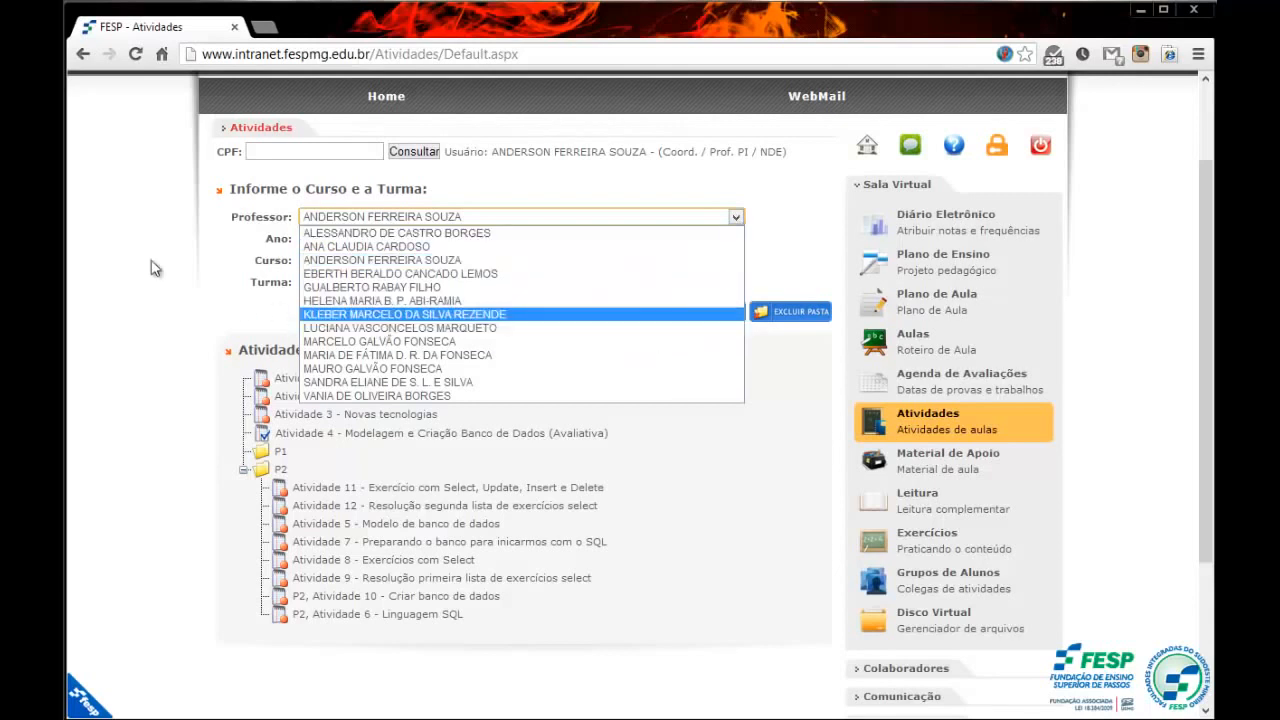
pyautogui.click(382, 218)
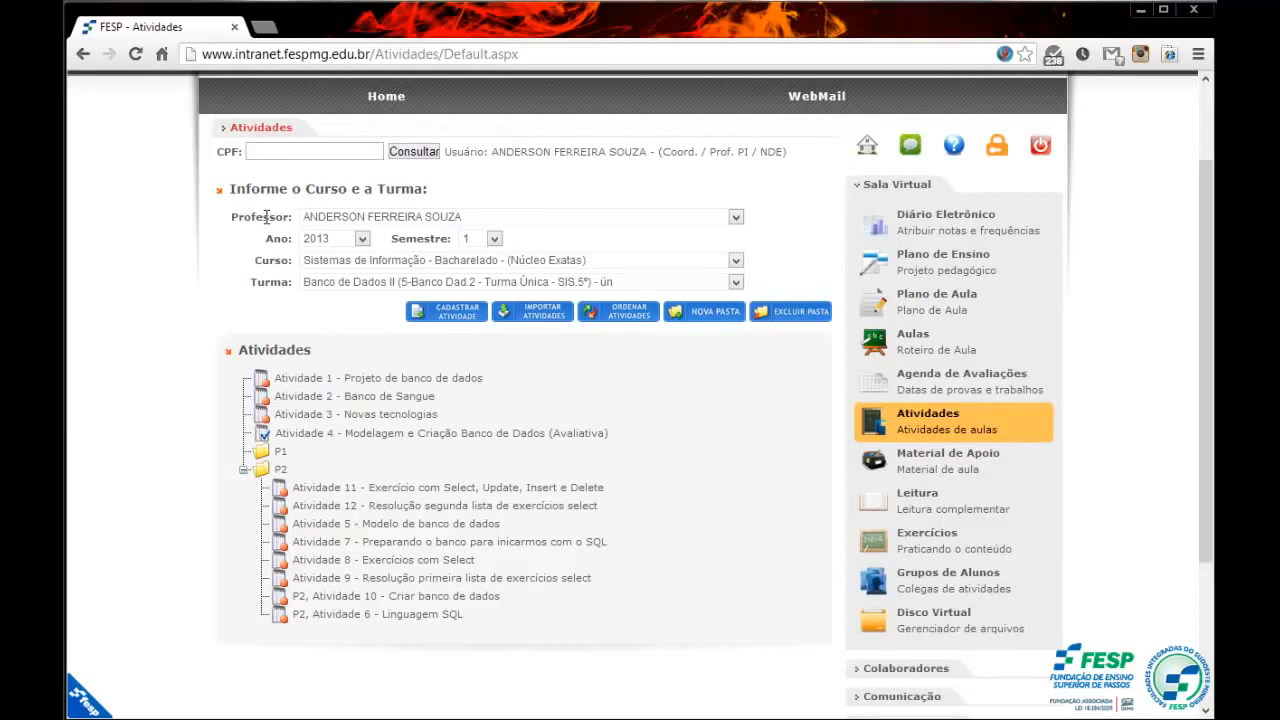
pyautogui.click(348, 220)
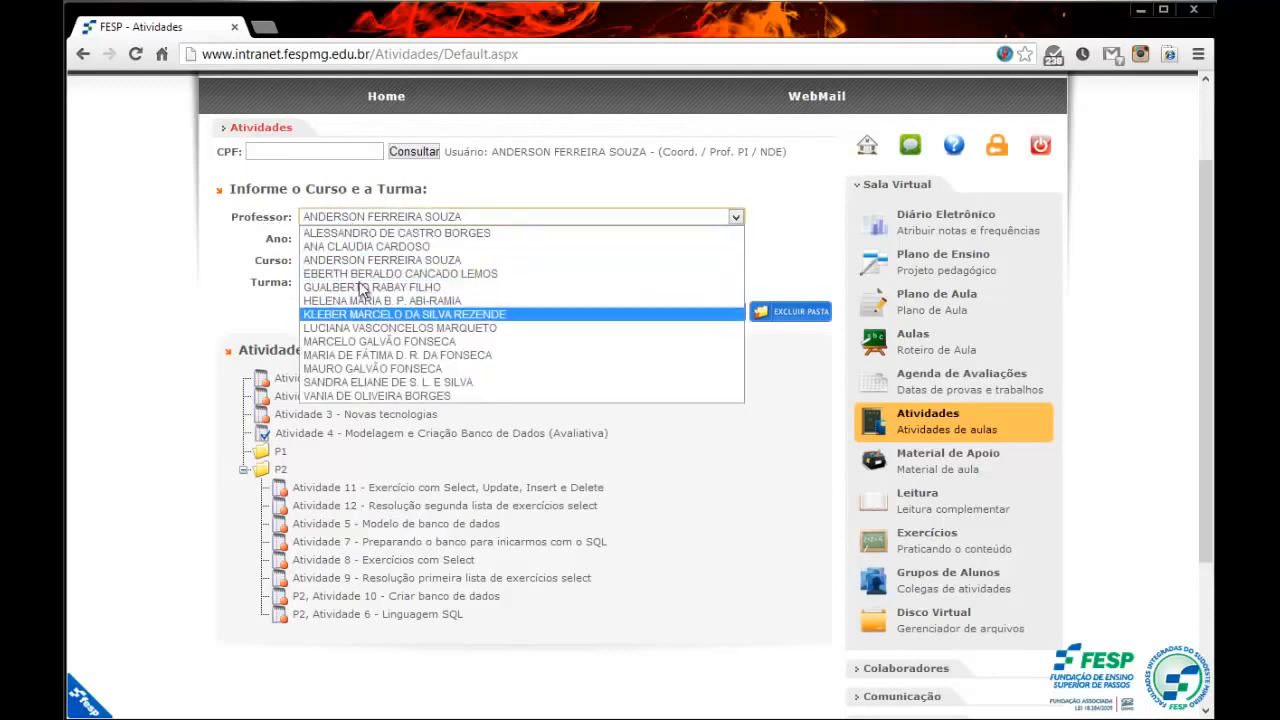
pyautogui.click(203, 222)
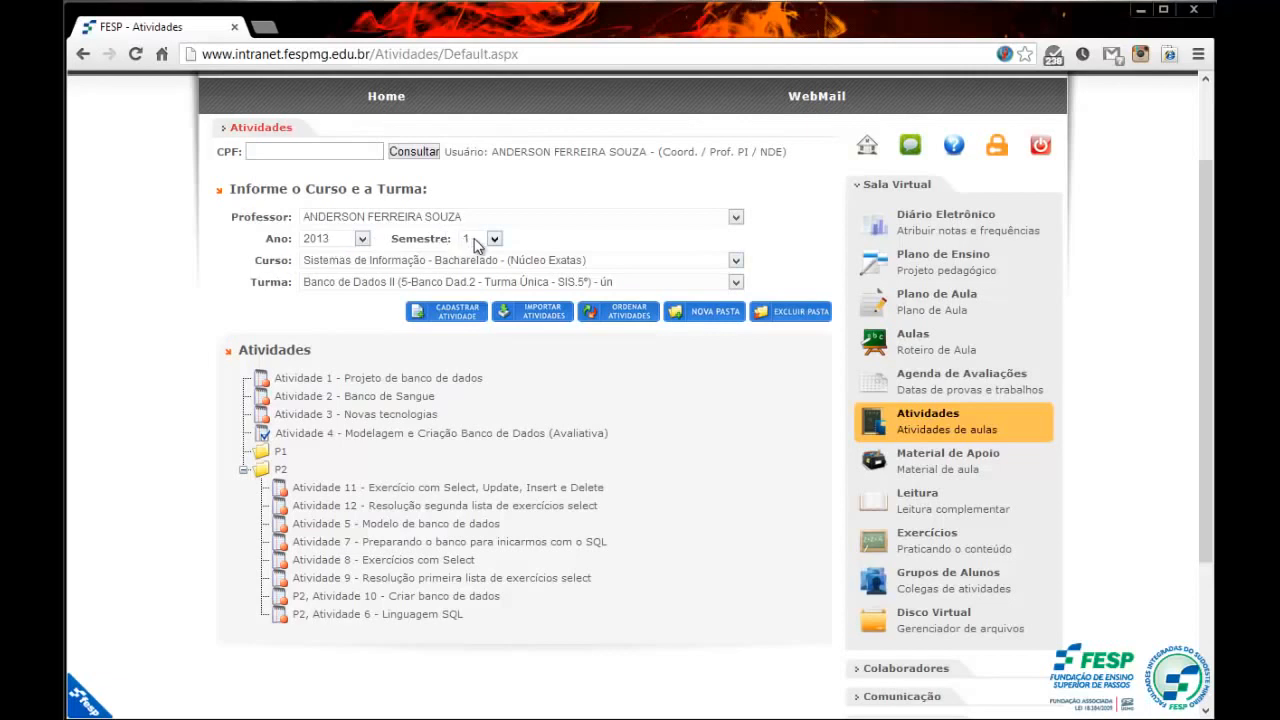
# Review the available Curso and Turma options, keeping the Sistemas de Informação course and the Banco de Dados II class
pyautogui.click(312, 262)
pyautogui.click(316, 262)
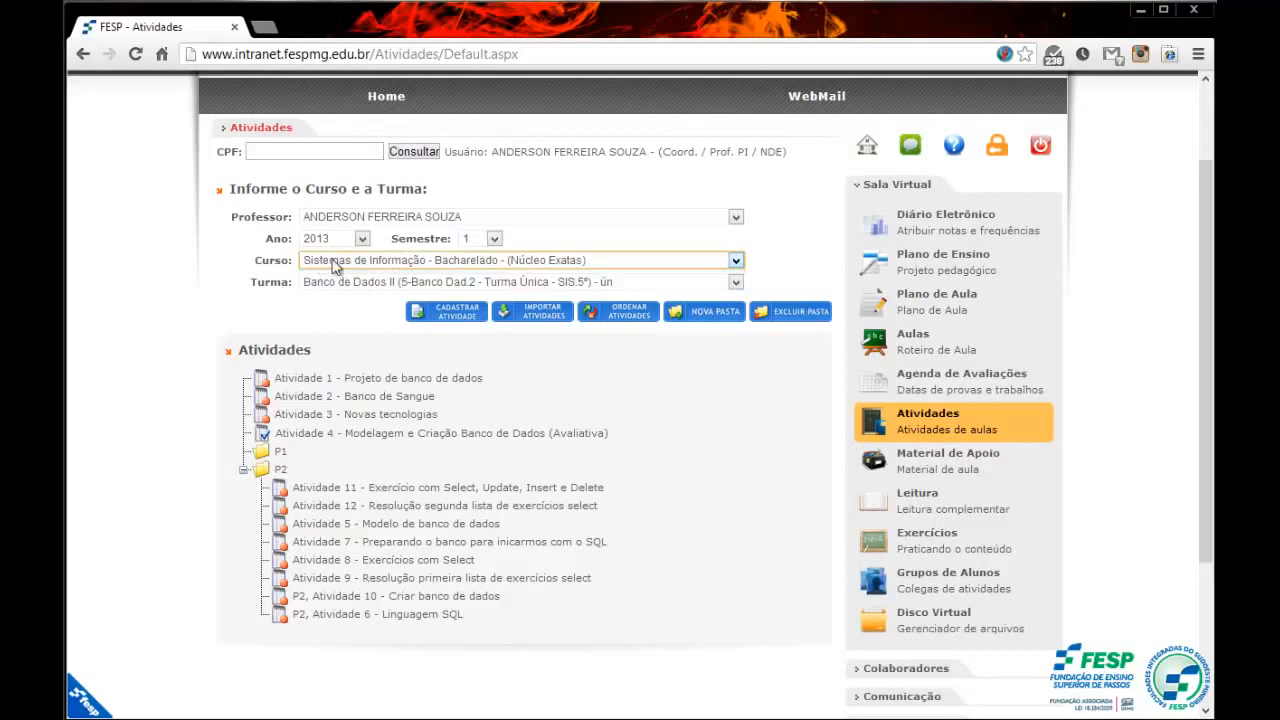
pyautogui.click(736, 262)
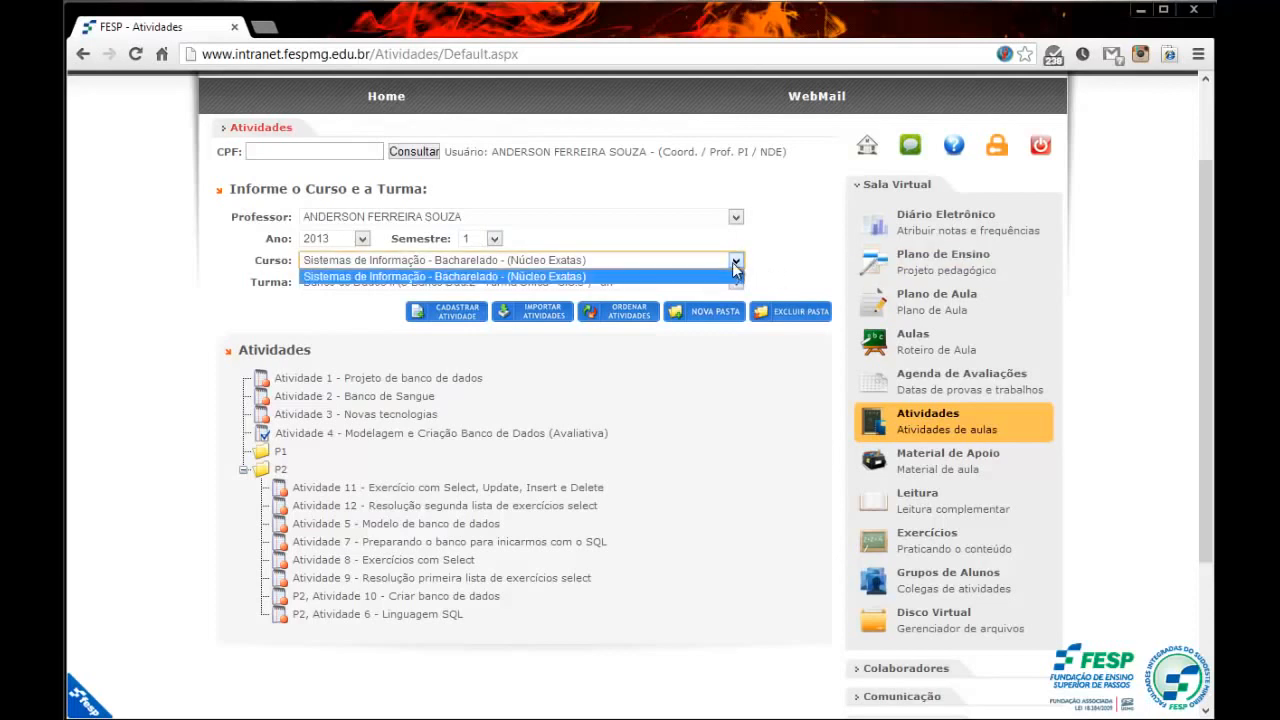
pyautogui.click(563, 250)
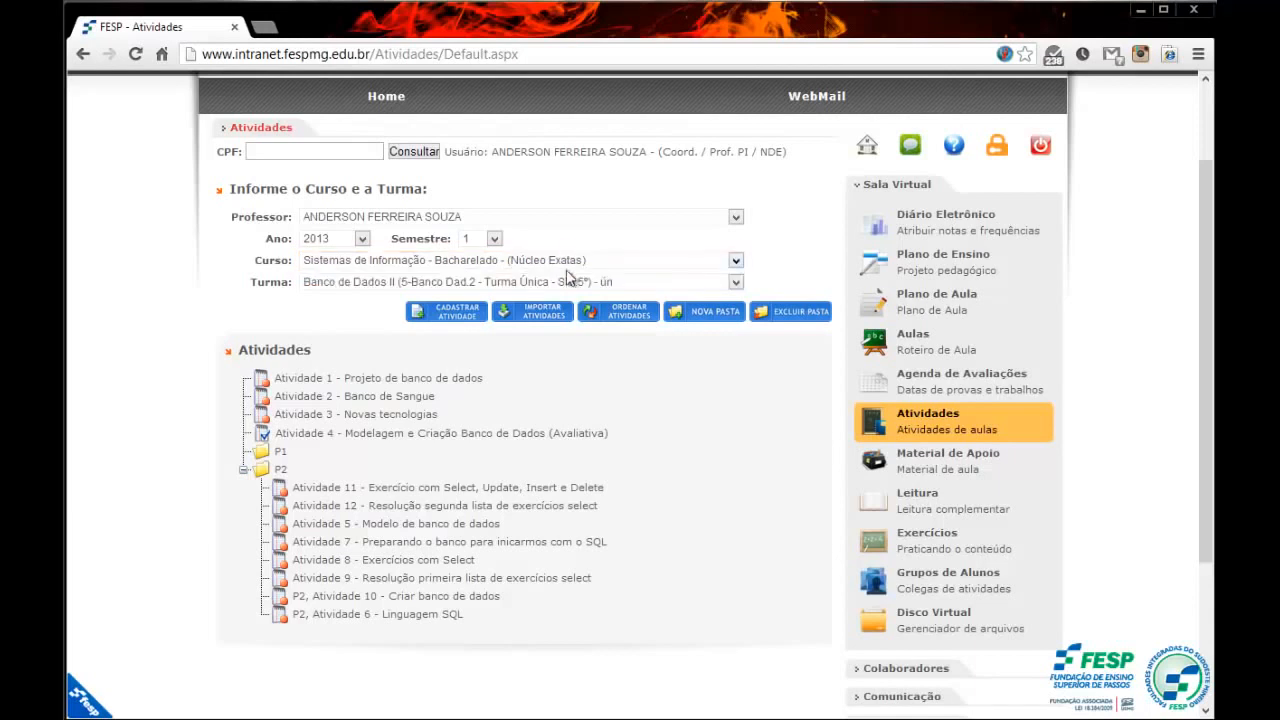
pyautogui.click(566, 285)
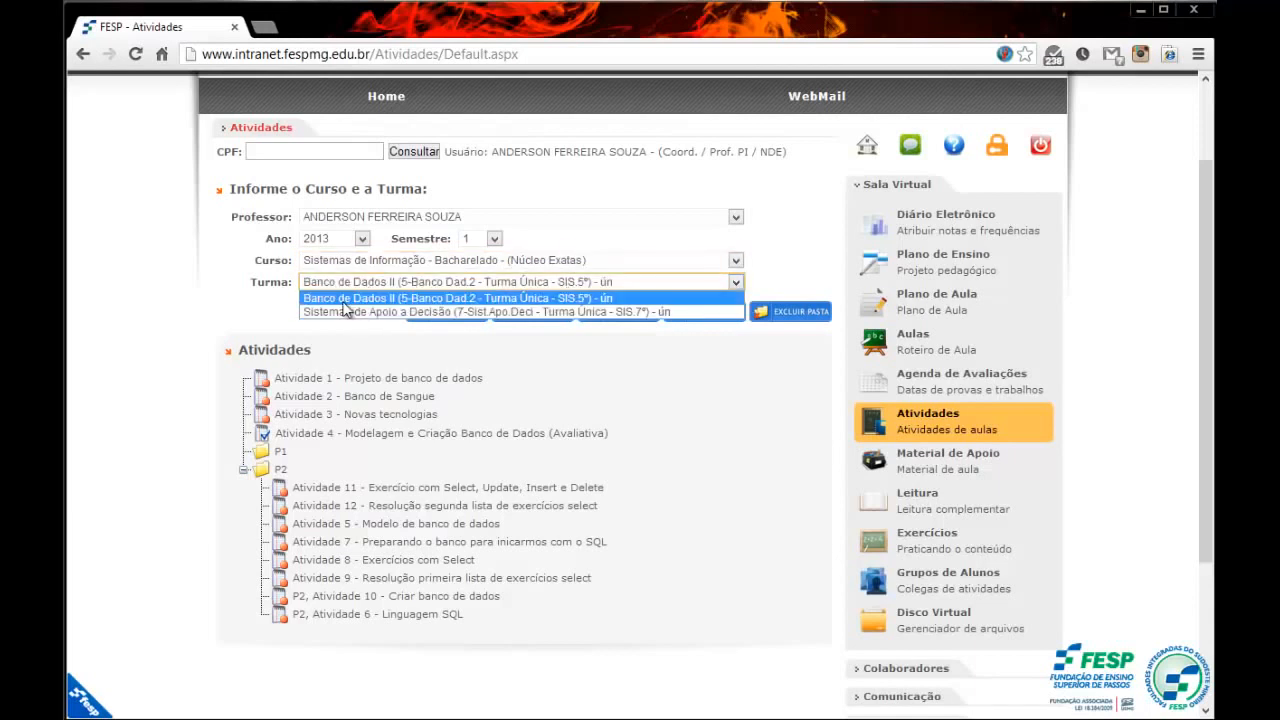
pyautogui.click(300, 336)
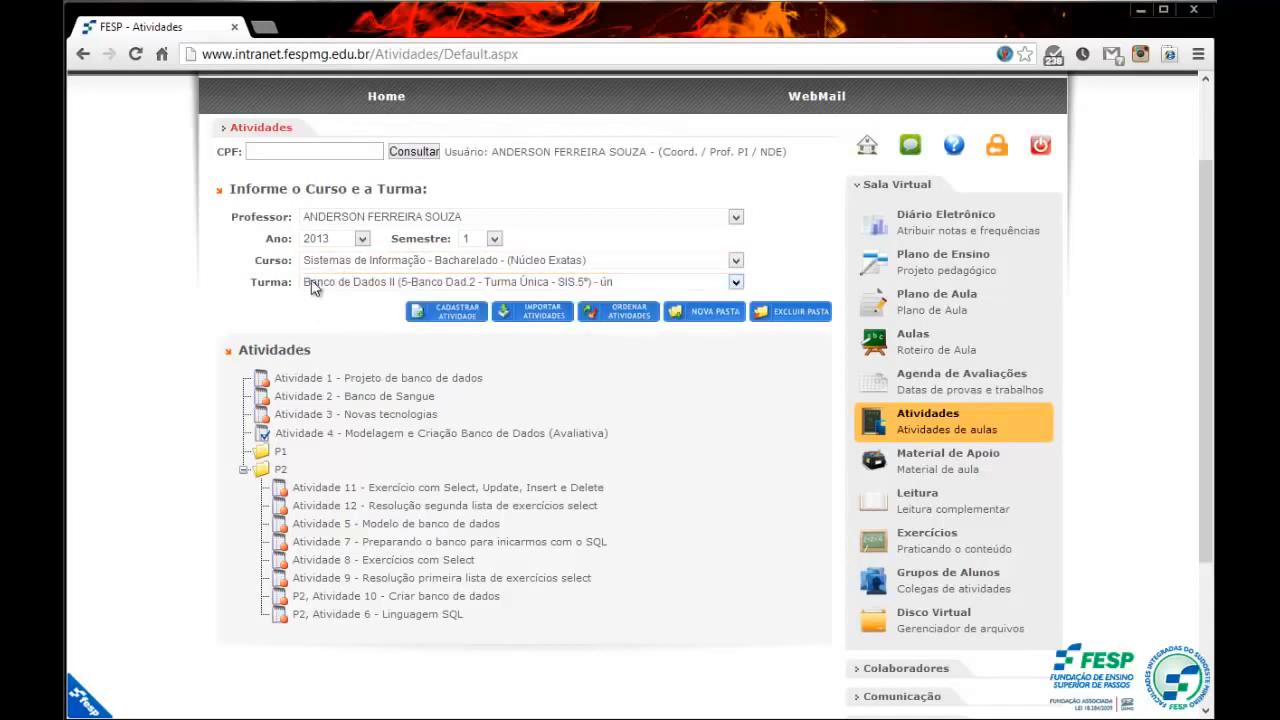
pyautogui.click(315, 263)
pyautogui.click(385, 260)
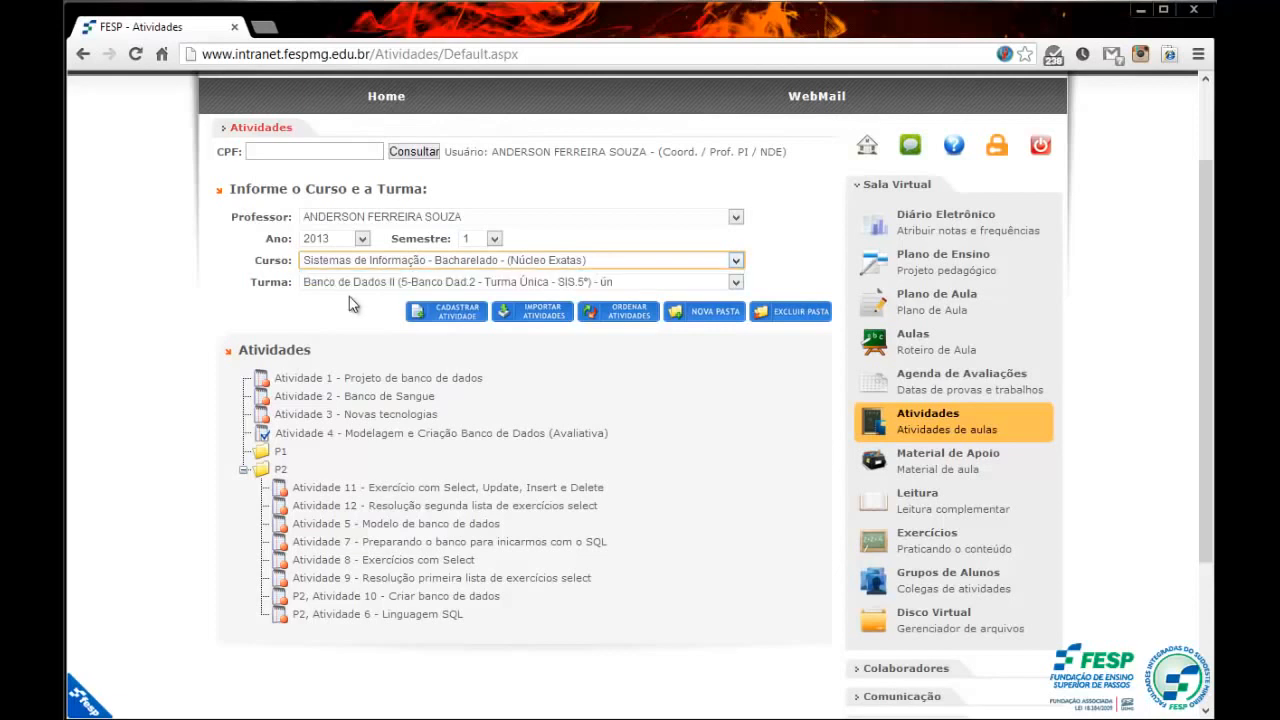
pyautogui.click(350, 283)
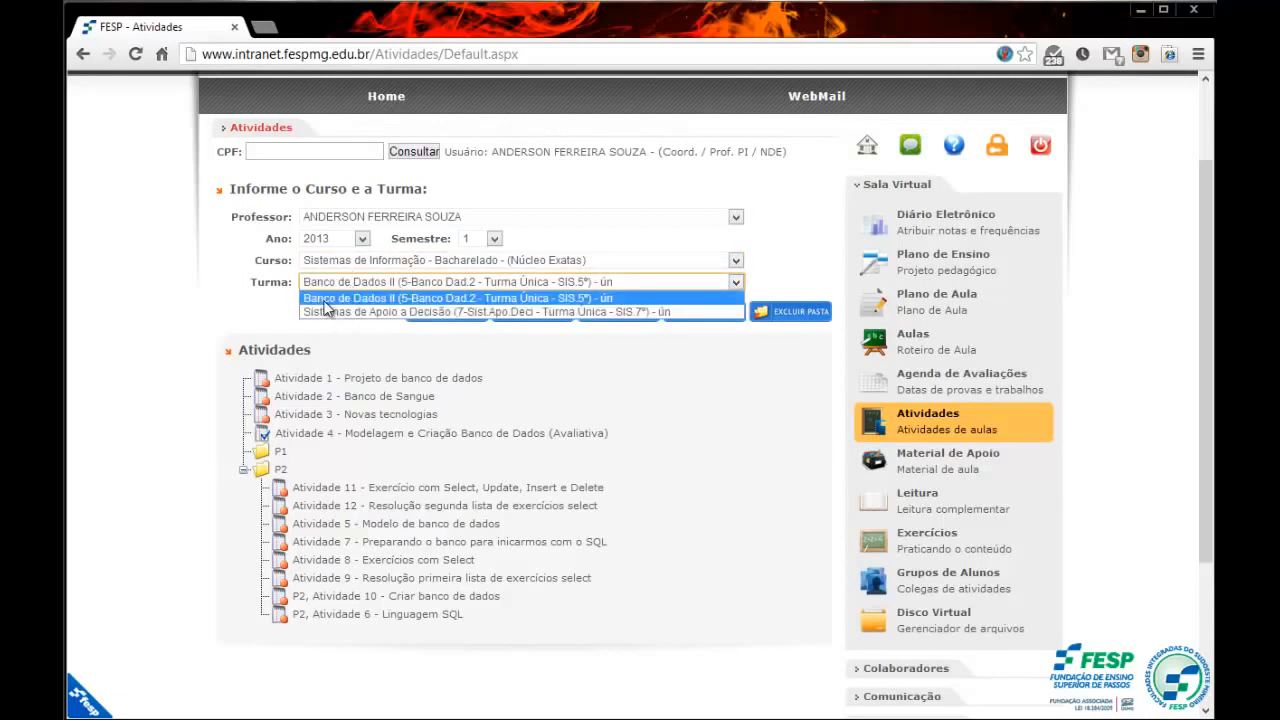
pyautogui.click(322, 301)
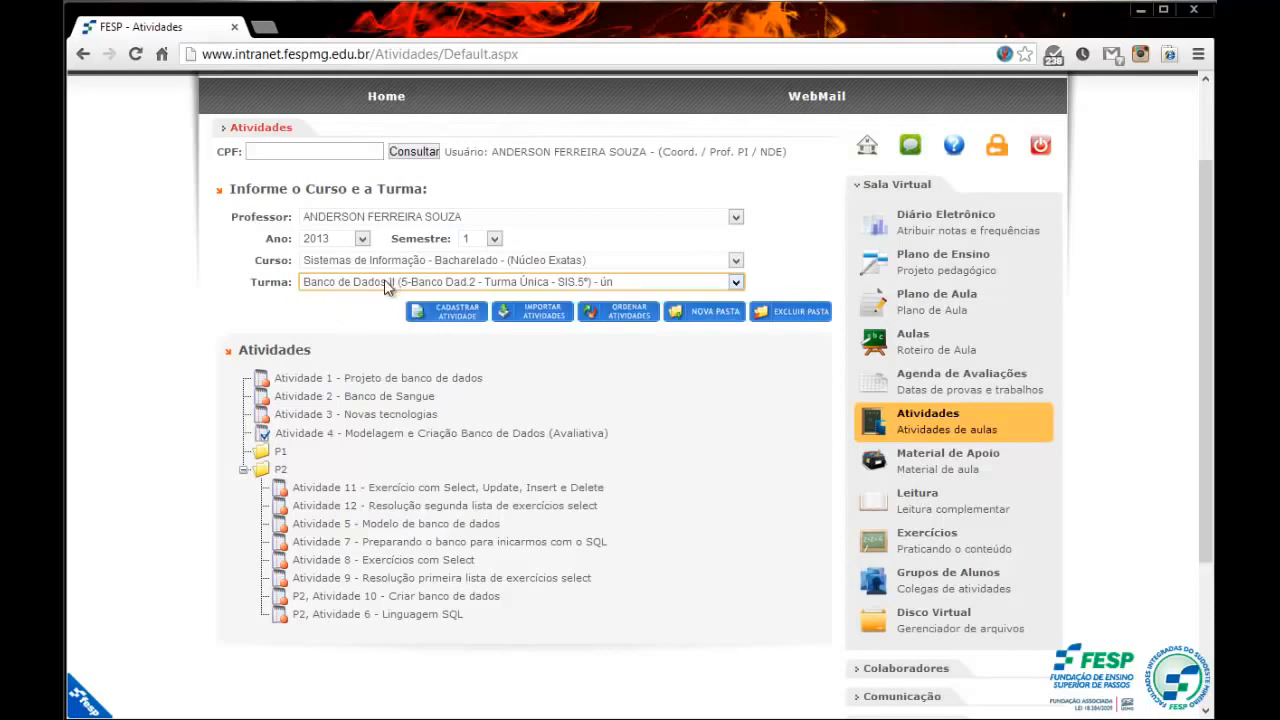
pyautogui.click(357, 312)
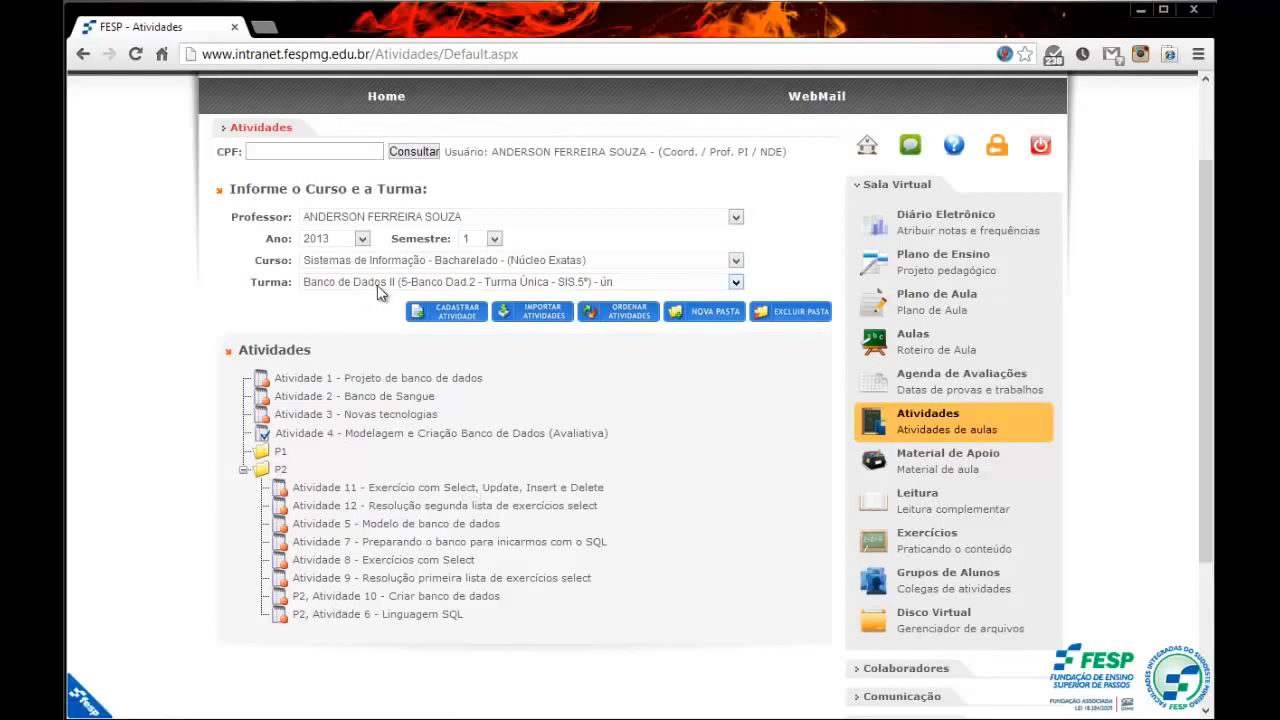
# Expand and collapse the P2 folder to examine the activities inside, leaving it collapsed
pyautogui.scroll(-1, 372, 316)
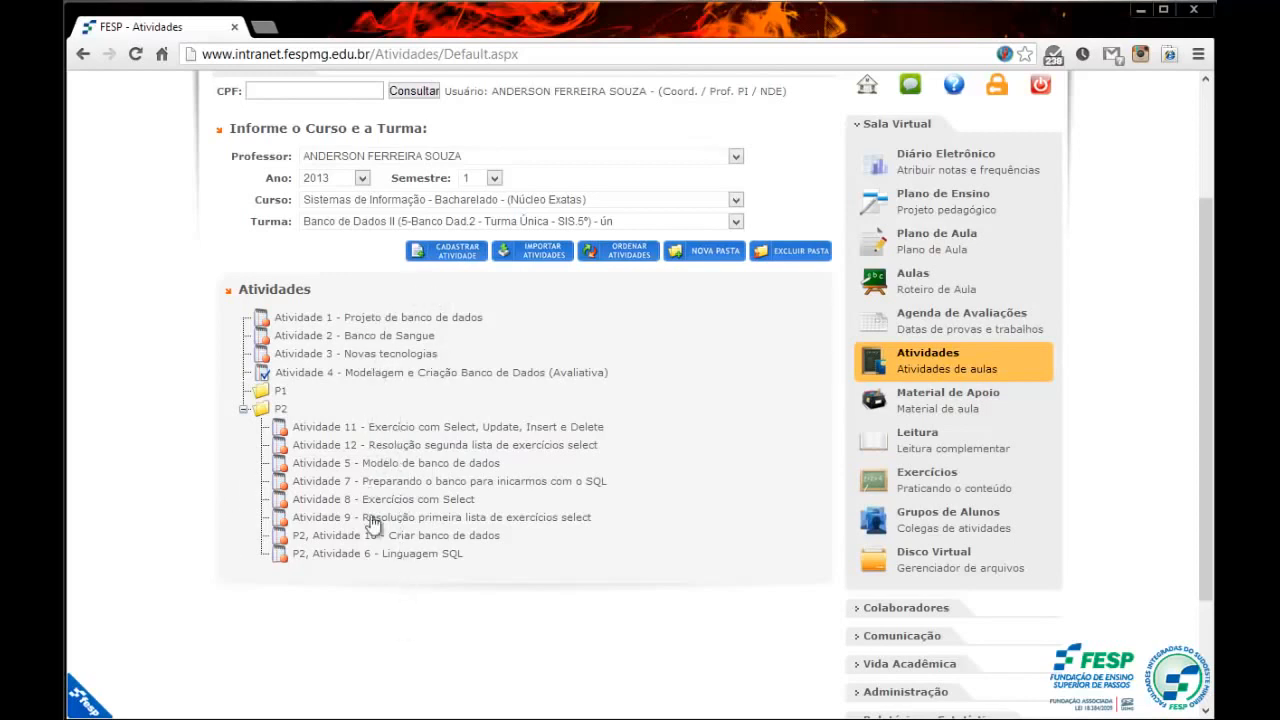
pyautogui.click(245, 410)
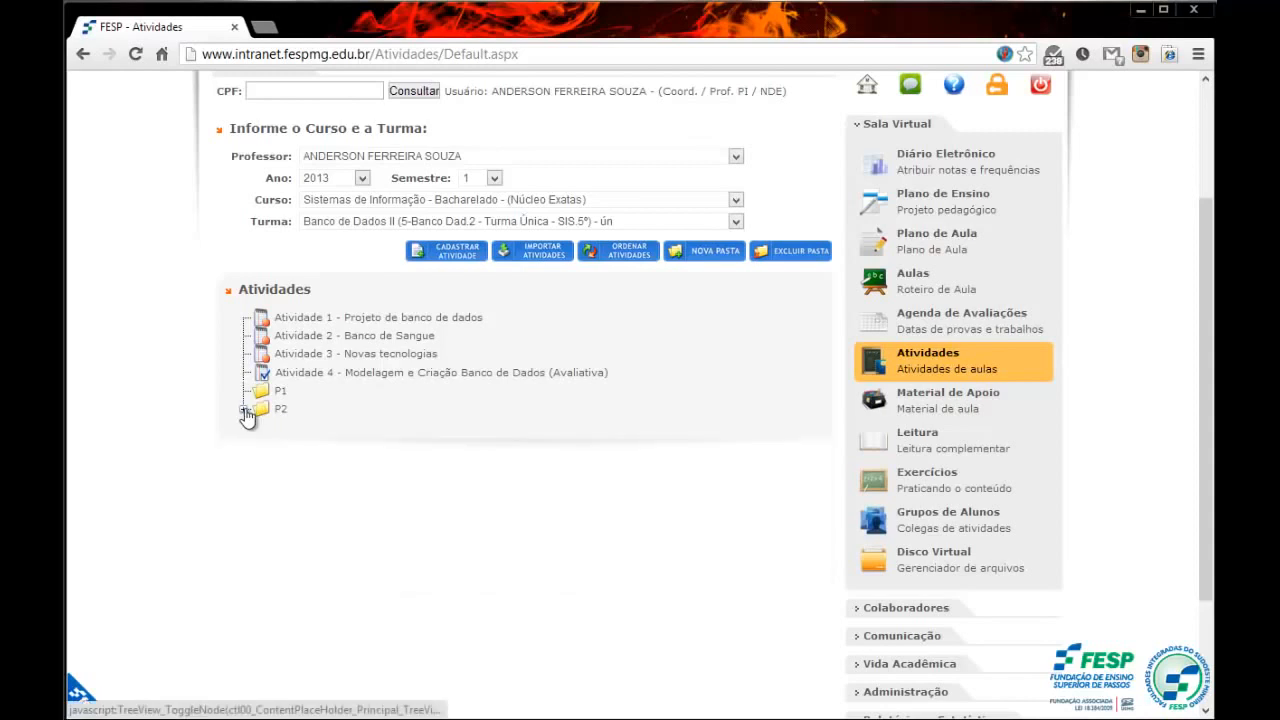
pyautogui.click(246, 411)
pyautogui.click(246, 411)
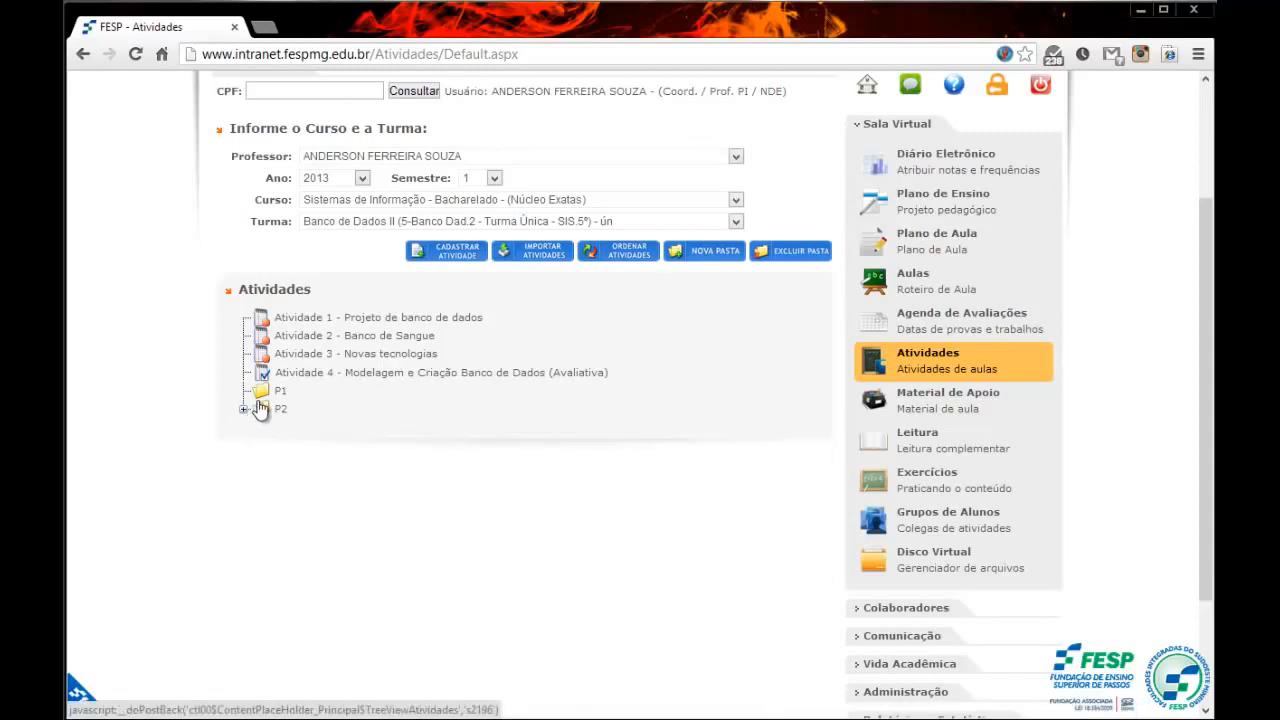
pyautogui.click(246, 411)
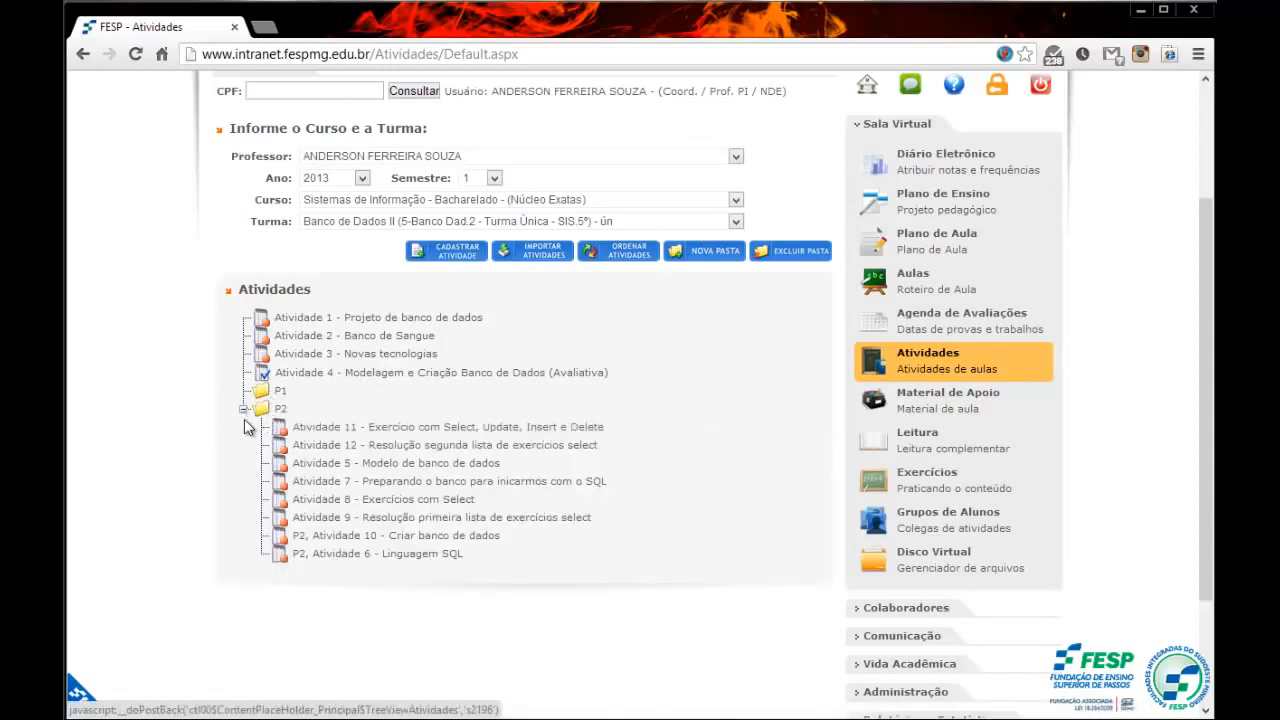
pyautogui.click(246, 411)
pyautogui.click(246, 411)
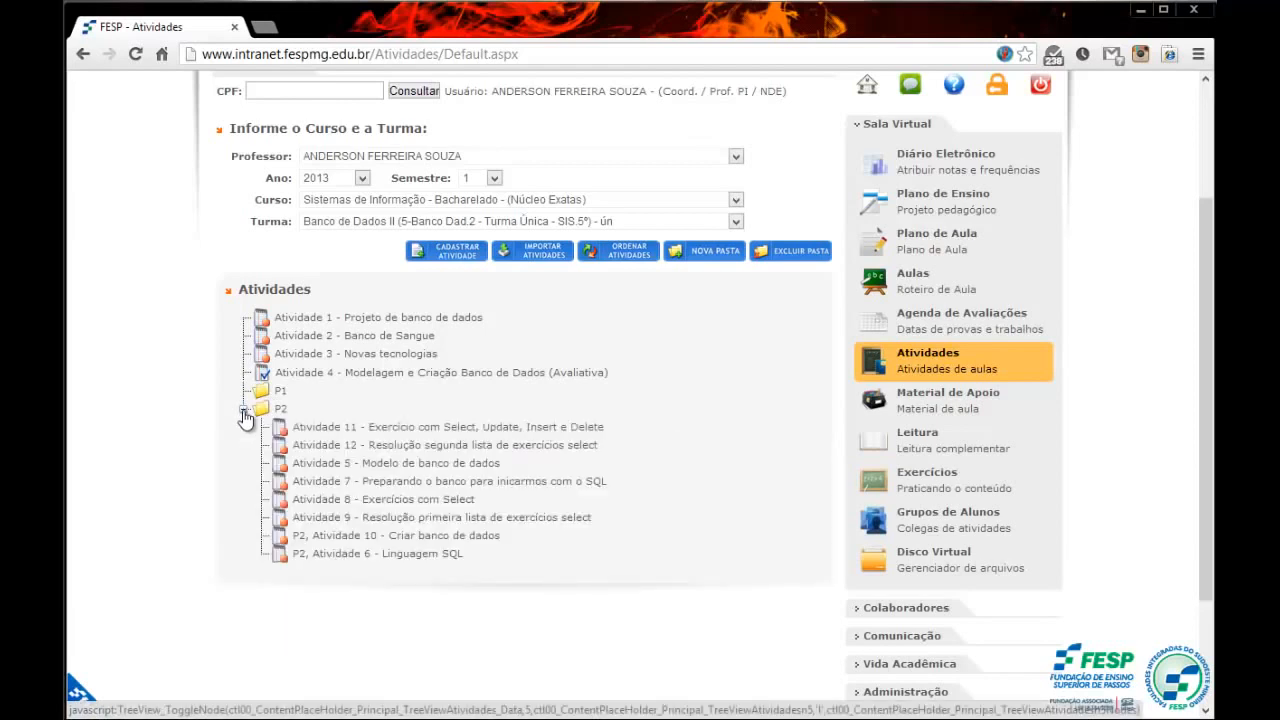
pyautogui.click(246, 411)
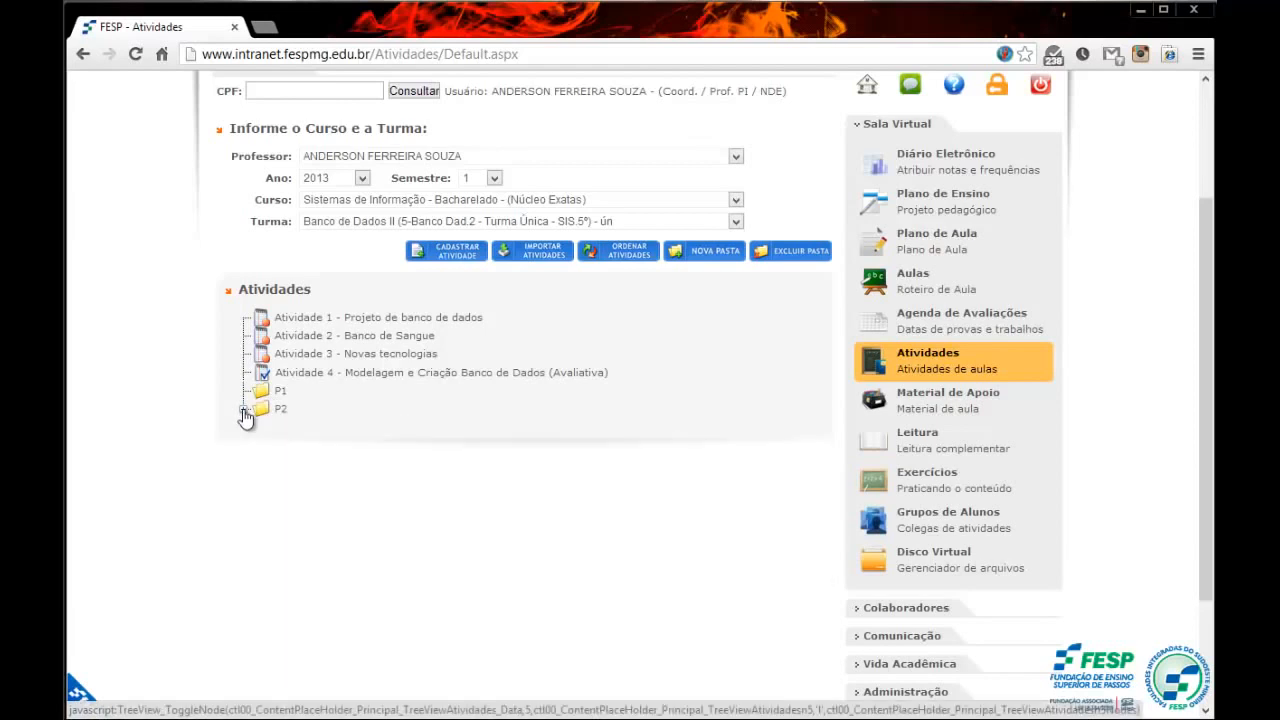
pyautogui.click(246, 411)
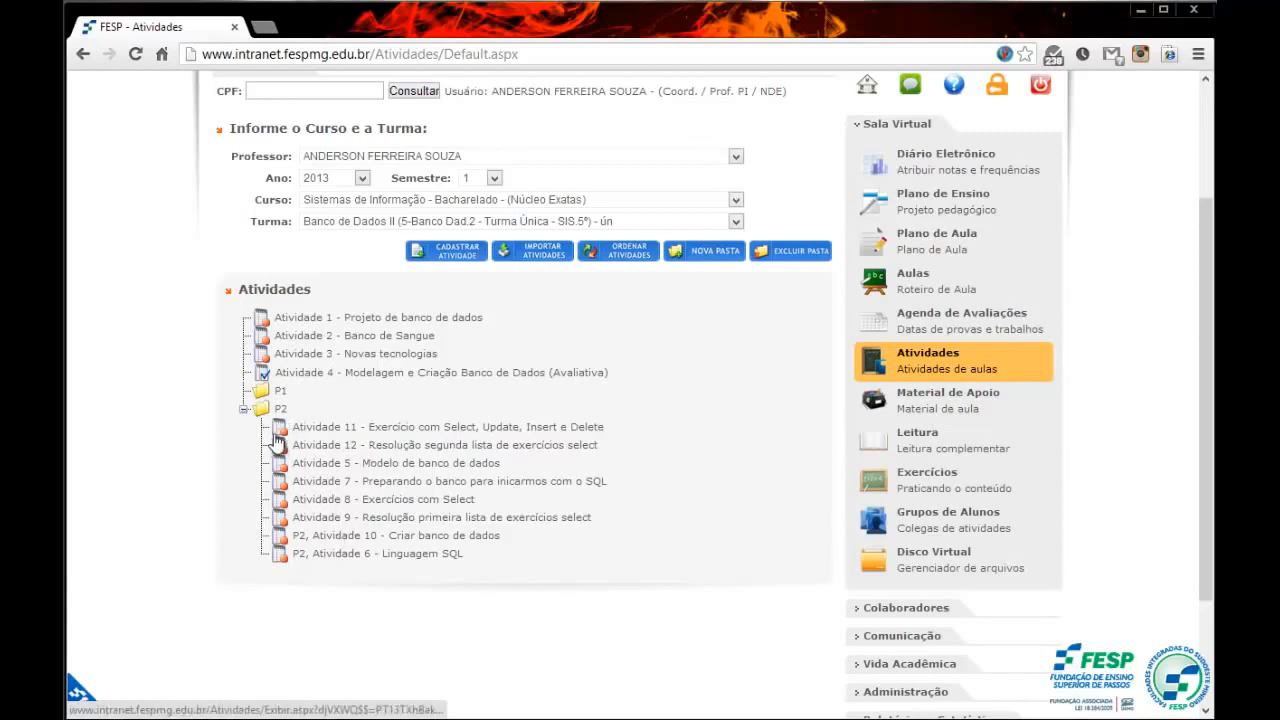
pyautogui.click(245, 412)
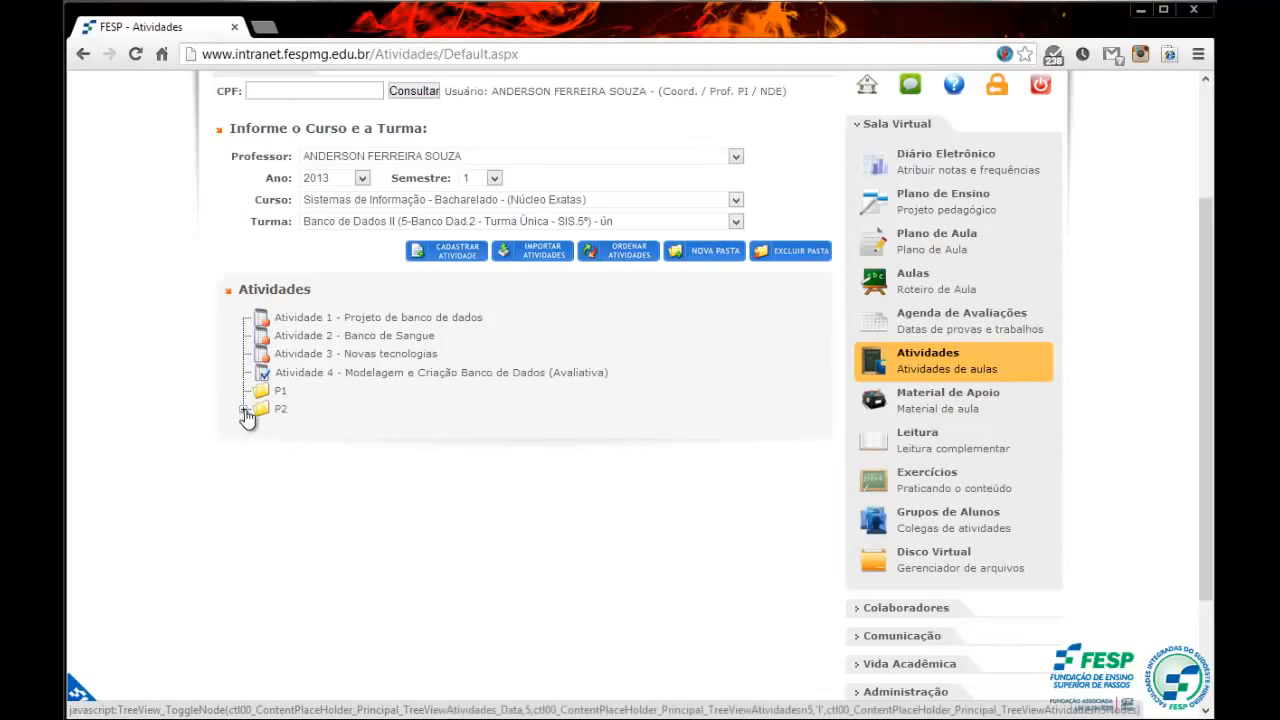
# Start a new activity folder named Teste, check the available destinations, and choose P1 as its parent folder
pyautogui.click(712, 252)
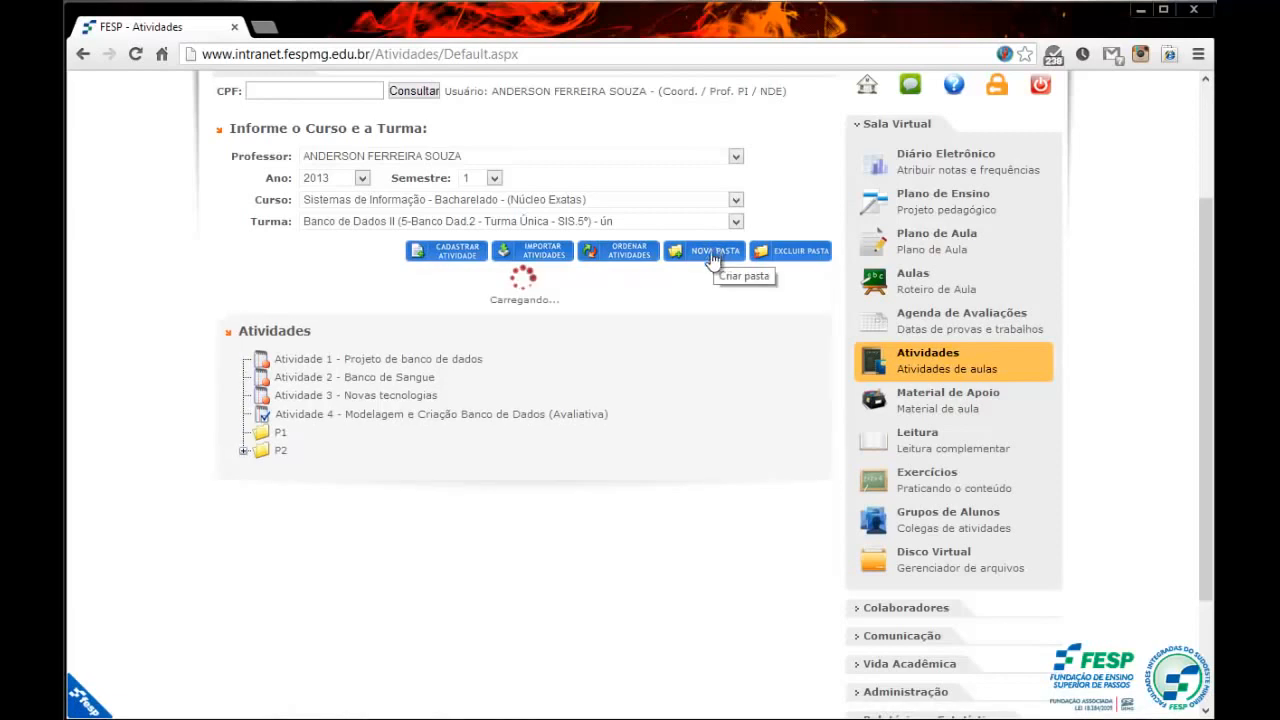
pyautogui.click(404, 314)
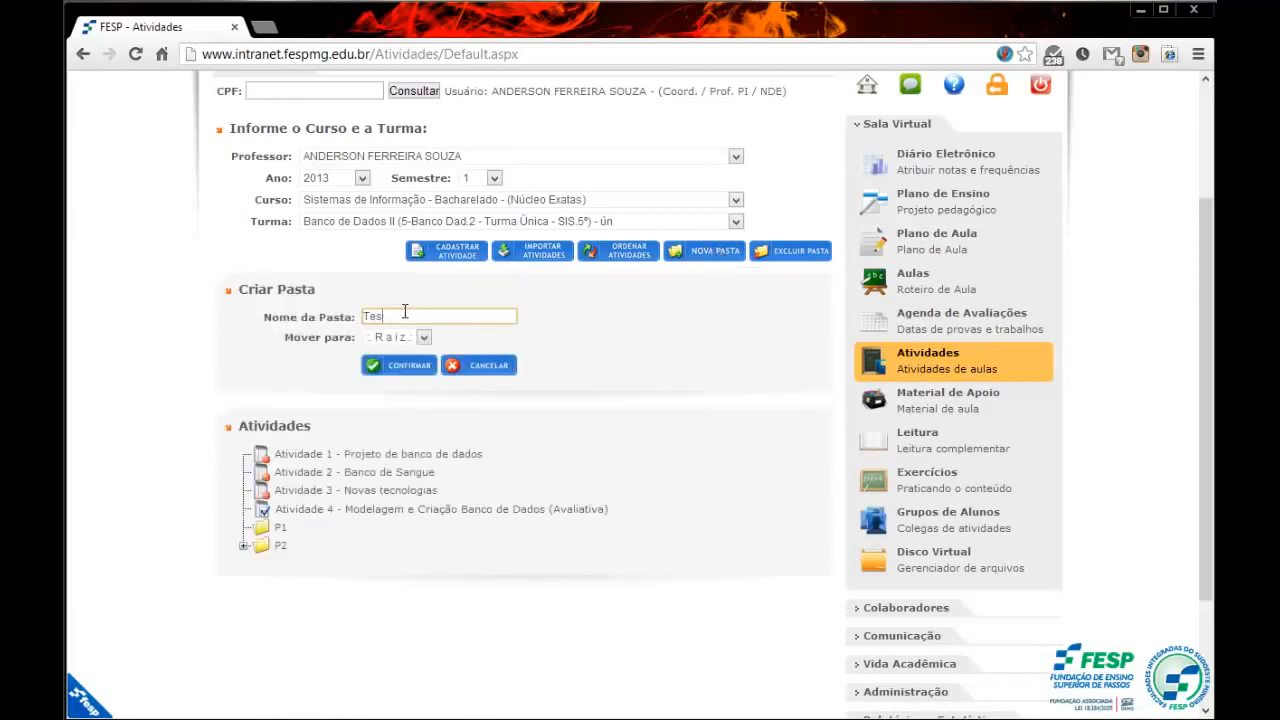
pyautogui.click(424, 338)
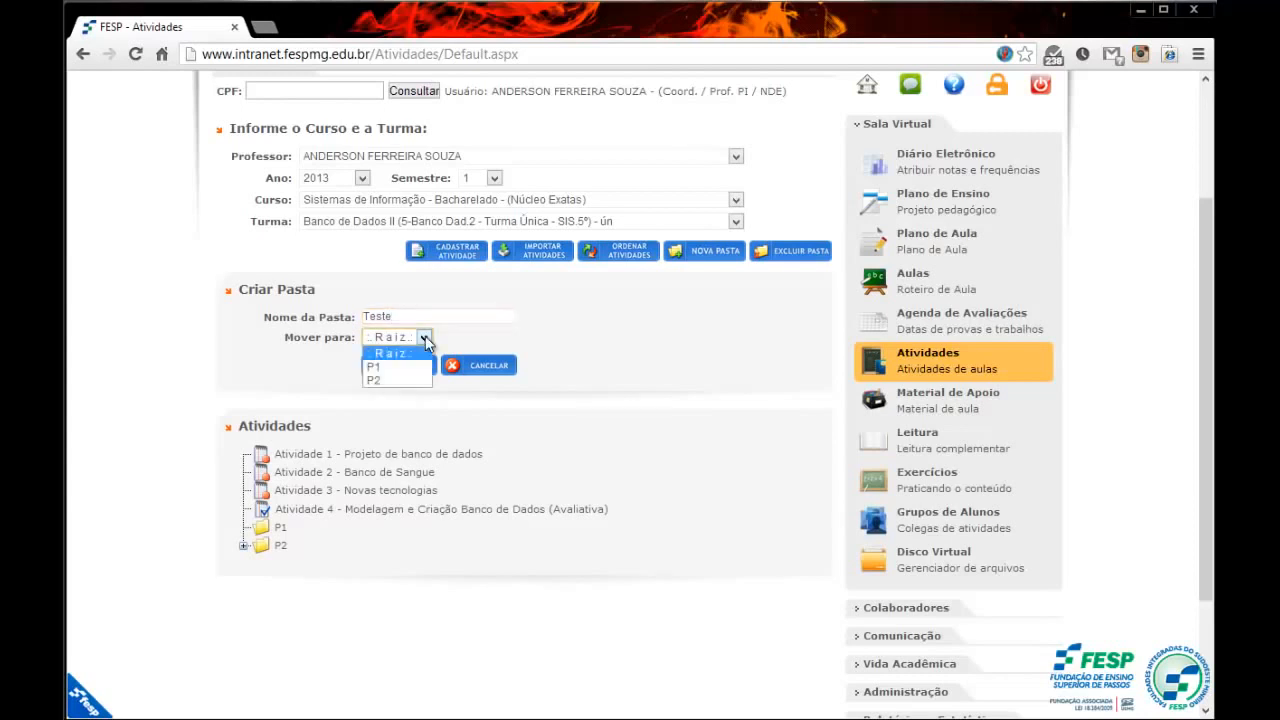
pyautogui.click(425, 337)
pyautogui.click(425, 337)
pyautogui.click(425, 337)
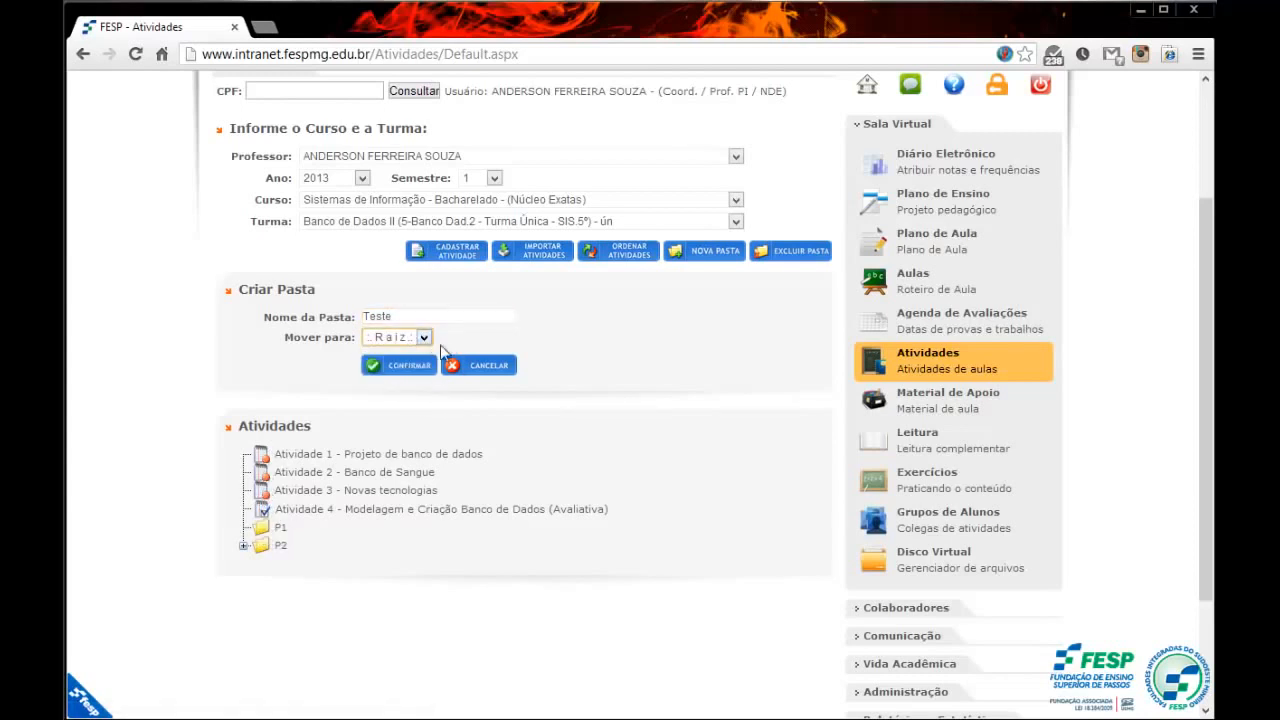
pyautogui.click(424, 337)
pyautogui.click(385, 366)
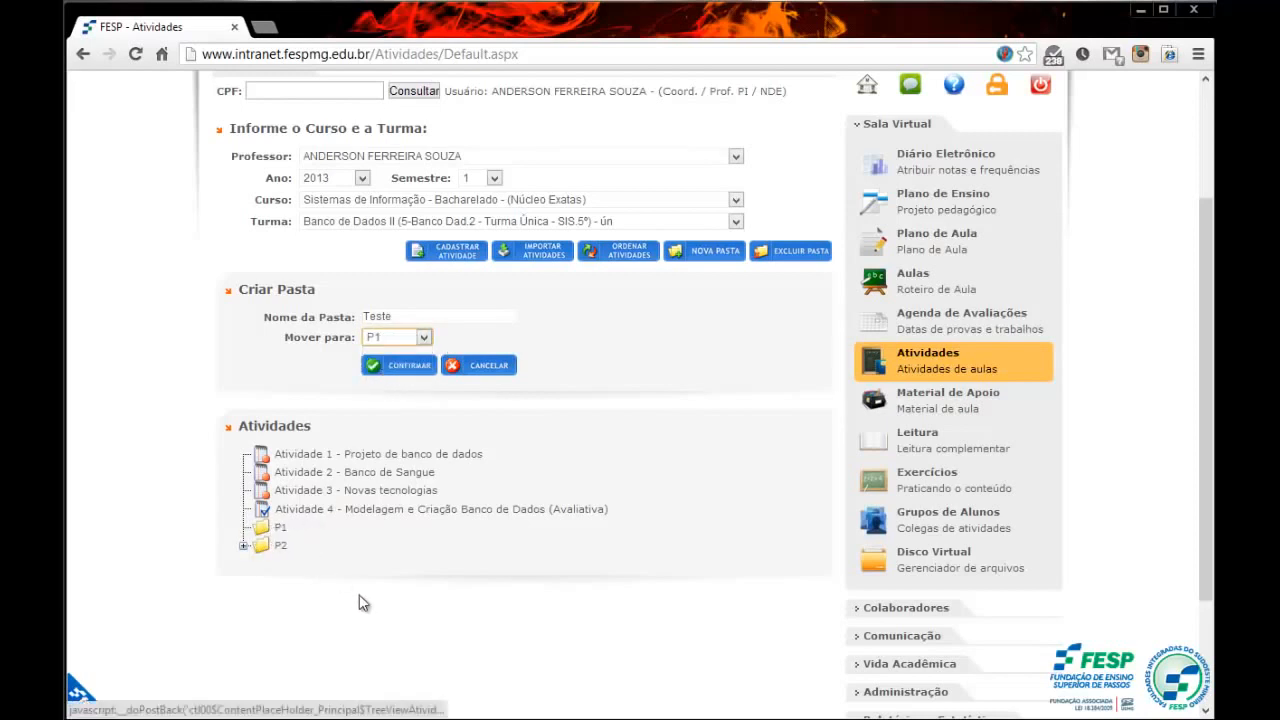
# Change the new folder's name to Teste01, set its destination to Raiz, and create it
pyautogui.click(406, 318)
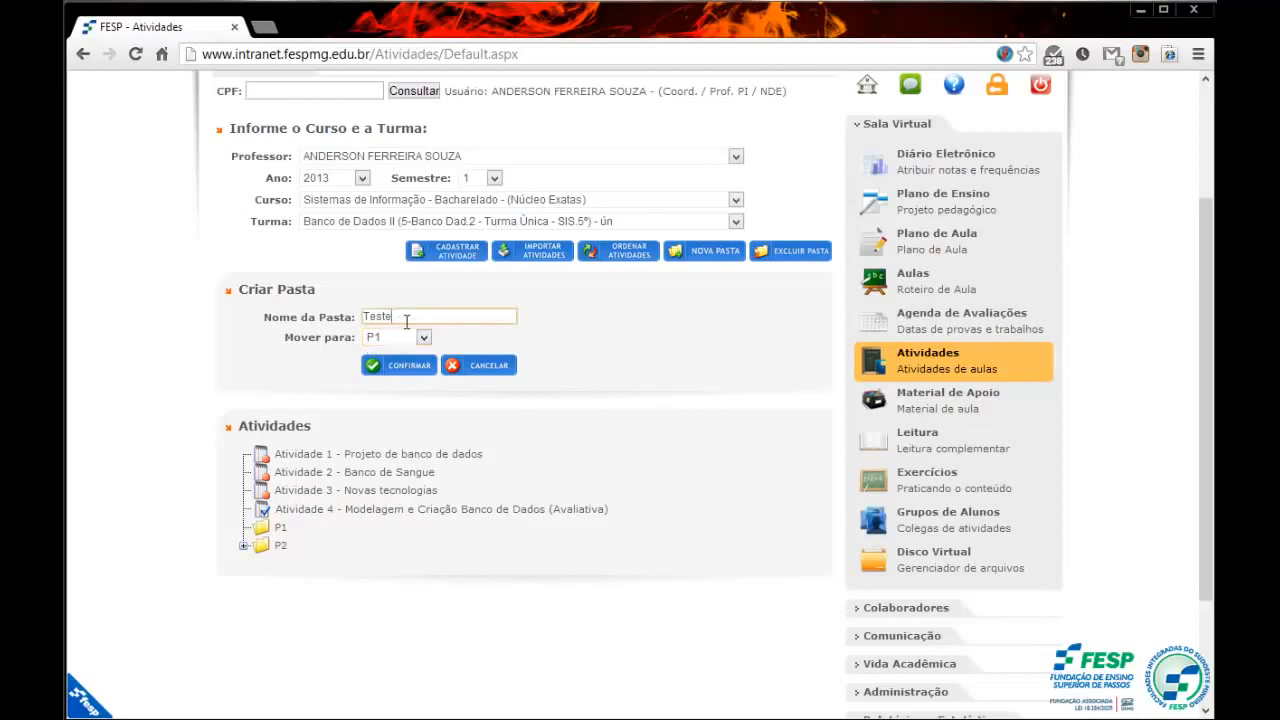
pyautogui.click(403, 339)
pyautogui.click(393, 343)
pyautogui.click(390, 349)
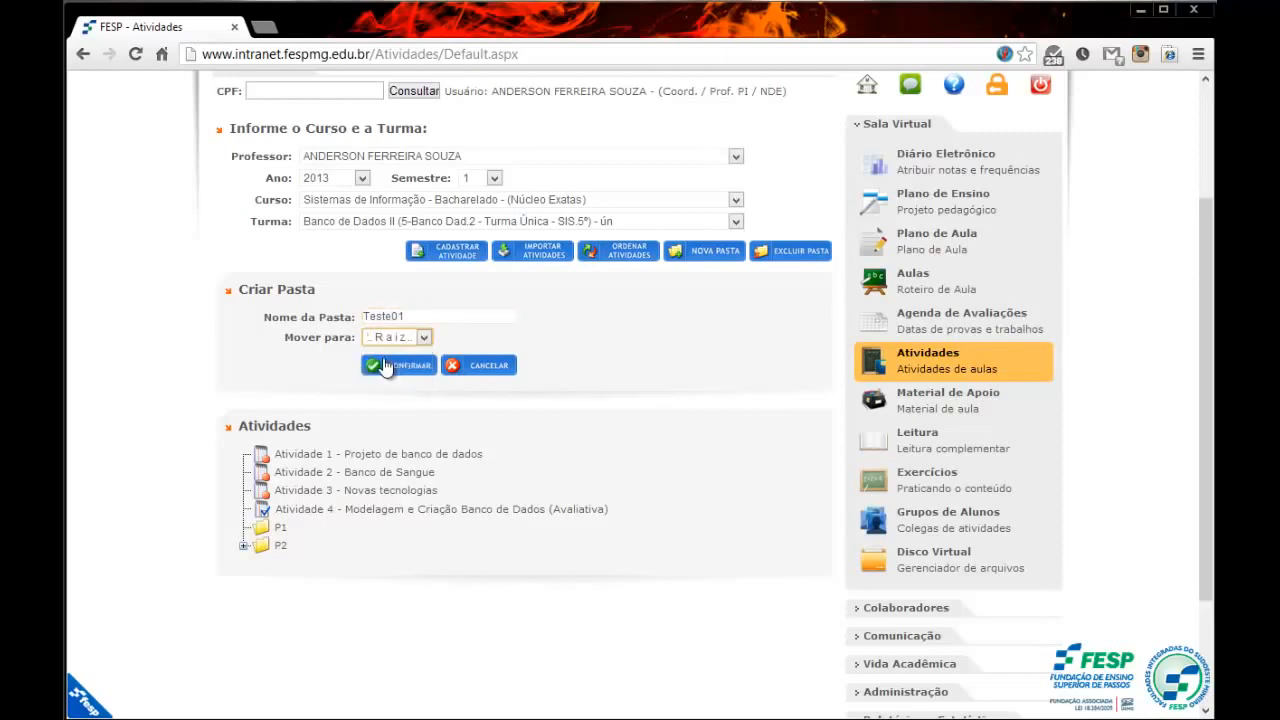
pyautogui.click(389, 367)
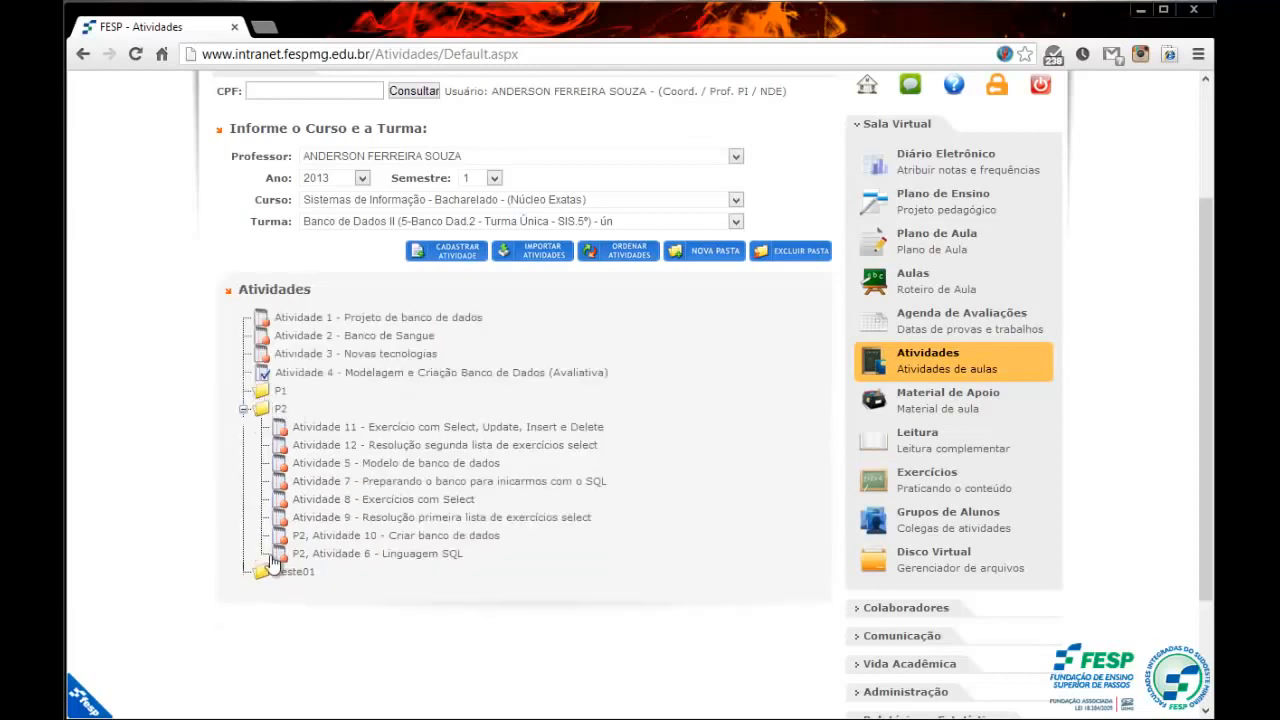
# Open the Teste01 folder for editing, enter the name Teste02 with Raiz as destination, and cancel the edit
pyautogui.click(301, 573)
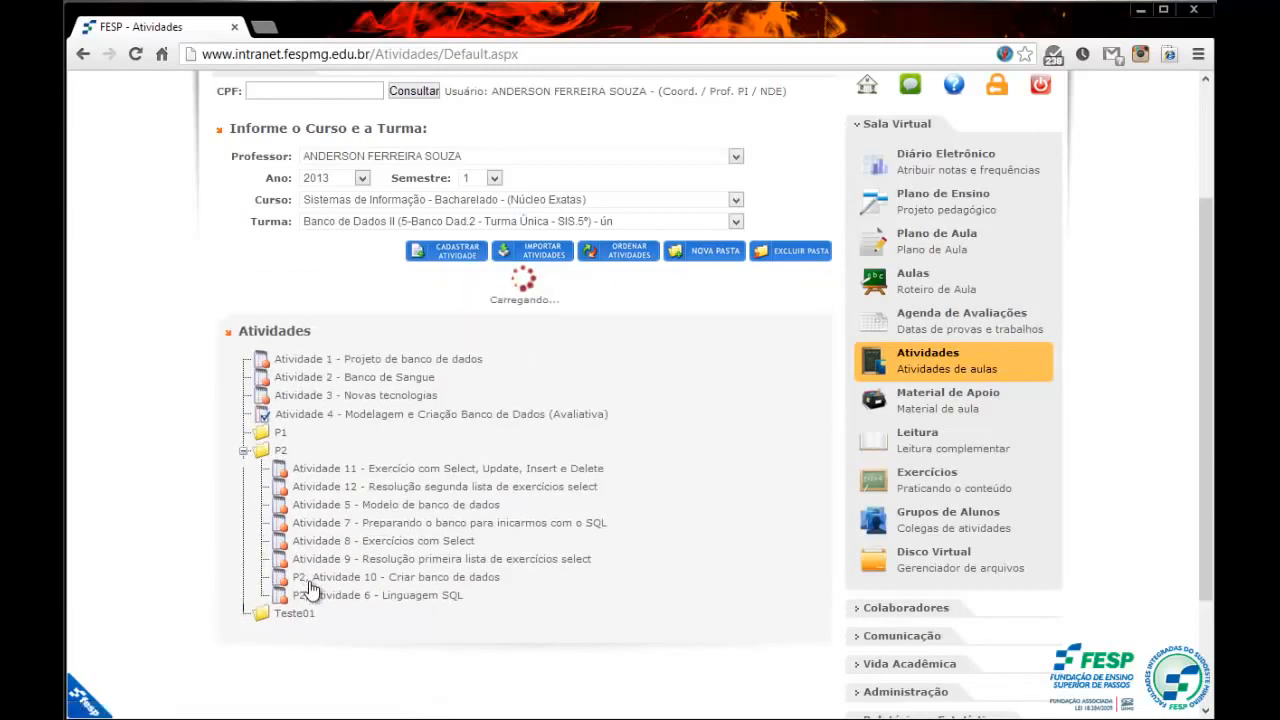
pyautogui.scroll(-3, 300, 550)
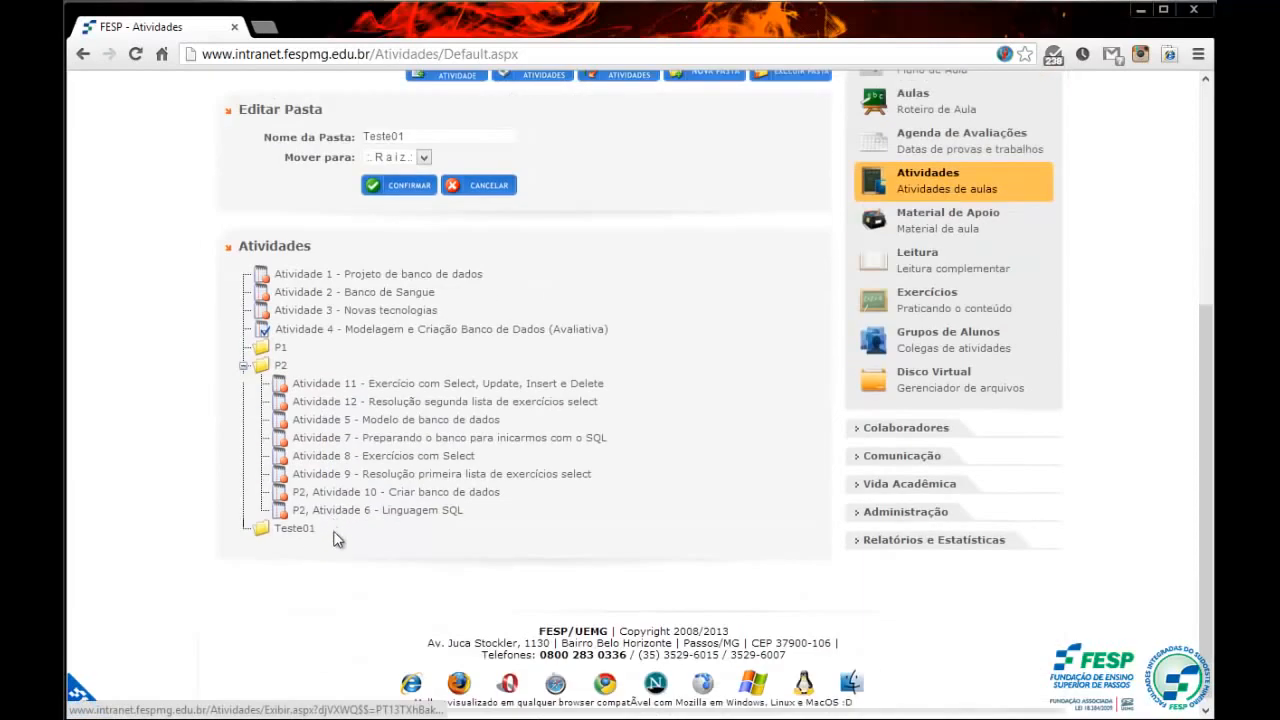
pyautogui.click(432, 137)
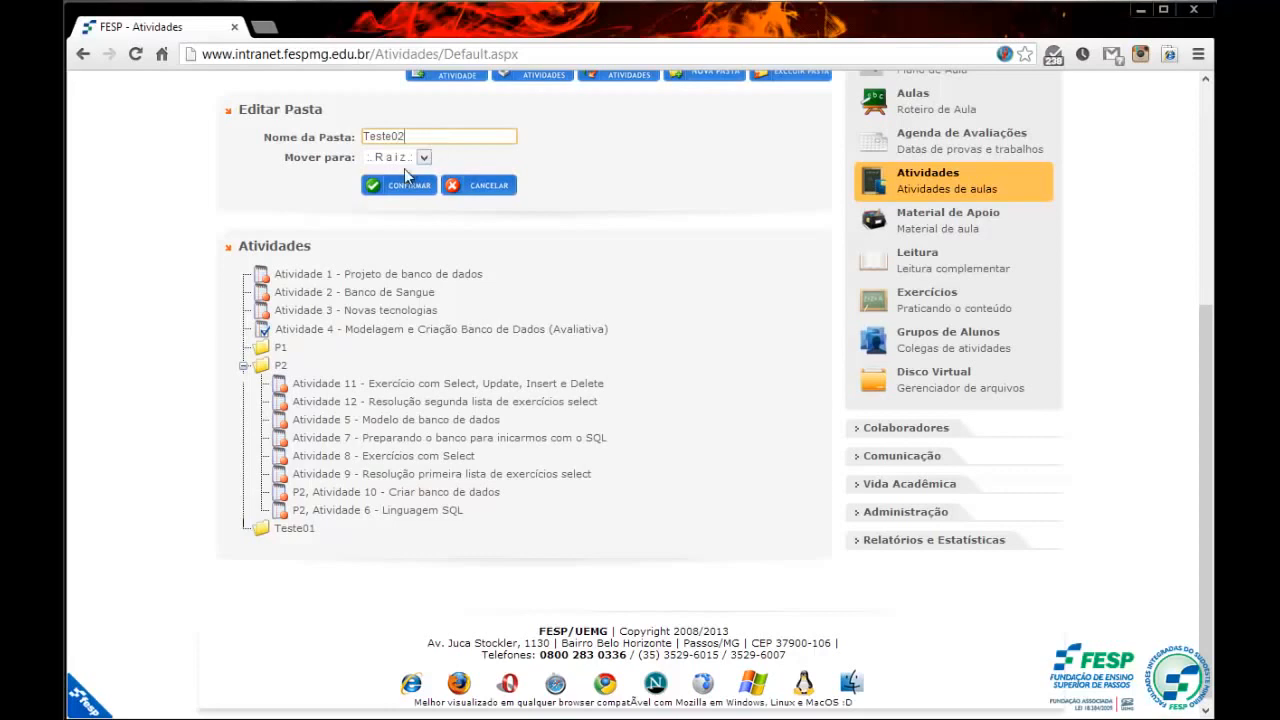
pyautogui.click(401, 160)
pyautogui.click(390, 172)
pyautogui.click(491, 183)
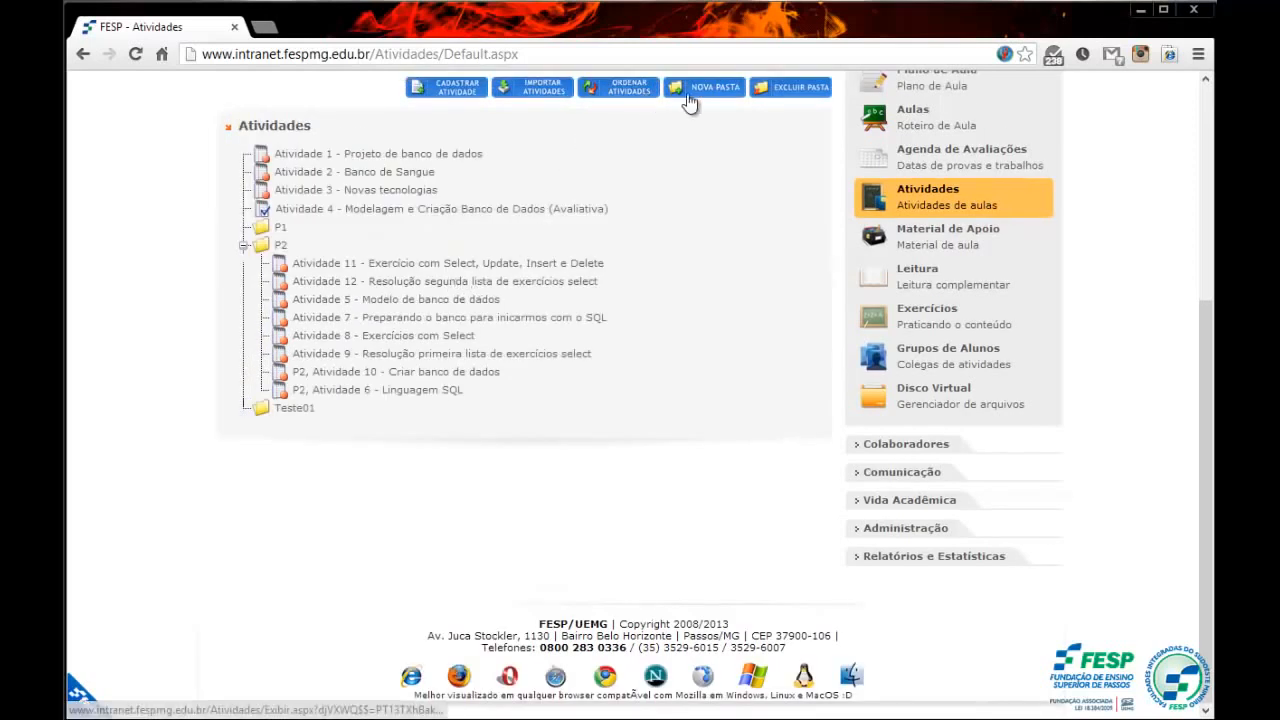
# Create a new folder named Teste02 inside the Teste01 folder
pyautogui.click(696, 89)
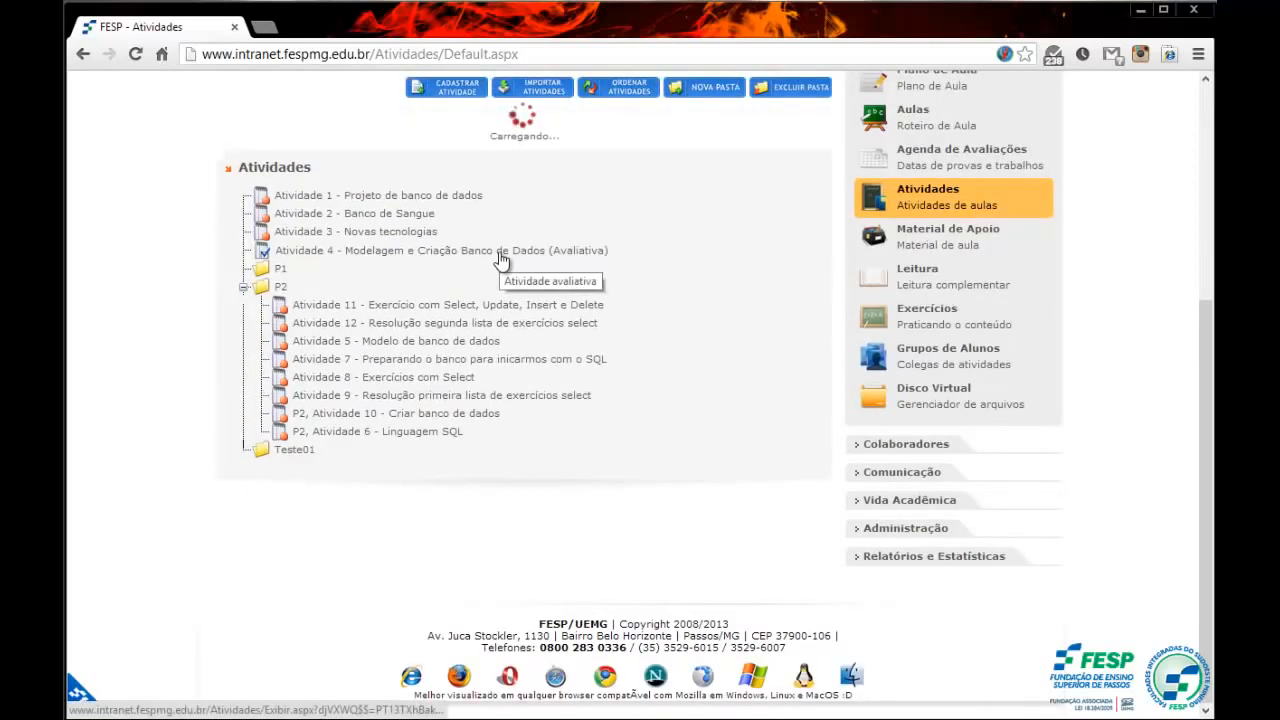
pyautogui.click(405, 150)
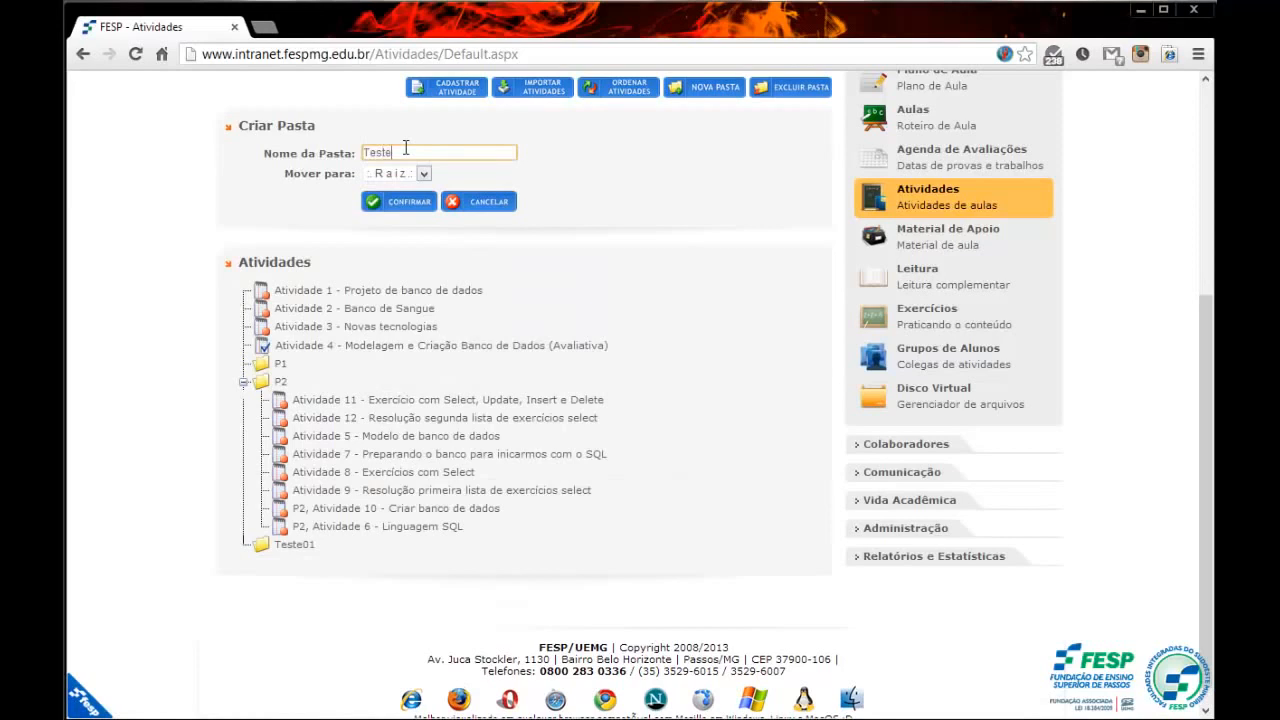
pyautogui.click(417, 173)
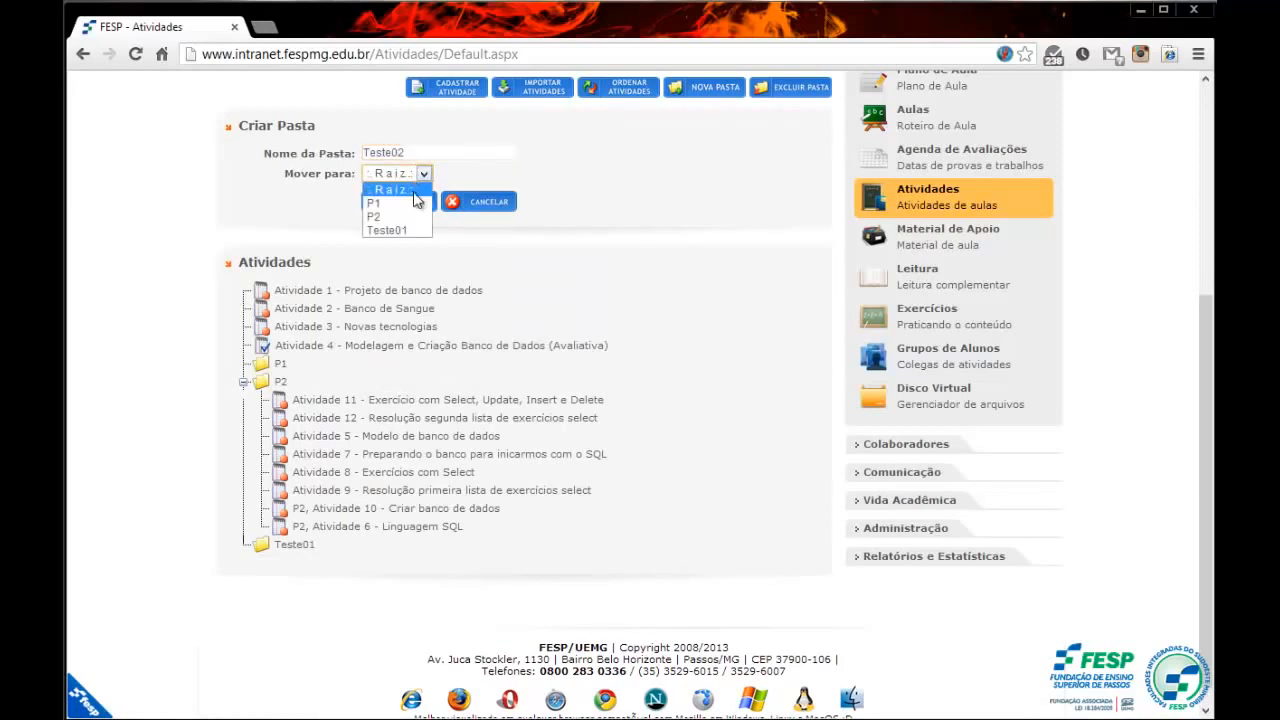
pyautogui.click(395, 228)
pyautogui.click(391, 204)
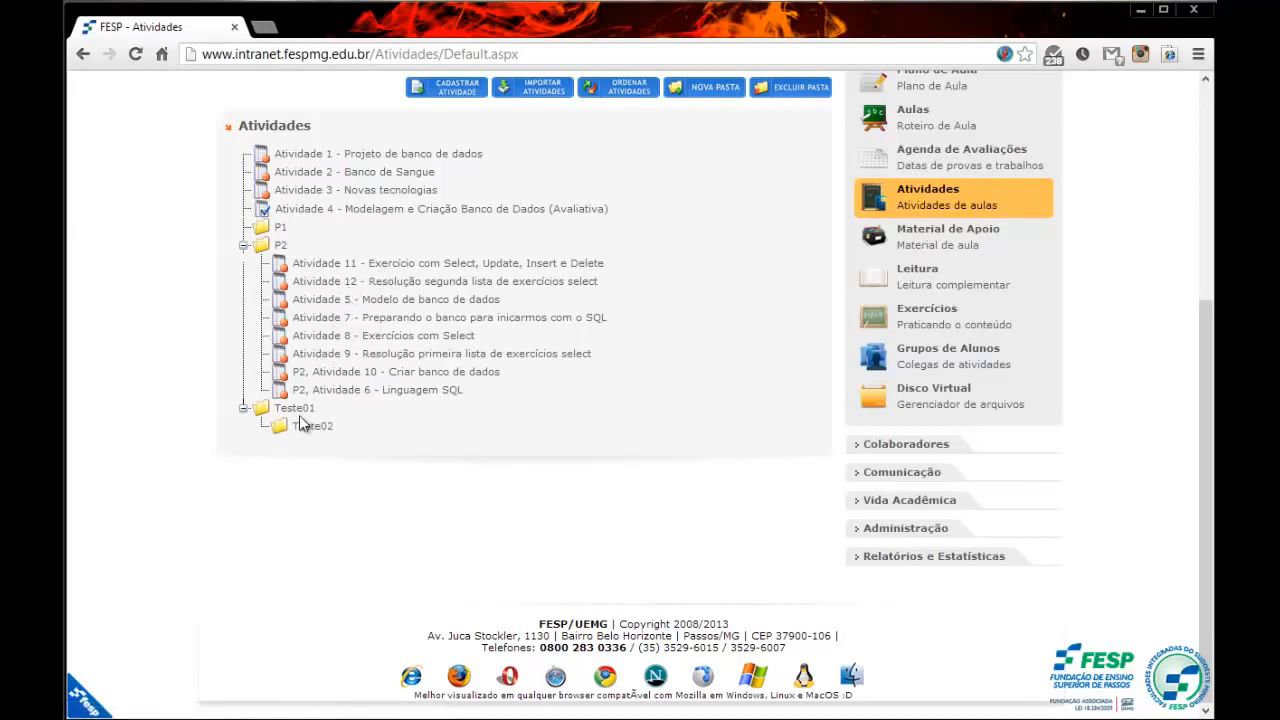
# Delete the Teste02 folder from the class activities and confirm the deletion
pyautogui.scroll(3, 323, 420)
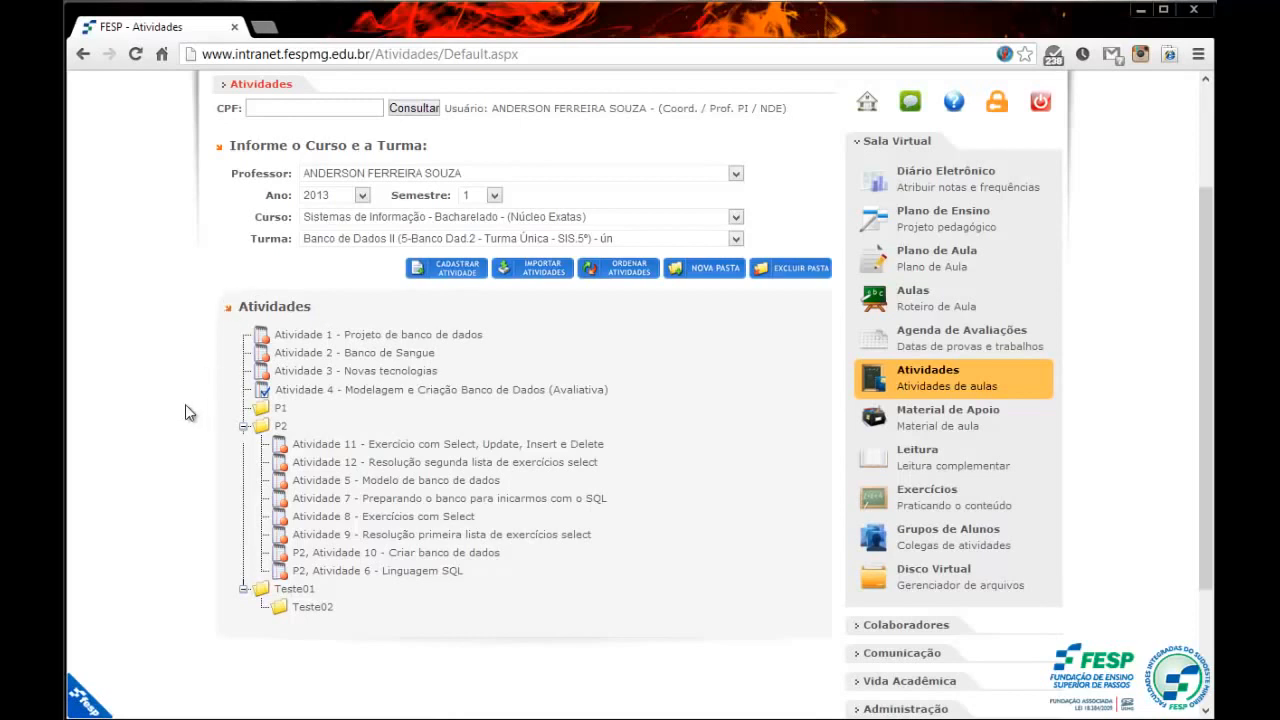
pyautogui.scroll(-1, 185, 404)
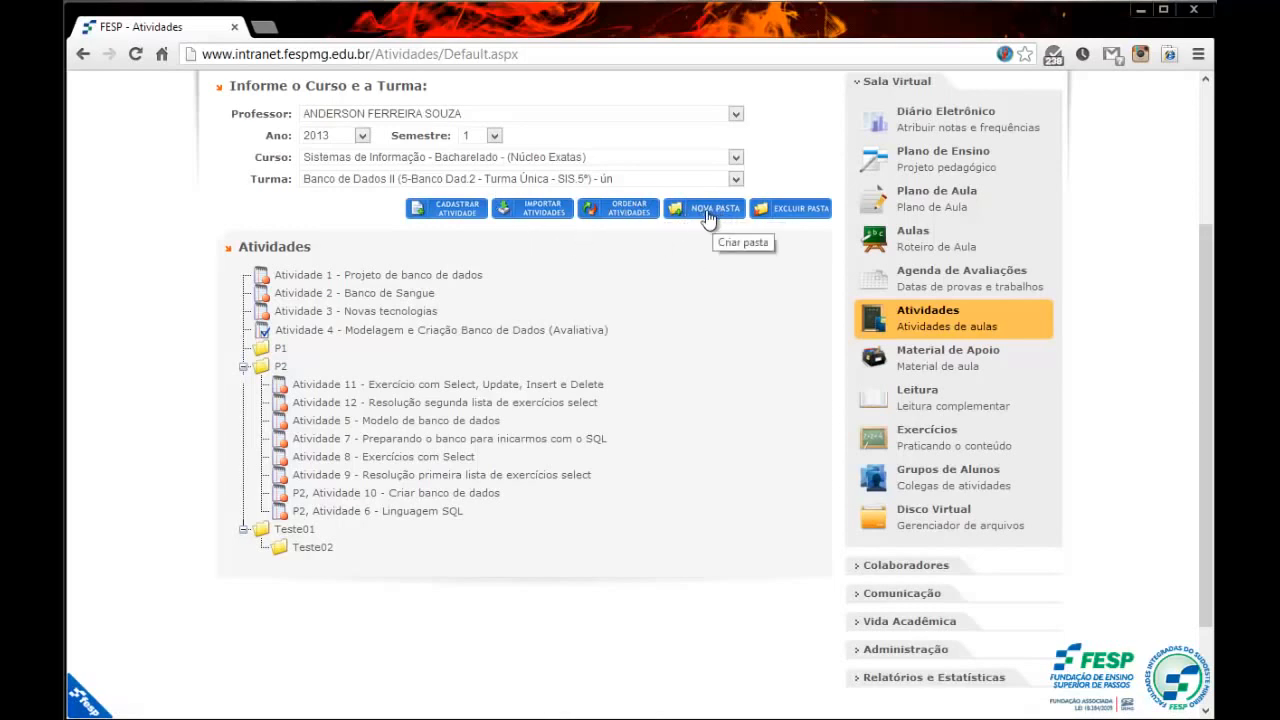
pyautogui.click(795, 217)
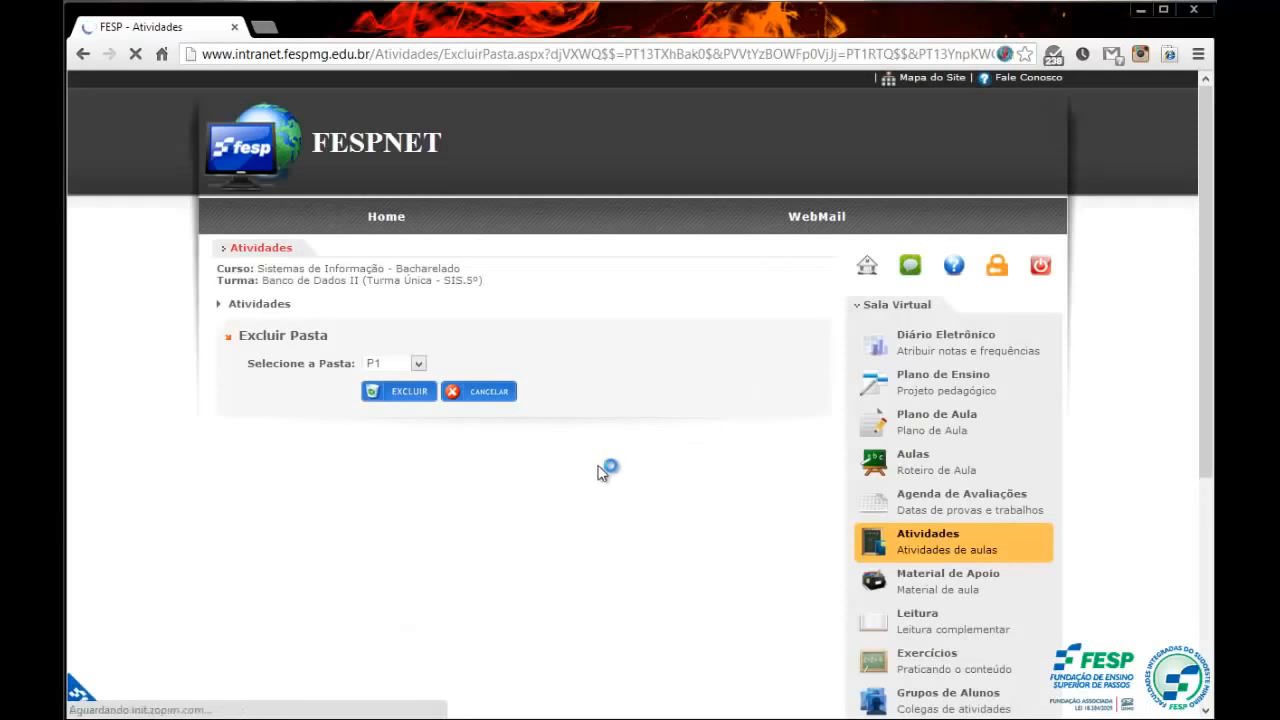
pyautogui.click(395, 365)
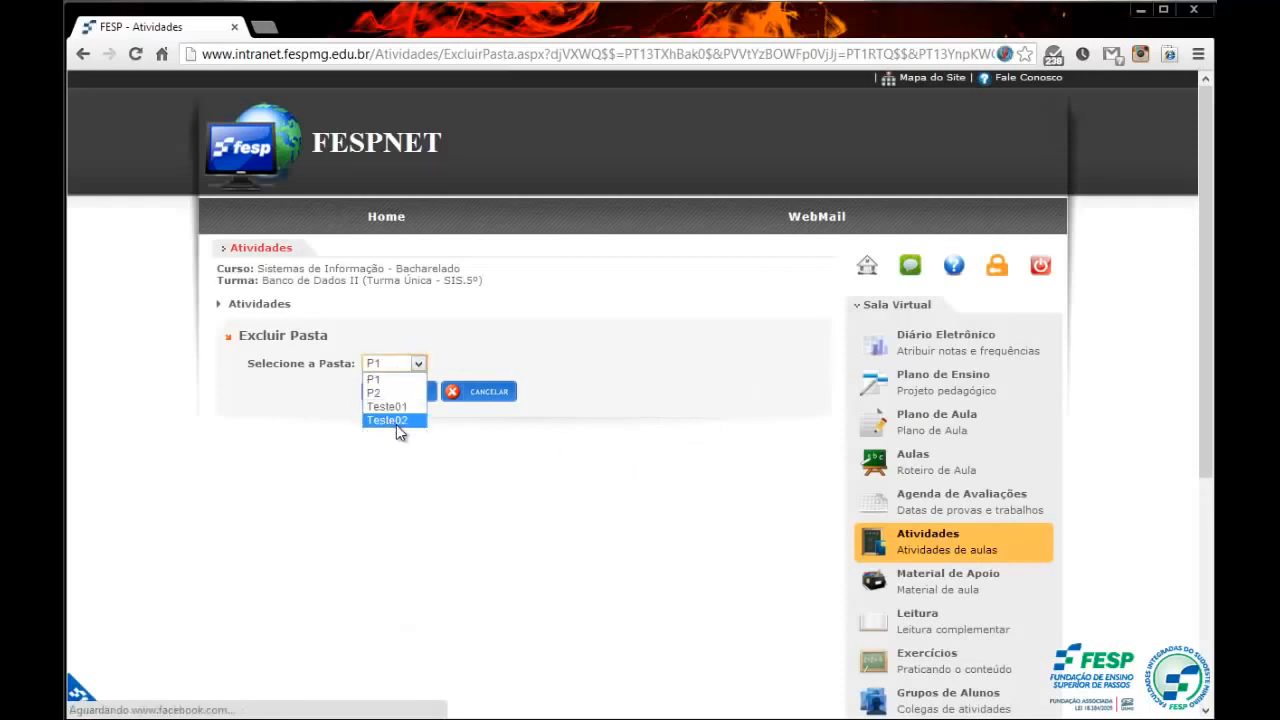
pyautogui.click(390, 421)
pyautogui.click(390, 394)
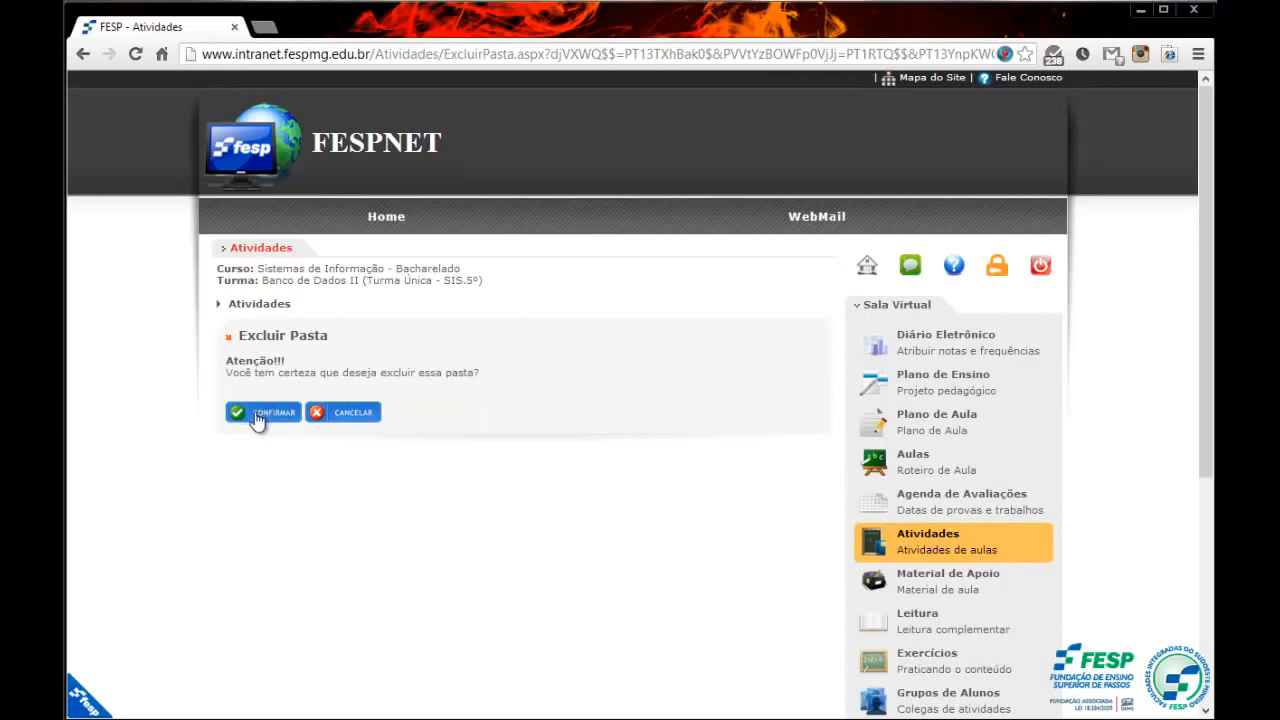
pyautogui.click(257, 415)
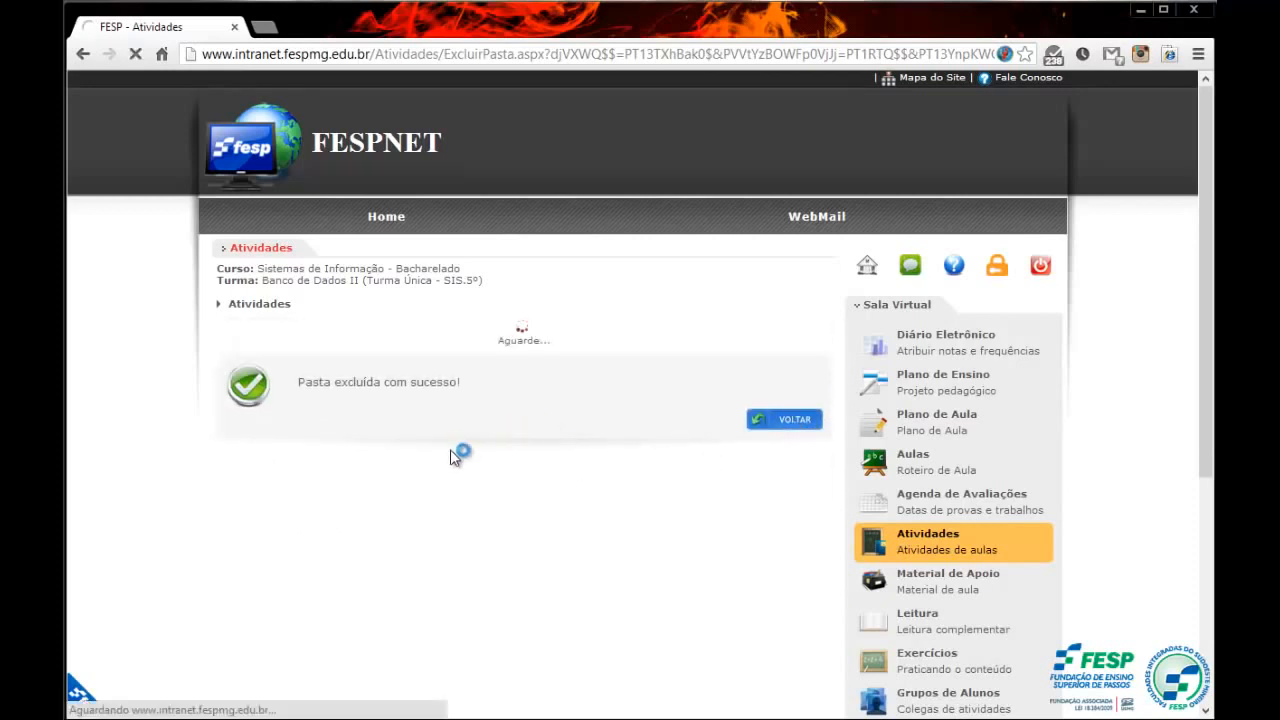
# Delete the Teste01 folder from the class activities, confirm the deletion, and return to the activity tree
pyautogui.scroll(-4, 354, 506)
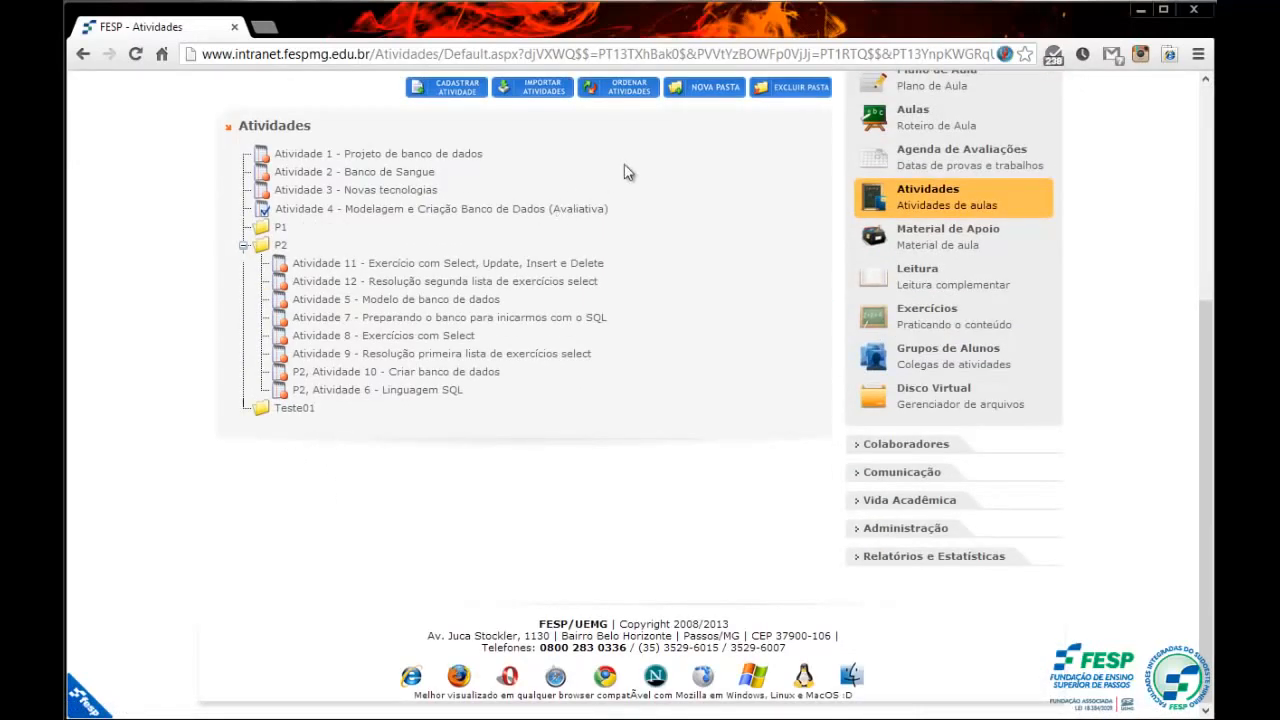
pyautogui.click(791, 89)
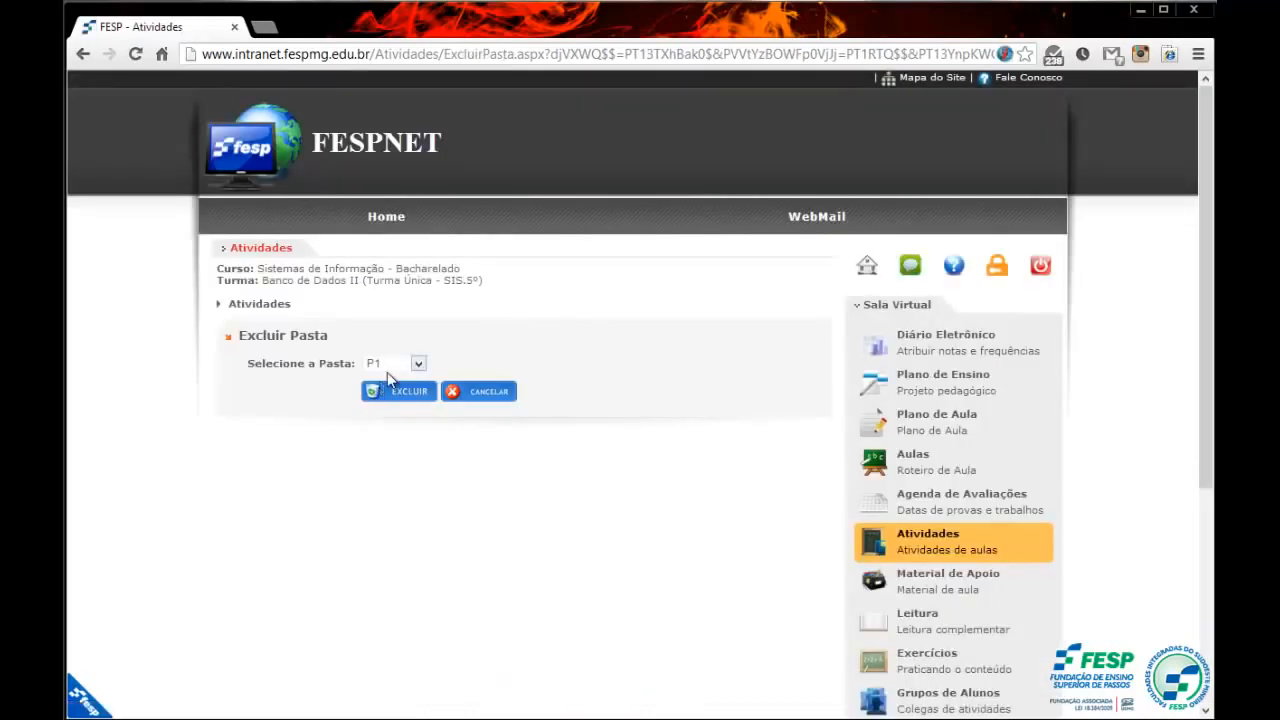
pyautogui.click(398, 365)
pyautogui.click(398, 400)
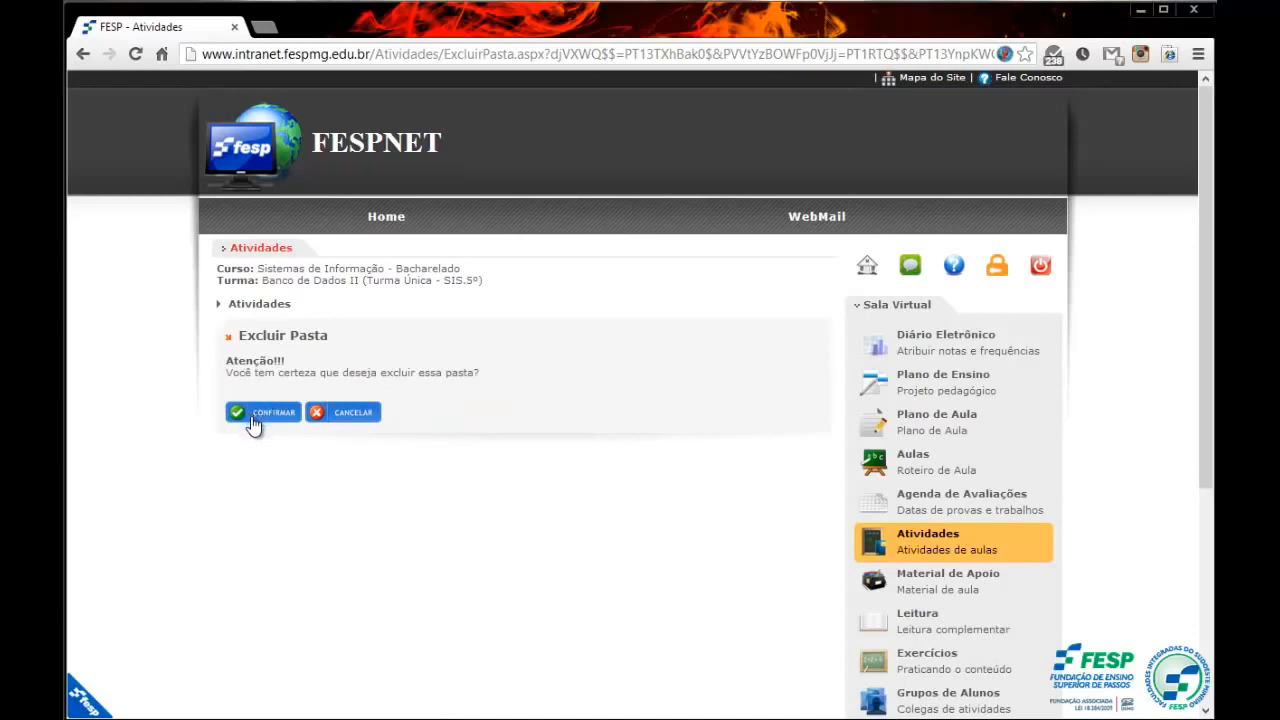
pyautogui.click(253, 422)
pyautogui.click(768, 390)
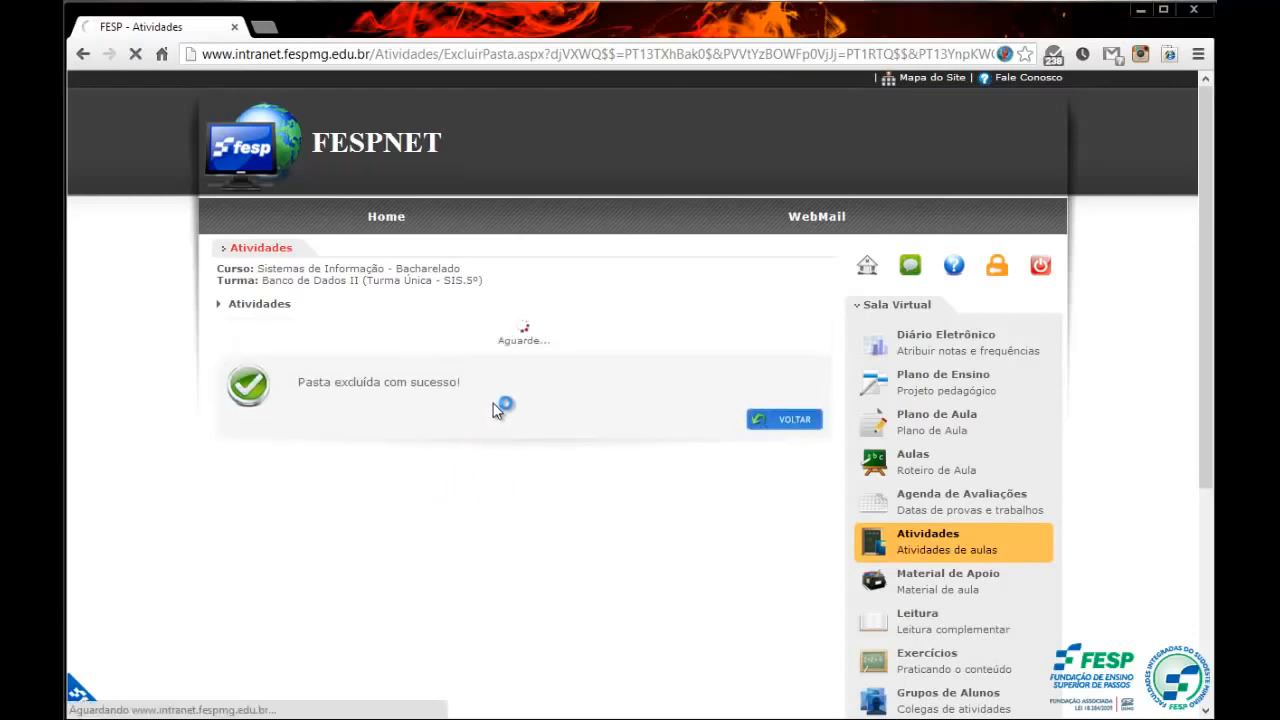
# Open the Cadastrar Atividade form and examine its title, description, dates, status, folder, link and file fields
pyautogui.scroll(-4, 516, 387)
pyautogui.scroll(1, 453, 500)
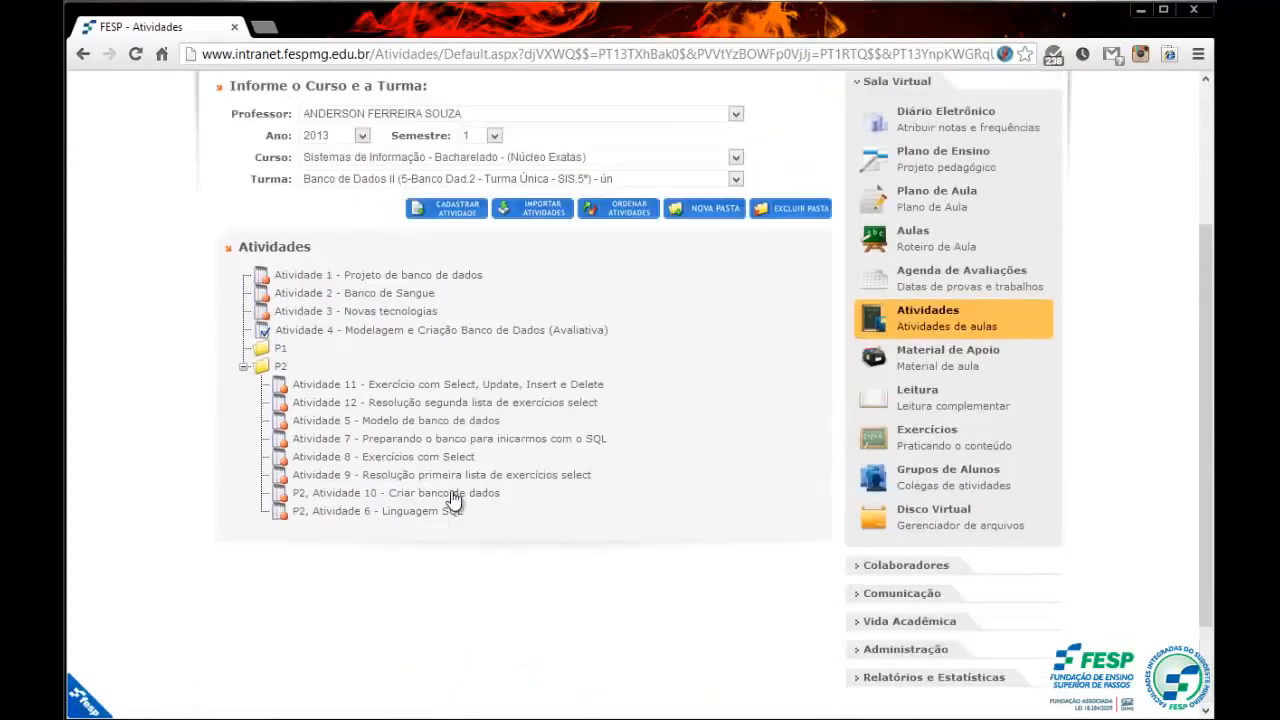
pyautogui.scroll(3, 649, 414)
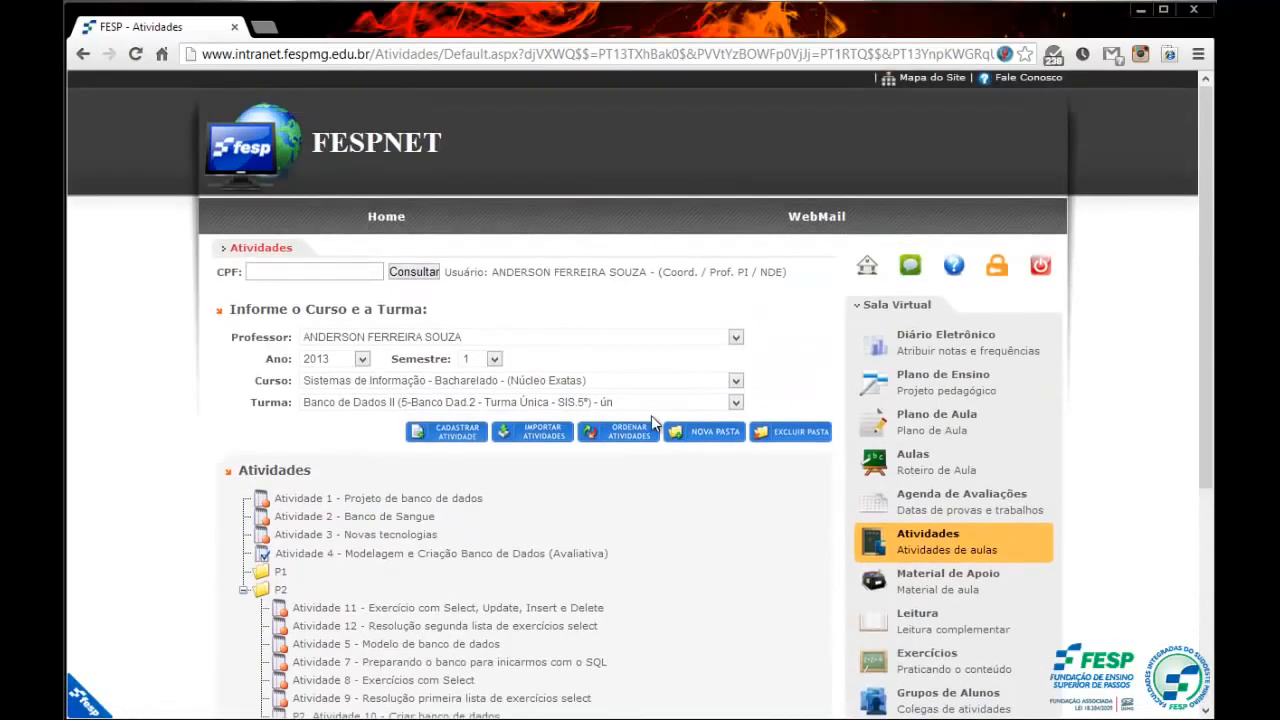
pyautogui.scroll(-3, 651, 415)
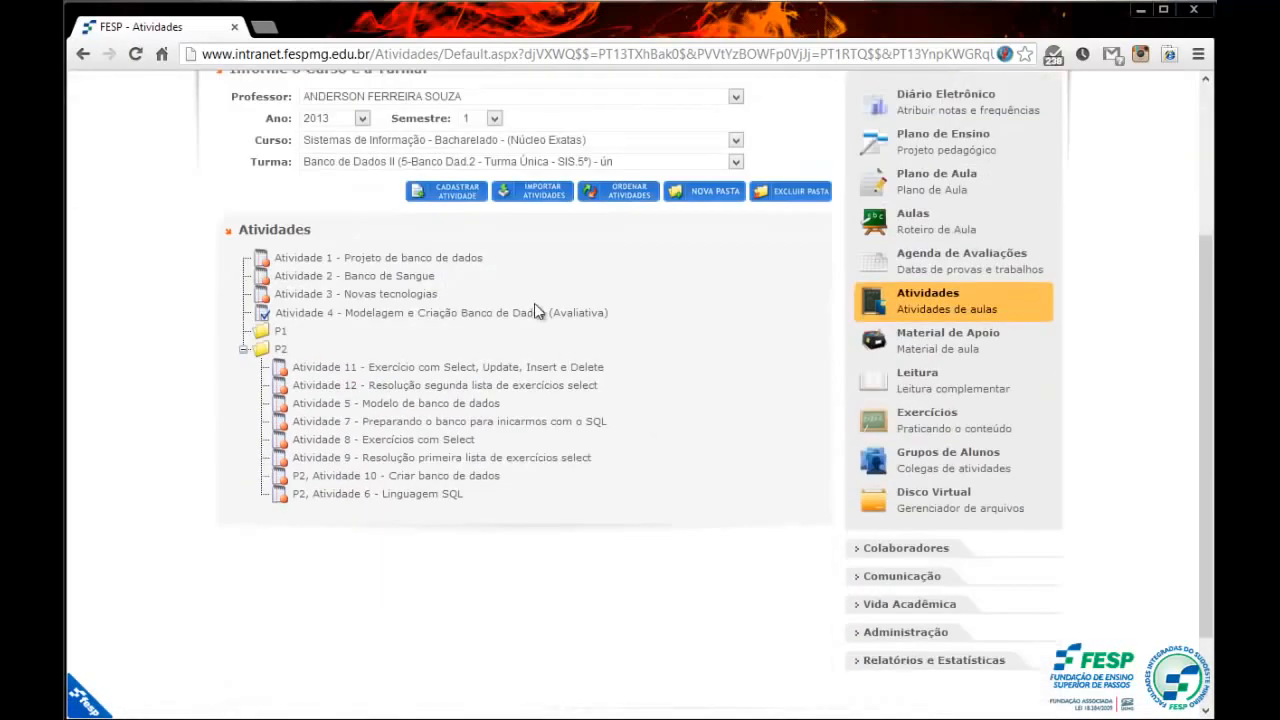
pyautogui.click(446, 198)
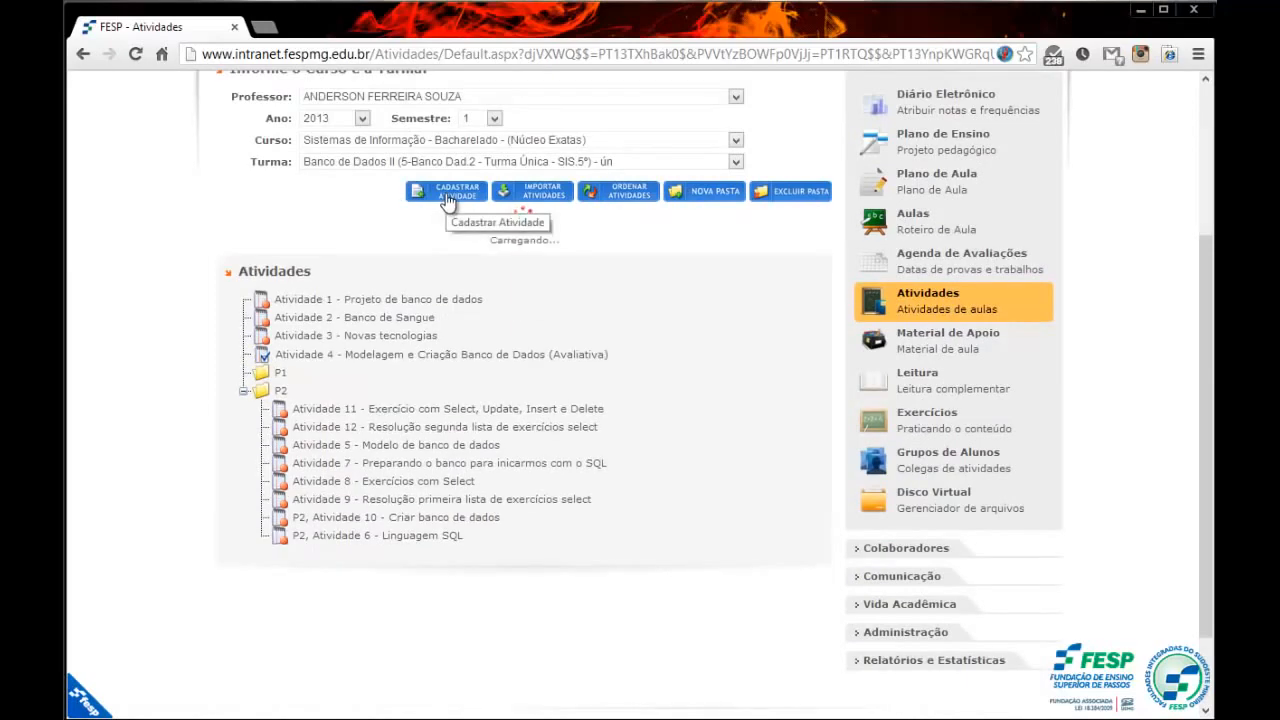
pyautogui.scroll(-4, 552, 322)
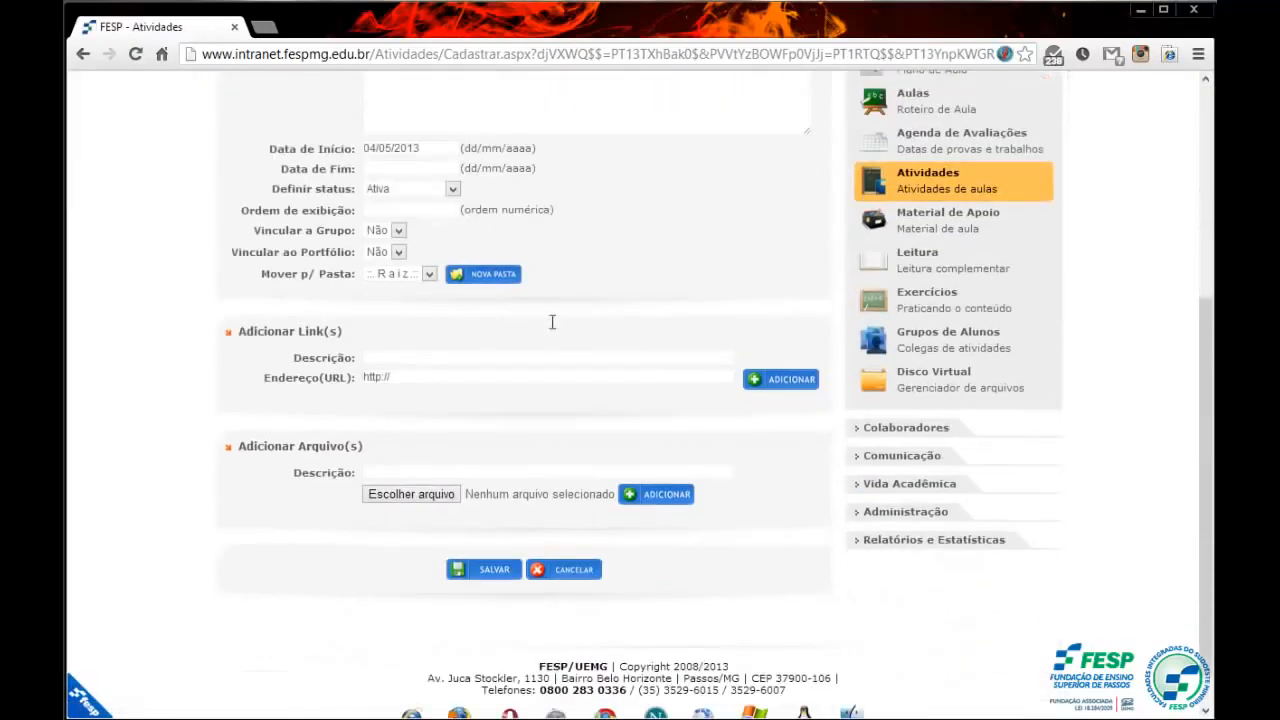
pyautogui.scroll(3, 580, 315)
pyautogui.scroll(-3, 430, 470)
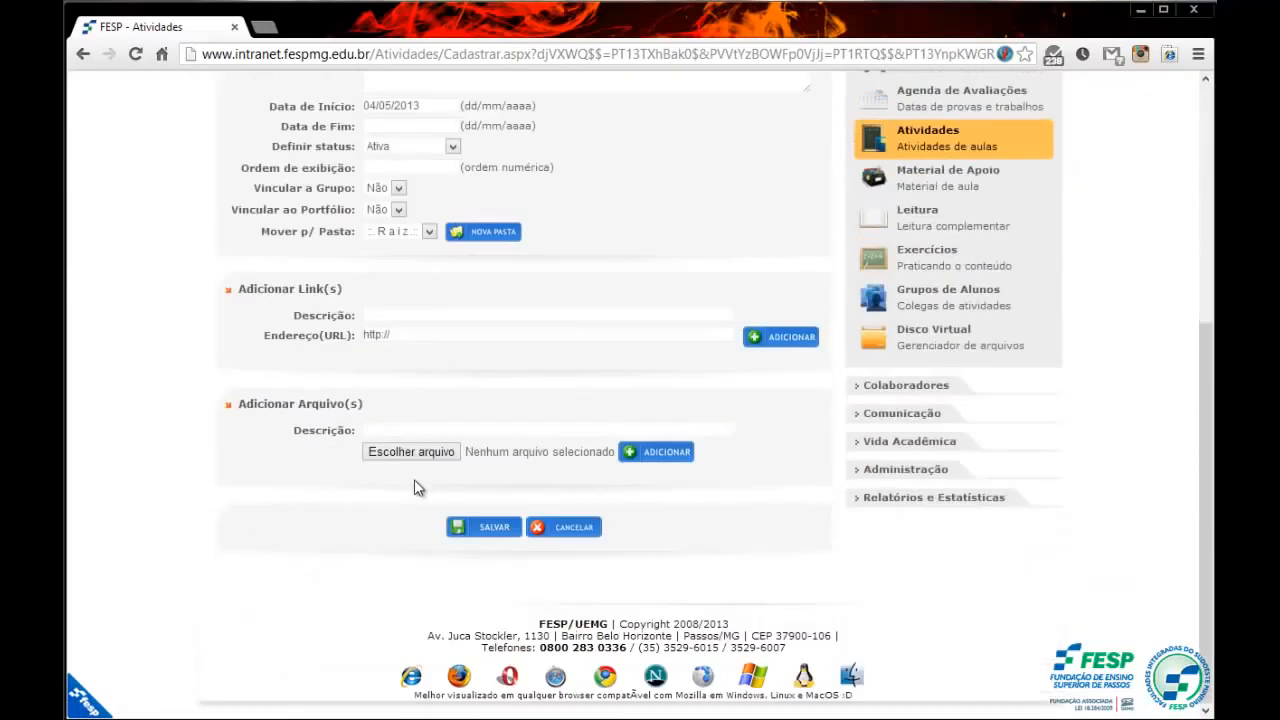
pyautogui.scroll(3, 414, 481)
pyautogui.scroll(-2, 560, 423)
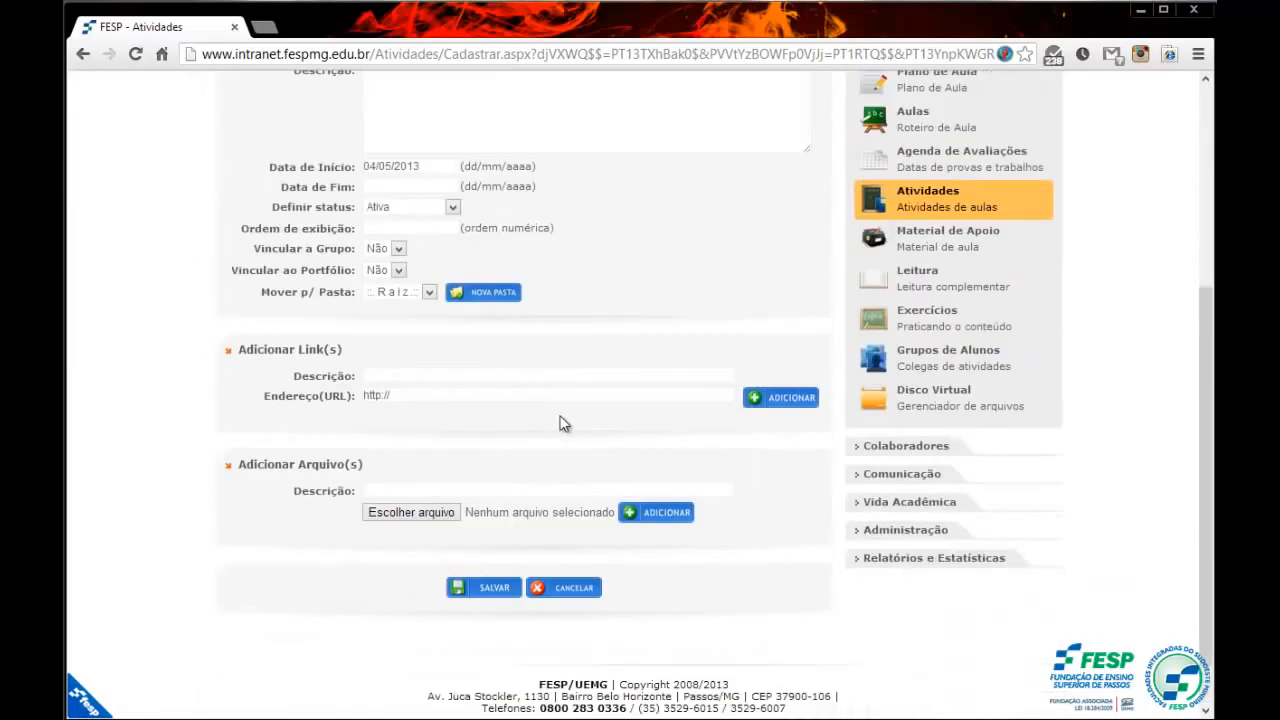
pyautogui.scroll(1, 560, 420)
pyautogui.scroll(3, 586, 506)
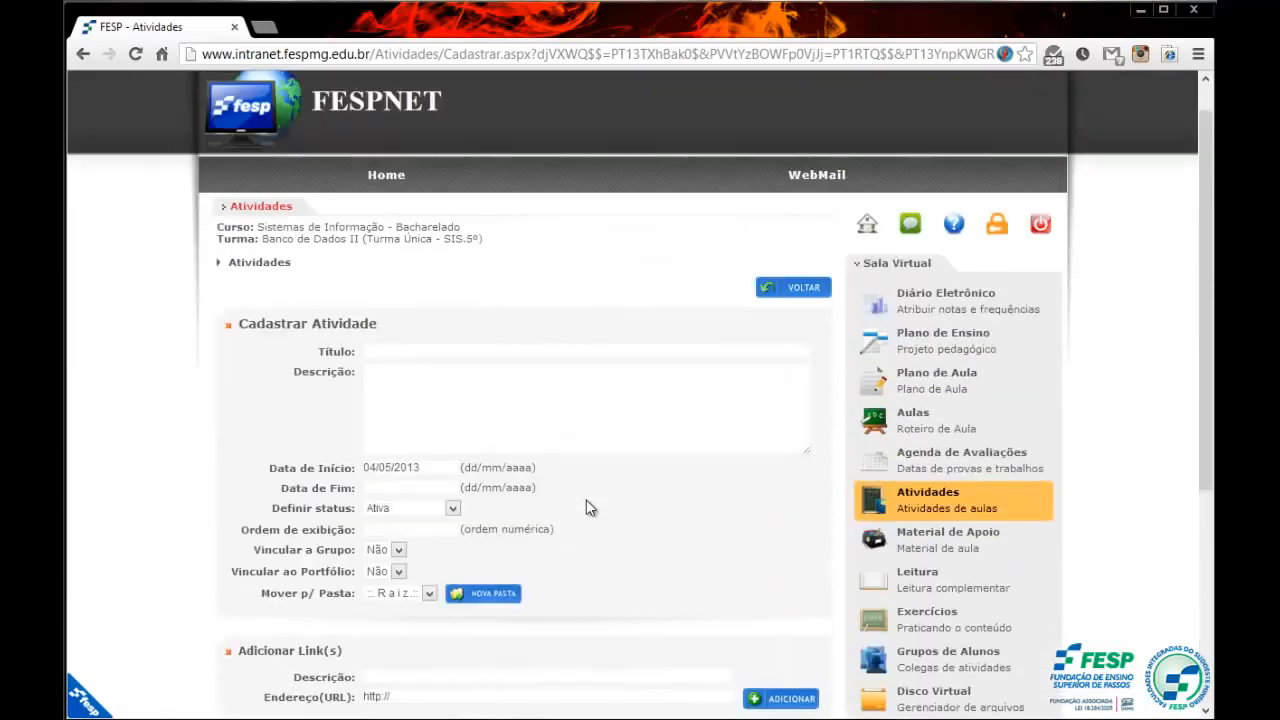
pyautogui.scroll(-4, 586, 508)
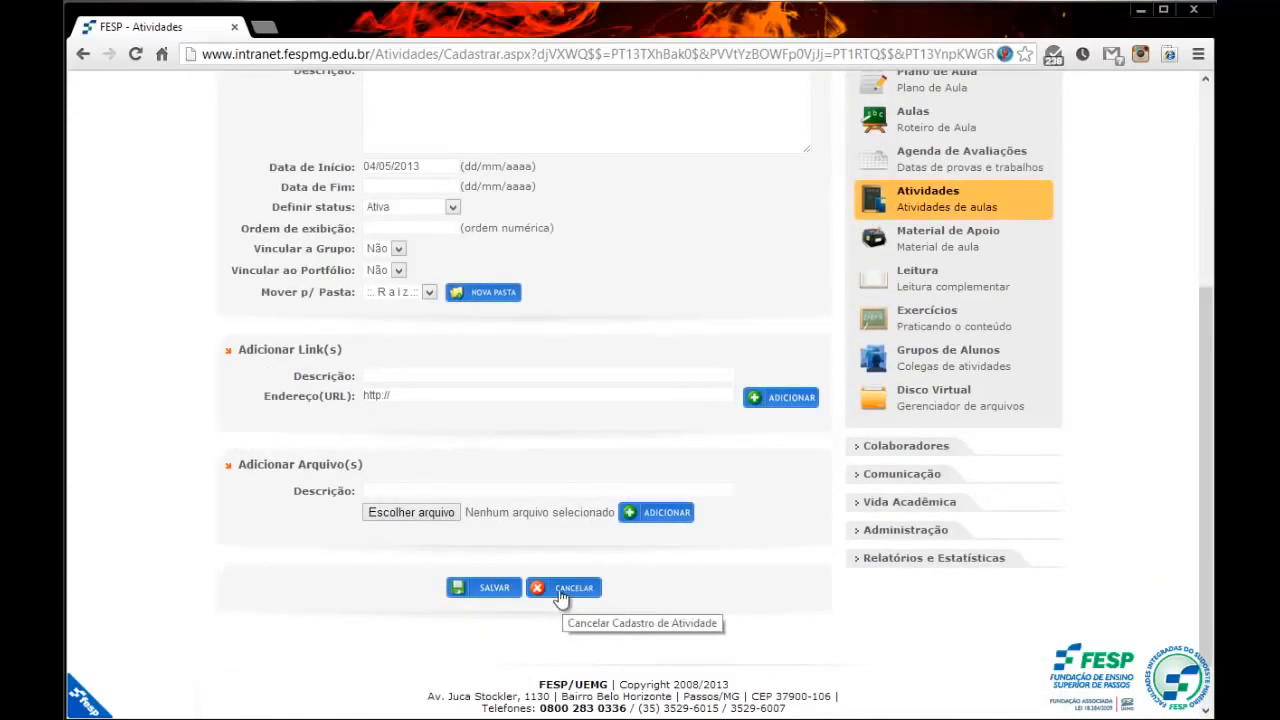
# Enter the title "Atividade Teste" and a description starting with "Descrevendo a atividade...", followed by a blank line and four lines of filler text
pyautogui.scroll(3, 560, 597)
pyautogui.click(382, 290)
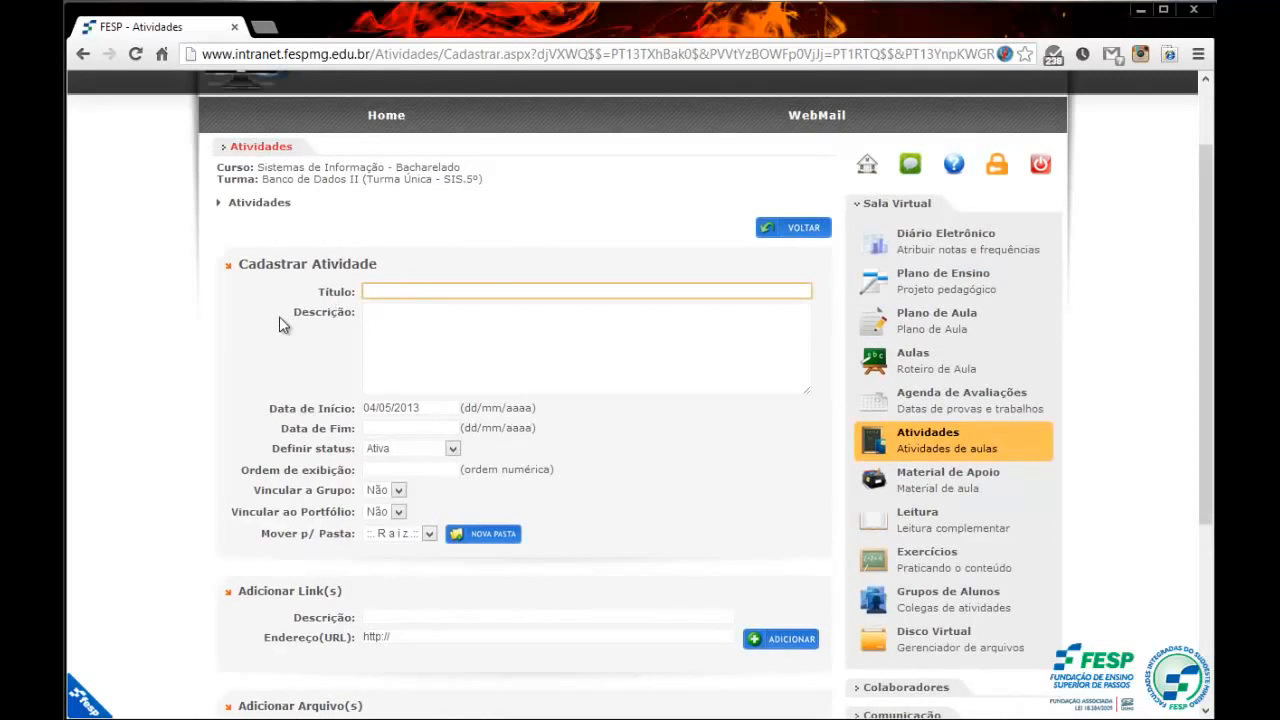
pyautogui.scroll(-1, 279, 316)
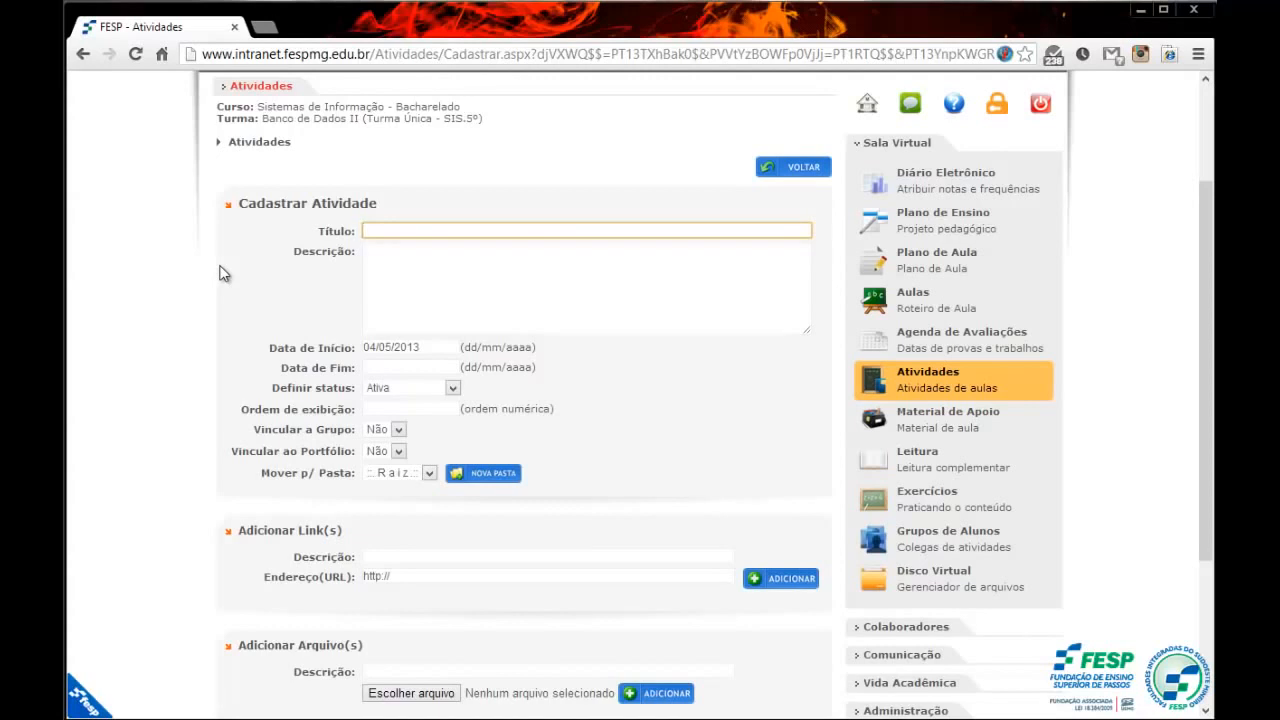
pyautogui.write('Al')
pyautogui.click(481, 288)
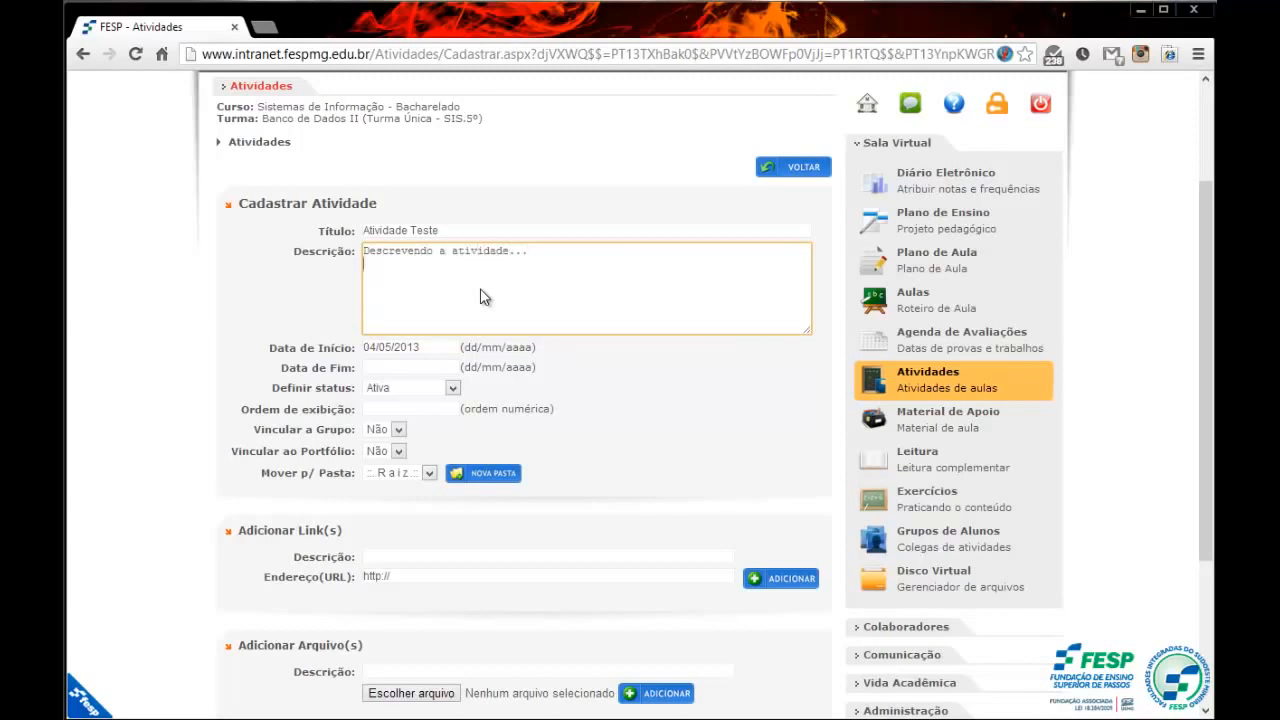
pyautogui.write('dkdkdkdkdk')
pyautogui.press('Return')
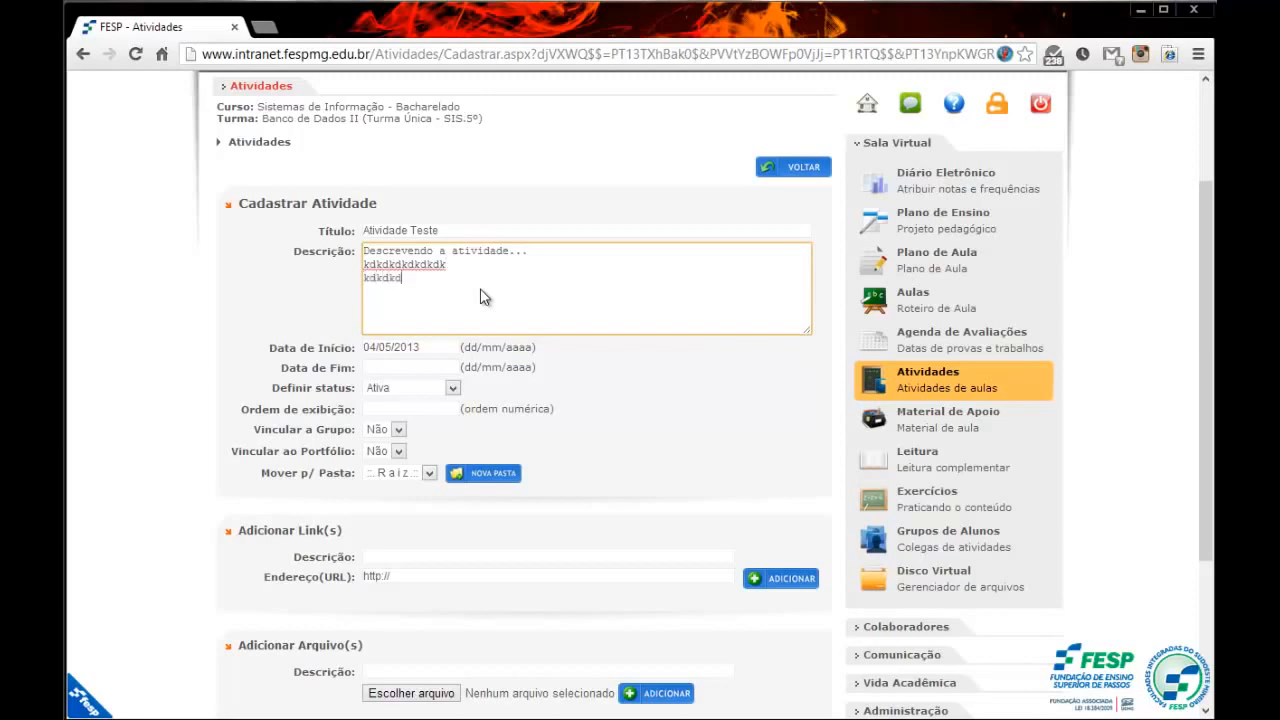
pyautogui.press('Return')
pyautogui.write('dkdkdkdk')
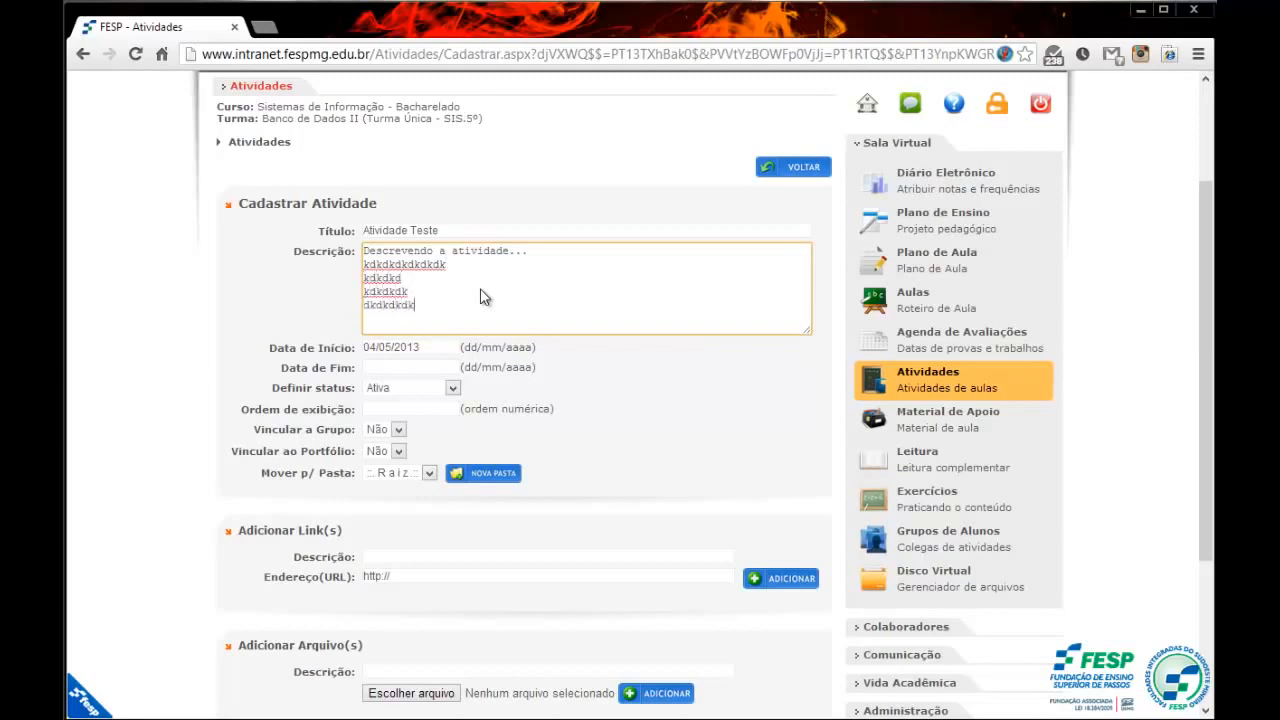
pyautogui.press('Return')
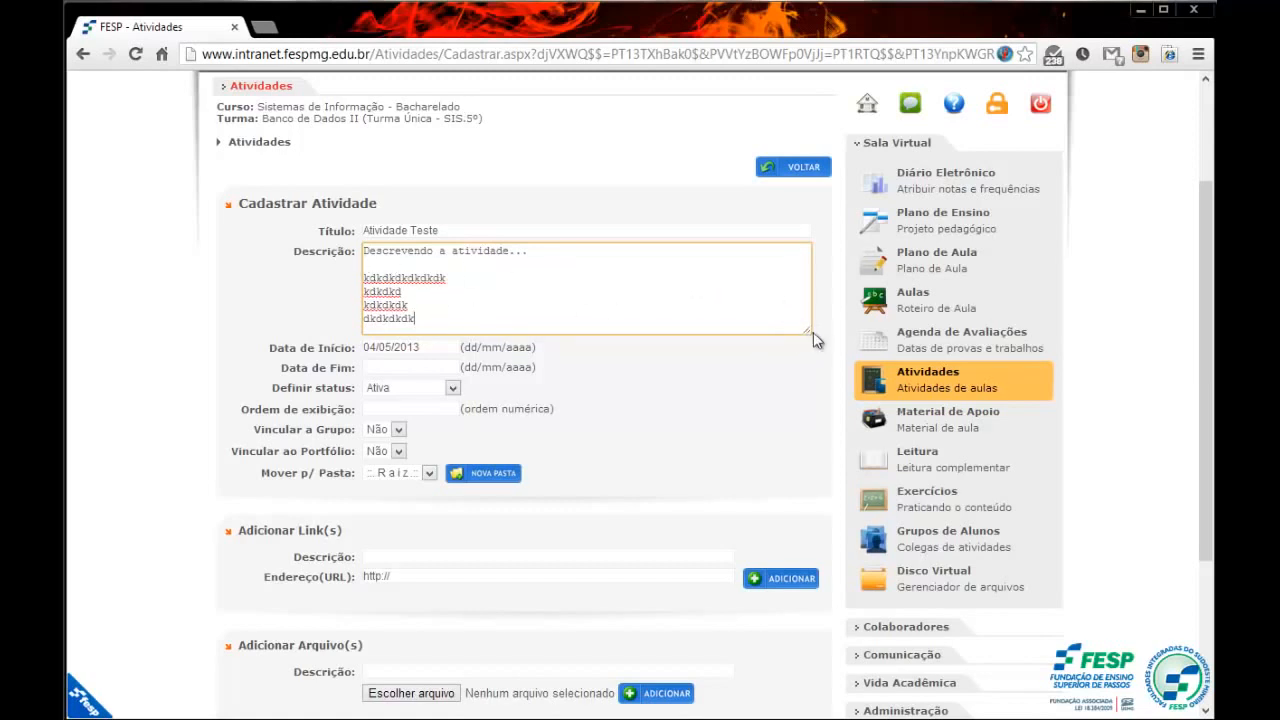
# Enlarge the description box to show more lines and shrink it back to about its original height
pyautogui.moveTo(813, 332); pyautogui.dragTo(778, 512)
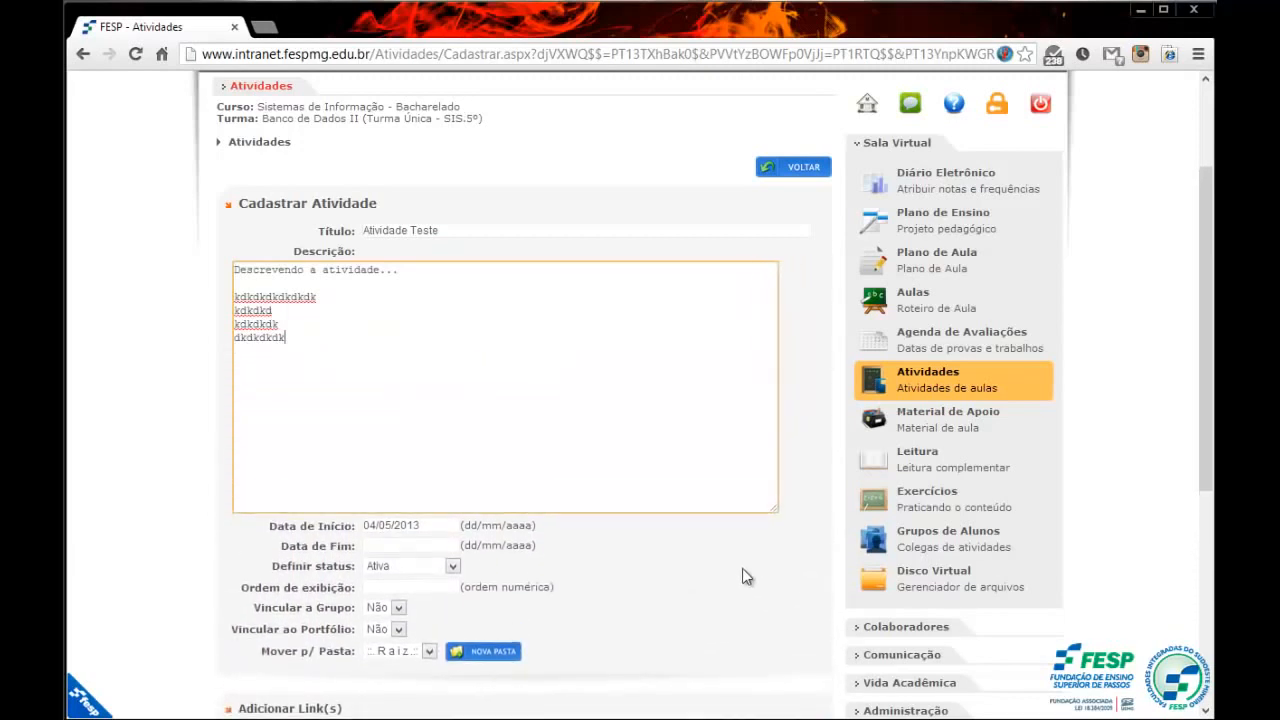
pyautogui.moveTo(742, 570); pyautogui.dragTo(827, 321)
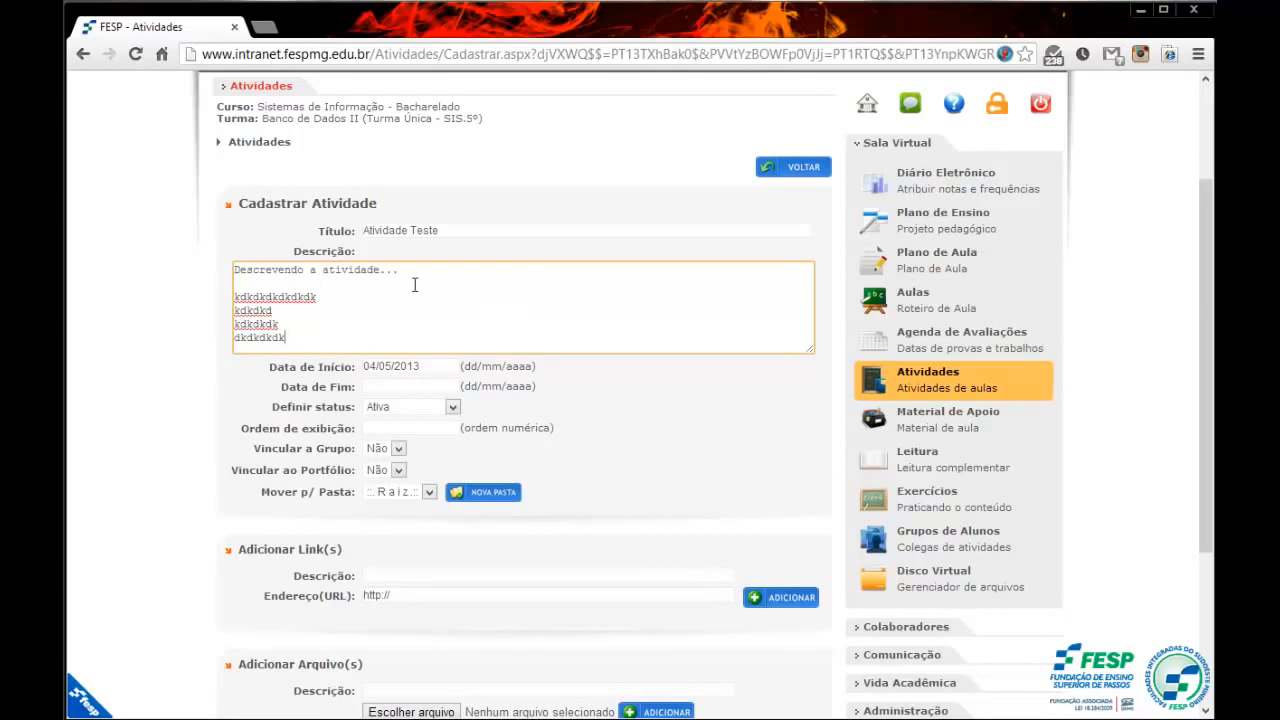
pyautogui.click(186, 395)
pyautogui.scroll(-3, 186, 397)
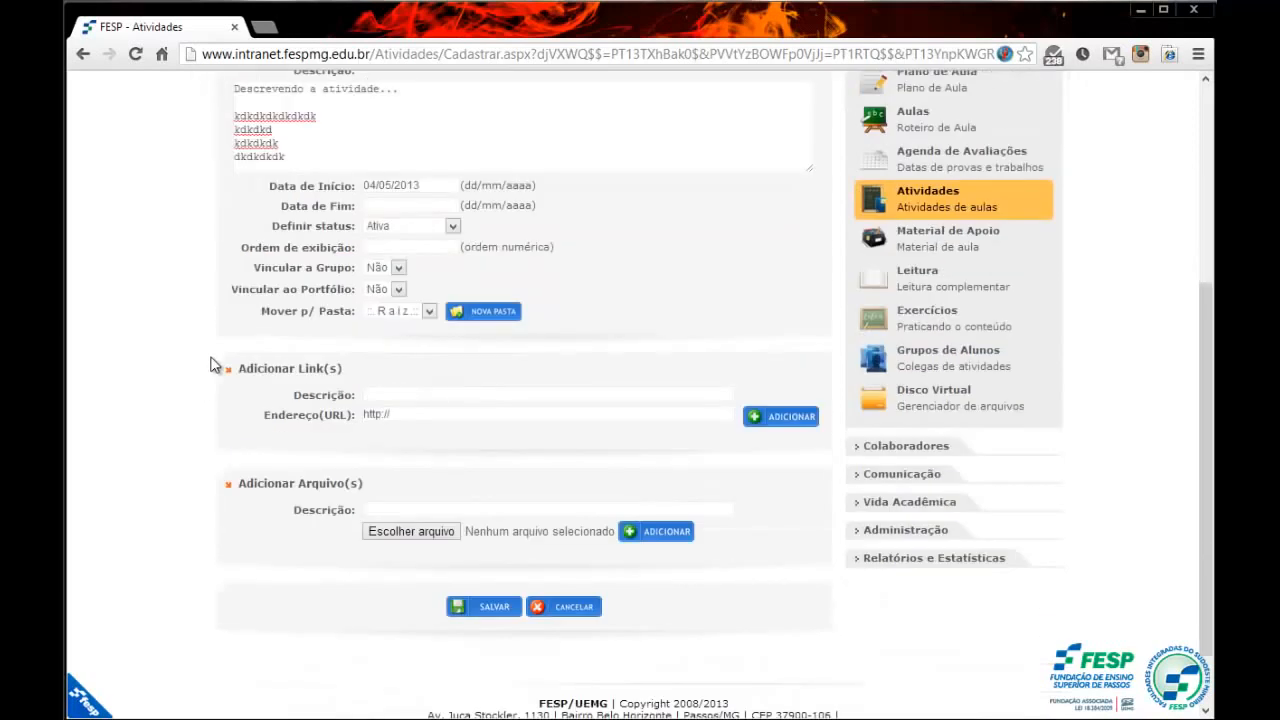
pyautogui.scroll(2, 215, 364)
pyautogui.scroll(-1, 215, 364)
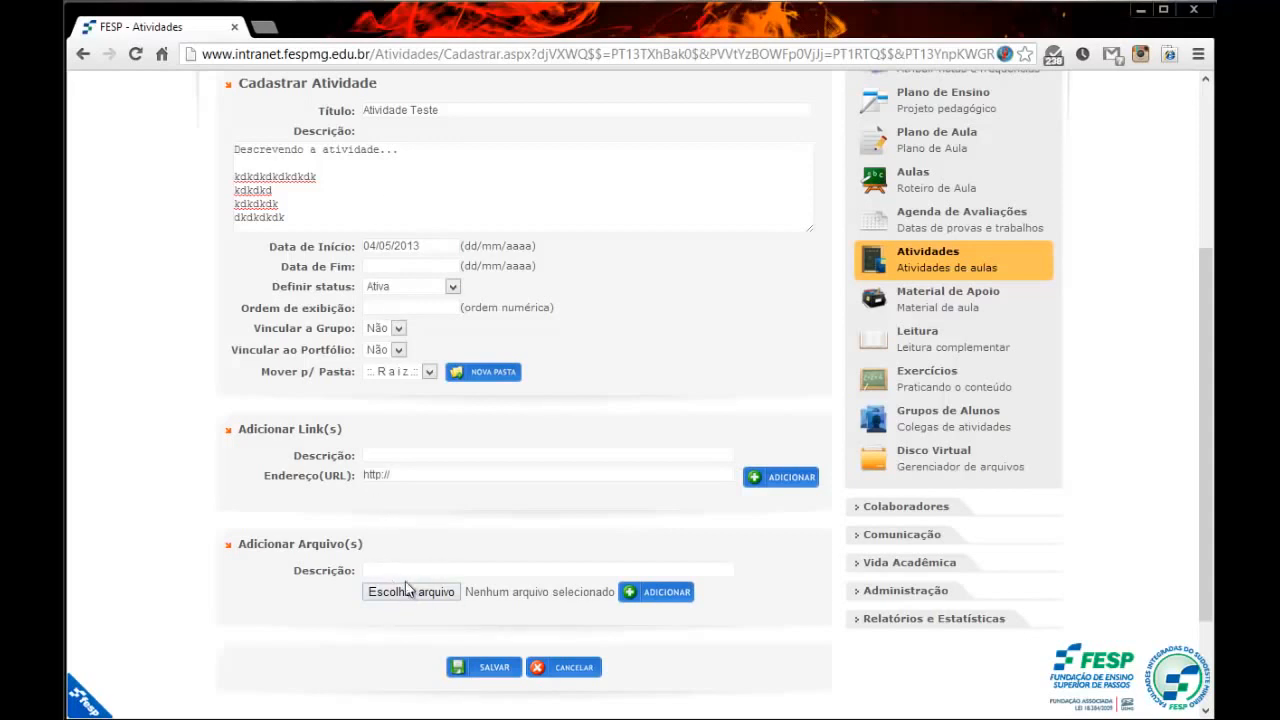
pyautogui.click(326, 177)
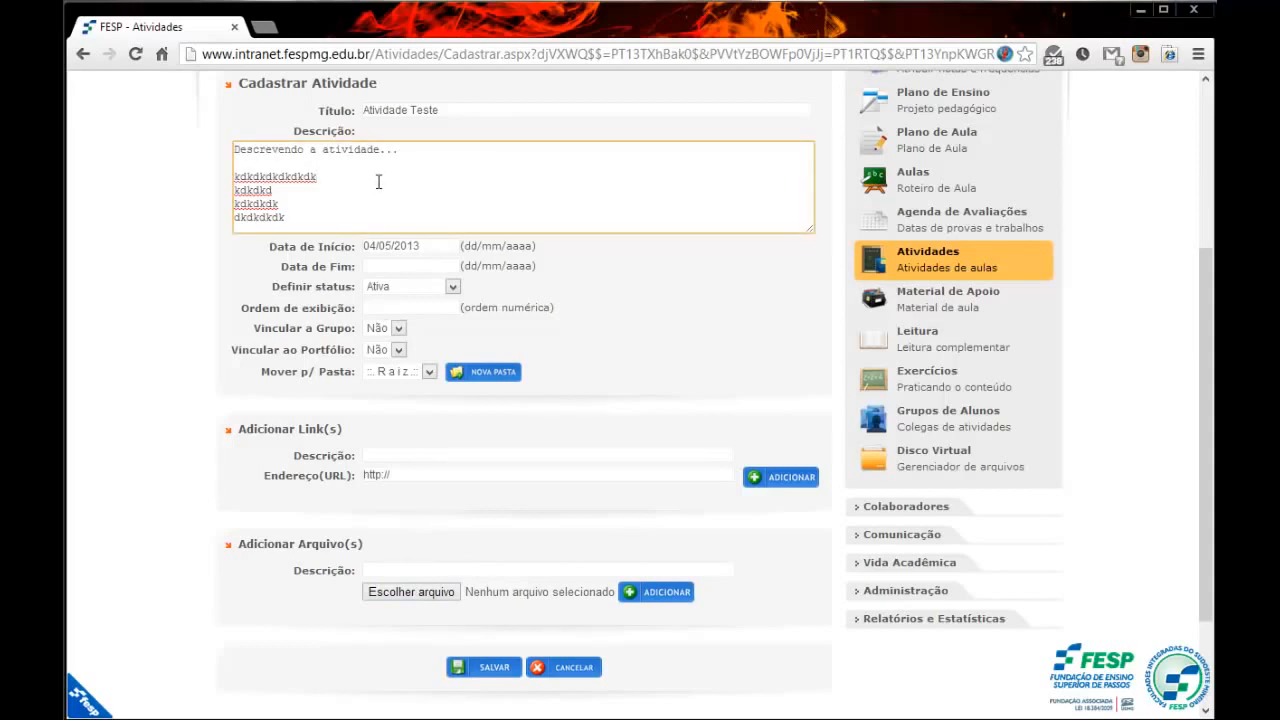
pyautogui.click(199, 216)
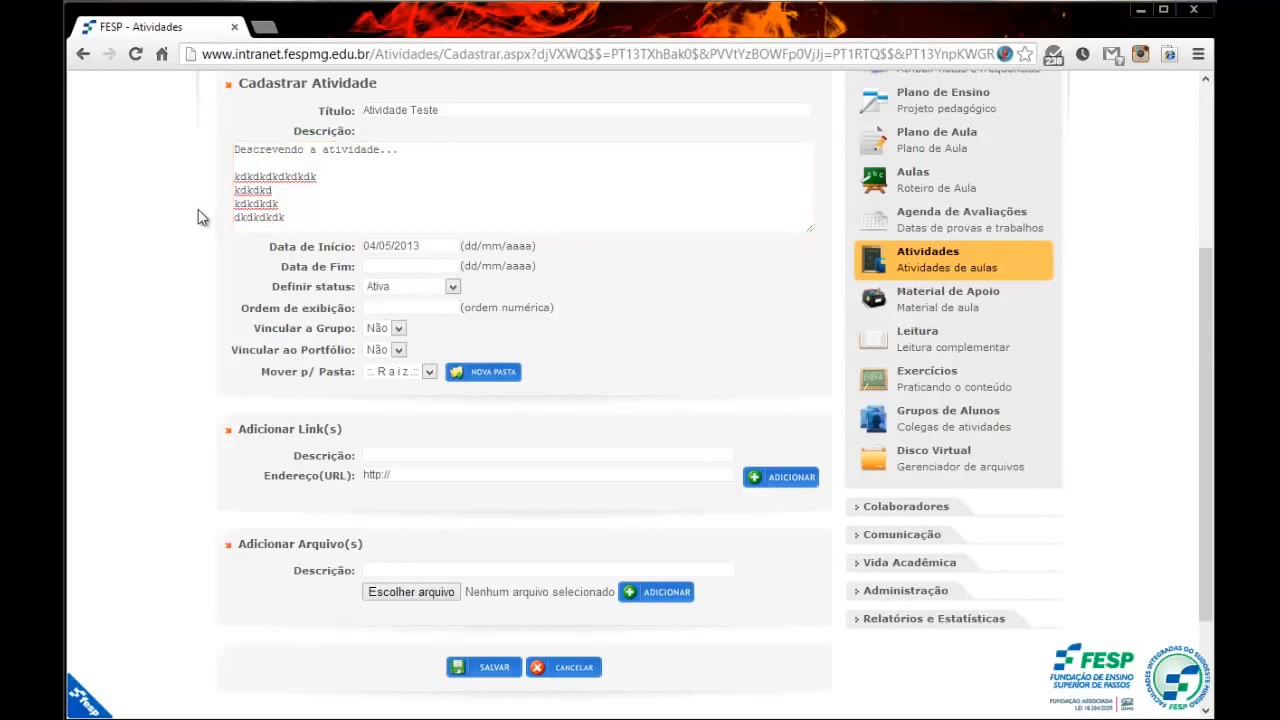
# Try the Inativa option for the activity's status and set it back to Ativa
pyautogui.scroll(-1, 199, 216)
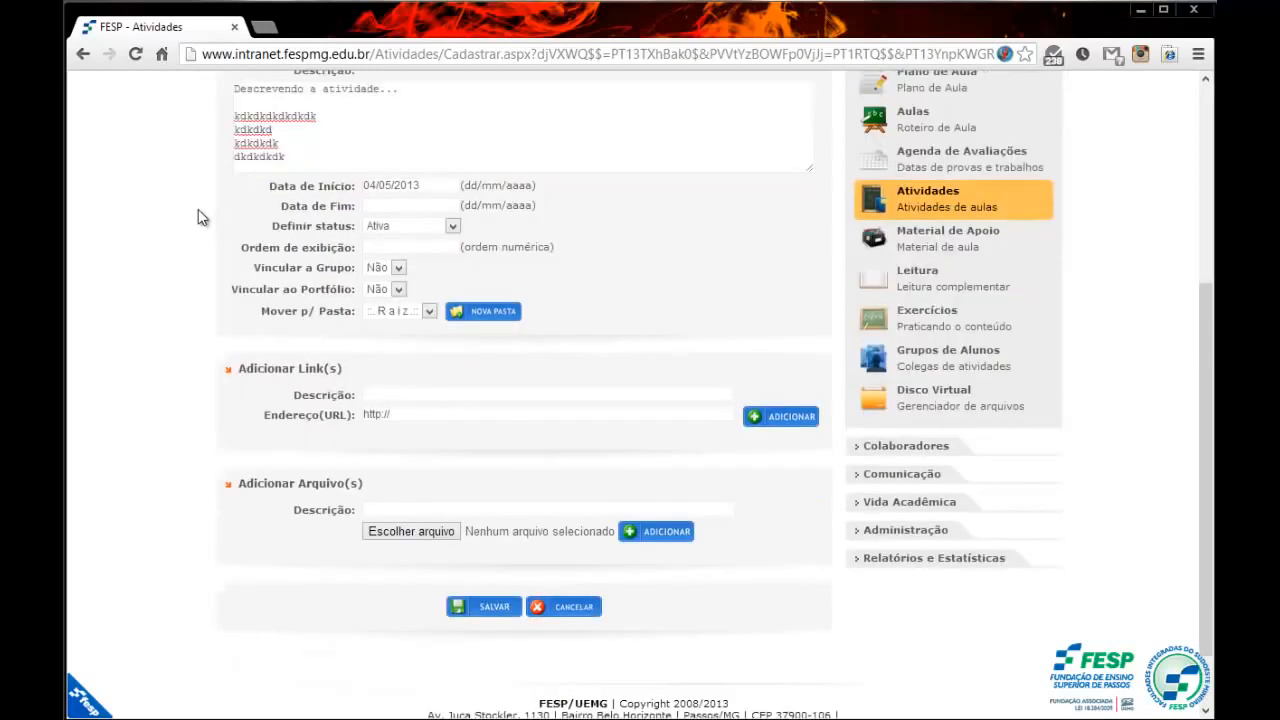
pyautogui.click(380, 230)
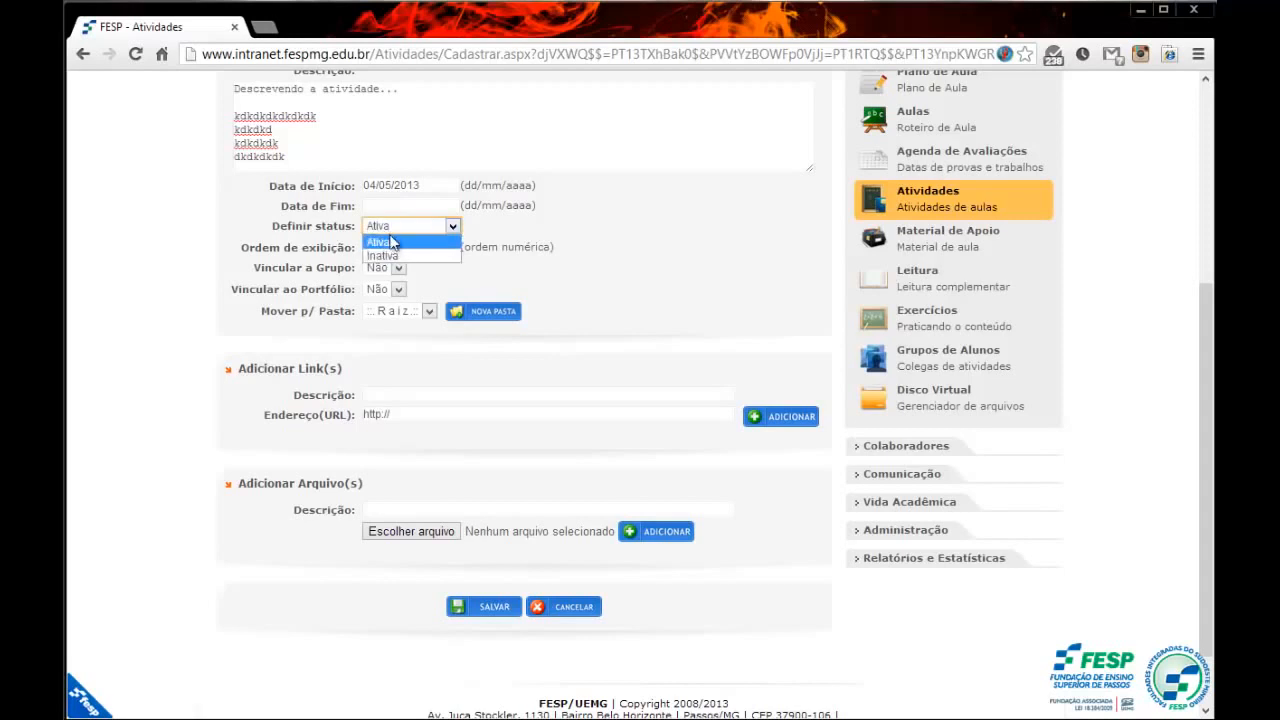
pyautogui.click(378, 241)
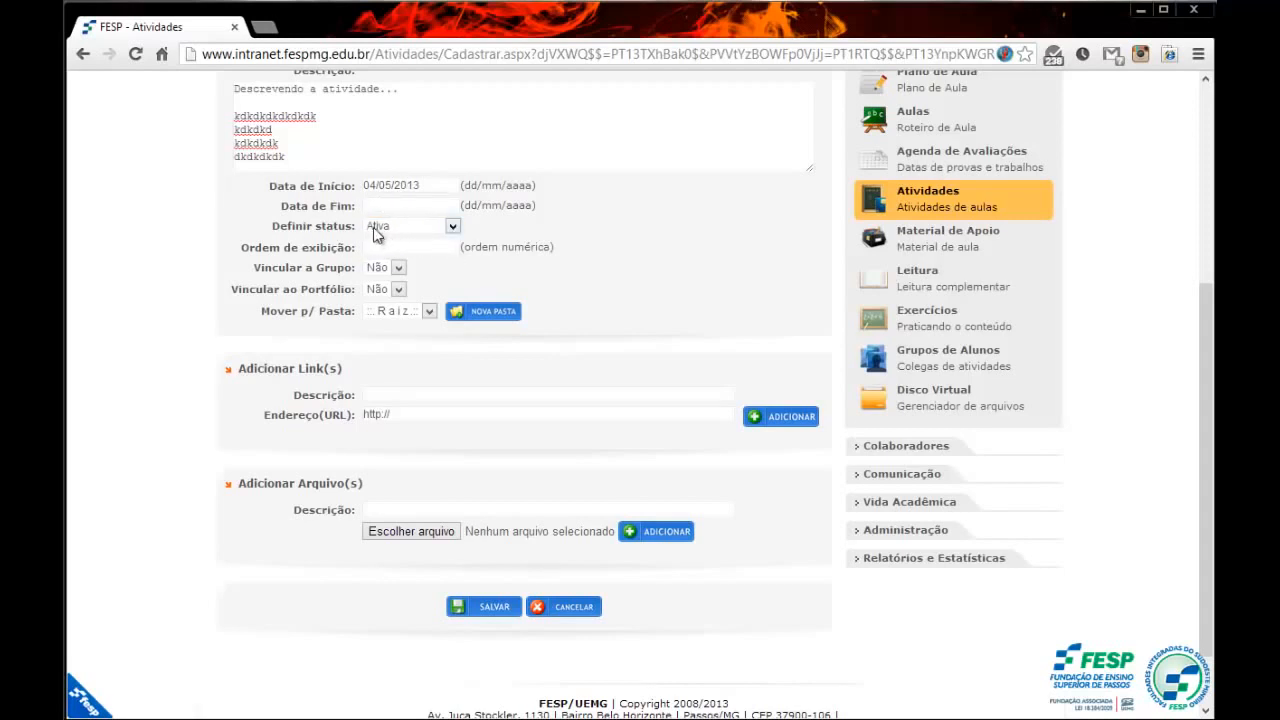
pyautogui.click(452, 228)
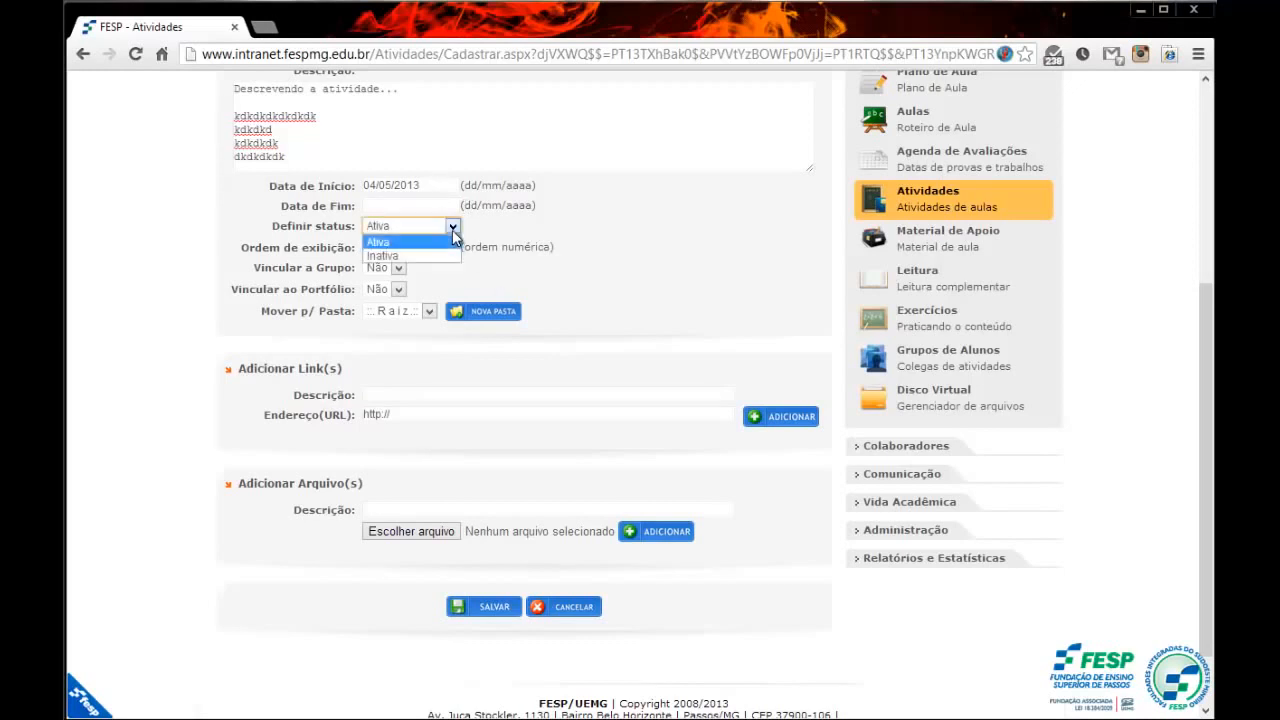
pyautogui.click(392, 255)
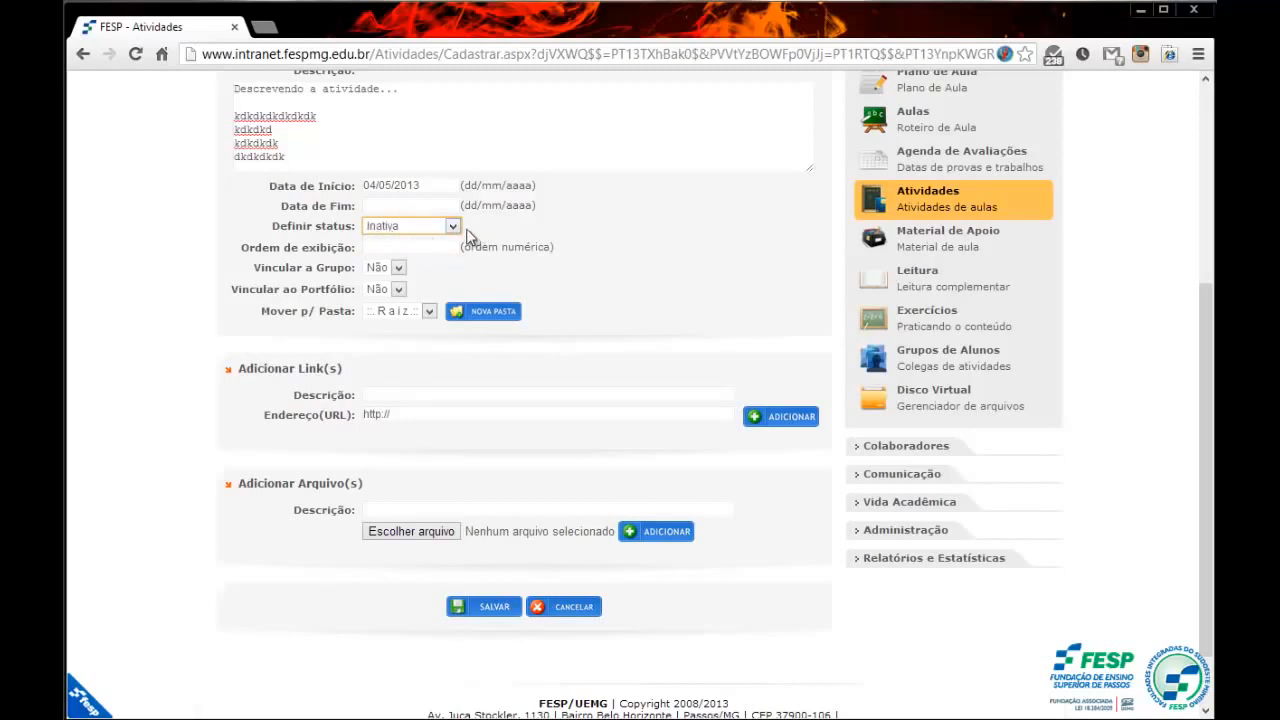
pyautogui.click(408, 234)
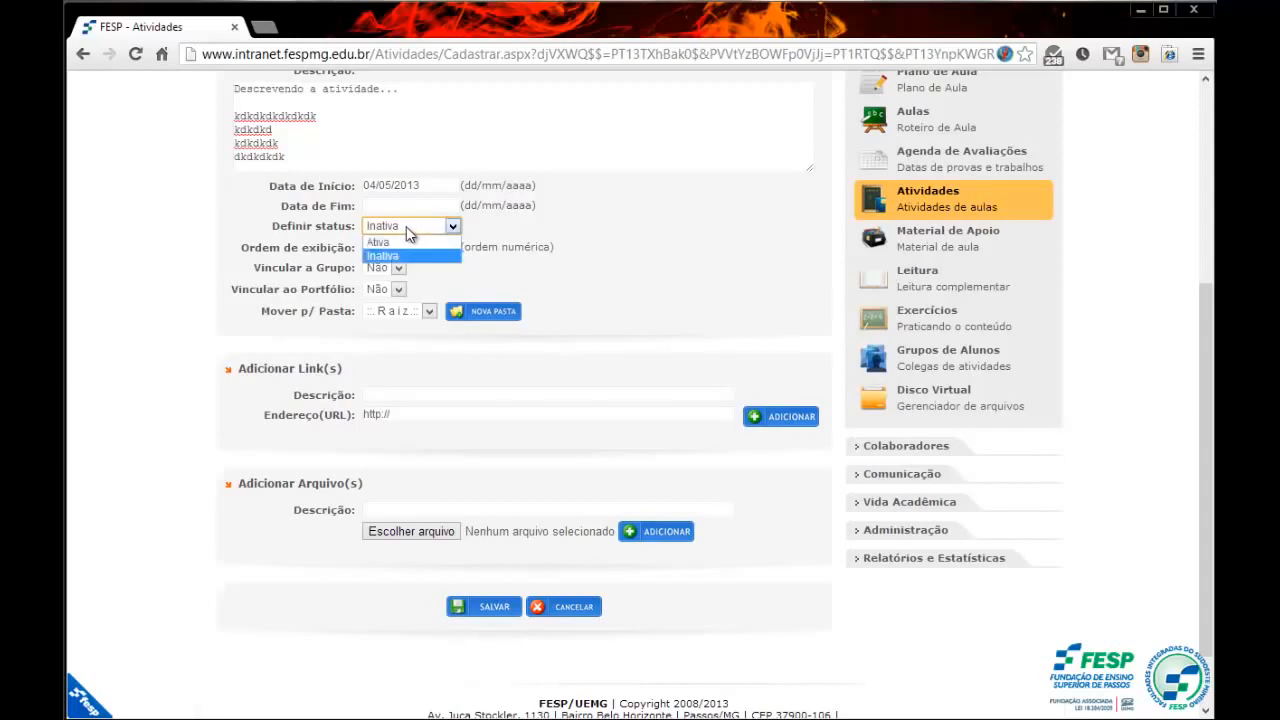
pyautogui.click(403, 240)
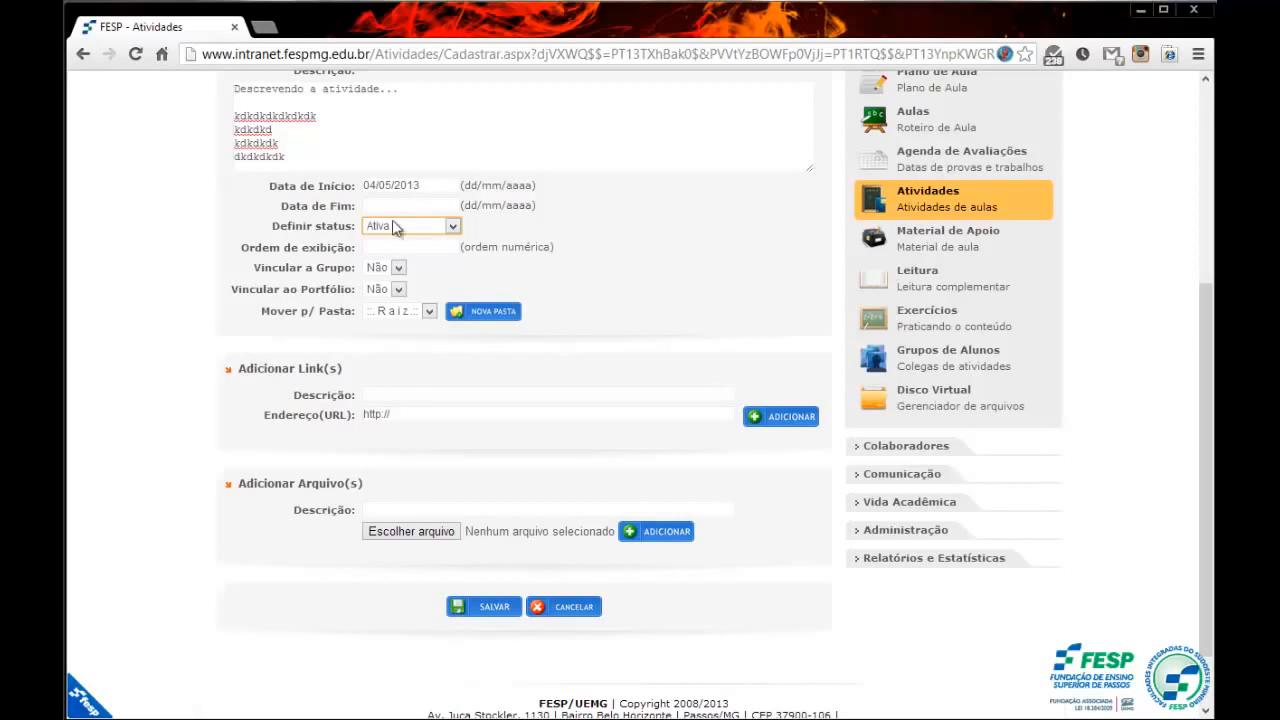
pyautogui.moveTo(272, 226); pyautogui.dragTo(348, 226)
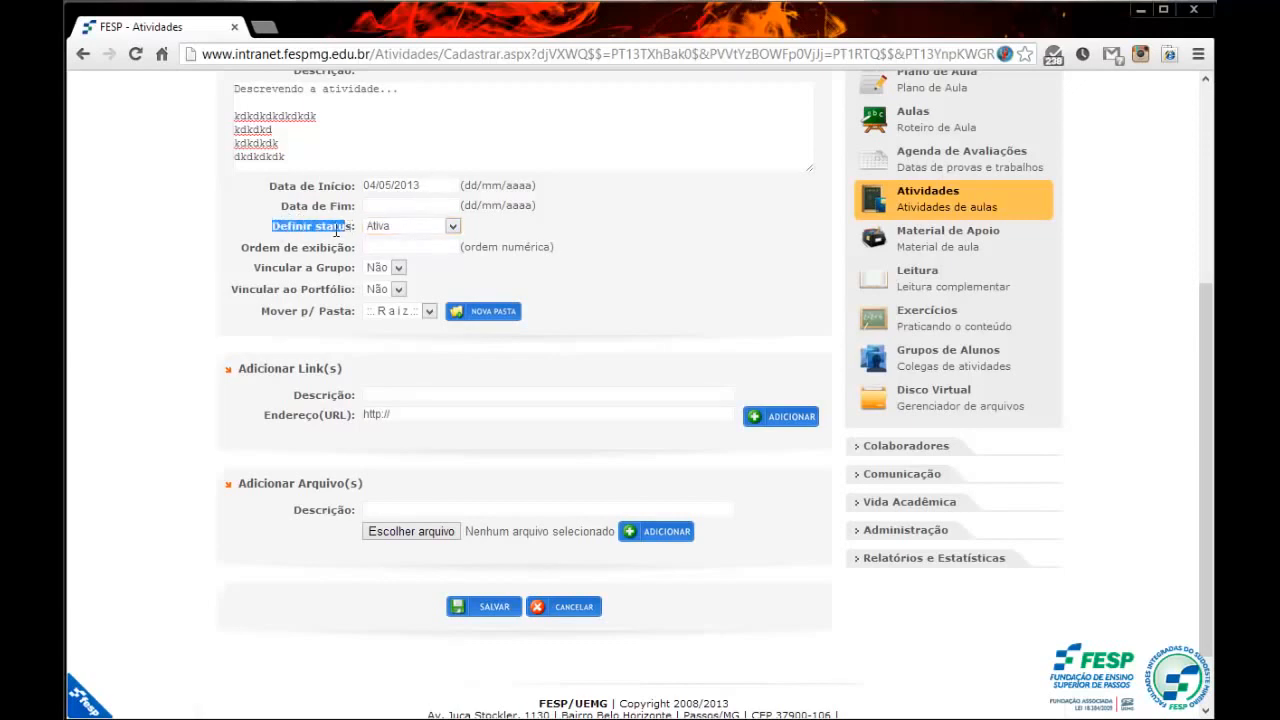
# Set the activity's end date to 10/05/2013 using the calendar
pyautogui.click(398, 184)
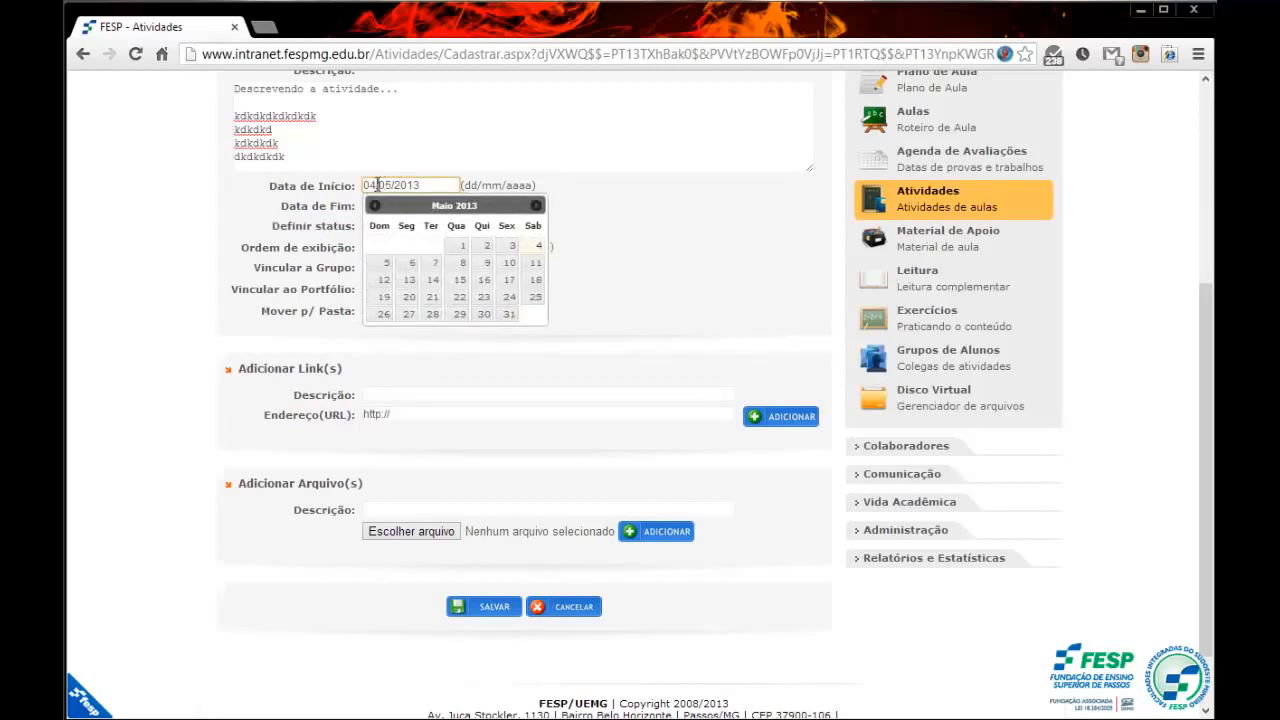
pyautogui.moveTo(377, 185); pyautogui.dragTo(370, 185)
pyautogui.click(358, 200)
pyautogui.click(394, 201)
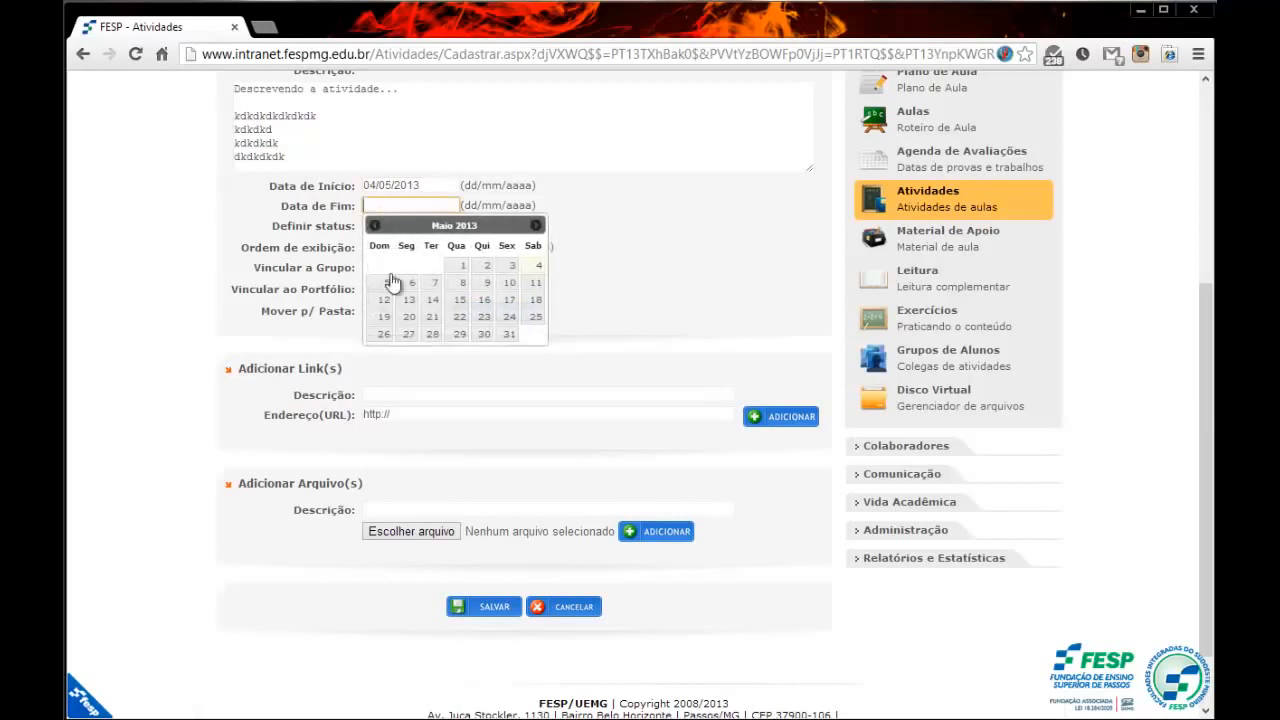
pyautogui.click(380, 185)
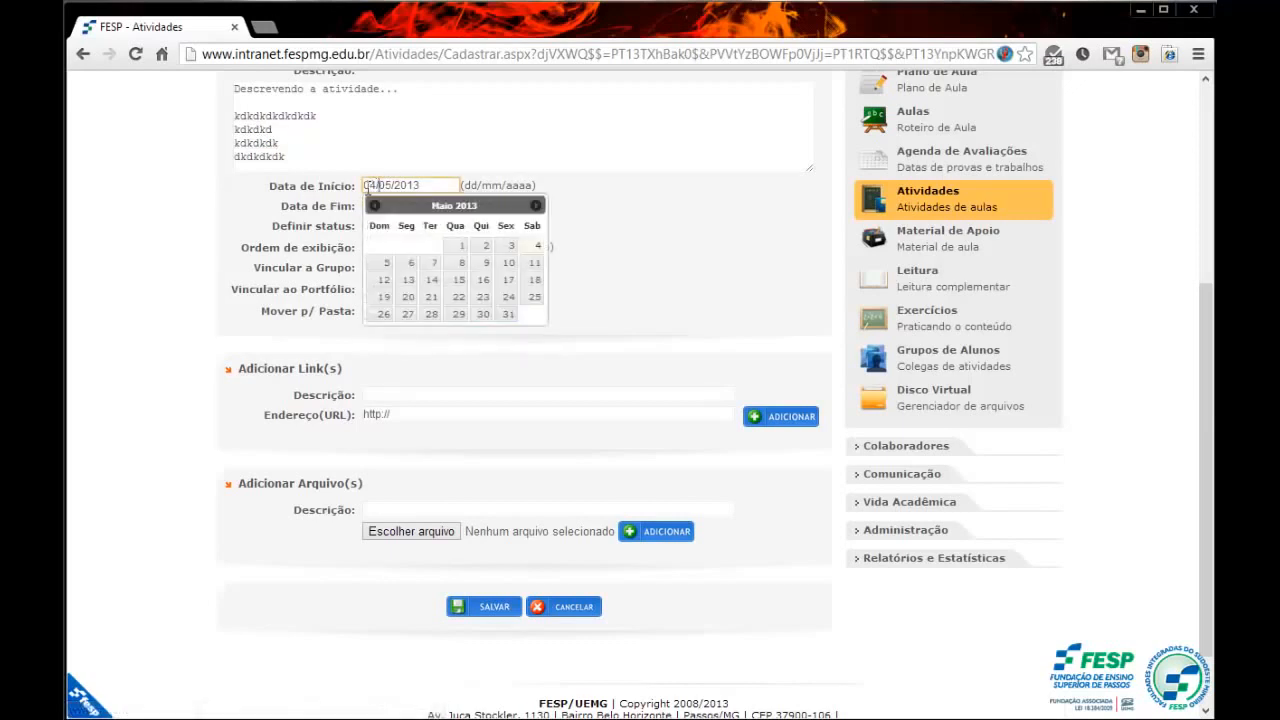
pyautogui.click(345, 200)
pyautogui.click(388, 203)
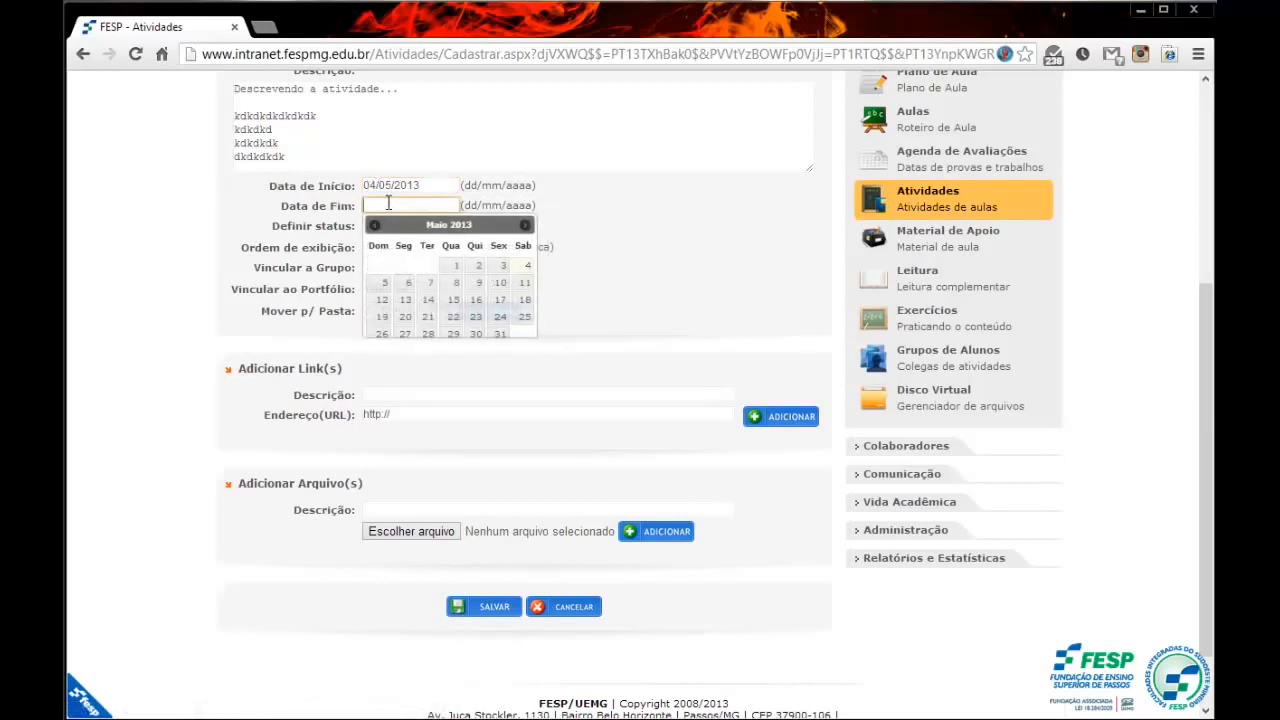
pyautogui.click(500, 282)
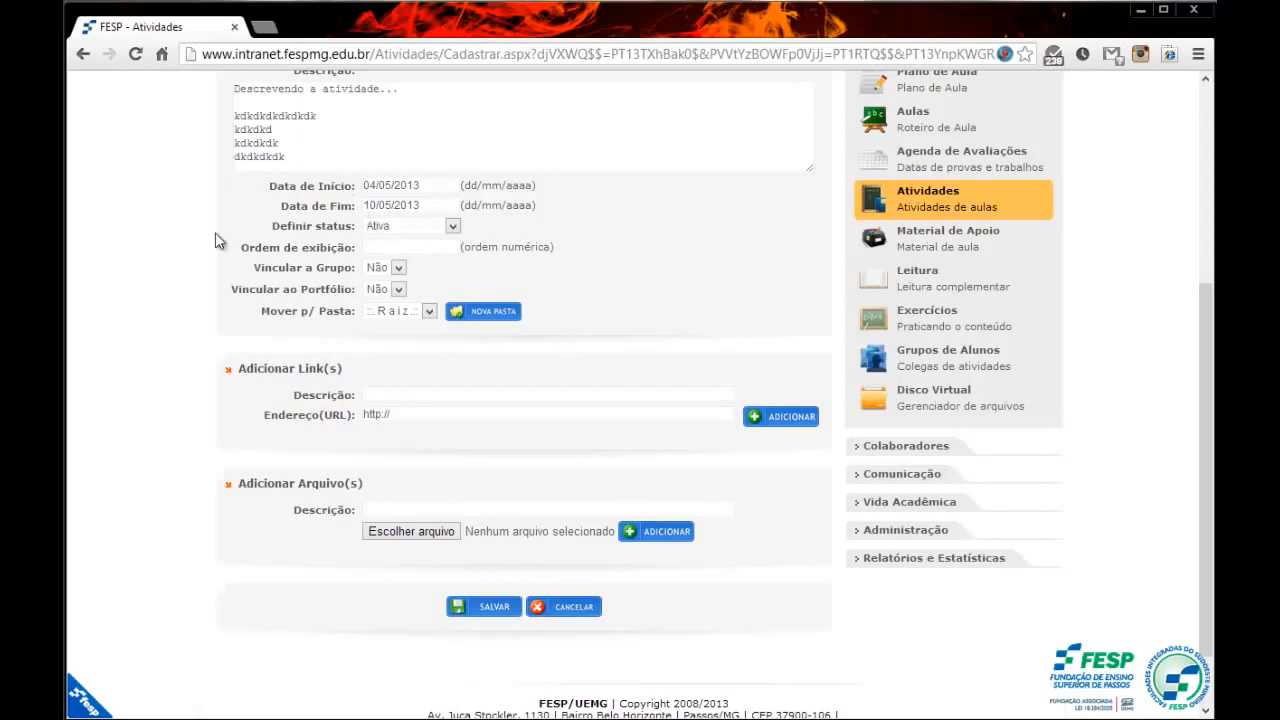
# Set the activity's start date to 06/05/2013 using the calendar
pyautogui.click(390, 185)
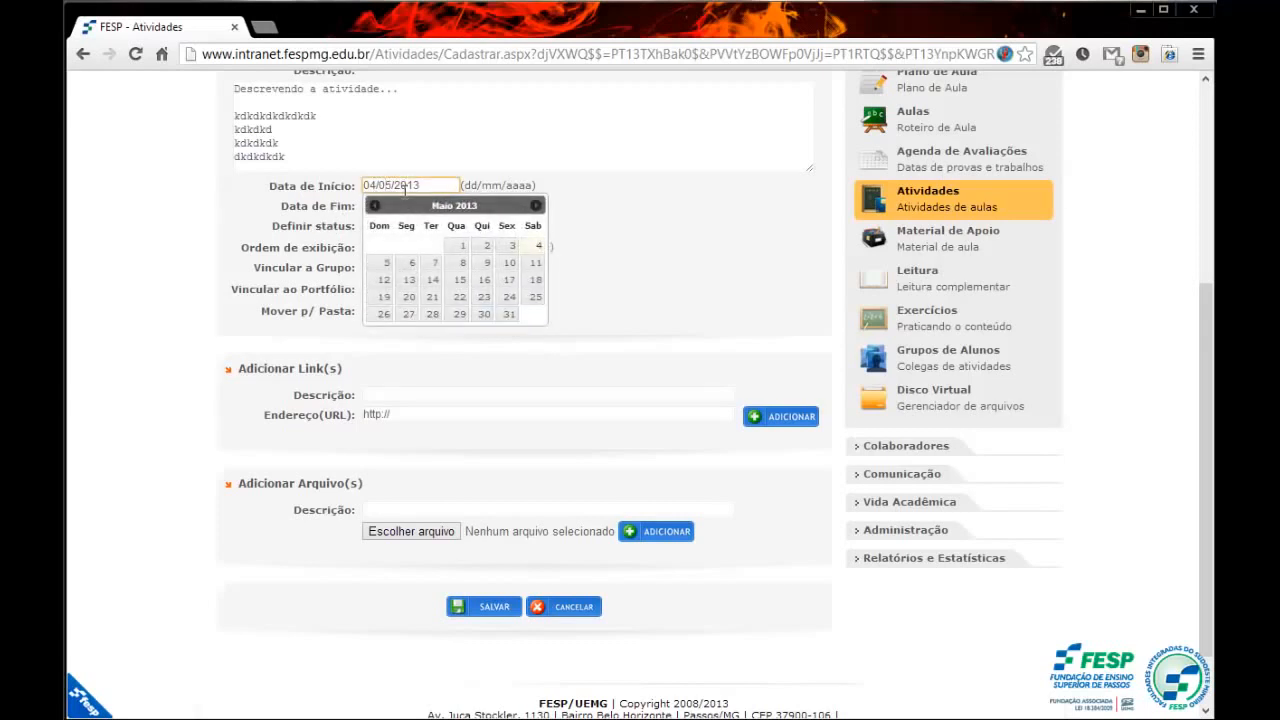
pyautogui.click(410, 264)
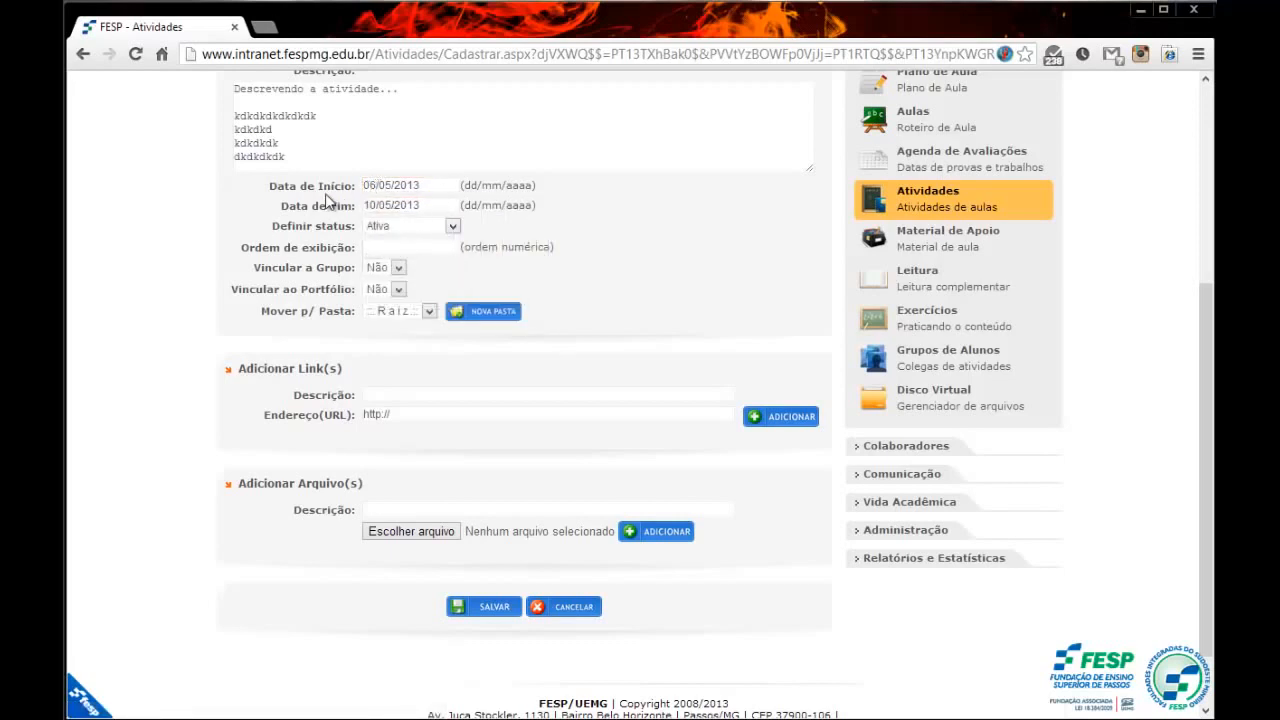
pyautogui.moveTo(300, 185); pyautogui.dragTo(356, 185)
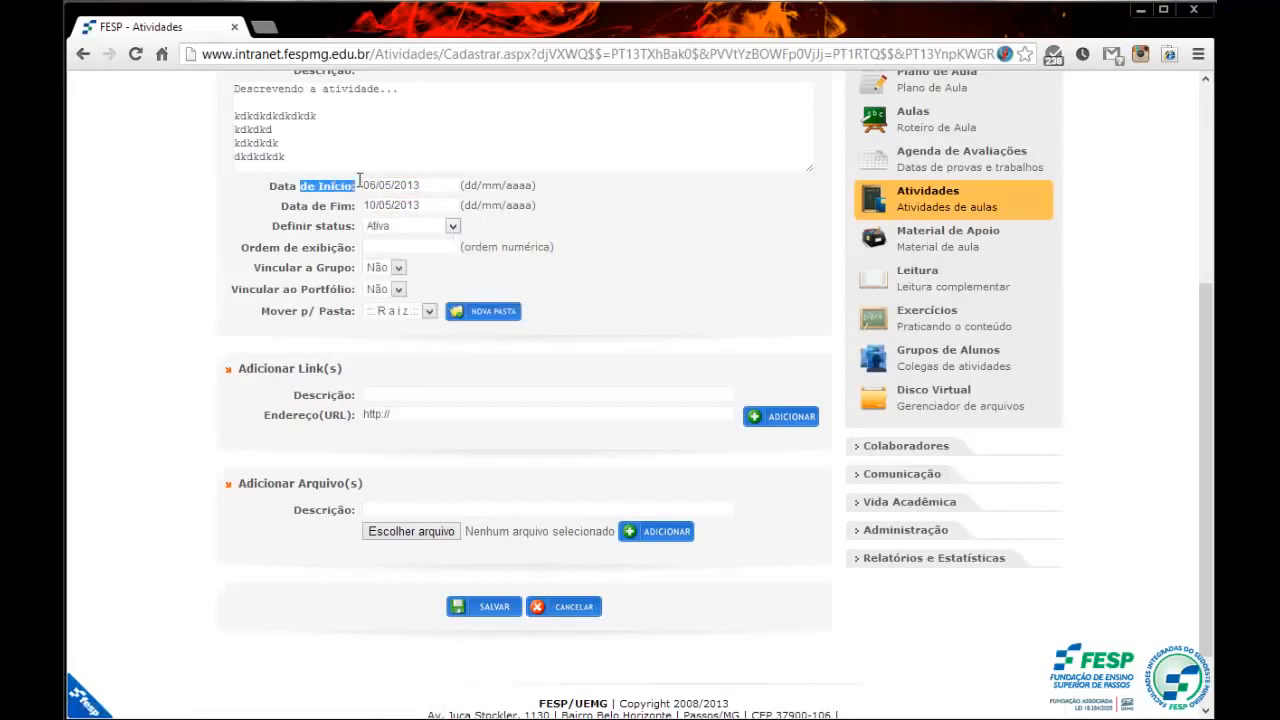
pyautogui.doubleClick(311, 205)
pyautogui.click(385, 152)
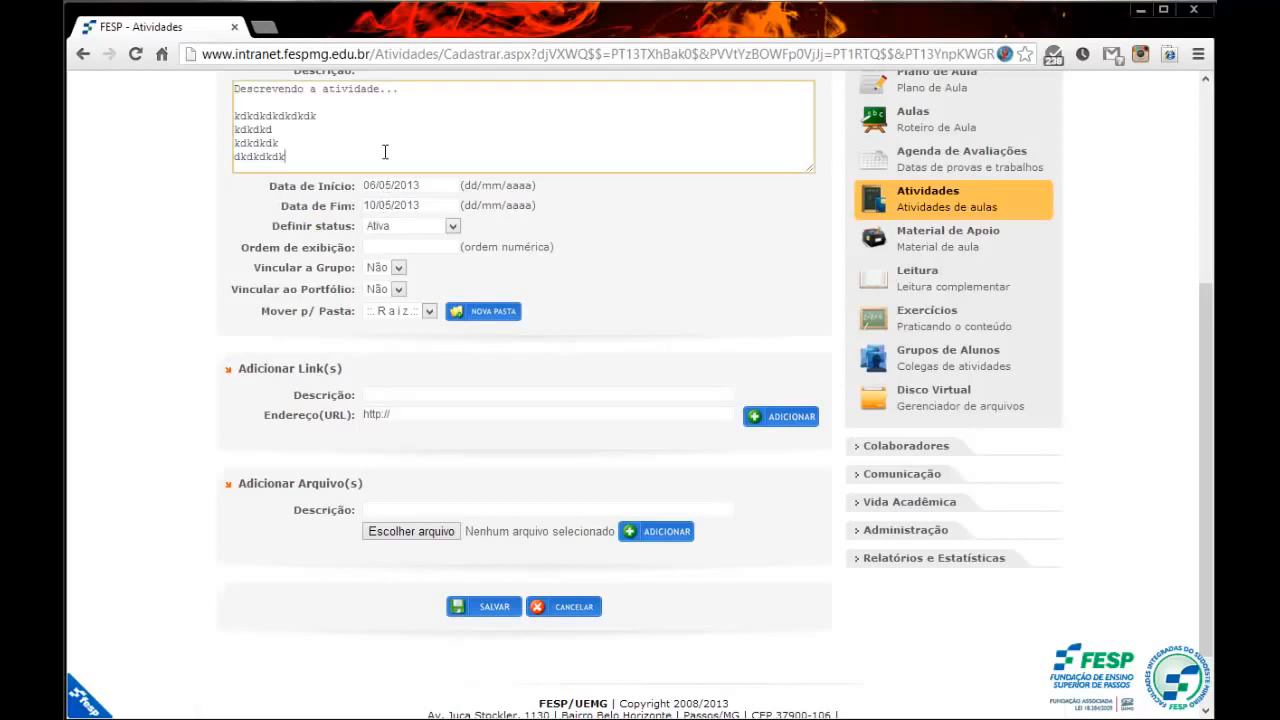
pyautogui.click(380, 187)
pyautogui.click(328, 186)
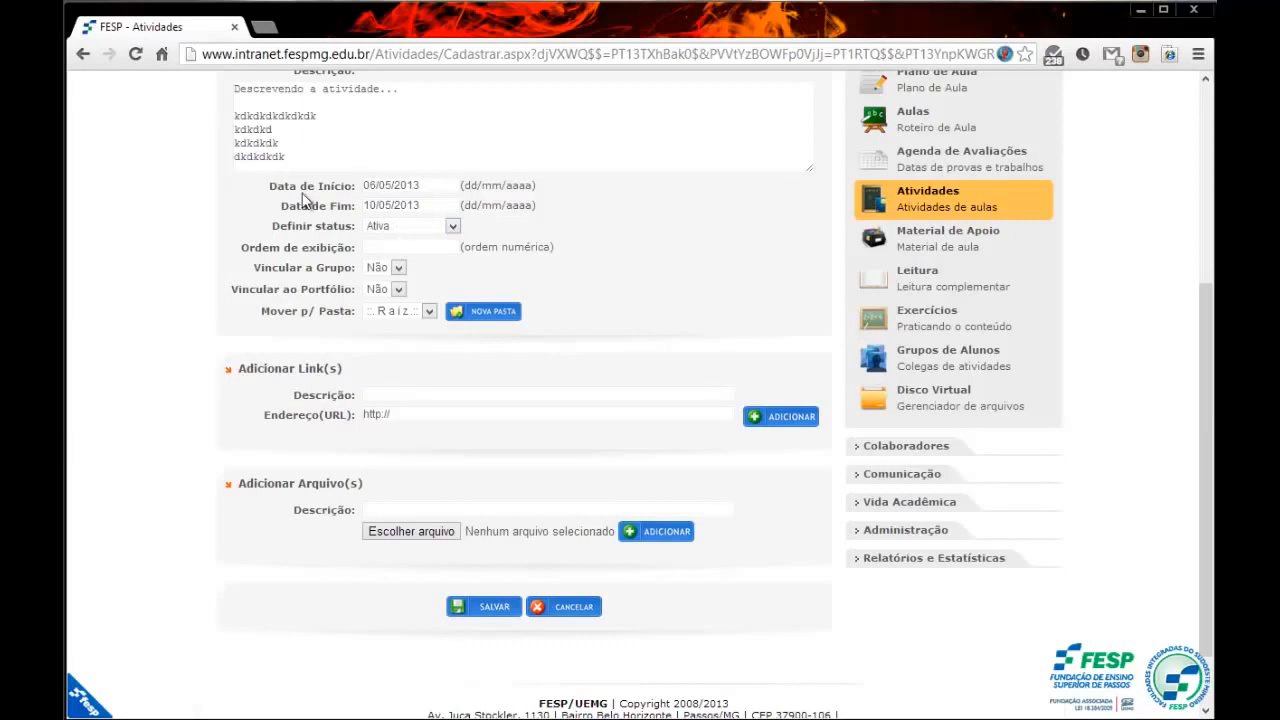
# Switch the activity's status to Inativa and restore it to Ativa, keeping the start and end dates as entered
pyautogui.click(375, 230)
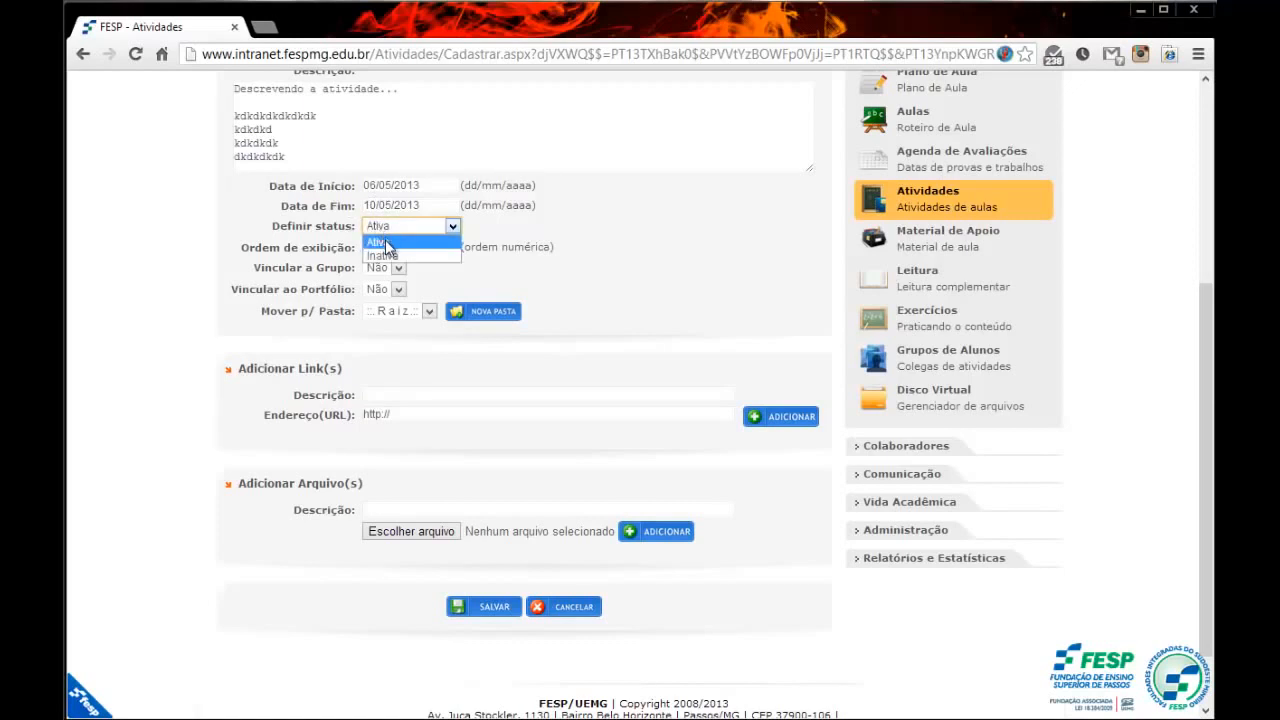
pyautogui.click(384, 257)
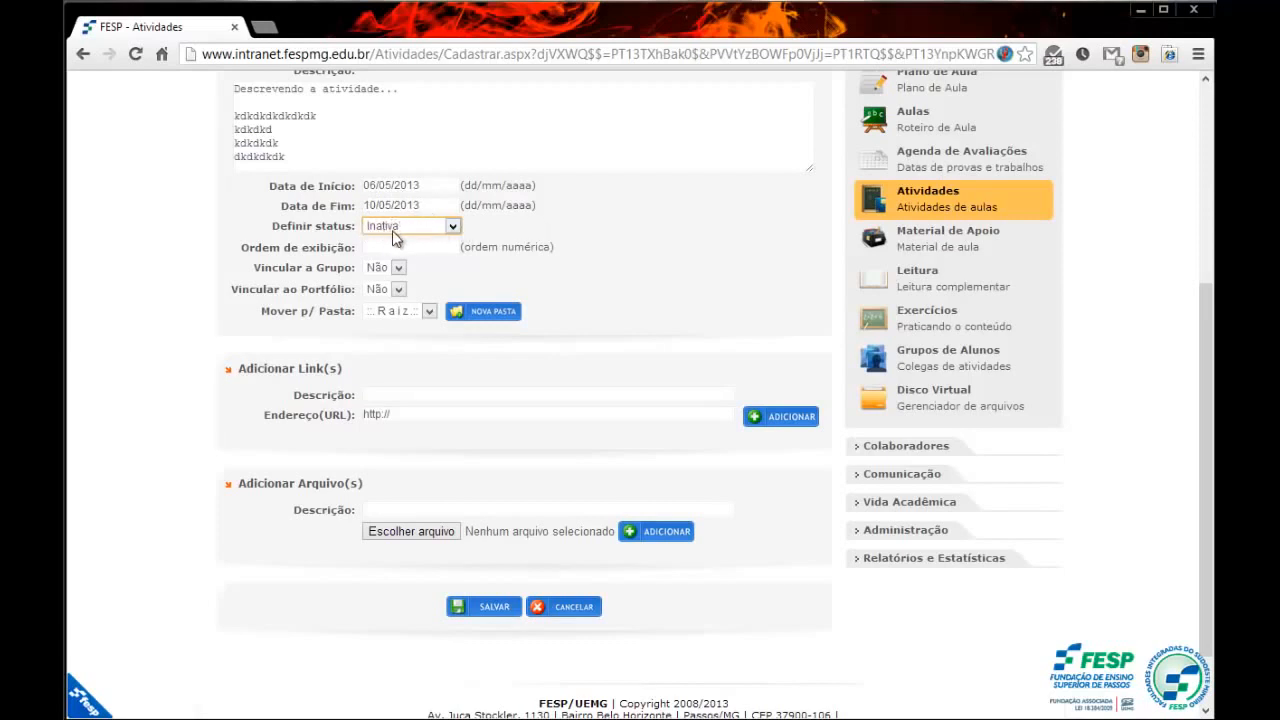
pyautogui.click(404, 228)
pyautogui.click(398, 240)
pyautogui.click(385, 190)
pyautogui.click(332, 190)
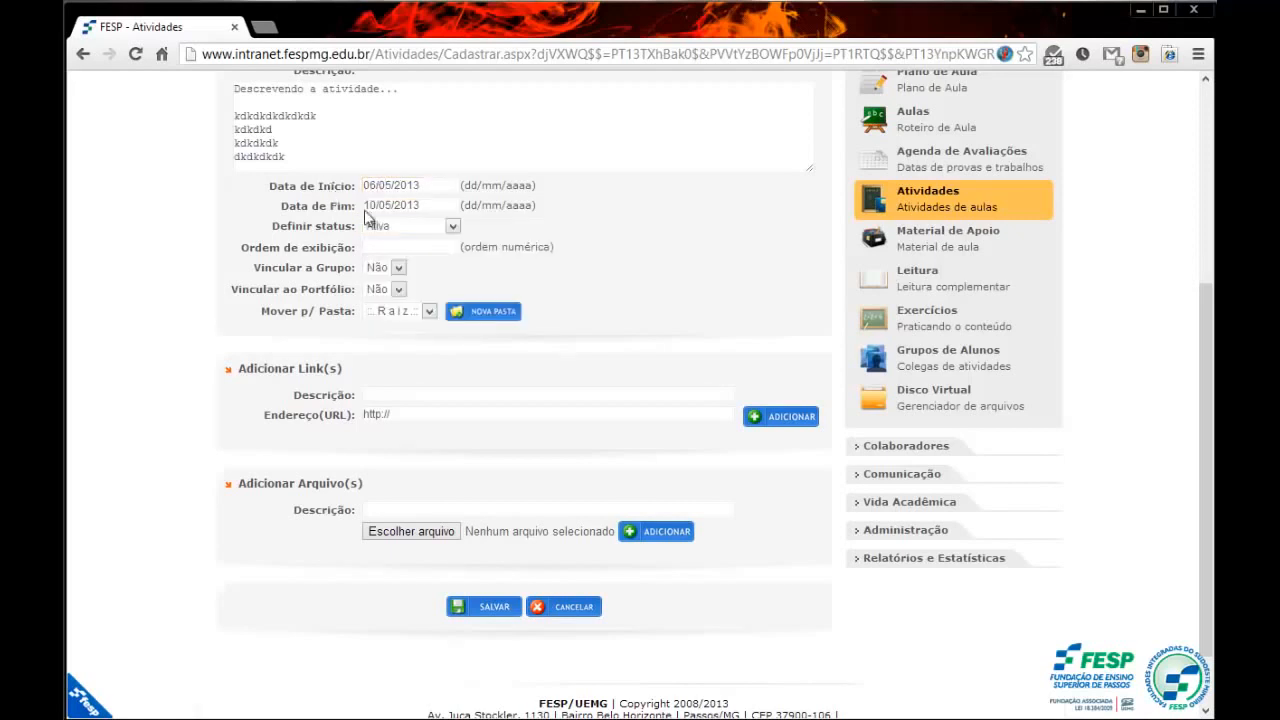
# Try a display order of 11 for the activity and clear the Ordem de exibição field again
pyautogui.click(407, 249)
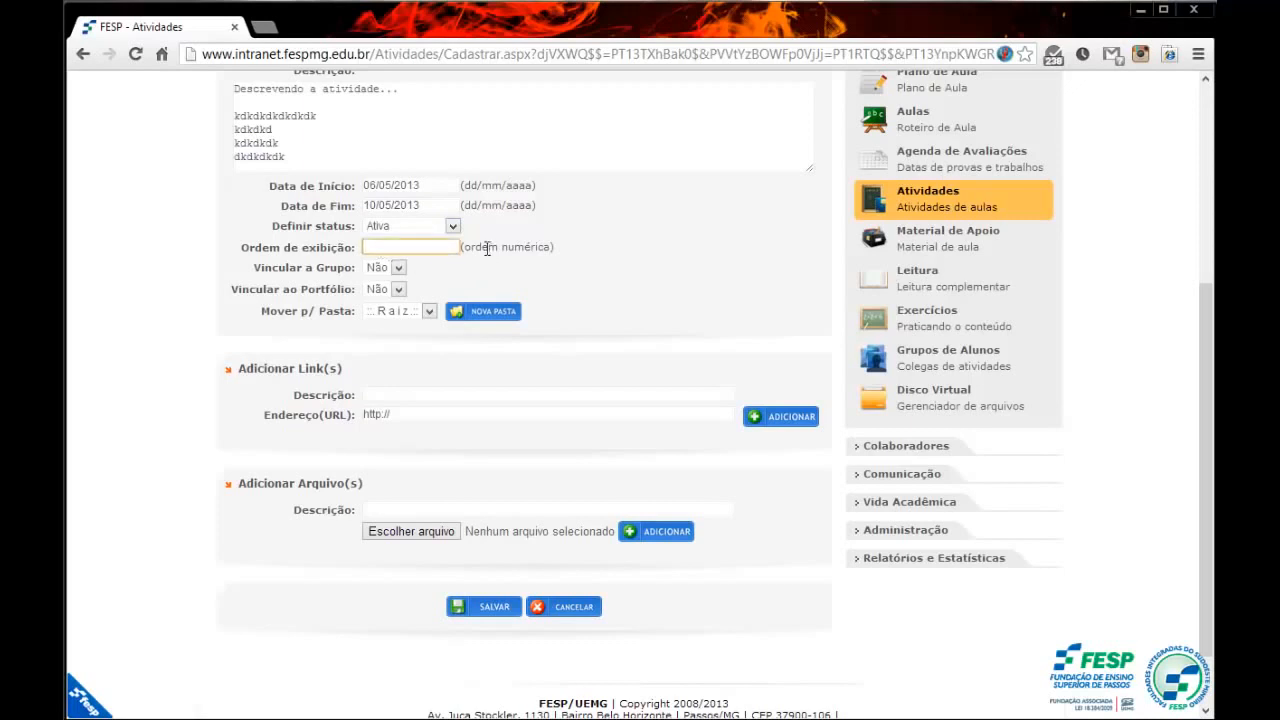
pyautogui.moveTo(487, 247); pyautogui.dragTo(538, 245)
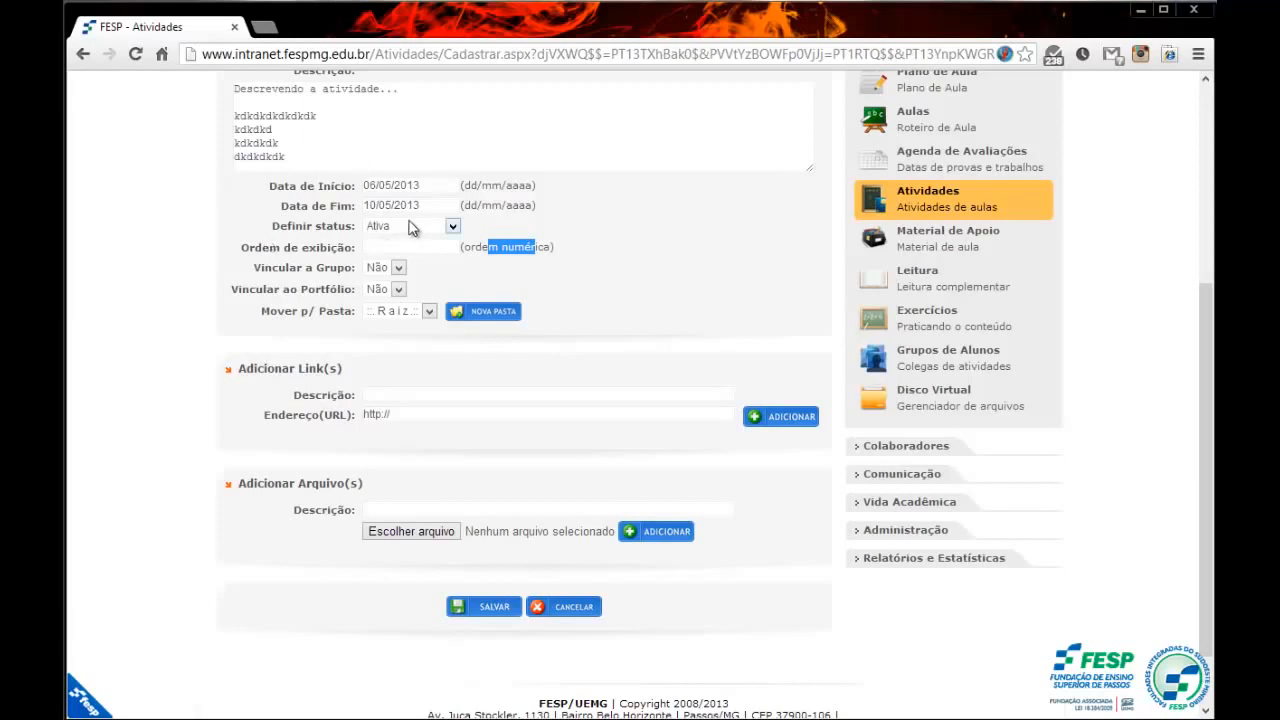
pyautogui.click(420, 249)
pyautogui.write('11')
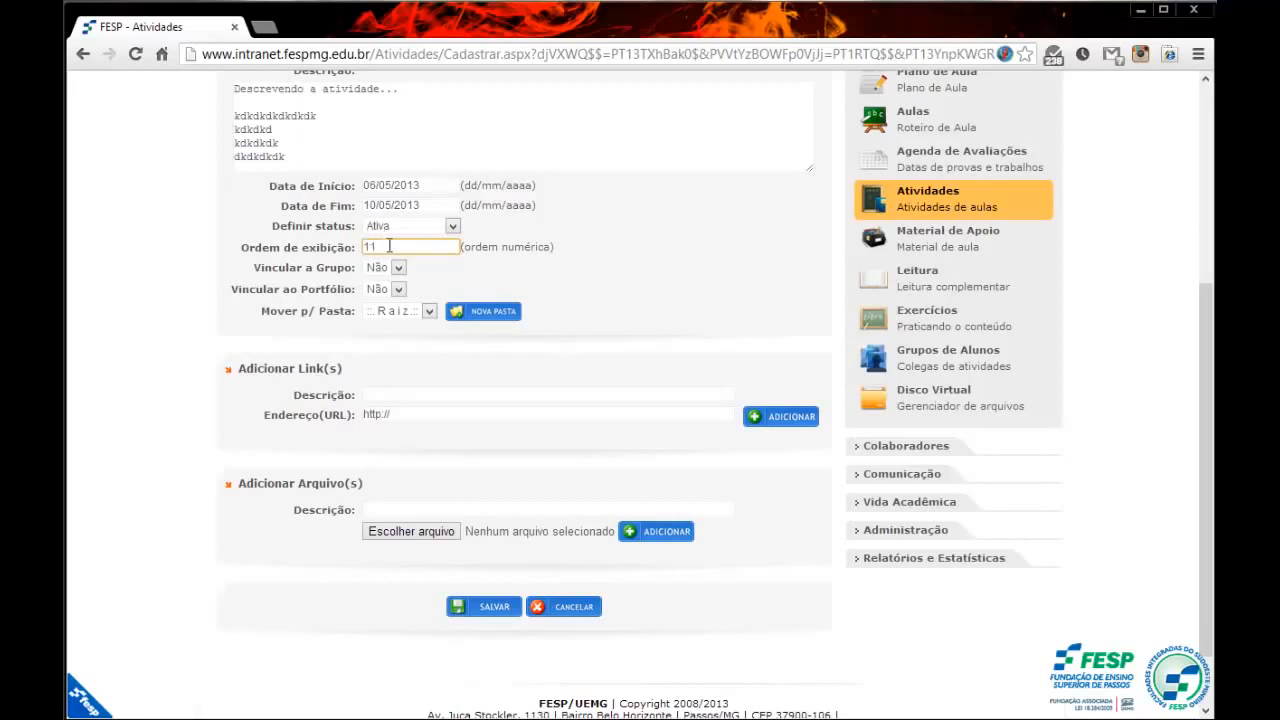
pyautogui.moveTo(390, 247); pyautogui.dragTo(362, 250)
pyautogui.write('0')
pyautogui.press('BackSpace')
pyautogui.click(645, 233)
pyautogui.scroll(-1, 645, 234)
pyautogui.scroll(1, 648, 230)
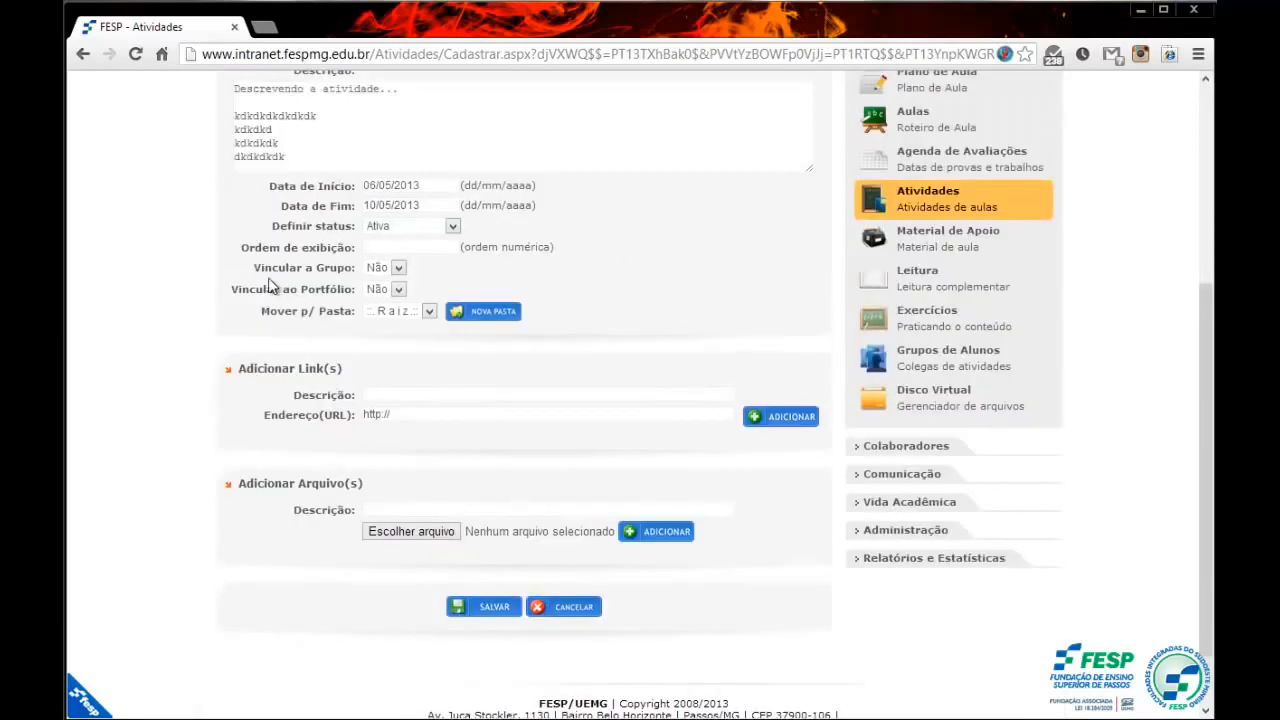
# Link the activity to a group by setting Vincular a Grupo to Sim, with 4 people per group
pyautogui.moveTo(258, 267); pyautogui.dragTo(341, 266)
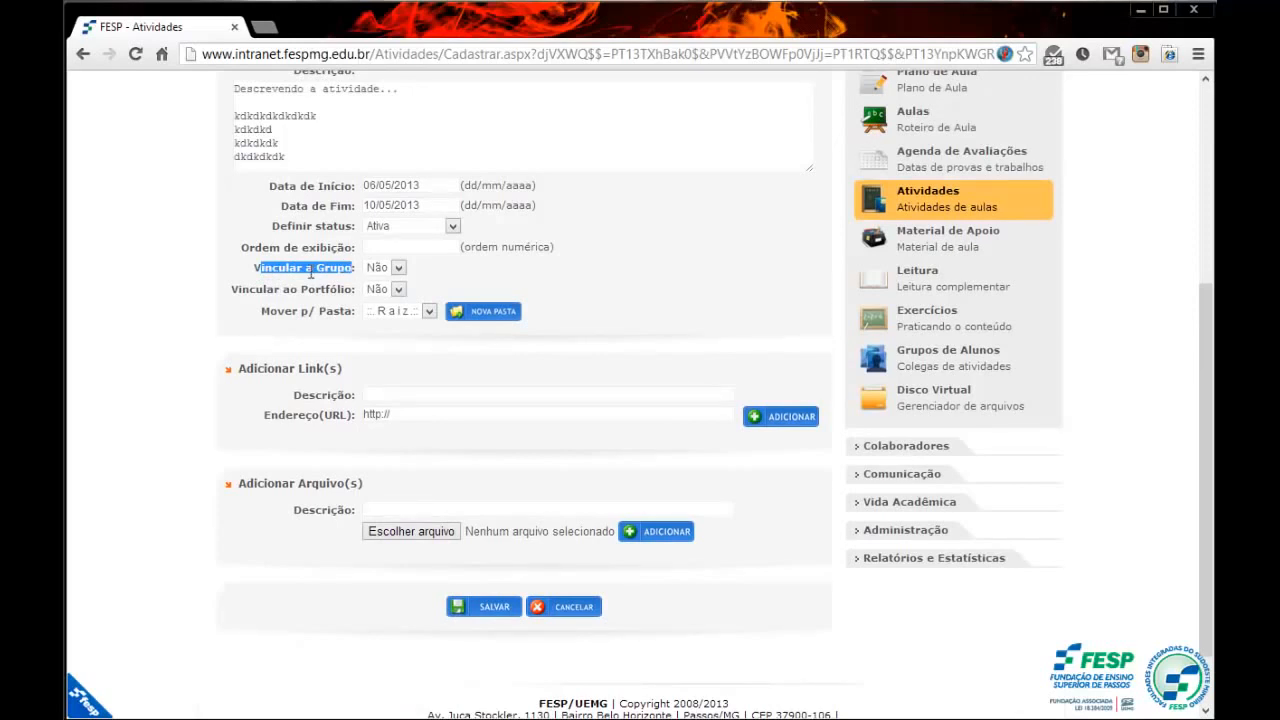
pyautogui.click(312, 272)
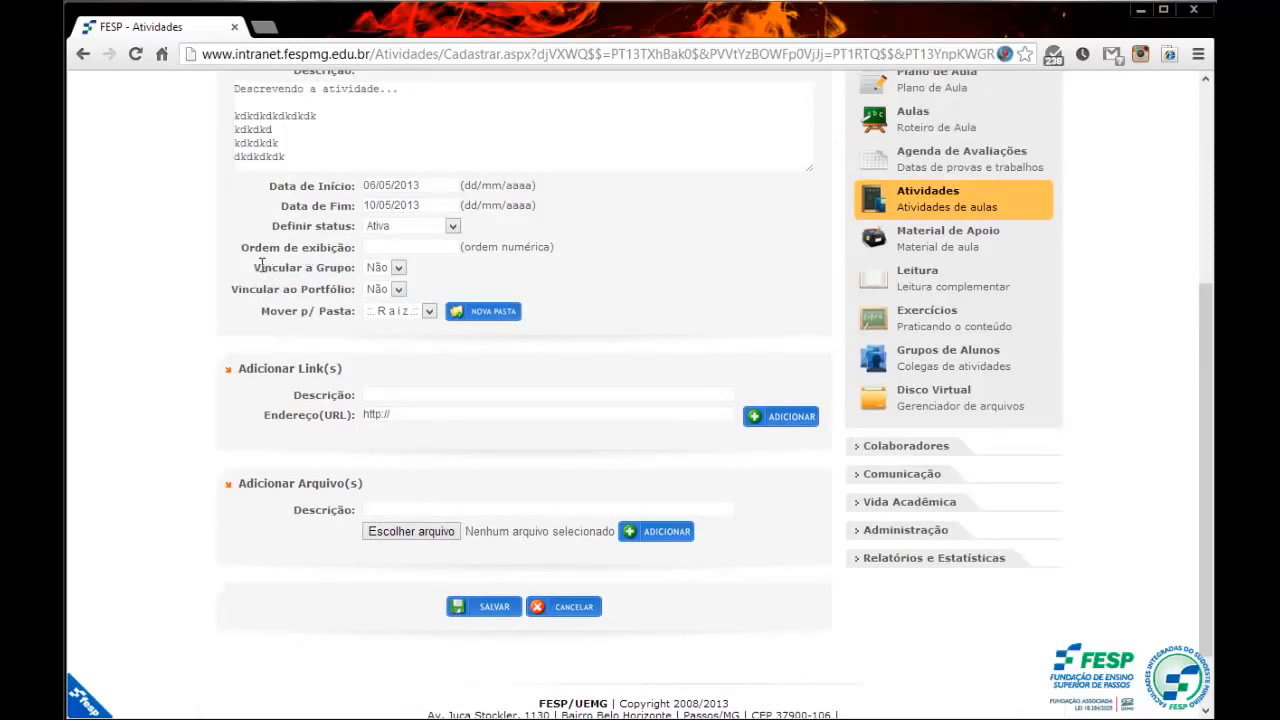
pyautogui.moveTo(256, 266); pyautogui.dragTo(353, 267)
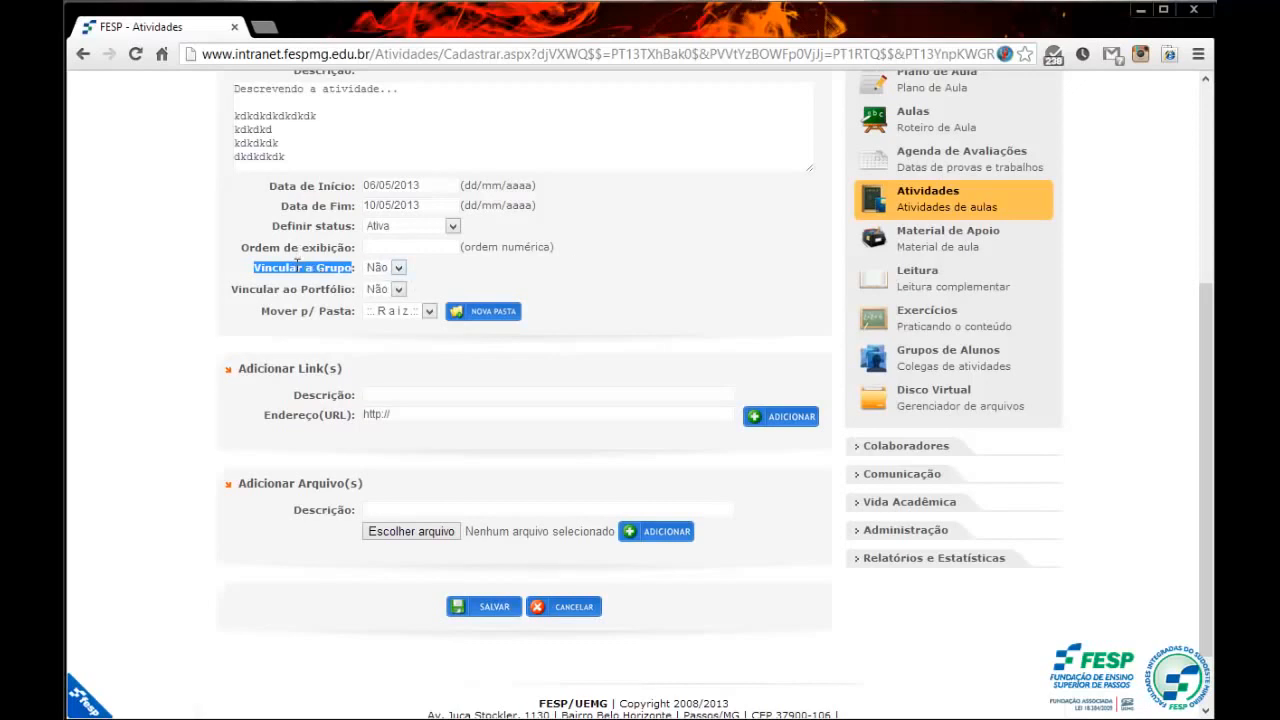
pyautogui.click(381, 272)
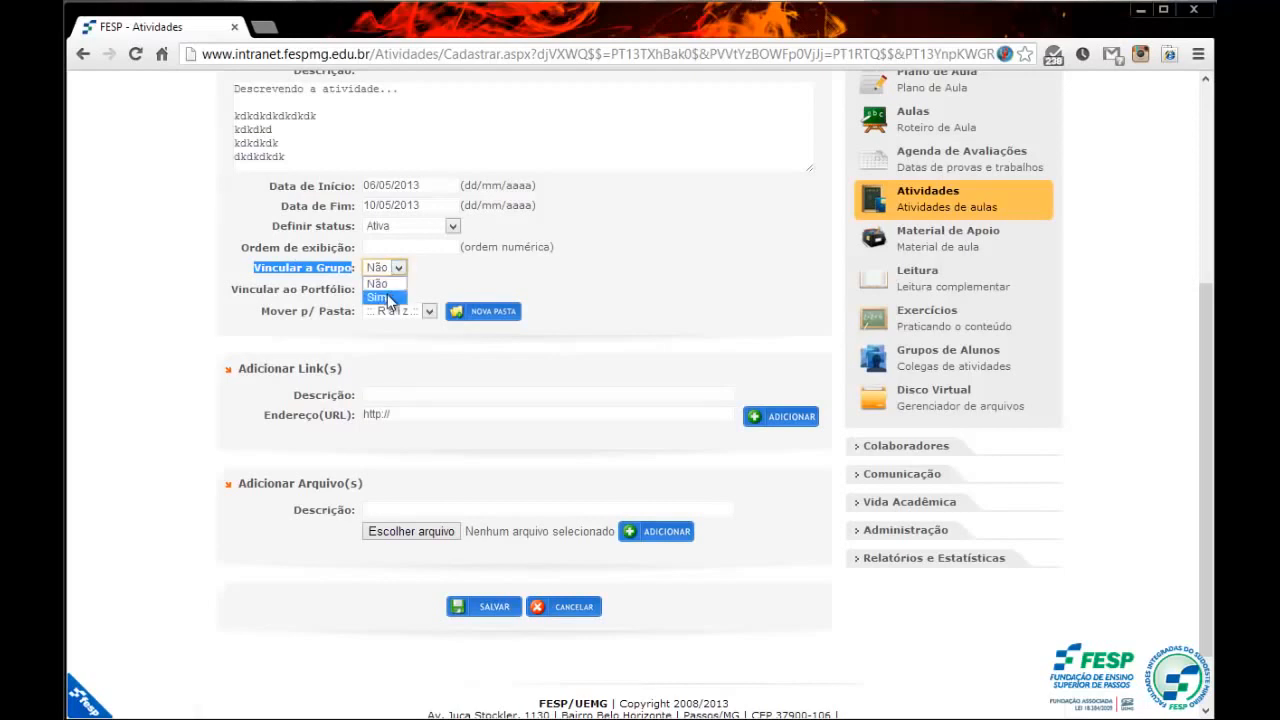
pyautogui.click(380, 298)
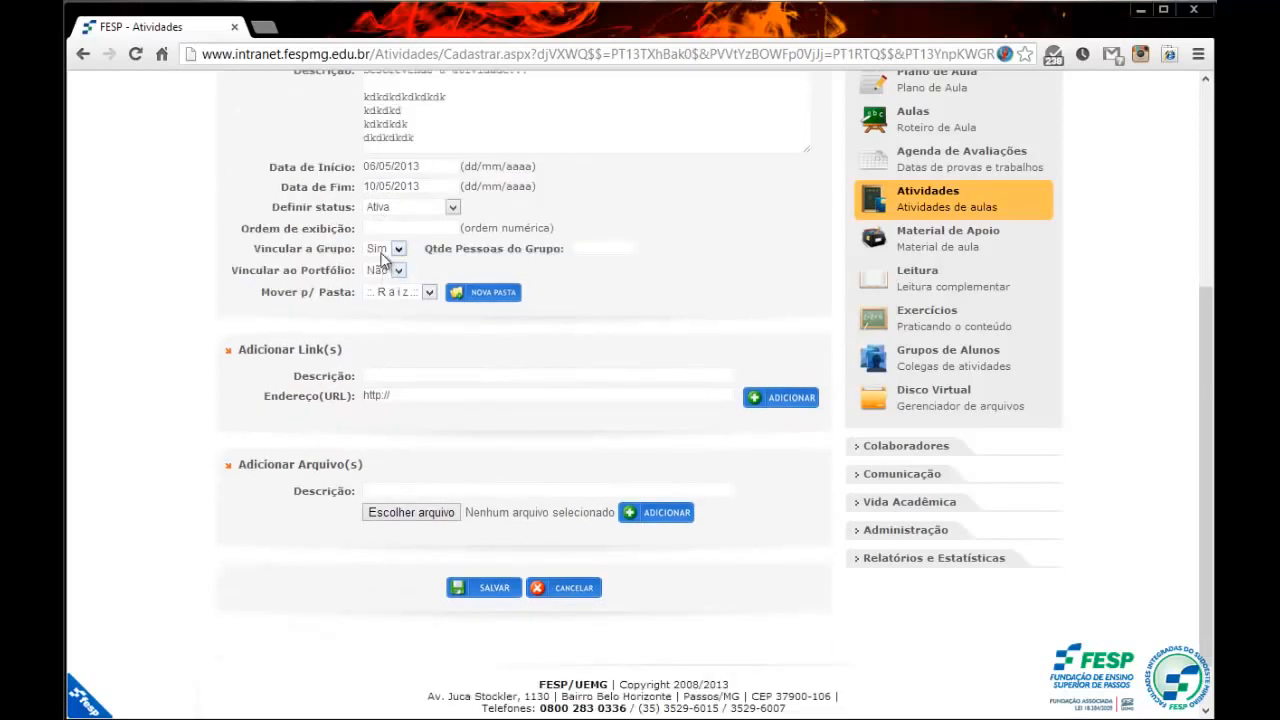
pyautogui.click(588, 248)
pyautogui.click(620, 275)
pyautogui.moveTo(252, 250); pyautogui.dragTo(353, 254)
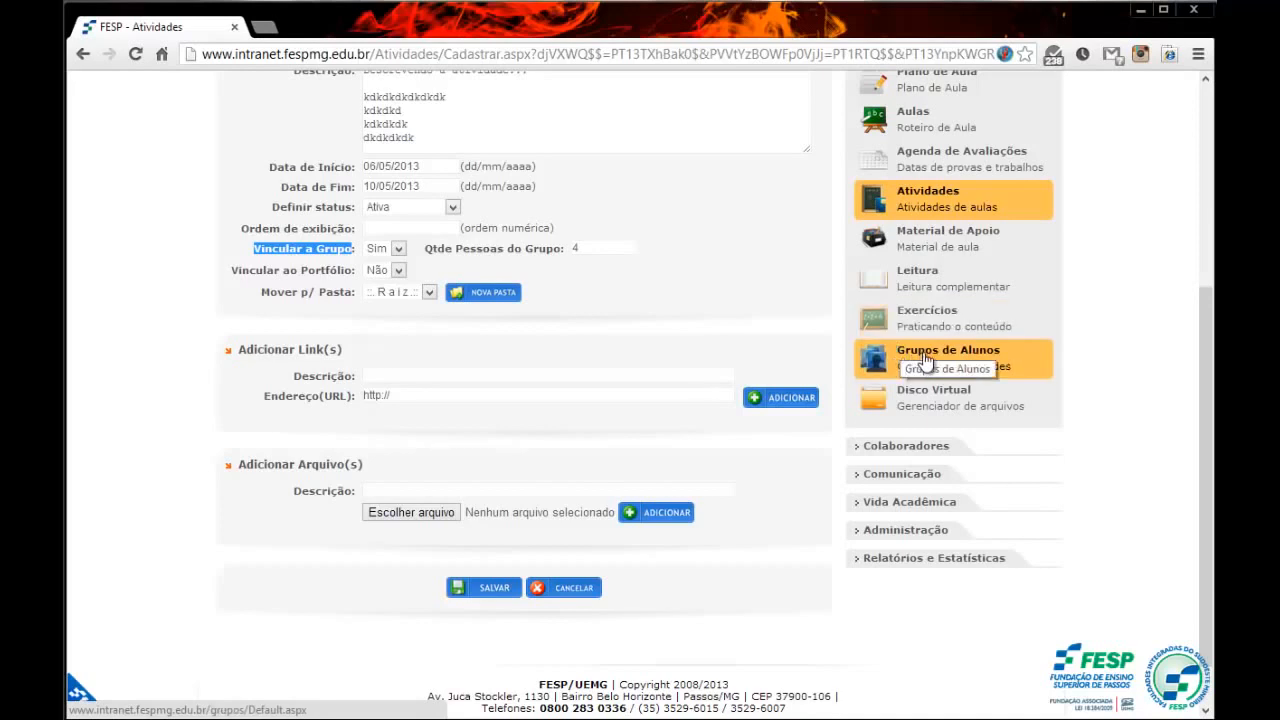
pyautogui.doubleClick(573, 247)
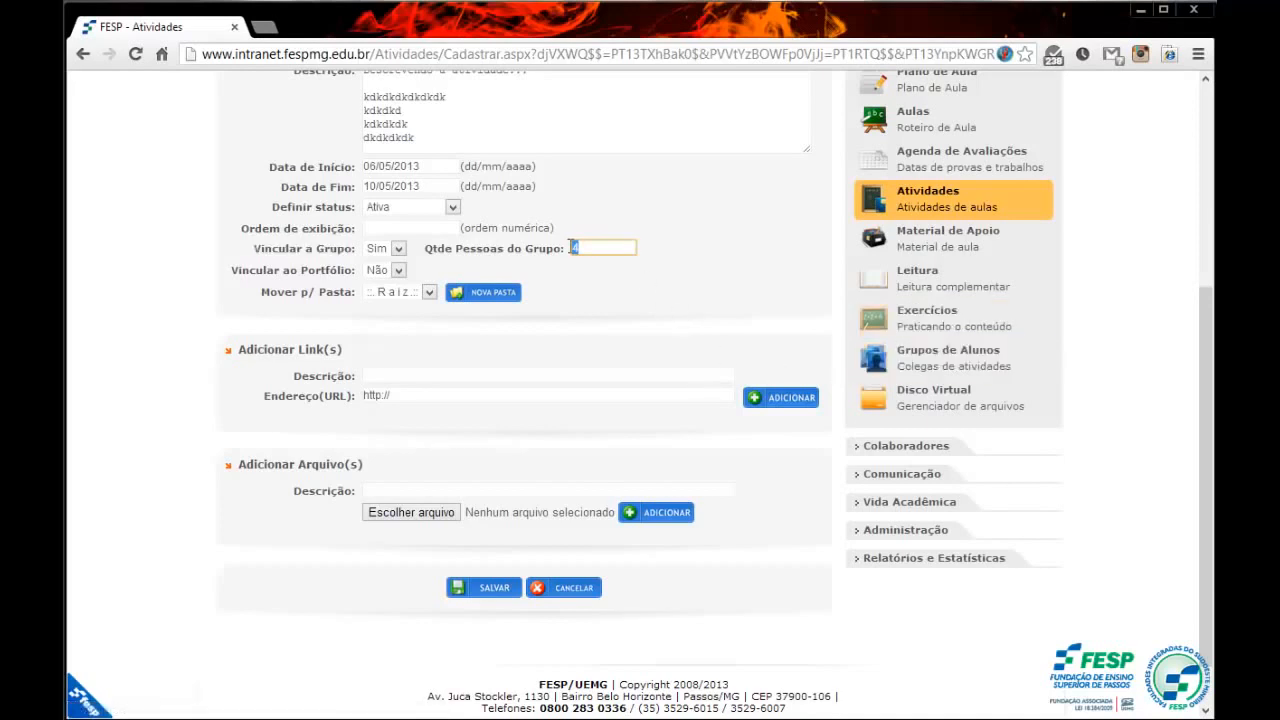
pyautogui.click(575, 249)
pyautogui.moveTo(609, 251); pyautogui.dragTo(567, 247)
pyautogui.click(620, 247)
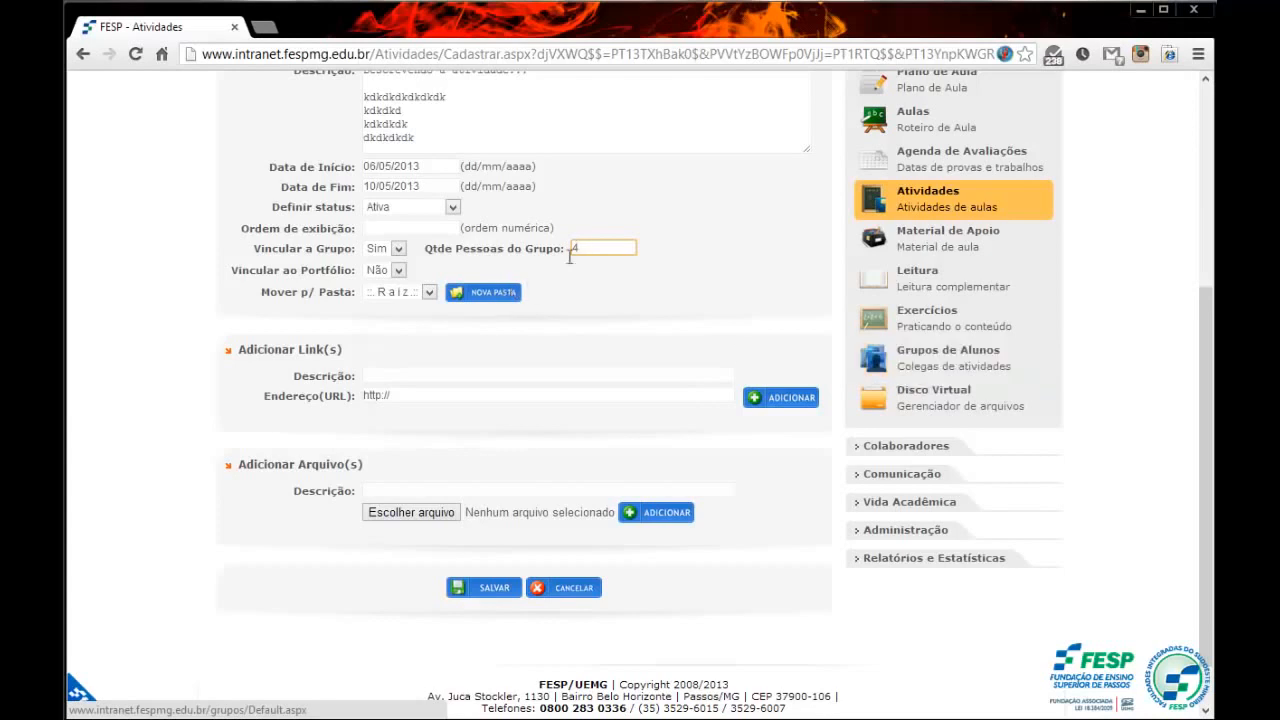
pyautogui.moveTo(587, 248); pyautogui.dragTo(545, 245)
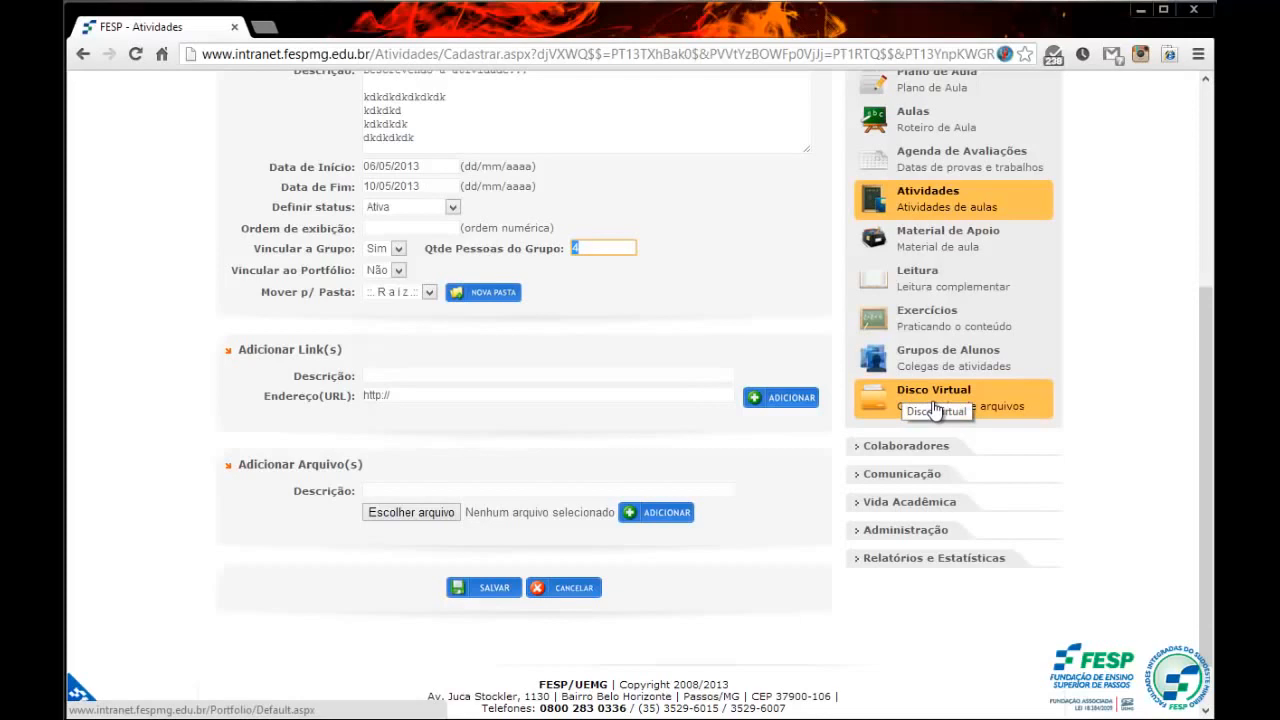
pyautogui.click(737, 239)
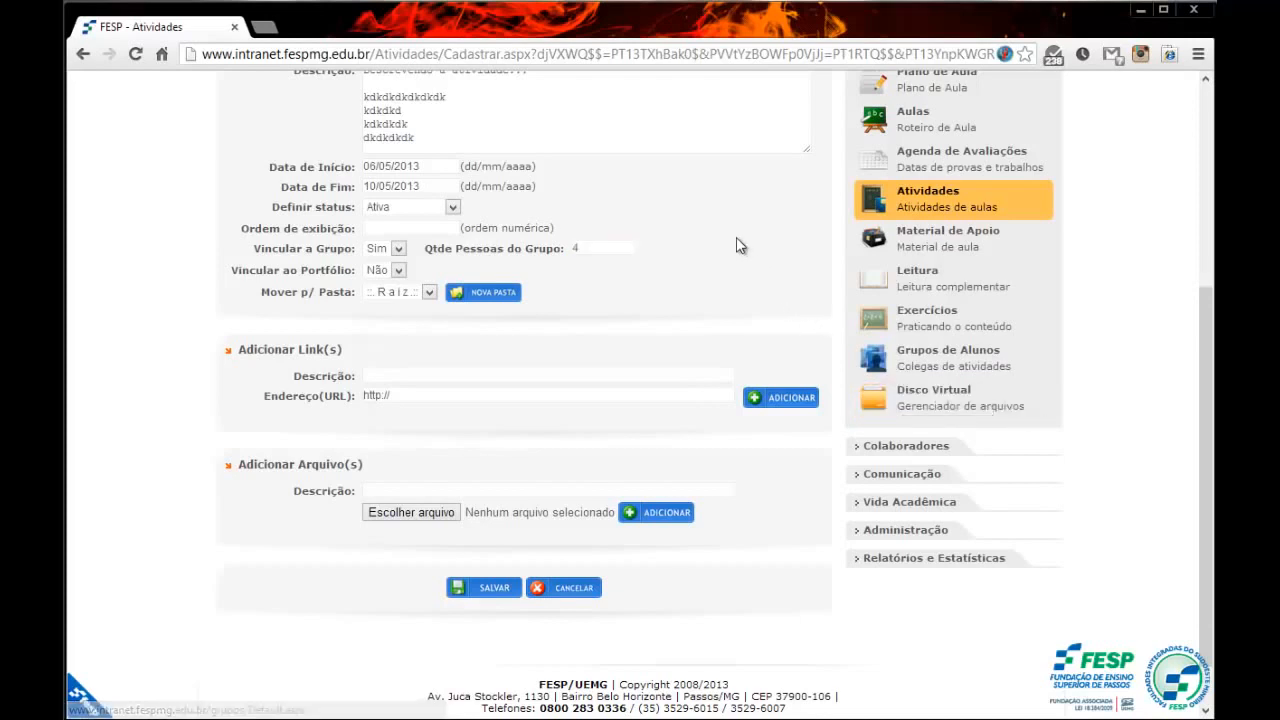
pyautogui.click(616, 247)
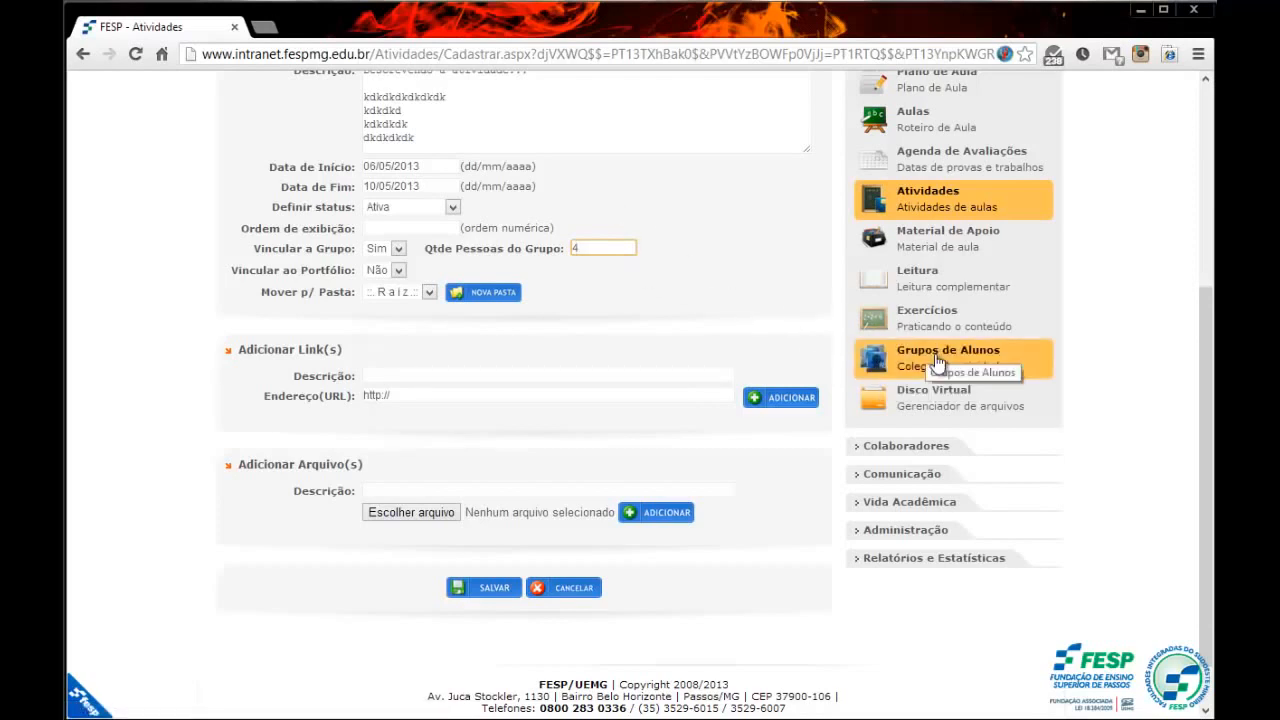
pyautogui.doubleClick(580, 252)
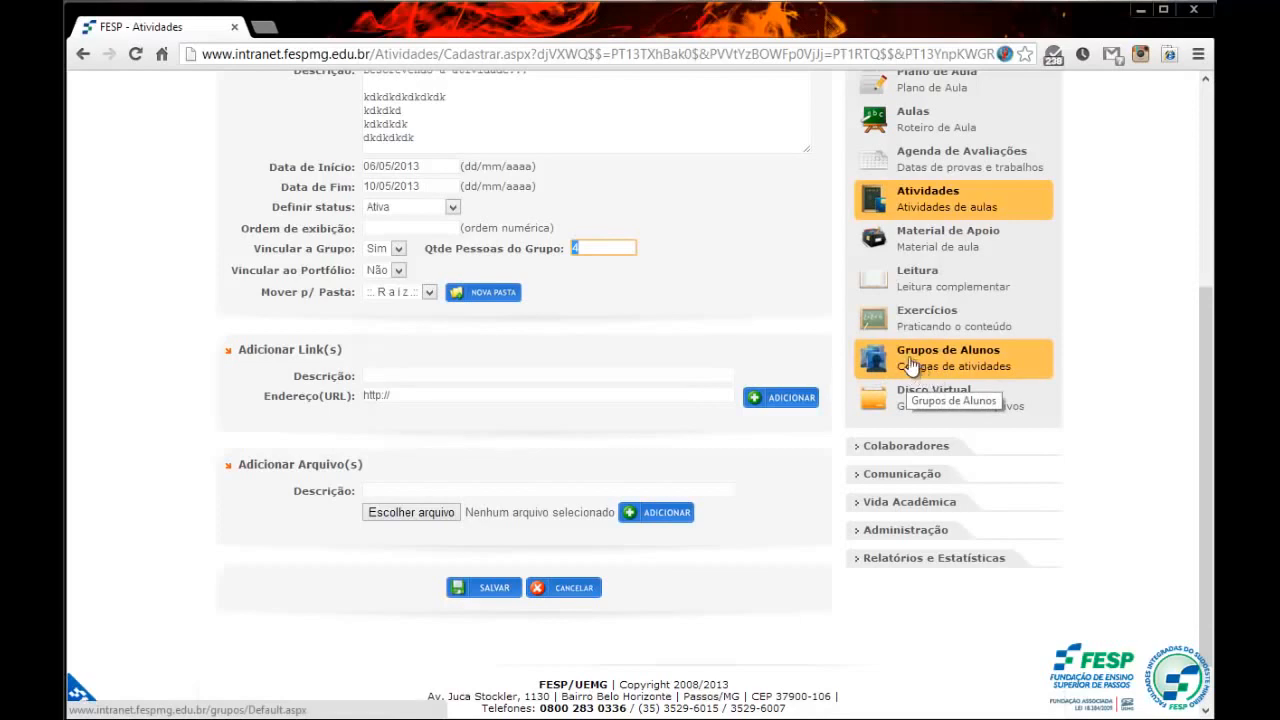
pyautogui.click(607, 251)
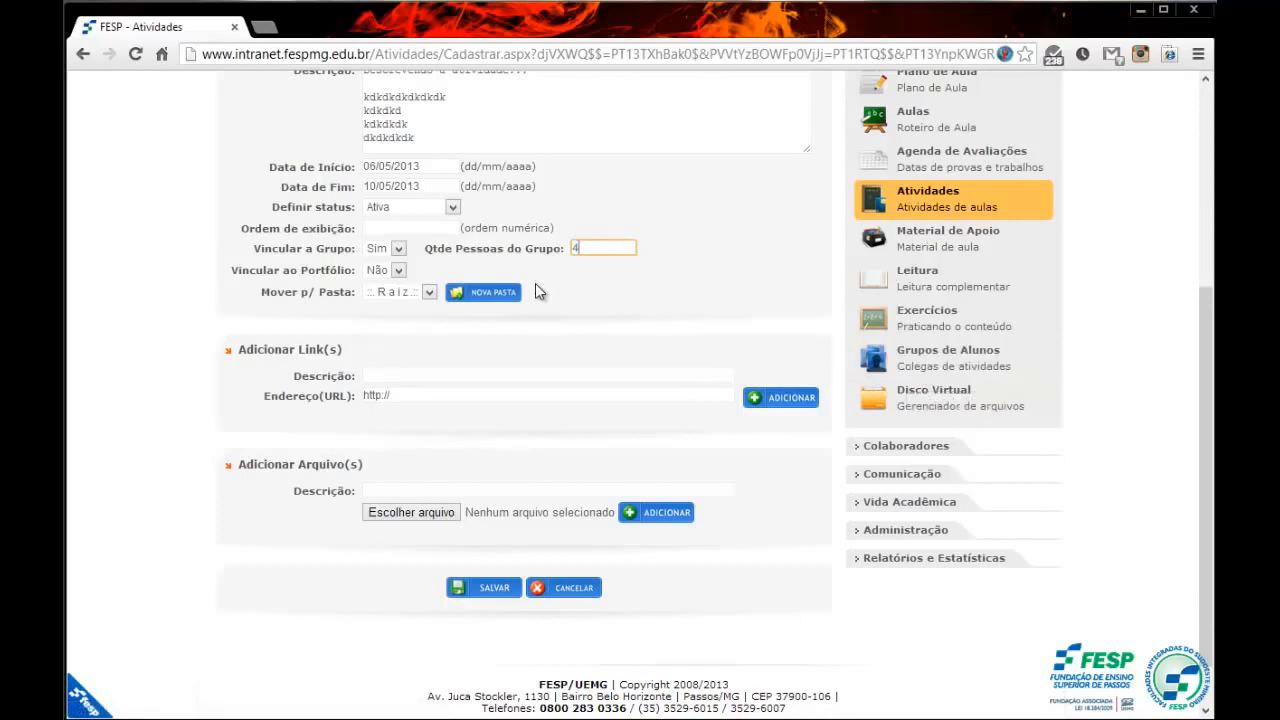
# Link the activity to the portfolio by setting Vincular ao Portfólio to Sim
pyautogui.moveTo(298, 270); pyautogui.dragTo(340, 271)
pyautogui.click(233, 270)
pyautogui.moveTo(233, 270); pyautogui.dragTo(348, 270)
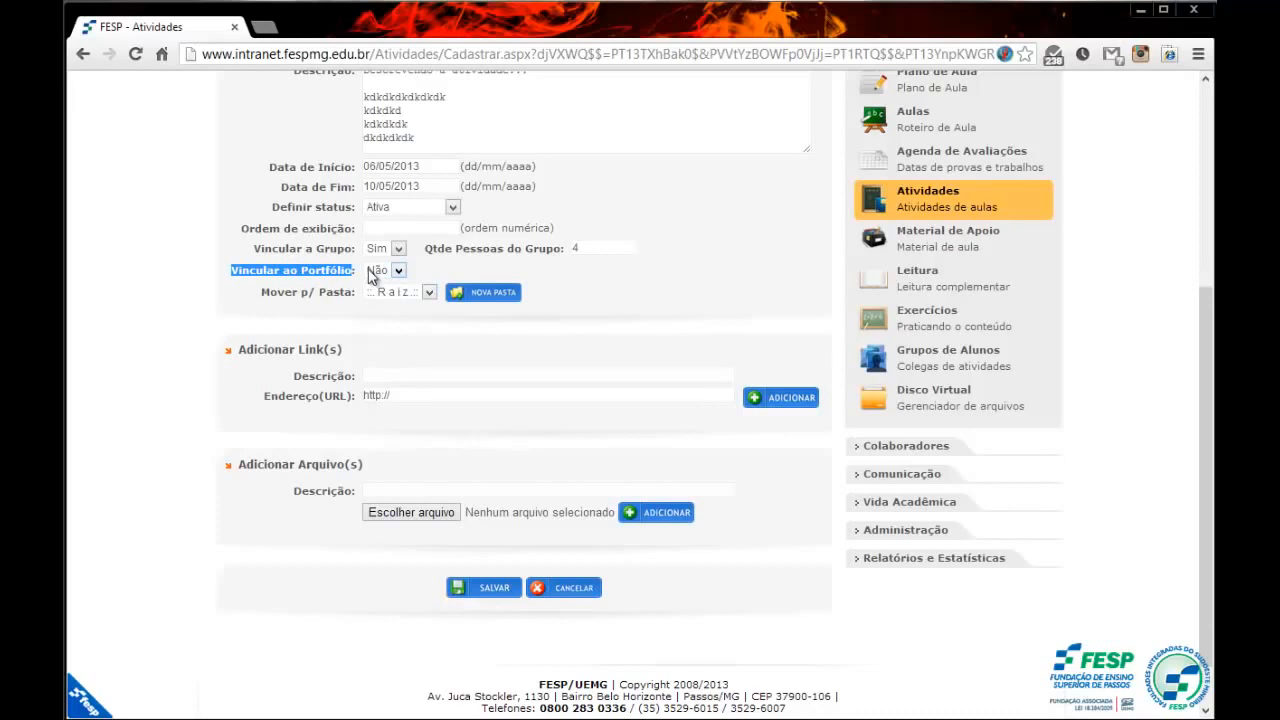
pyautogui.click(301, 270)
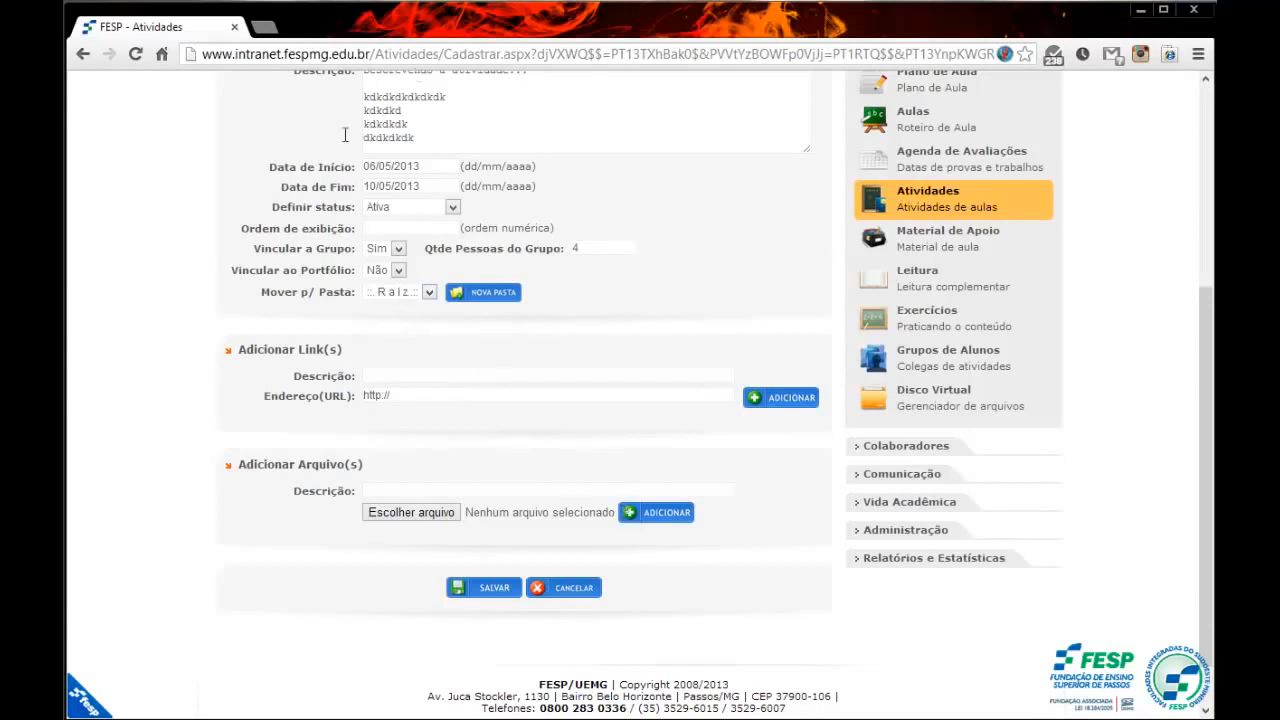
pyautogui.click(398, 270)
pyautogui.click(378, 284)
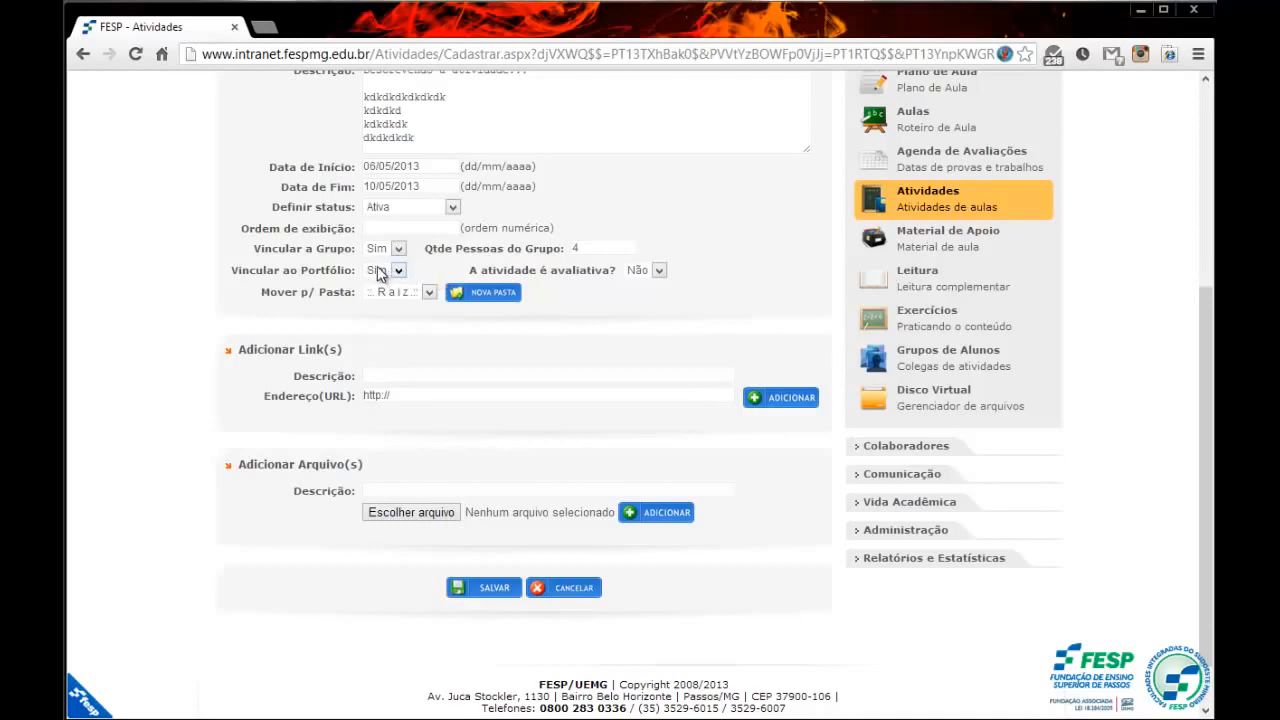
pyautogui.moveTo(294, 270); pyautogui.dragTo(356, 268)
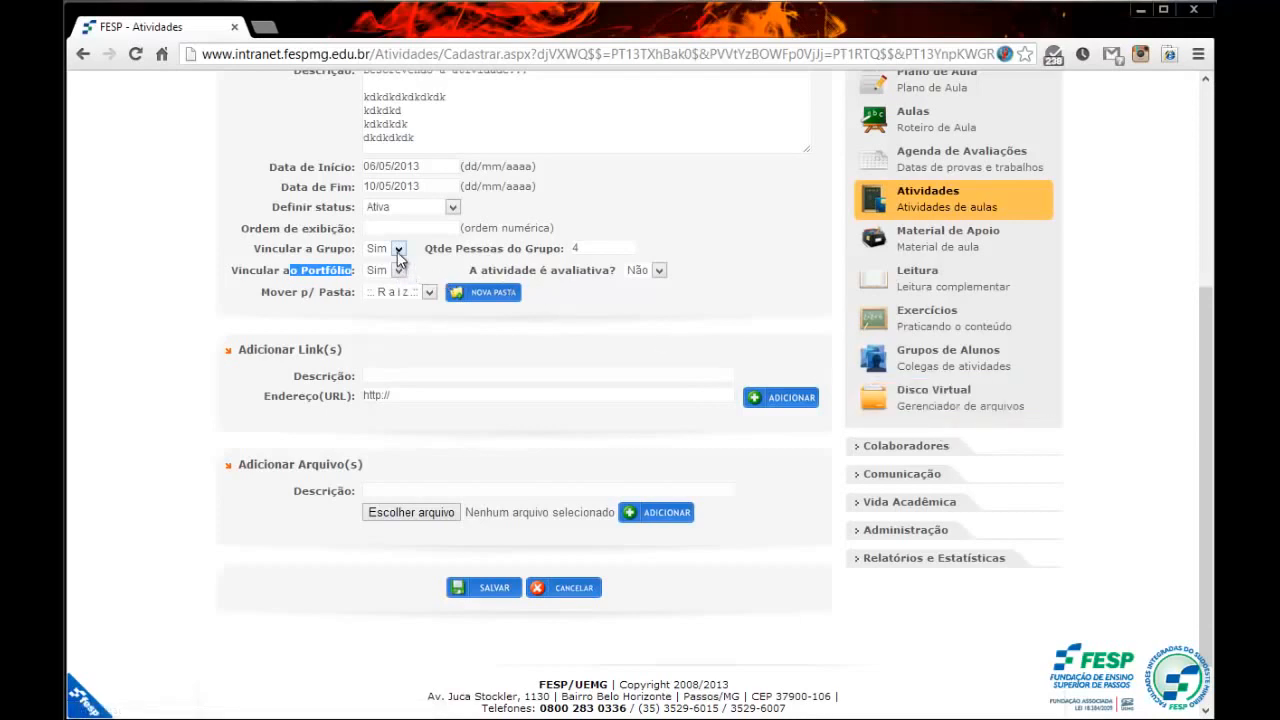
# Switch the activity's group link to Não and back to Sim, entering 4 as the number of people per group
pyautogui.moveTo(289, 248); pyautogui.dragTo(333, 249)
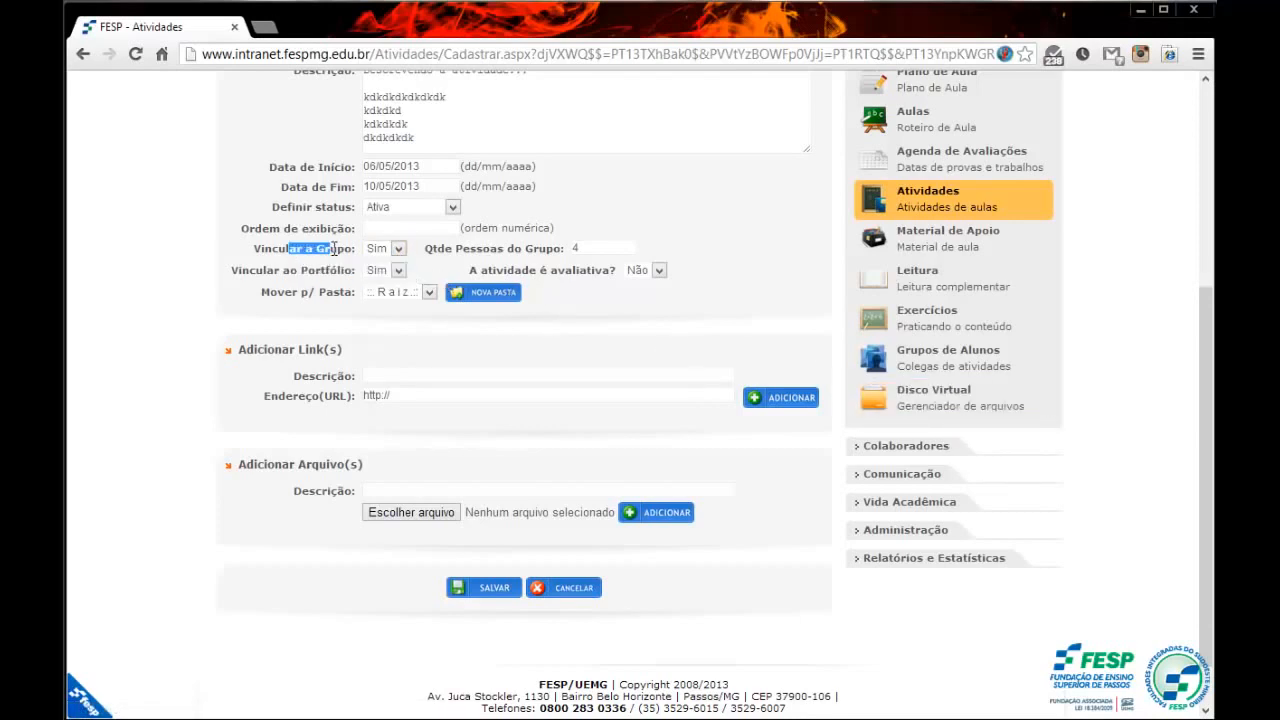
pyautogui.click(385, 248)
pyautogui.click(380, 276)
pyautogui.scroll(1, 375, 260)
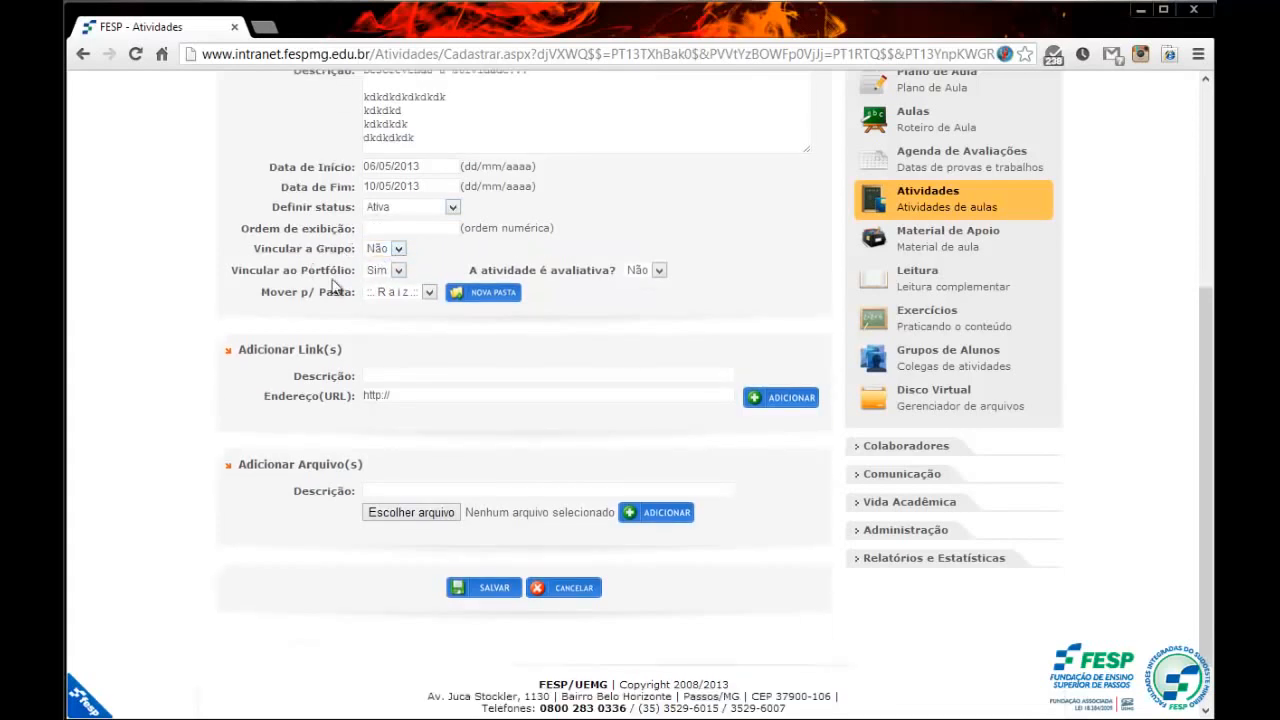
pyautogui.click(386, 271)
pyautogui.click(380, 287)
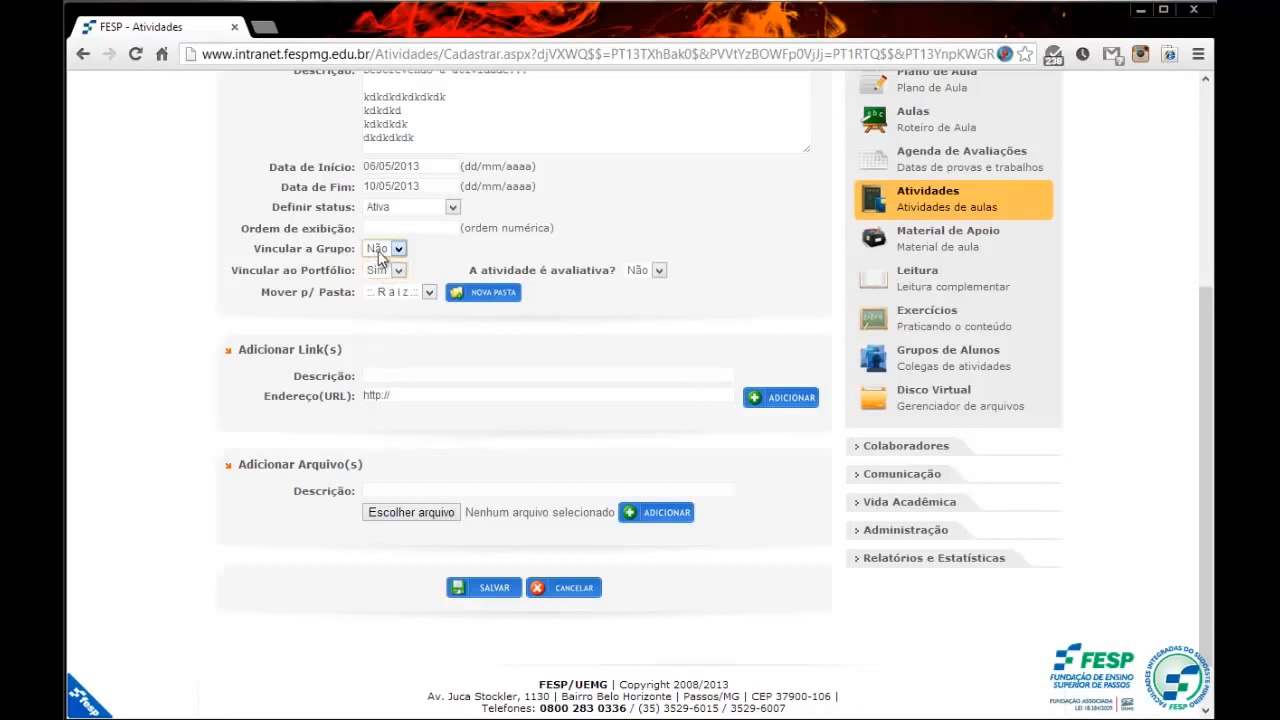
pyautogui.click(392, 249)
pyautogui.click(386, 276)
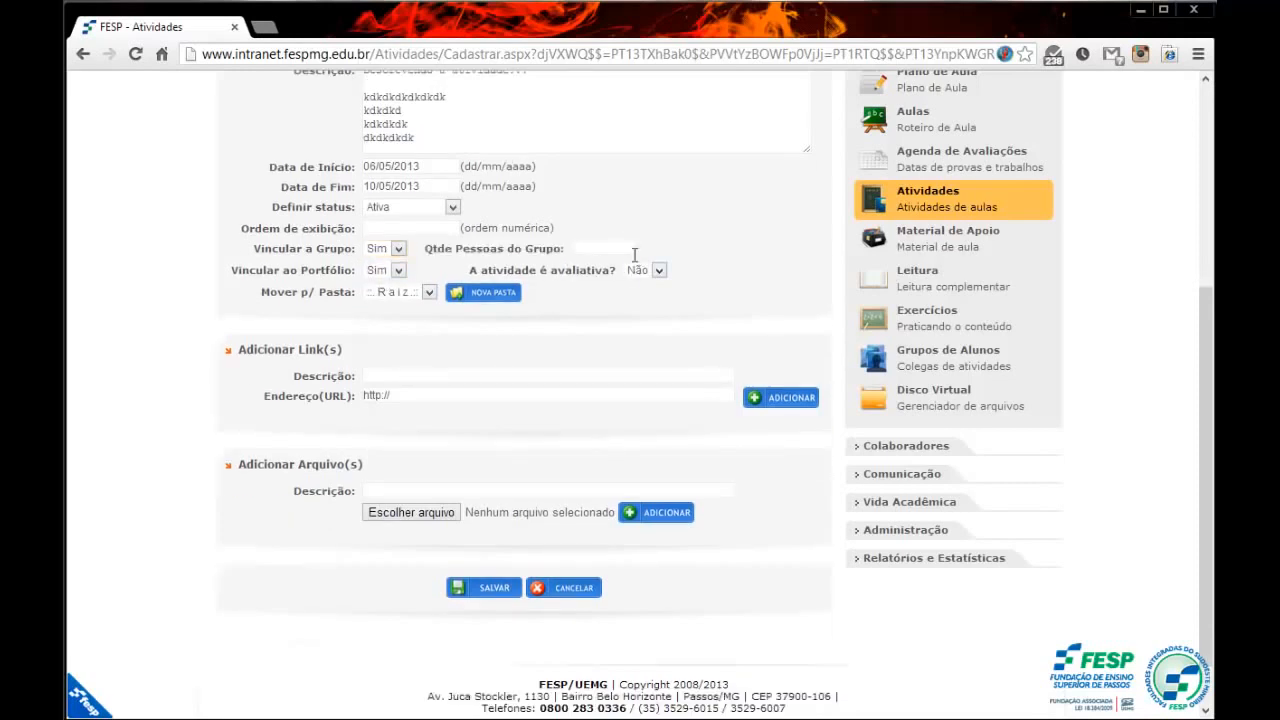
pyautogui.click(601, 250)
pyautogui.click(370, 274)
# Mark the activity as graded by setting A atividade é avaliativa? to Sim
pyautogui.moveTo(478, 270); pyautogui.dragTo(613, 270)
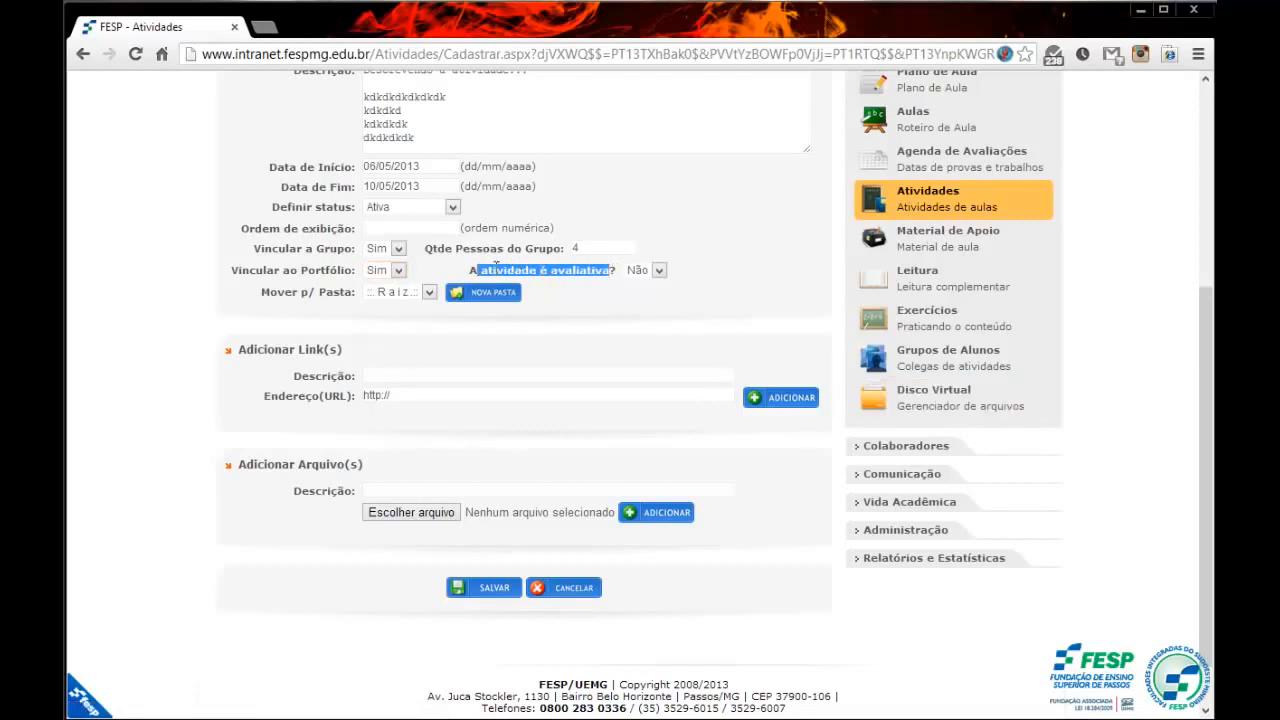
pyautogui.moveTo(470, 270); pyautogui.dragTo(617, 270)
pyautogui.click(567, 272)
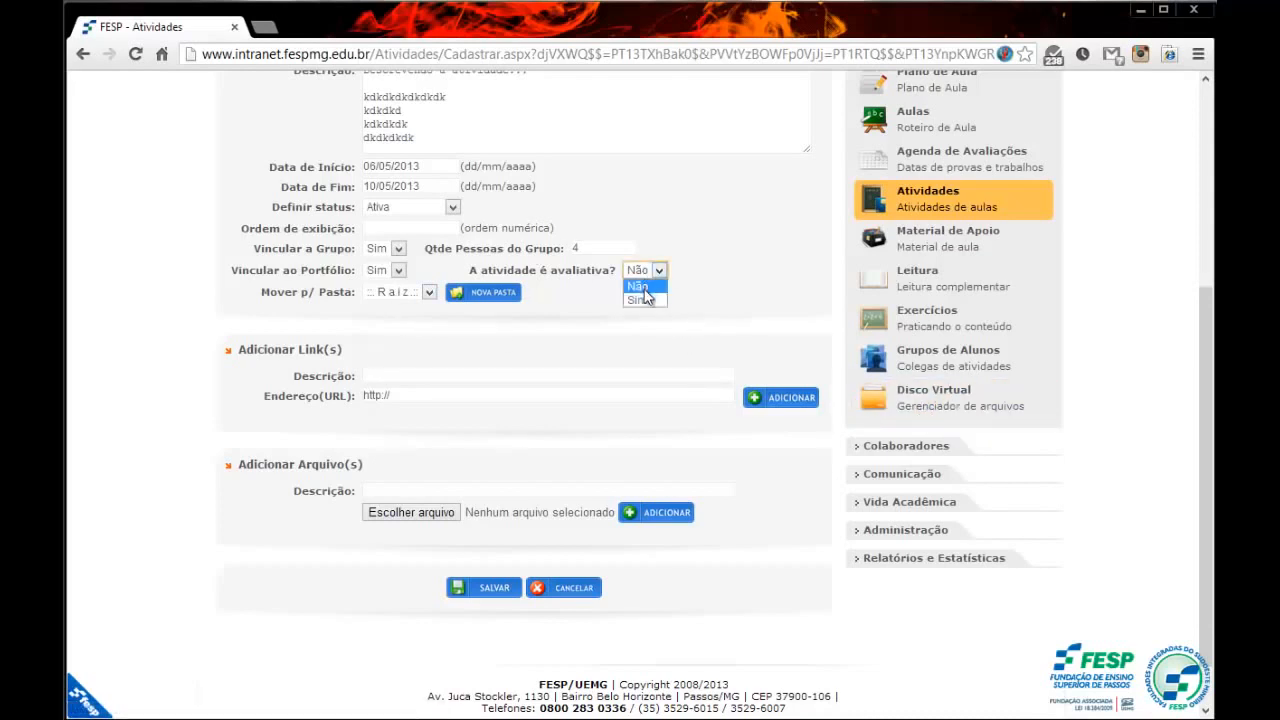
pyautogui.click(645, 300)
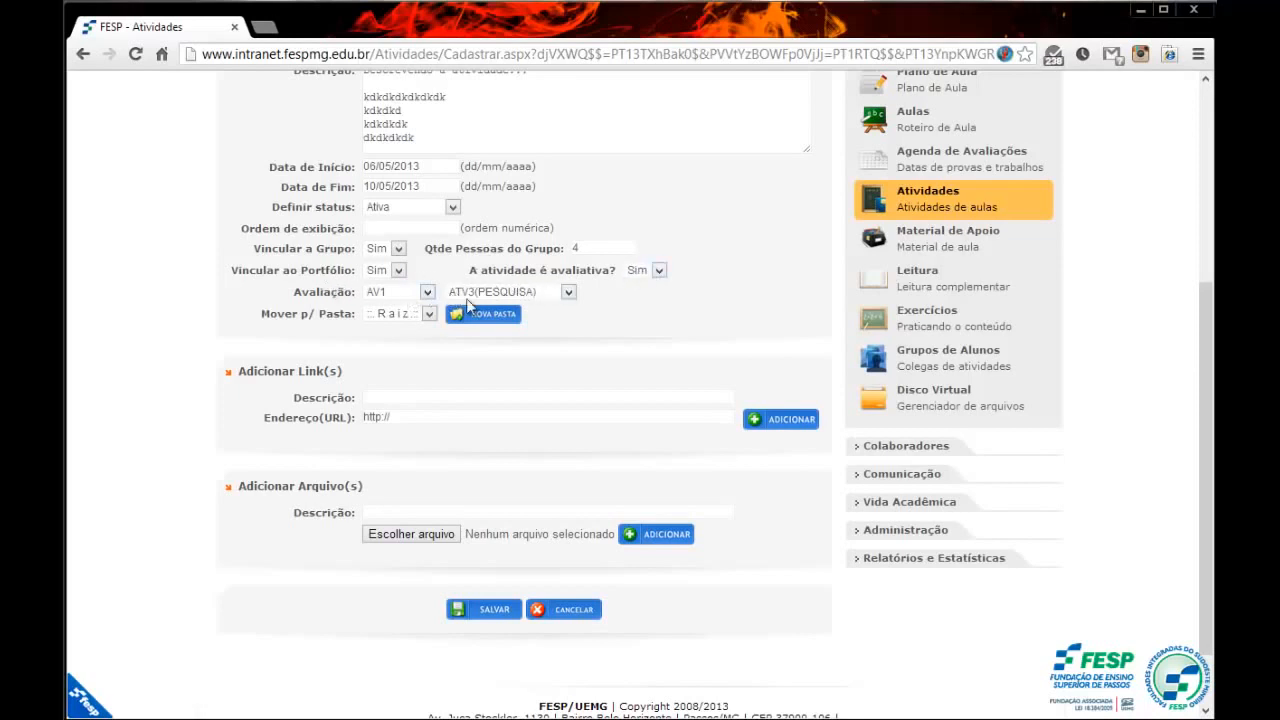
# Try AF as the activity's evaluation and set it back to AV1
pyautogui.click(427, 293)
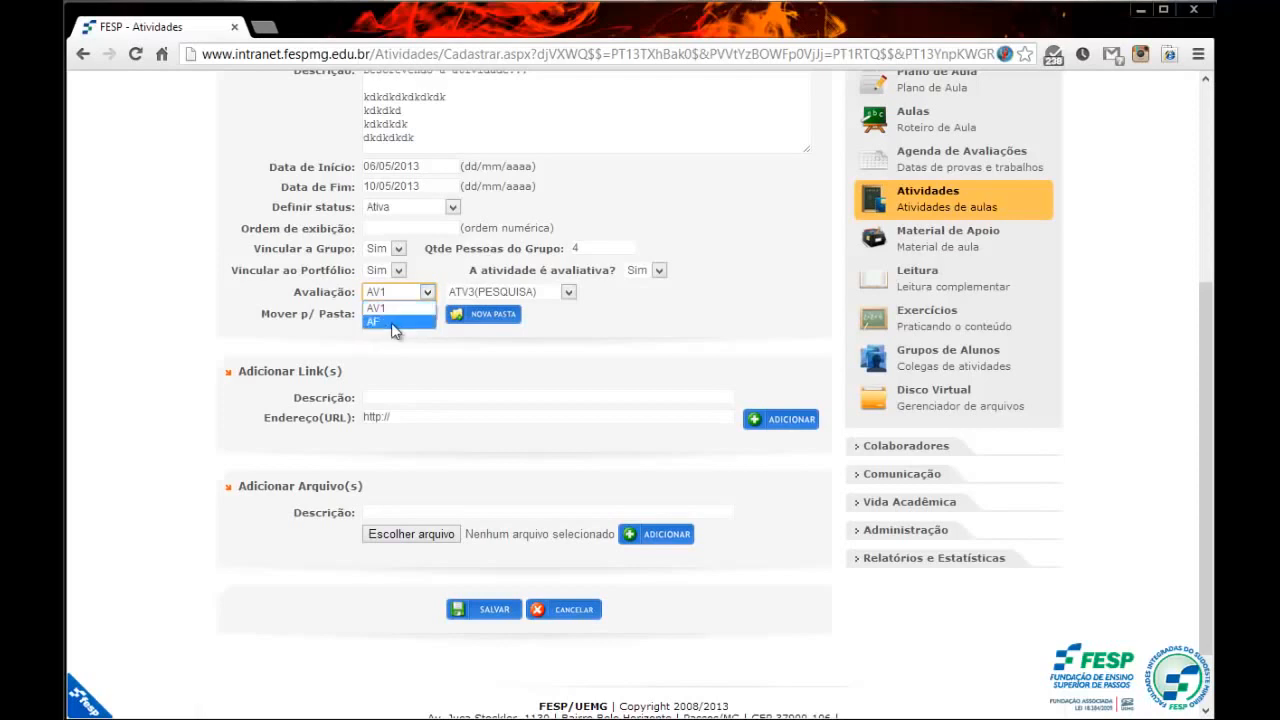
pyautogui.click(391, 293)
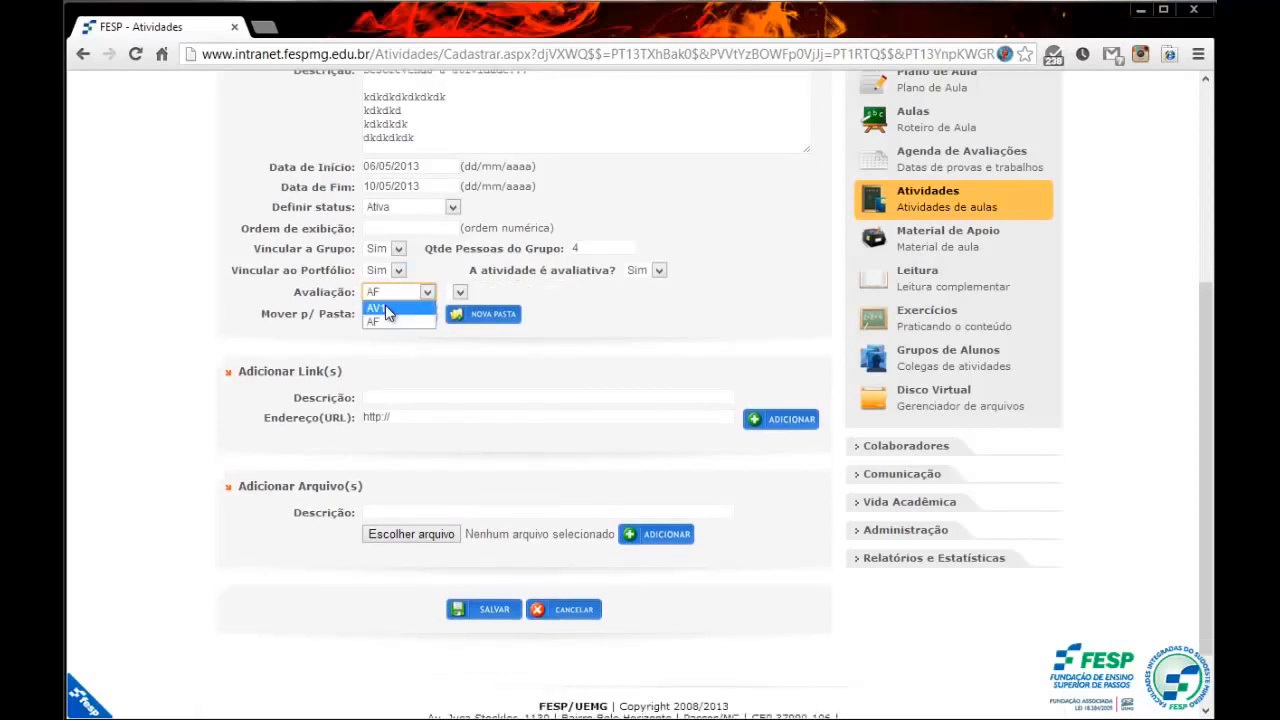
pyautogui.click(385, 304)
pyautogui.click(384, 294)
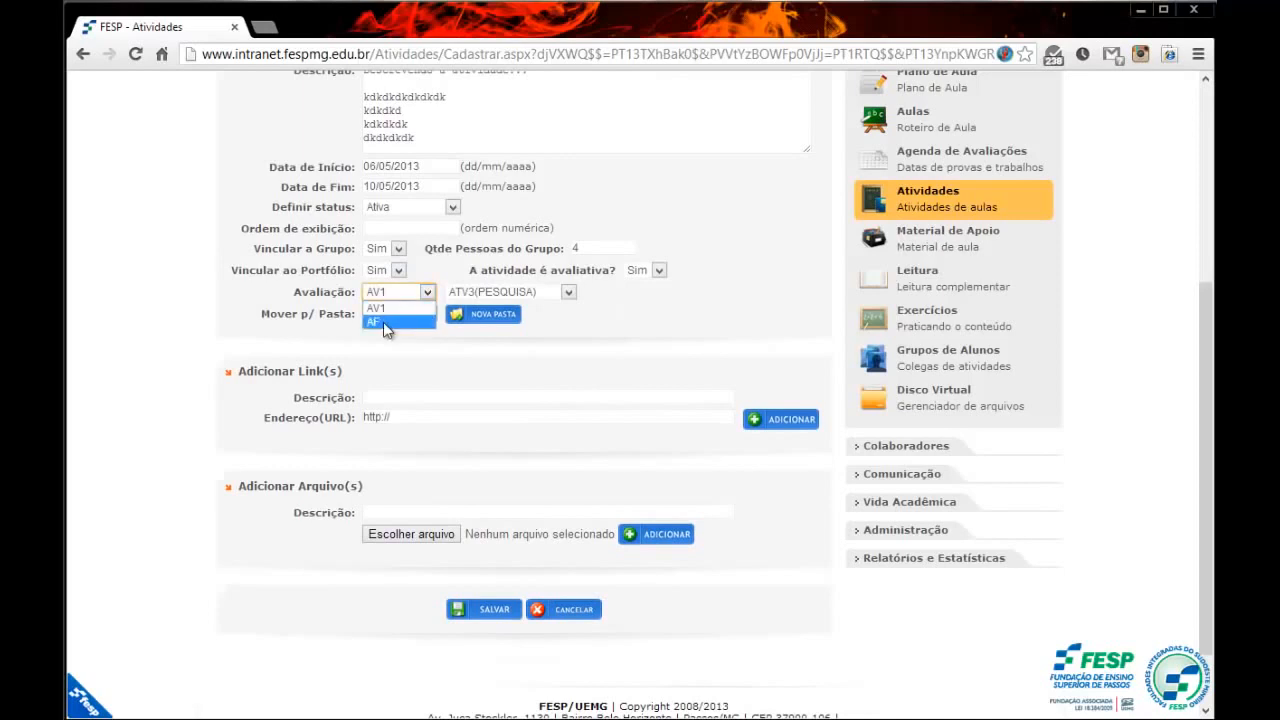
pyautogui.click(381, 314)
pyautogui.click(380, 293)
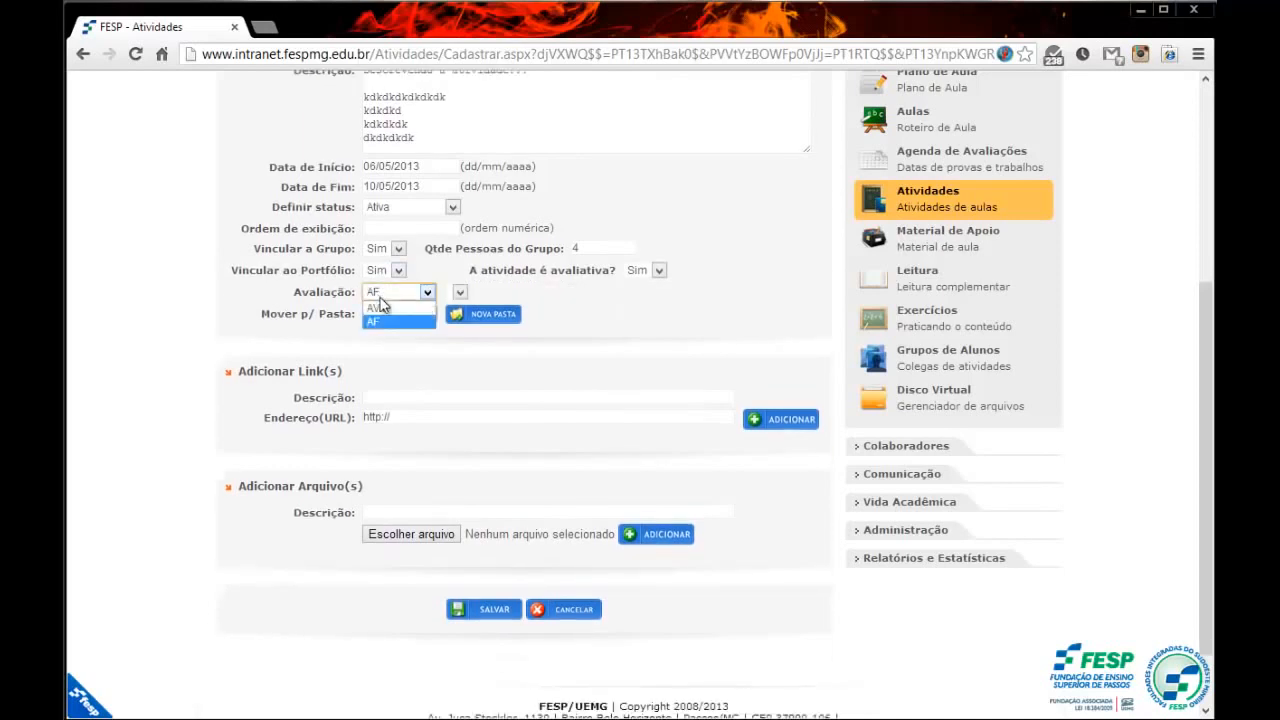
pyautogui.click(386, 307)
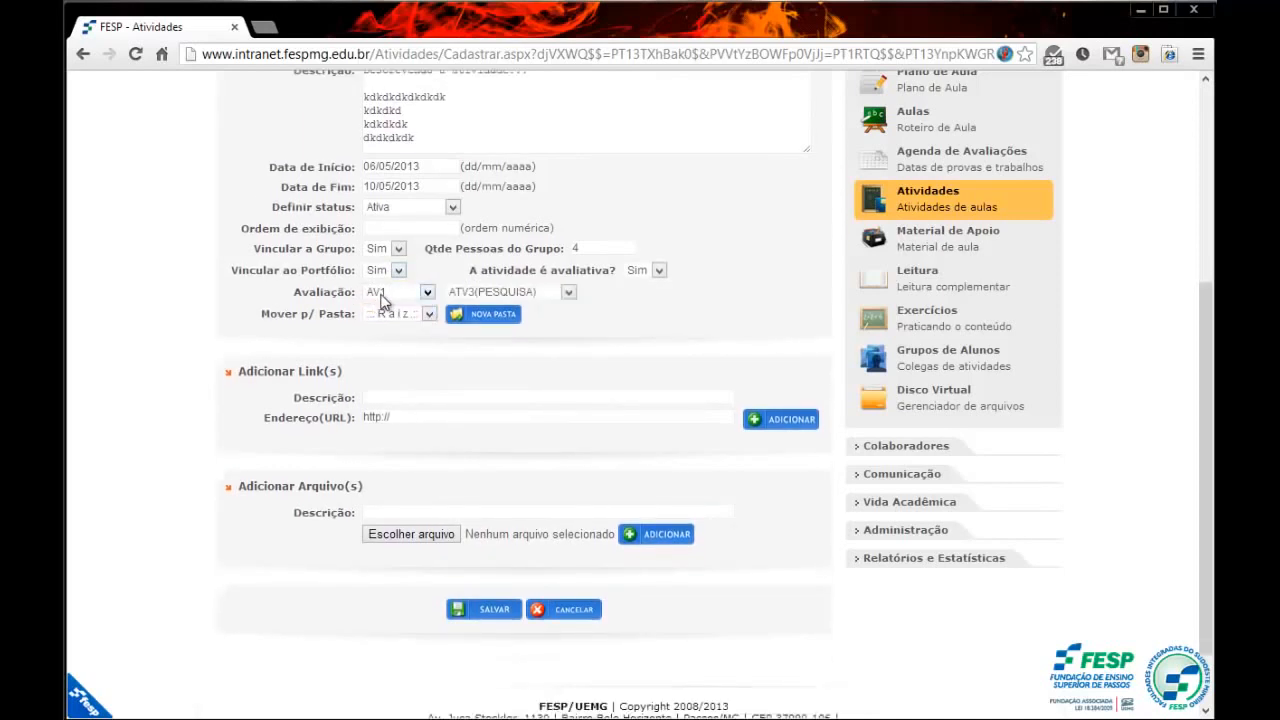
# Review the evaluation options and the activities offered for AV1, keeping ATV3(PESQUISA) selected
pyautogui.click(391, 296)
pyautogui.click(325, 297)
pyautogui.click(385, 291)
pyautogui.click(388, 310)
pyautogui.click(395, 293)
pyautogui.click(393, 291)
pyautogui.click(568, 292)
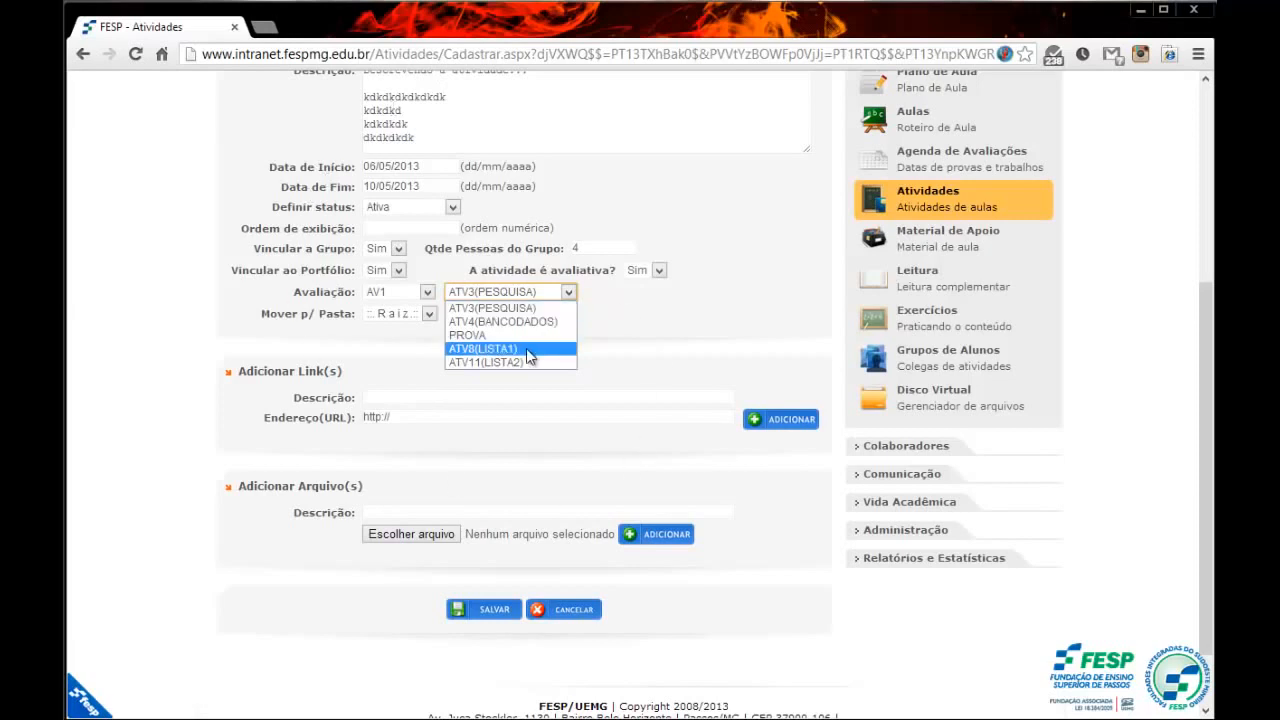
pyautogui.click(486, 291)
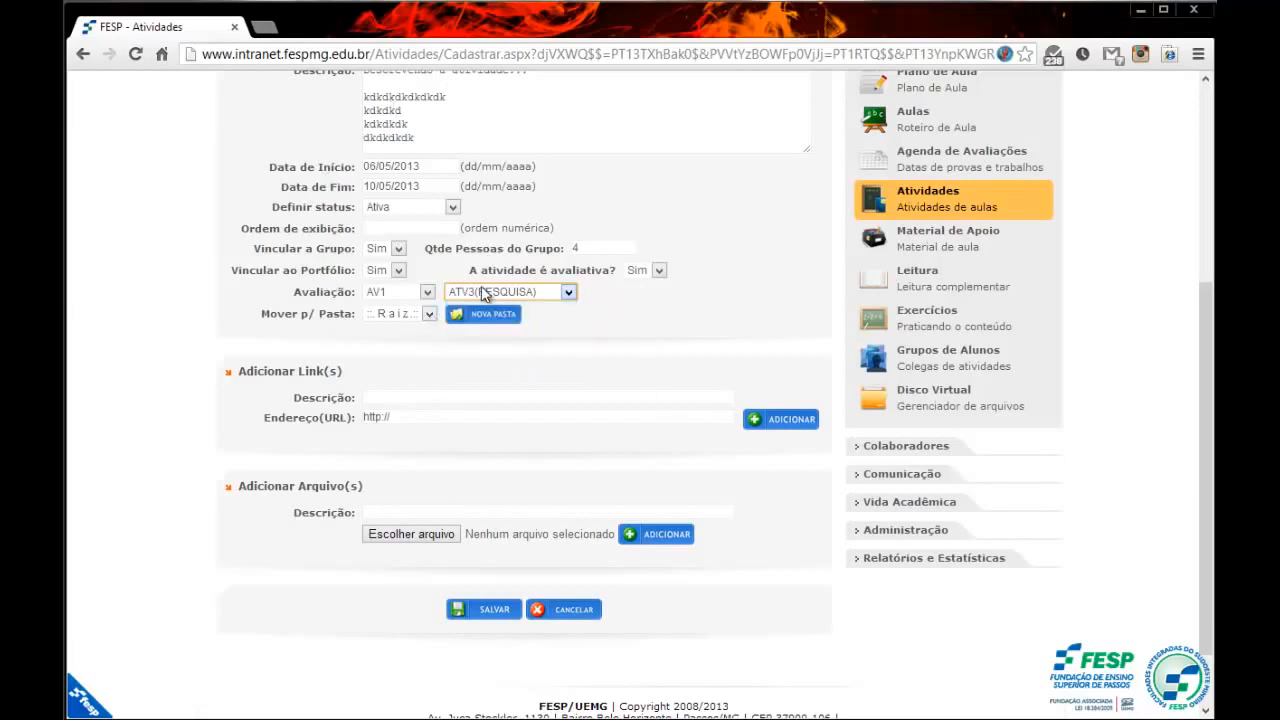
# Examine the AV1 activity choices in the activity's Avaliação setting, leaving ATV3(PESQUISA) selected
pyautogui.click(486, 291)
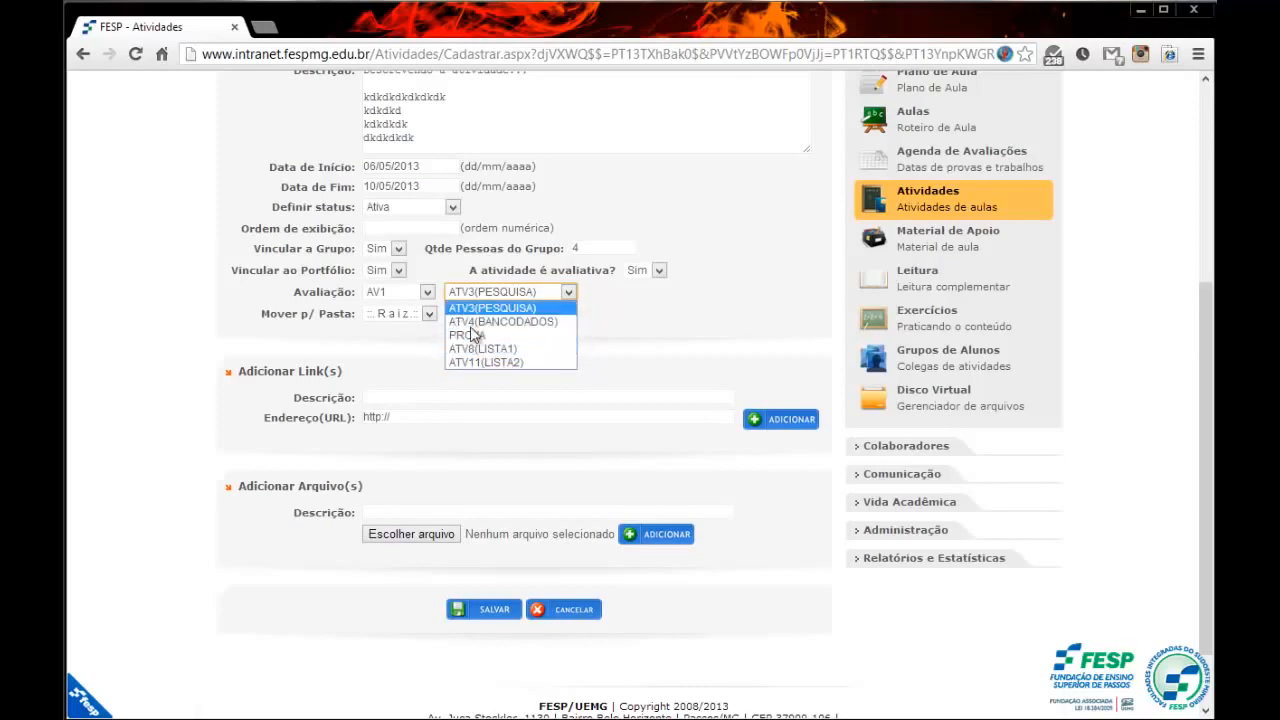
pyautogui.click(647, 323)
pyautogui.scroll(6, 647, 323)
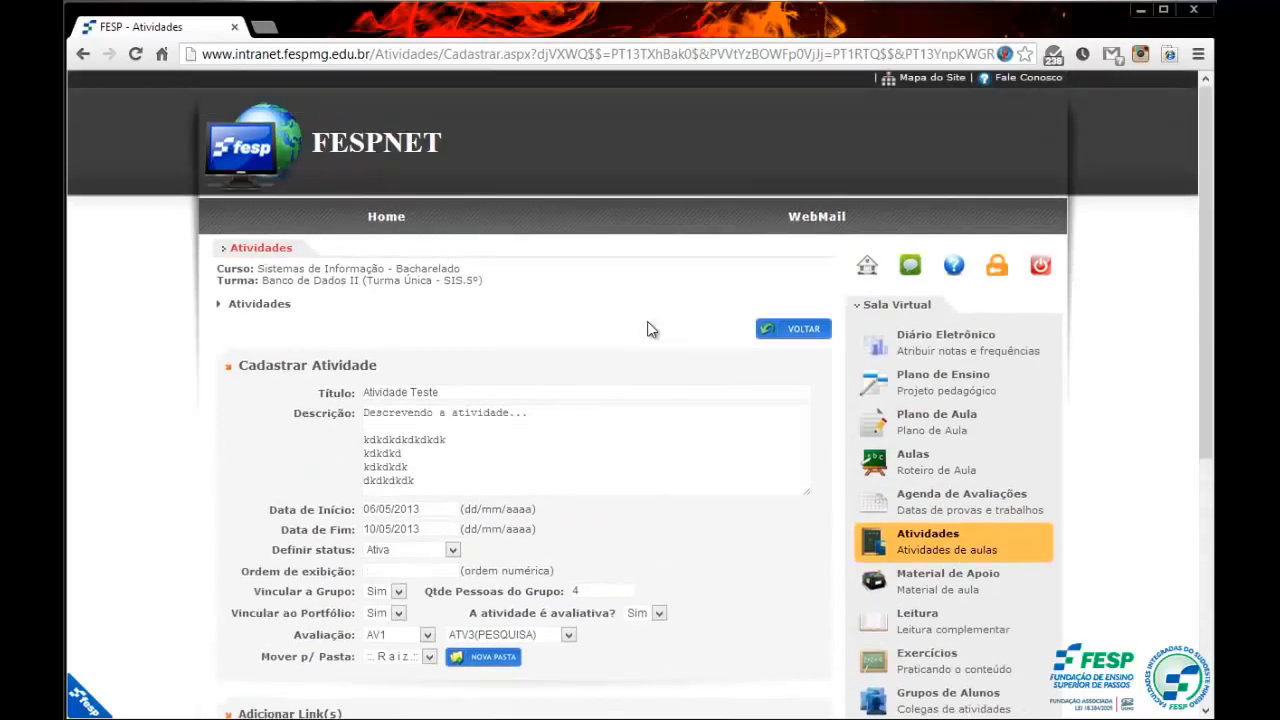
pyautogui.scroll(-1, 647, 323)
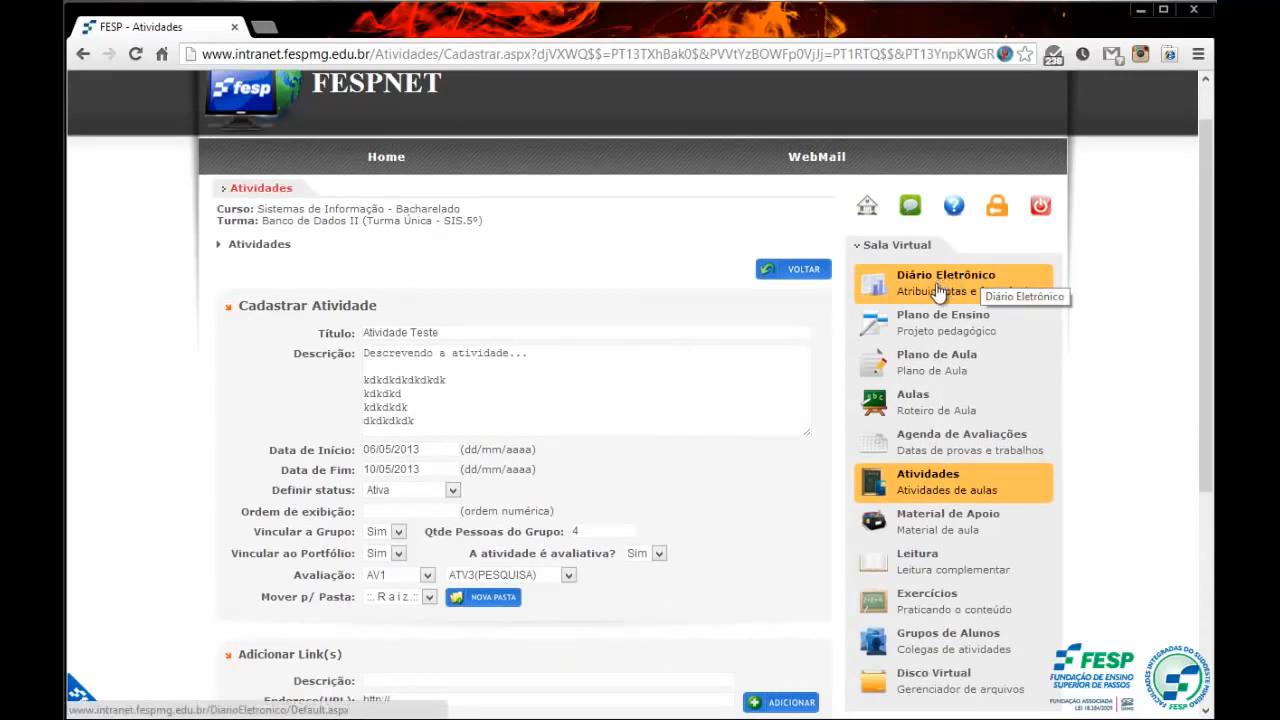
pyautogui.scroll(-3, 637, 425)
pyautogui.click(530, 216)
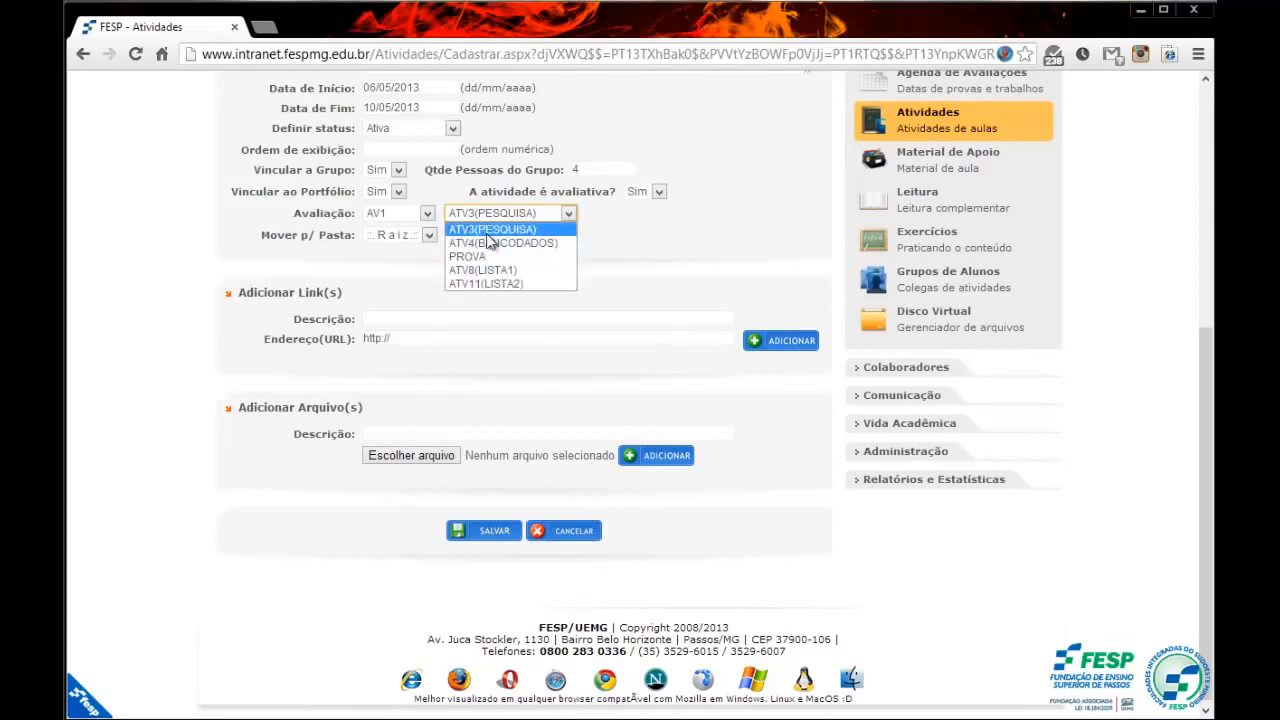
pyautogui.click(640, 278)
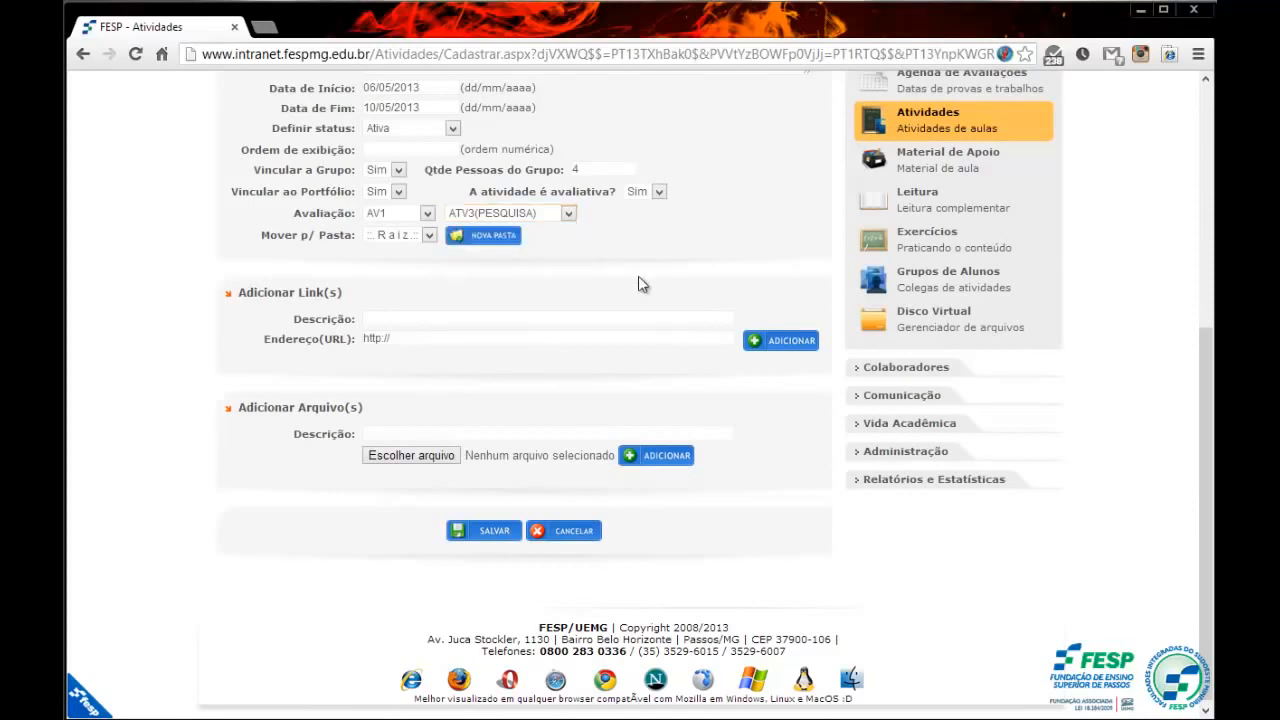
pyautogui.scroll(7, 660, 284)
# Open the Diário Eletrônico in a new browser tab and view the professor's open classes
pyautogui.scroll(-1, 678, 284)
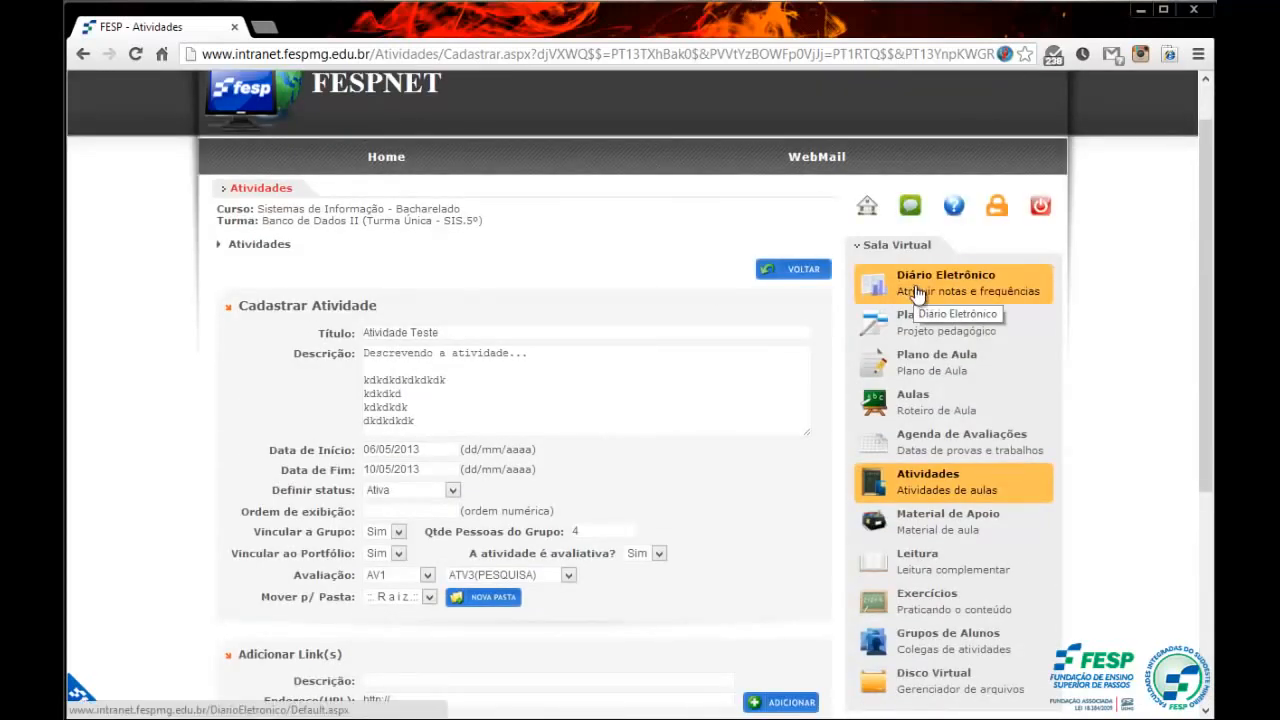
pyautogui.middleClick(914, 290)
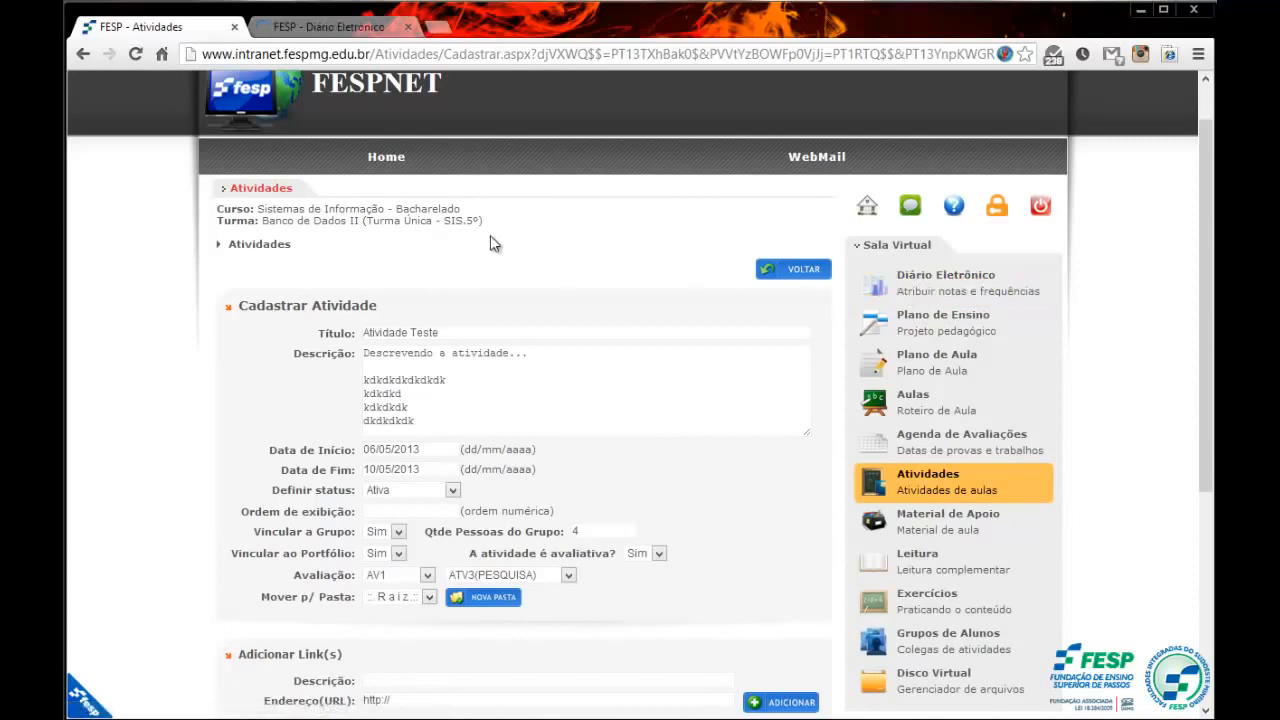
pyautogui.click(330, 27)
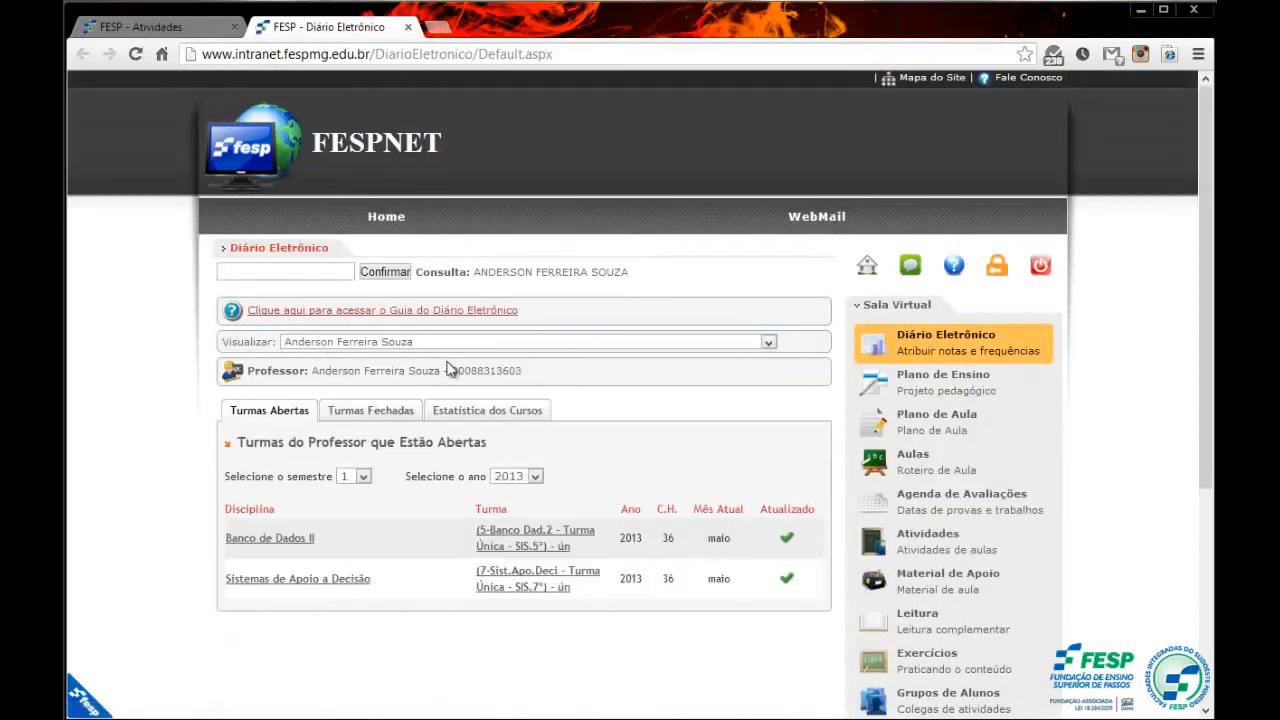
pyautogui.scroll(-3, 672, 392)
# Switch between the Cadastrar Atividade form and the Diário Eletrônico to compare them, and view the link options for Plano de Ensino
pyautogui.click(140, 27)
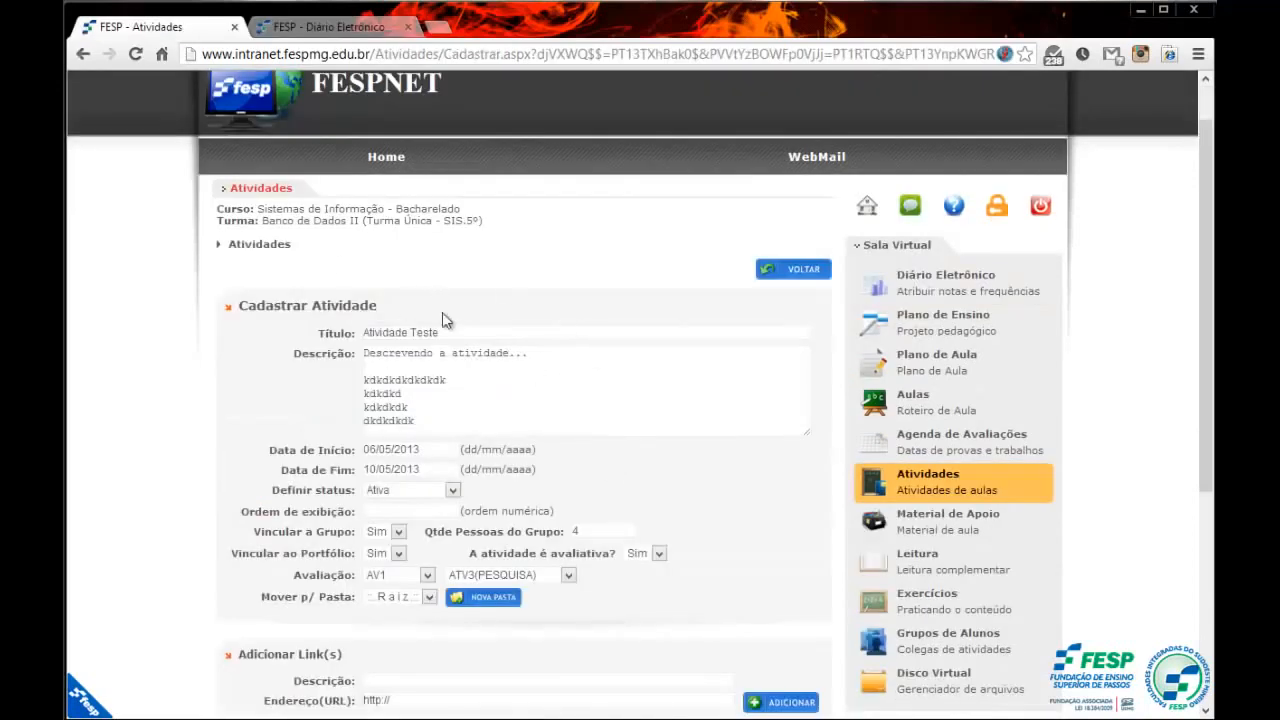
pyautogui.scroll(-2, 336, 283)
pyautogui.scroll(4, 428, 360)
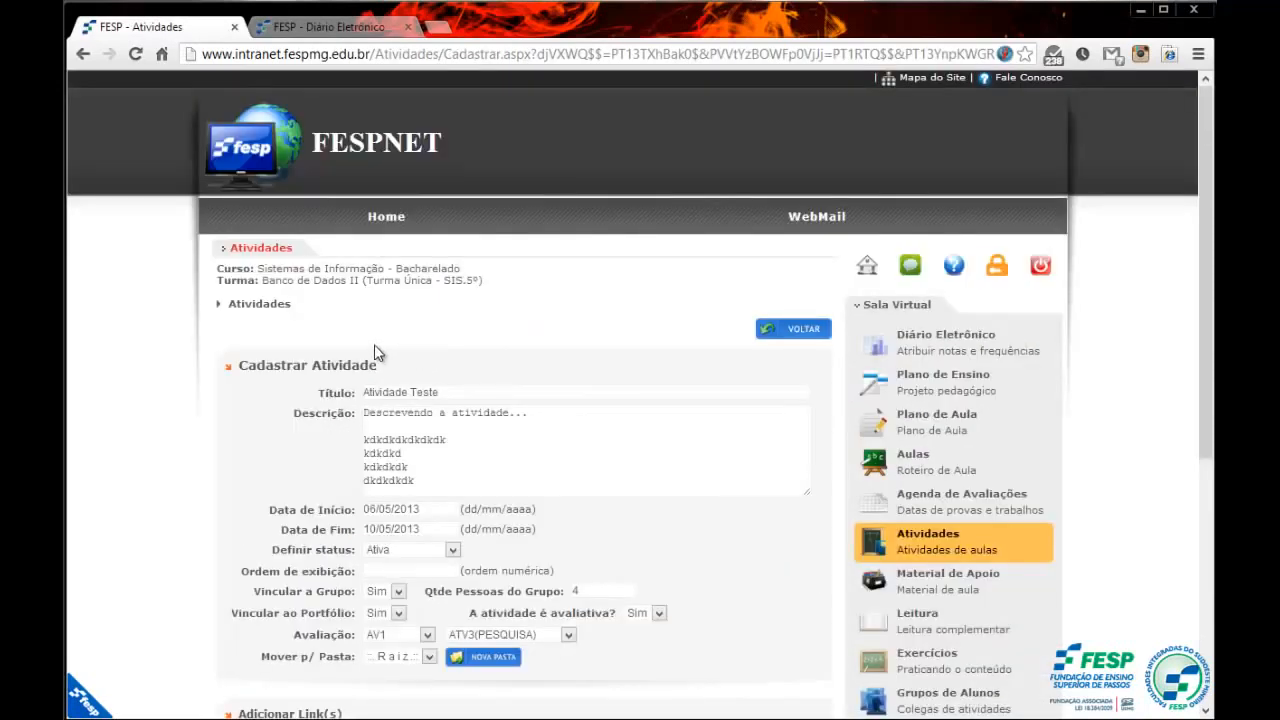
pyautogui.scroll(-2, 569, 411)
pyautogui.scroll(1, 571, 409)
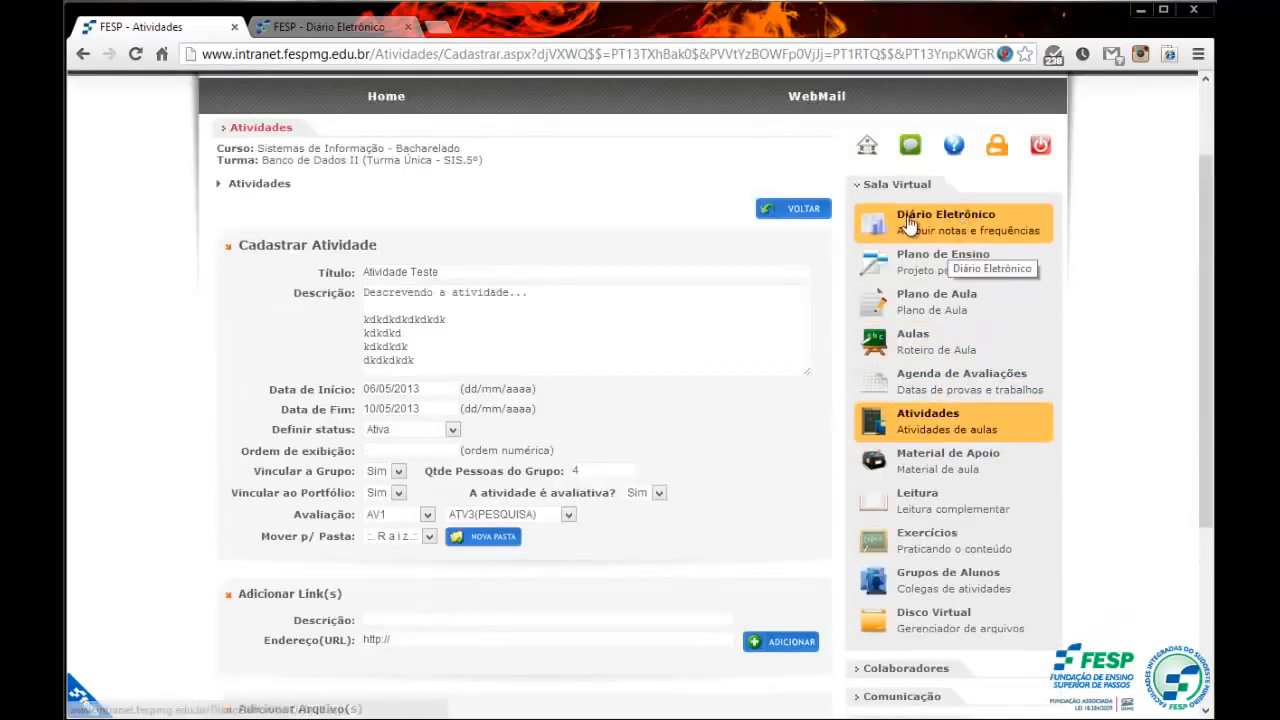
pyautogui.click(302, 35)
pyautogui.click(194, 36)
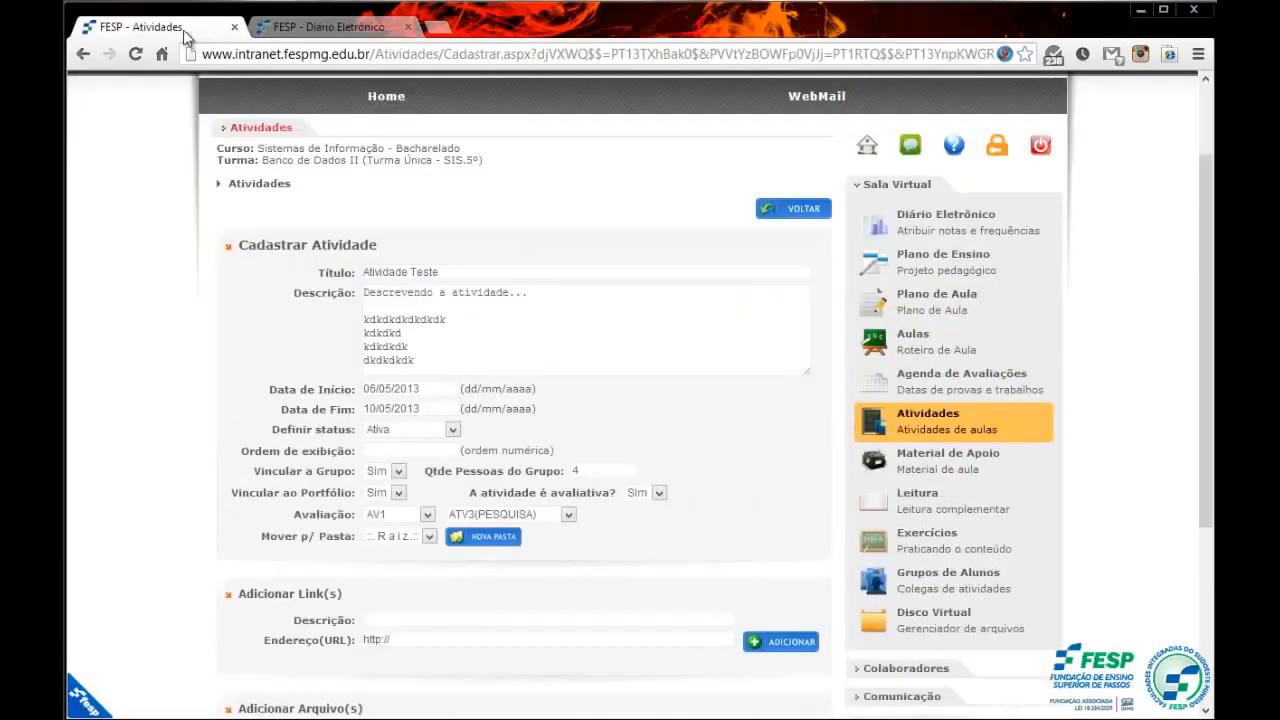
pyautogui.click(302, 33)
pyautogui.click(181, 33)
pyautogui.scroll(-1, 642, 421)
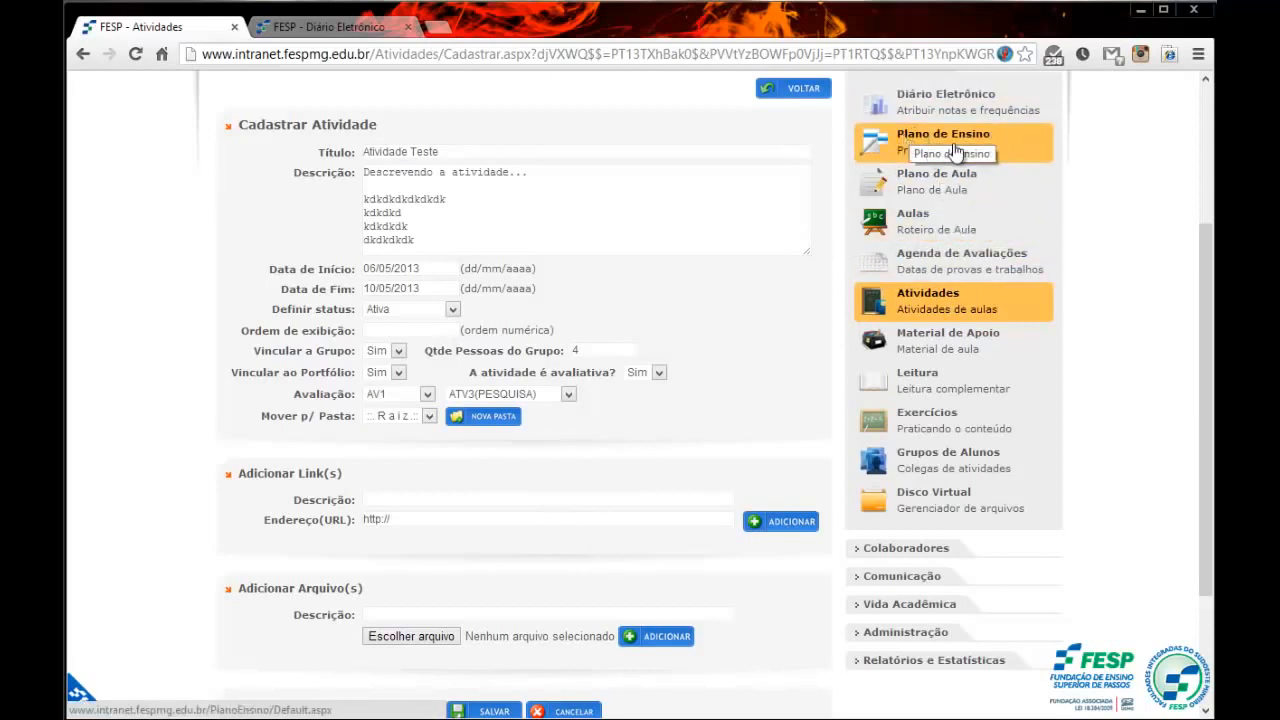
pyautogui.rightClick(990, 148)
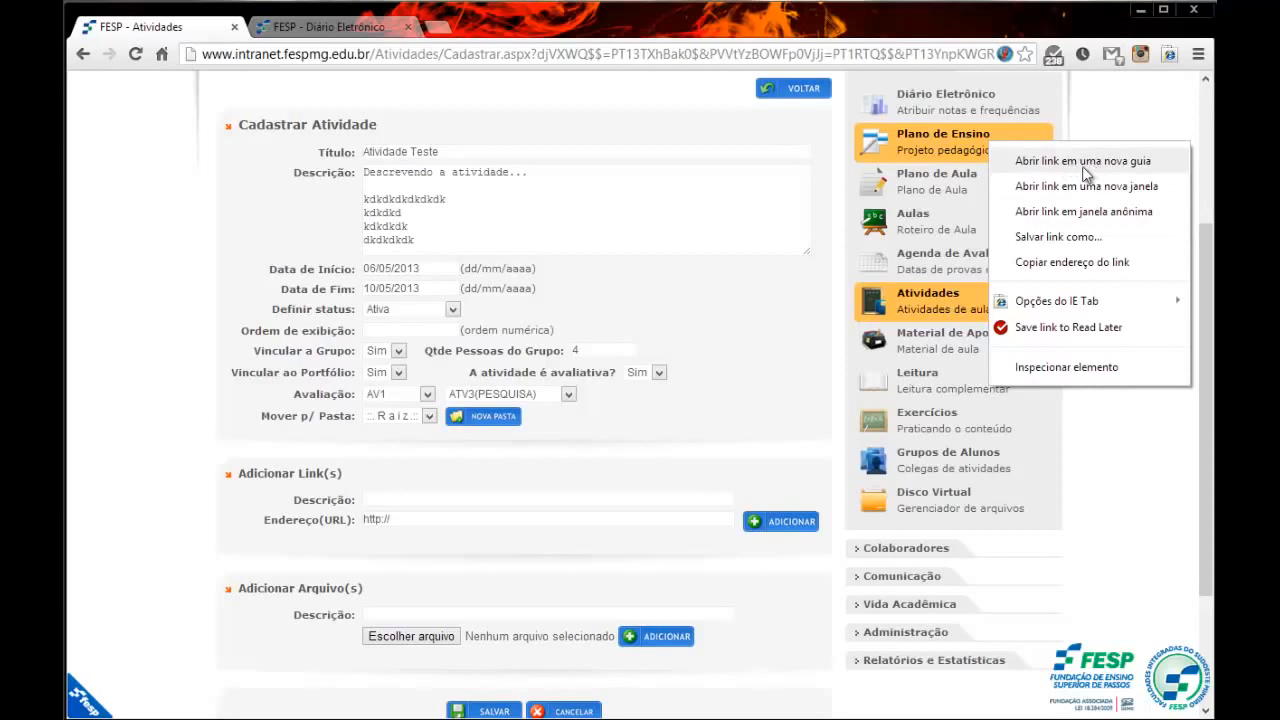
pyautogui.click(736, 143)
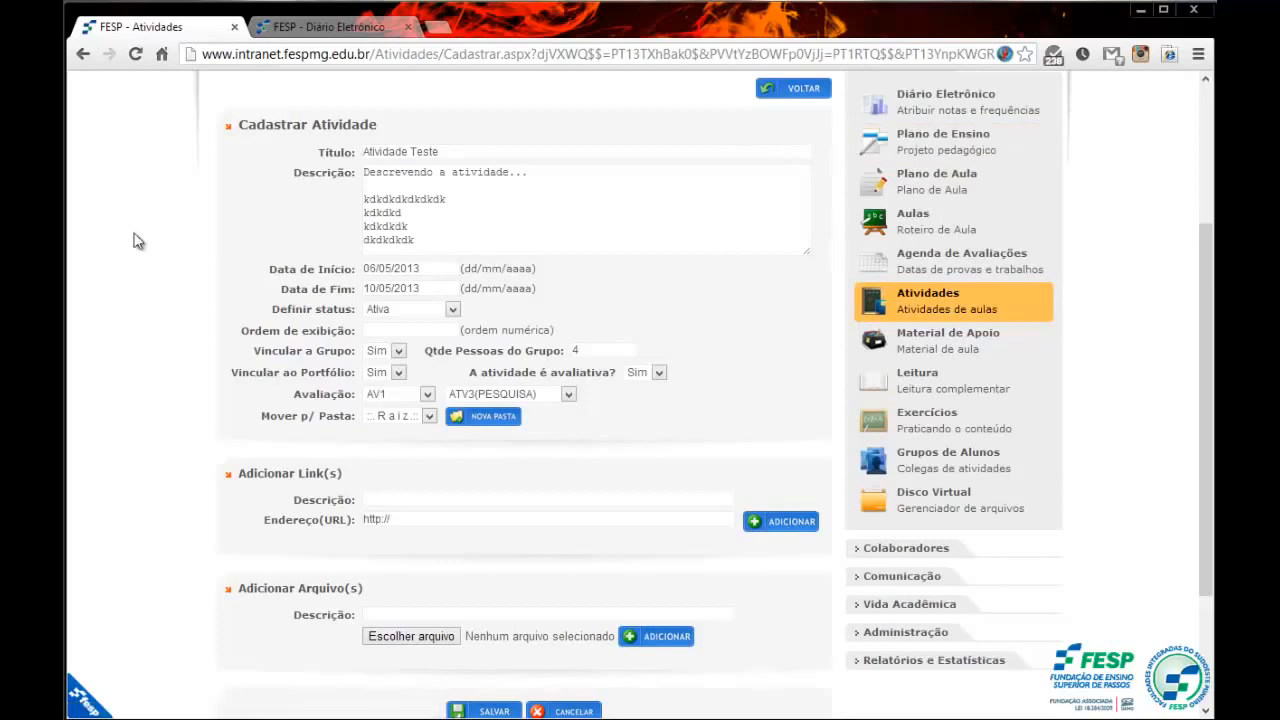
# Check the open classes in the Diário Eletrônico against the Banco de Dados II class name on the activity form
pyautogui.click(318, 42)
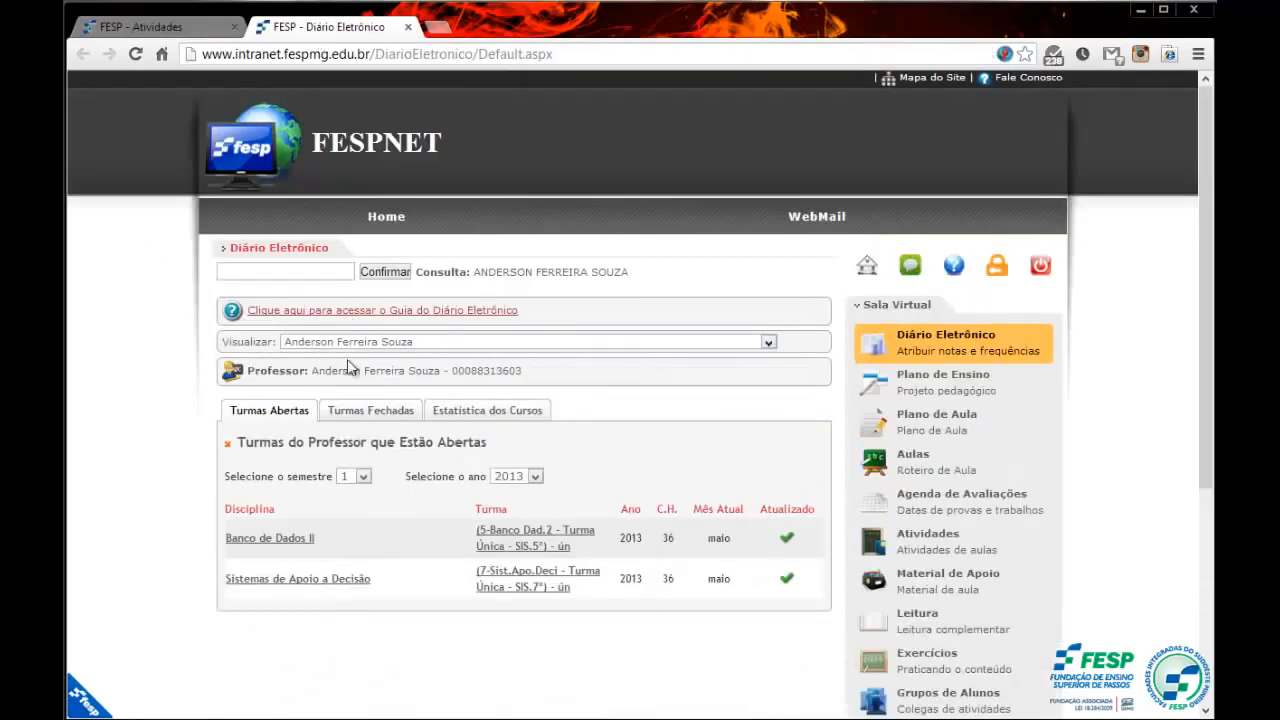
pyautogui.scroll(-1, 347, 359)
pyautogui.click(176, 28)
pyautogui.scroll(2, 341, 314)
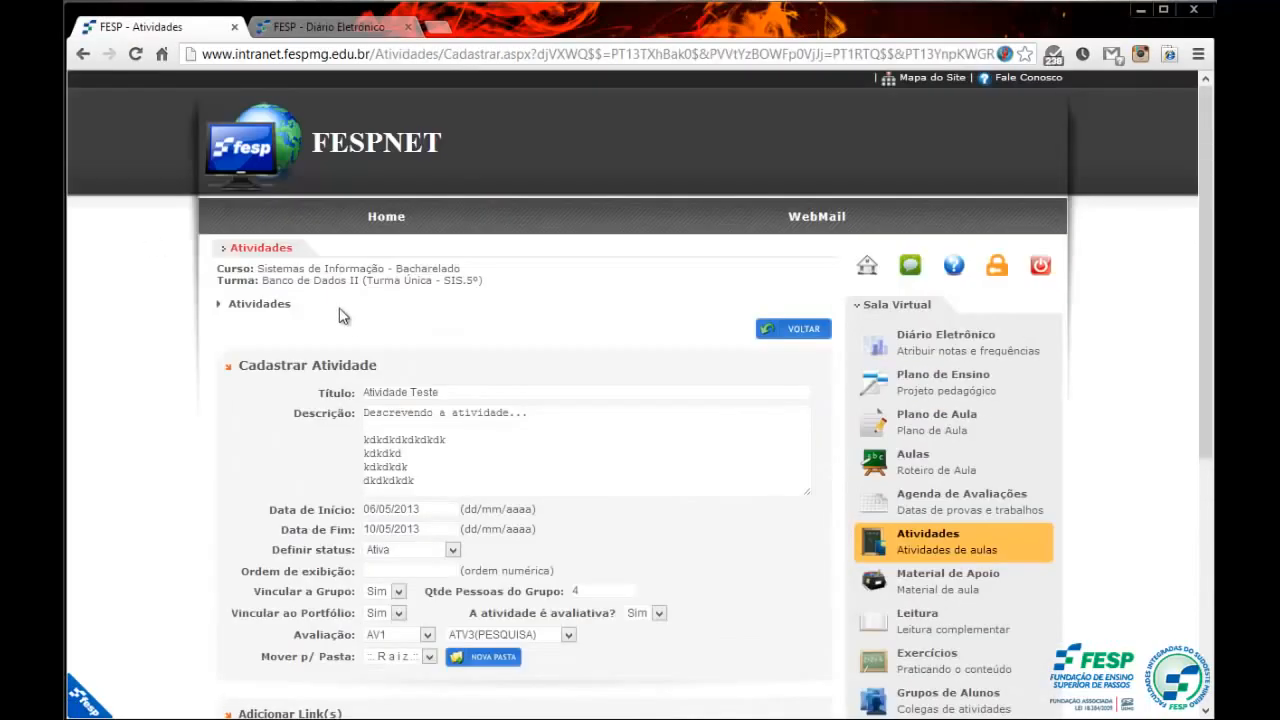
pyautogui.moveTo(284, 281); pyautogui.dragTo(353, 285)
# Open the grade distribution (Distribuição de Notas) of the Banco de Dados II class in the Diário Eletrônico
pyautogui.click(313, 40)
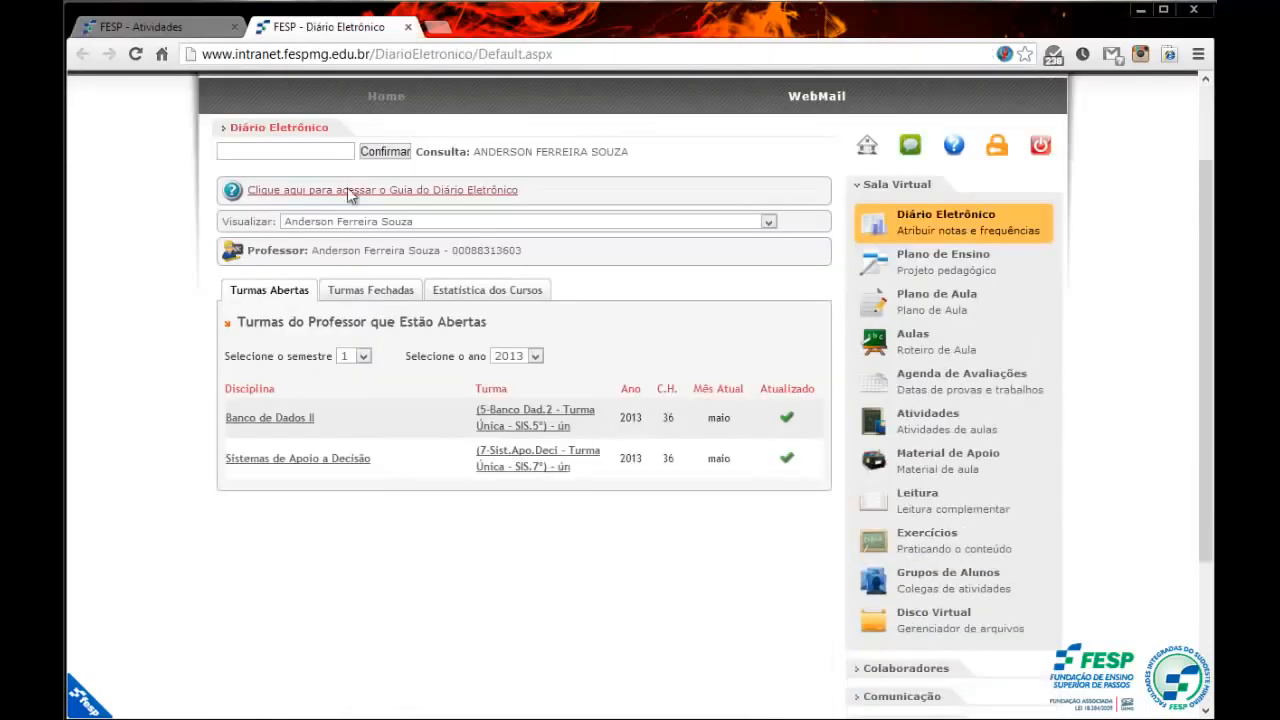
pyautogui.click(302, 428)
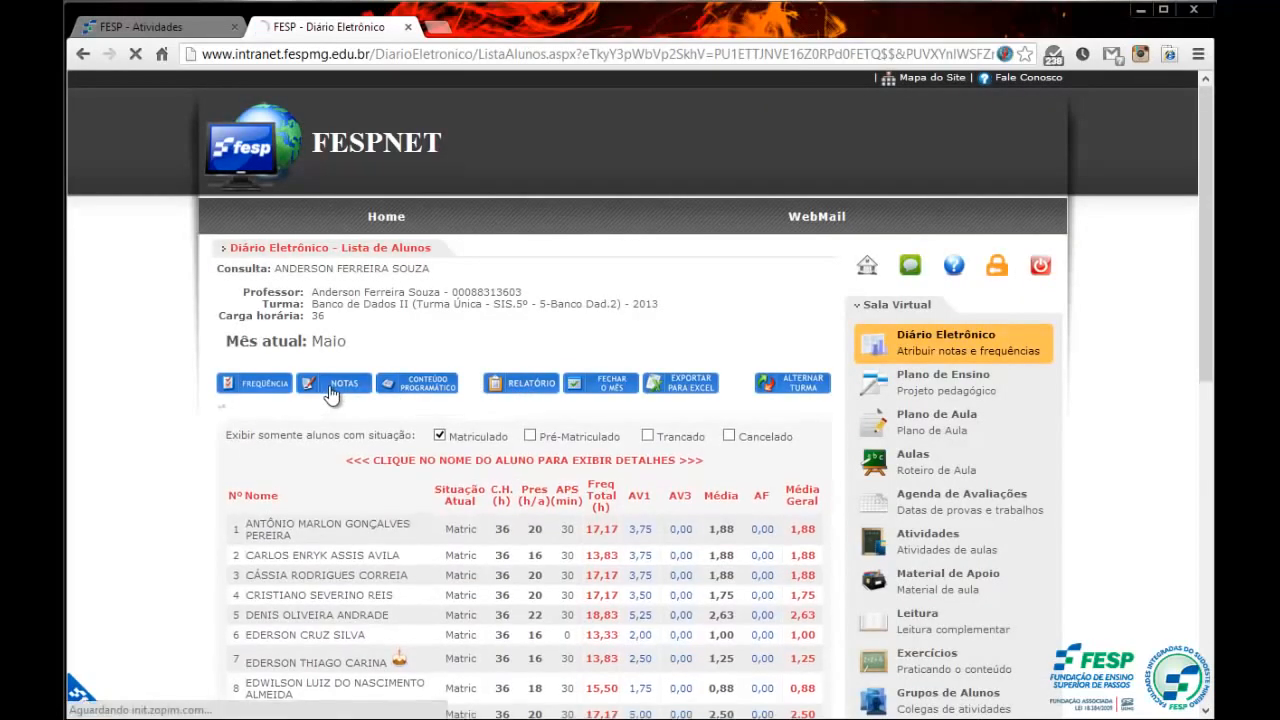
pyautogui.click(332, 392)
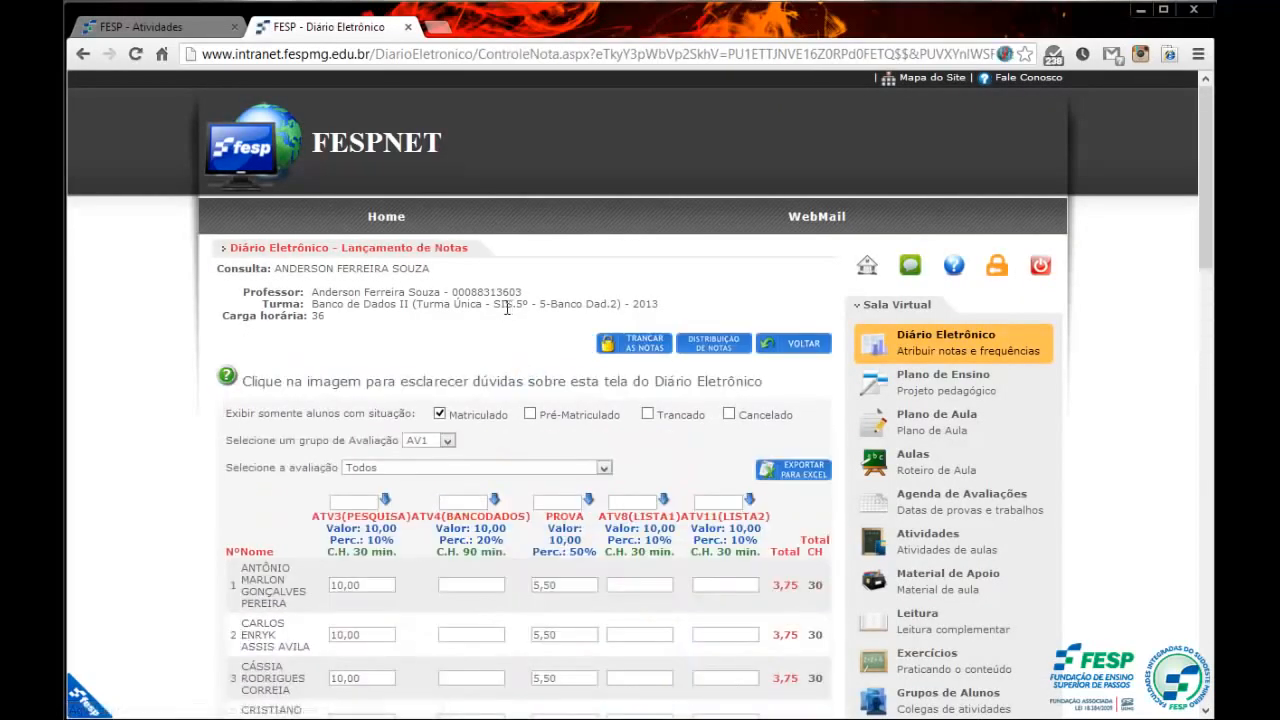
pyautogui.click(714, 345)
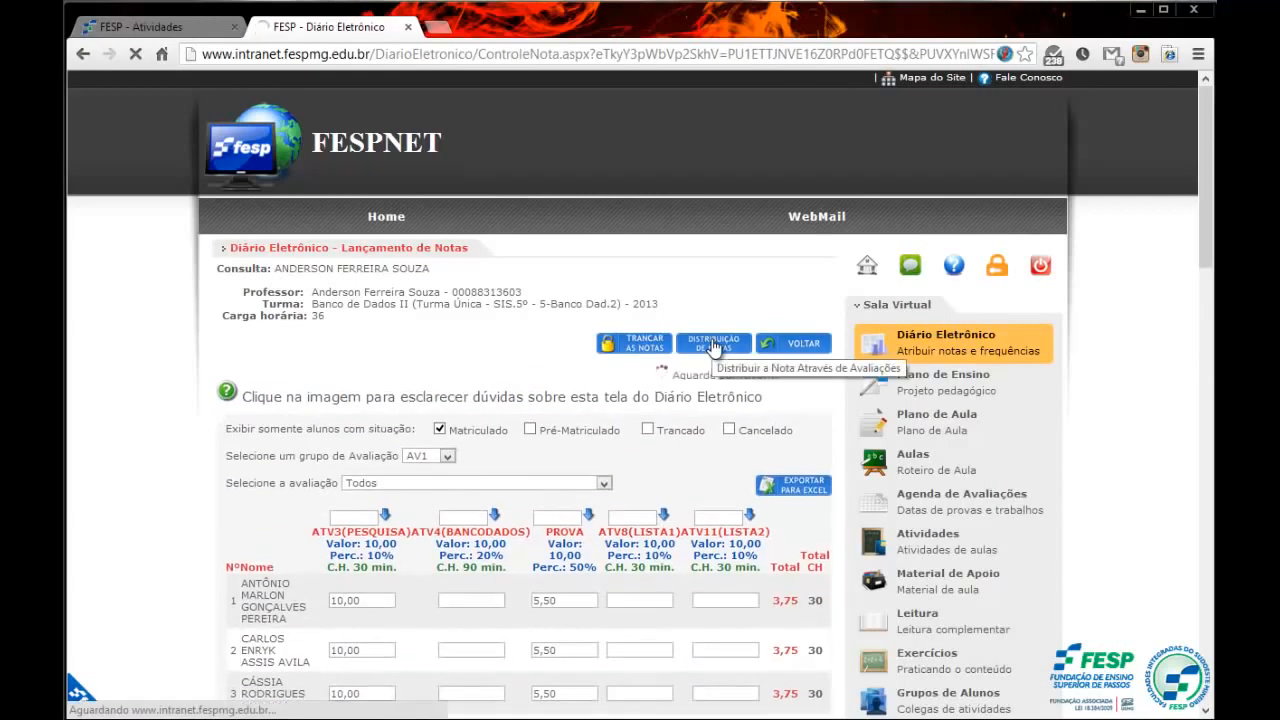
# Examine the portfolio link of each AV1 evaluation, particularly ATV4(BANCODADOS) and PROVA
pyautogui.scroll(-2, 591, 341)
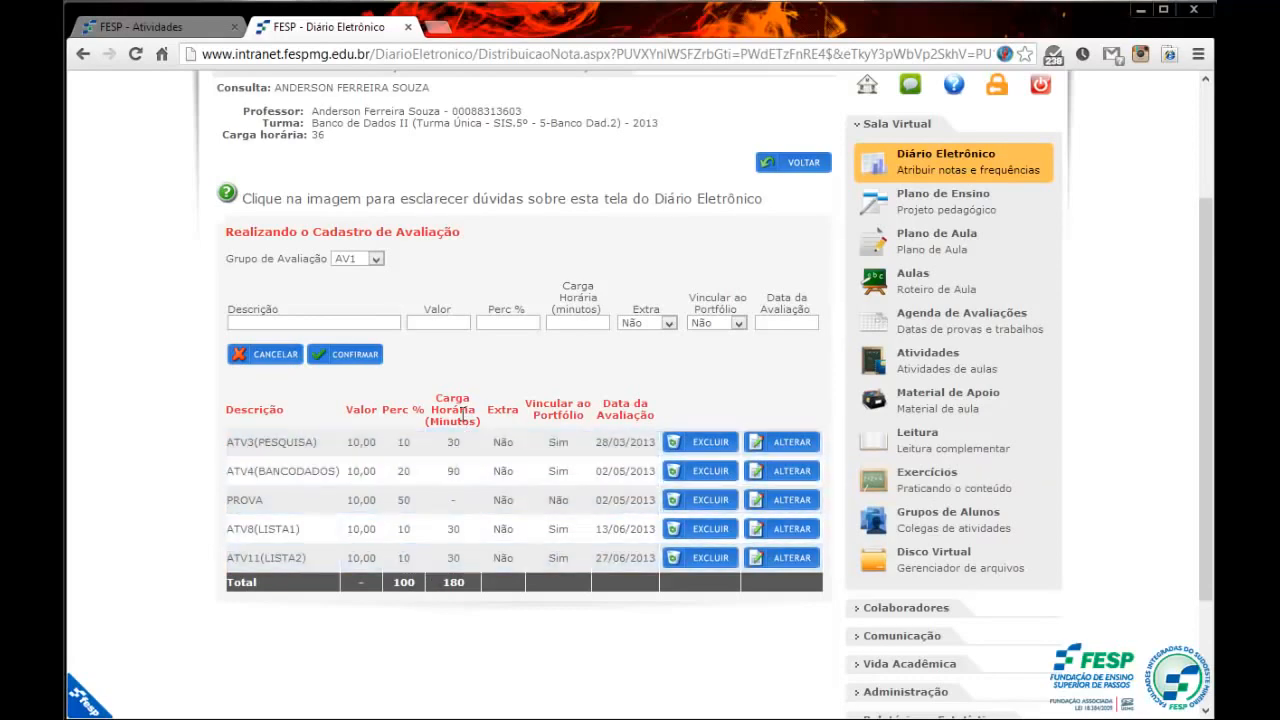
pyautogui.scroll(-1, 505, 619)
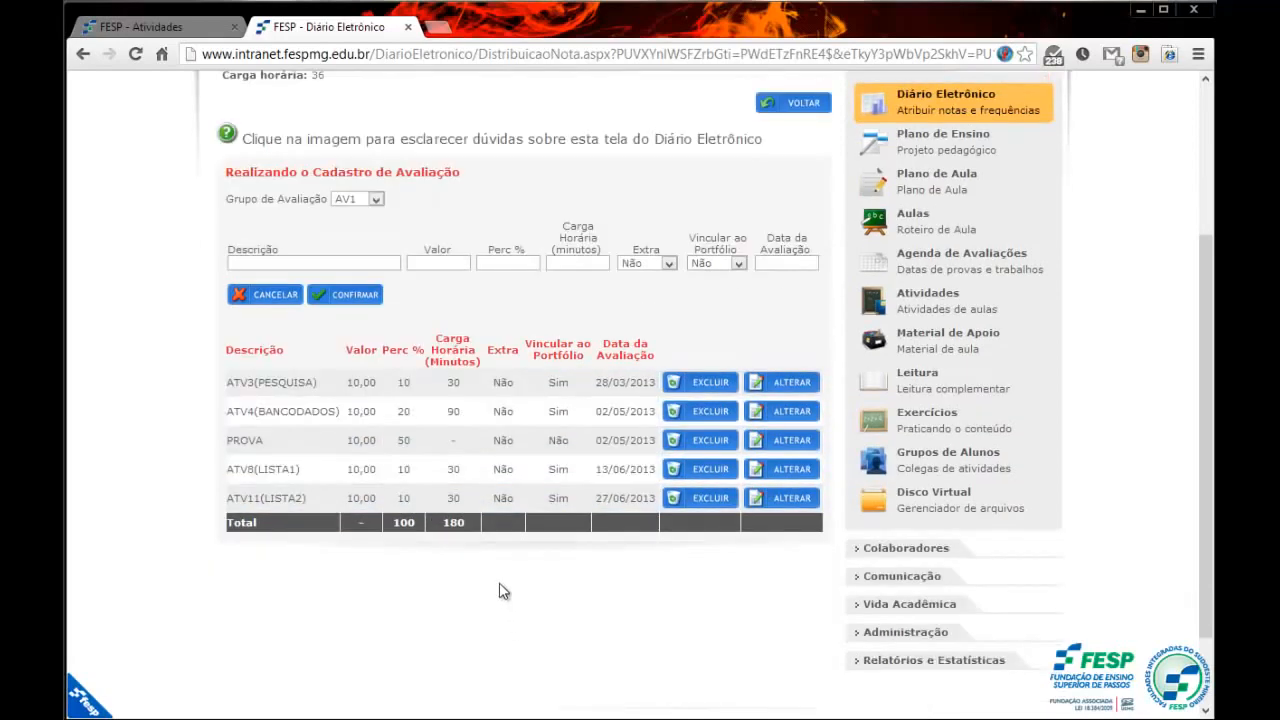
pyautogui.scroll(2, 503, 591)
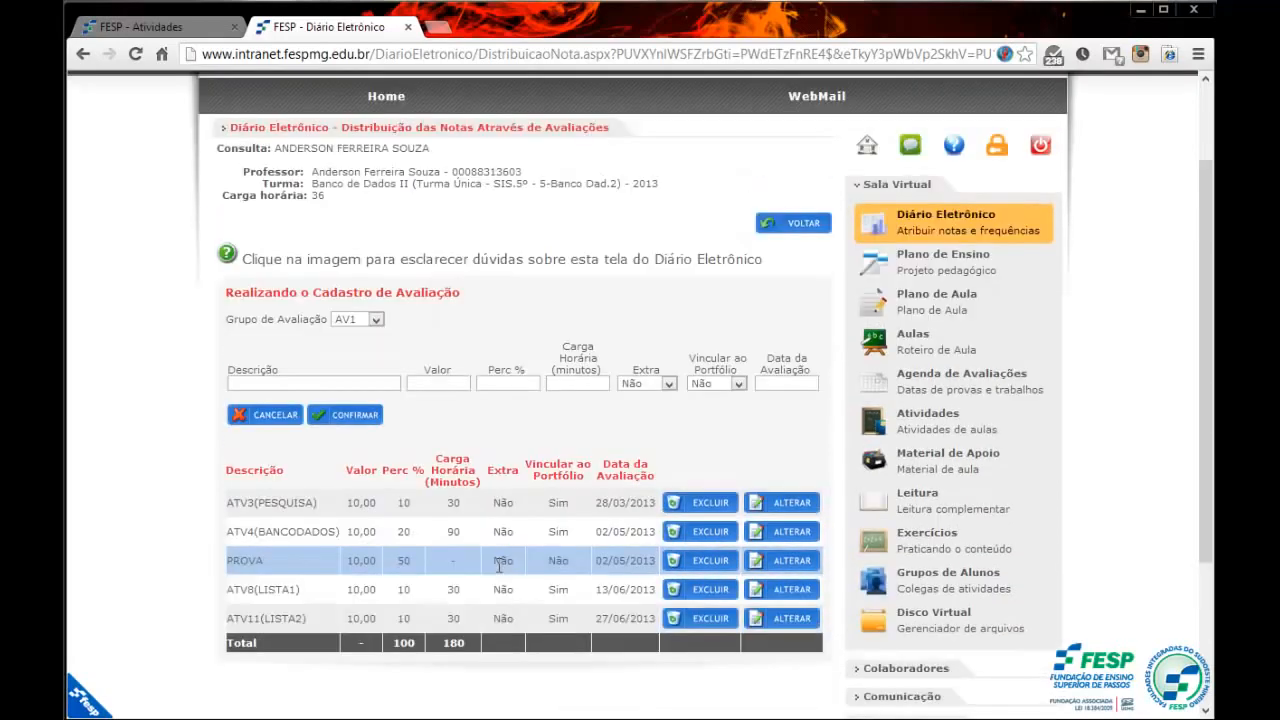
pyautogui.doubleClick(566, 533)
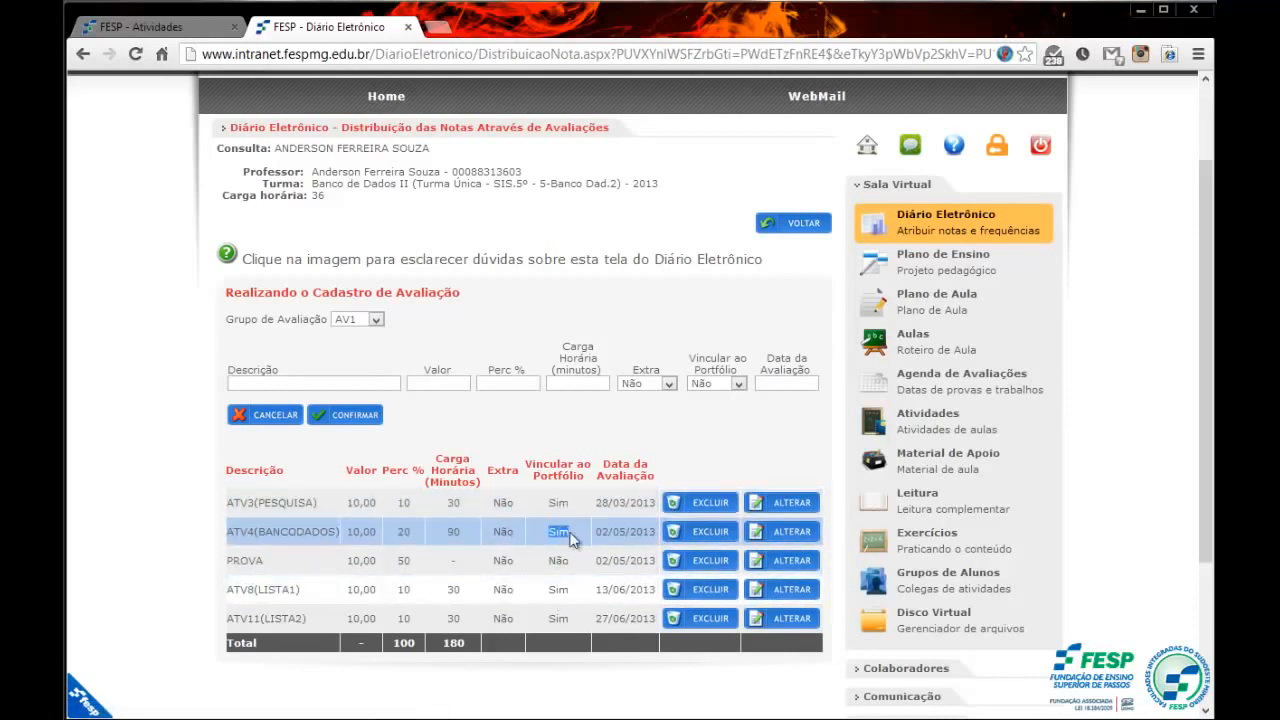
pyautogui.click(562, 558)
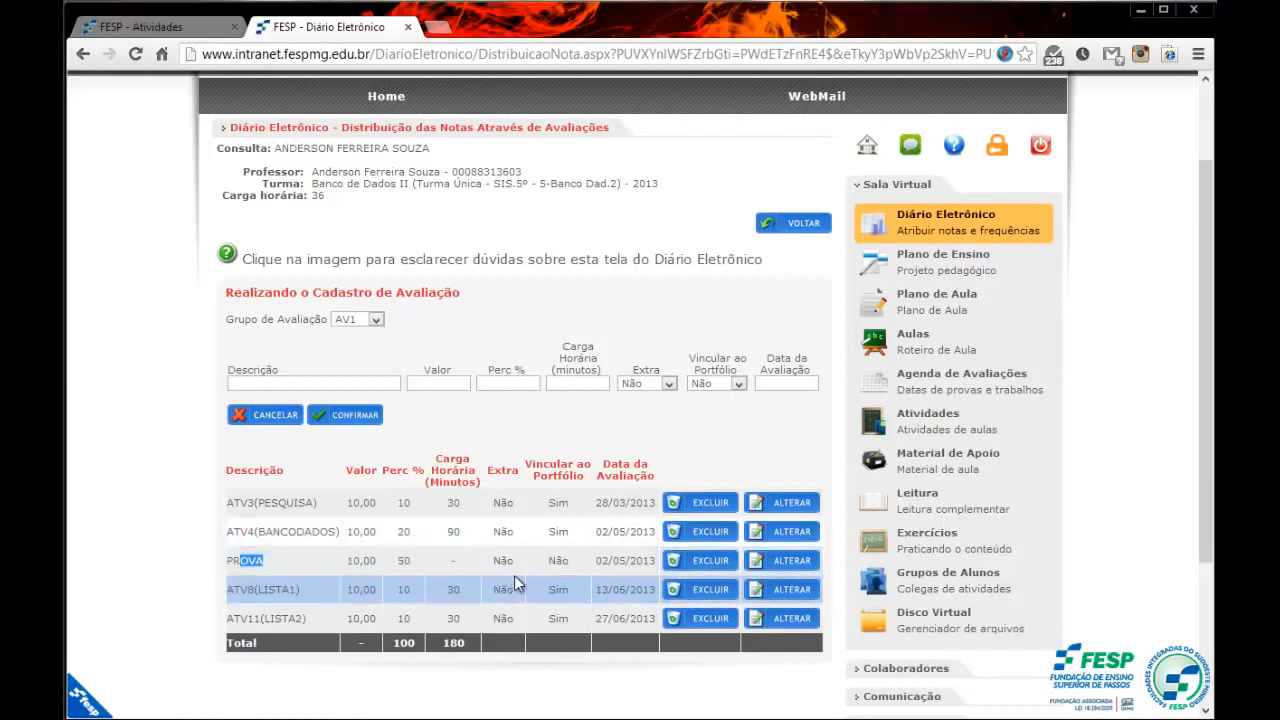
pyautogui.scroll(-1, 573, 499)
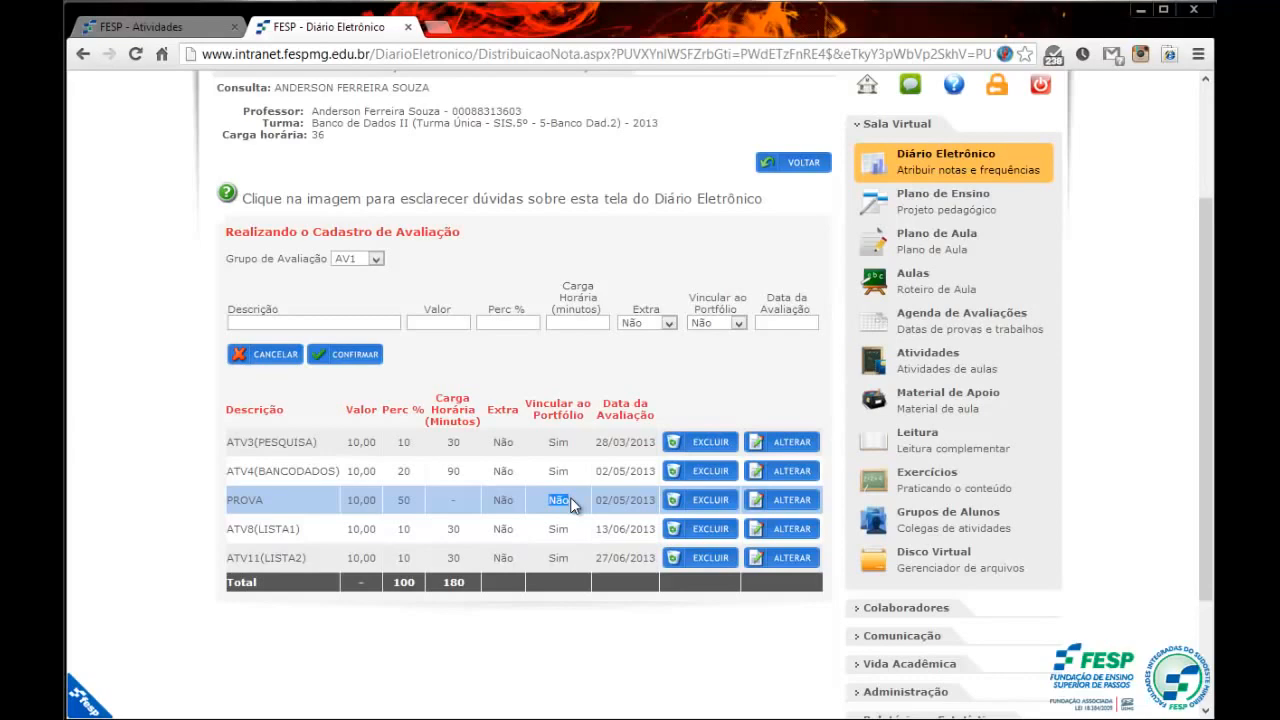
# Return to the grade entry page (Lançamento de Notas) and look over the students' grades for each AV1 evaluation
pyautogui.scroll(3, 573, 505)
pyautogui.click(801, 345)
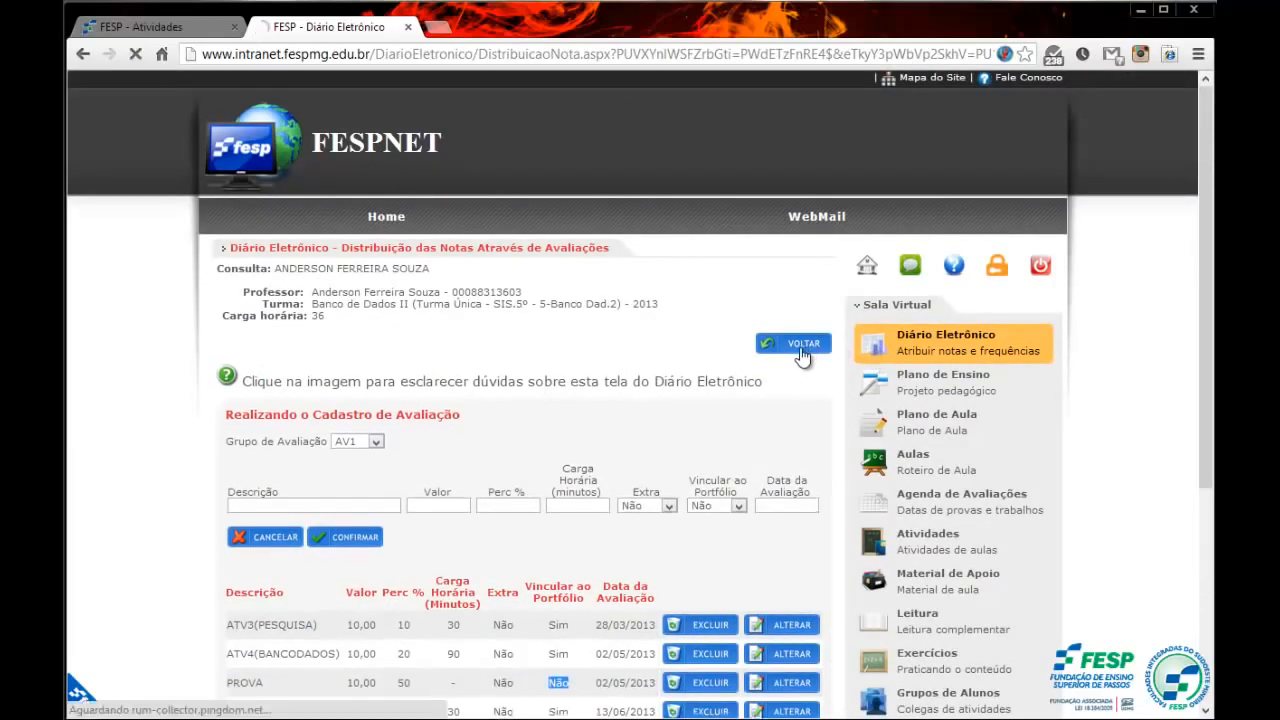
pyautogui.scroll(-3, 575, 370)
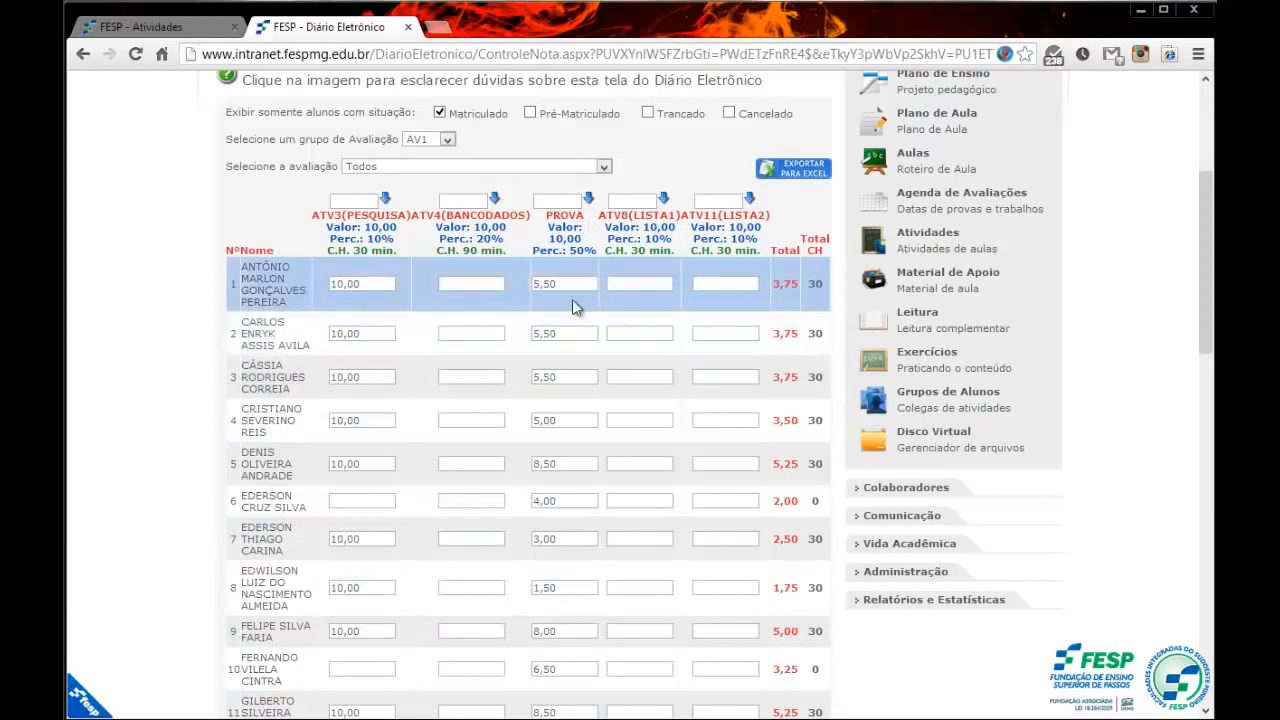
pyautogui.scroll(1, 662, 202)
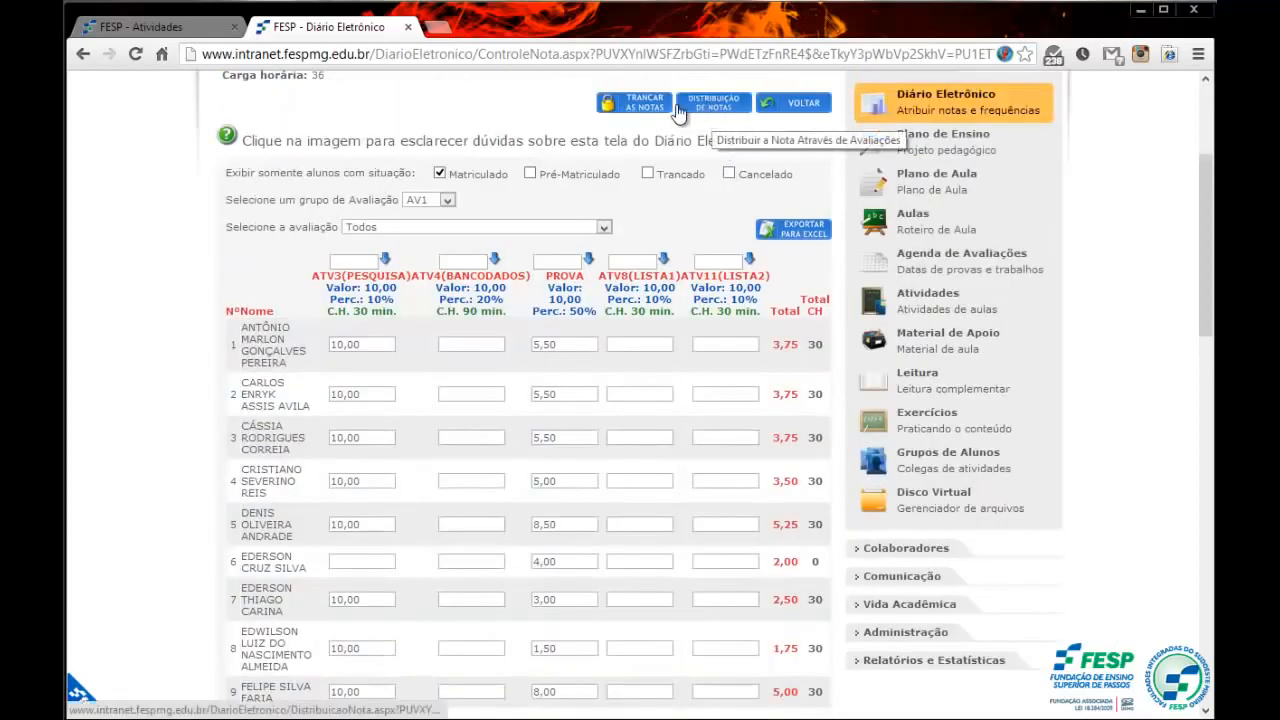
# Reopen the grade distribution and examine the Data da Avaliação of the AV1 evaluations from ATV3(PESQUISA) to ATV11(LISTA2)
pyautogui.click(716, 110)
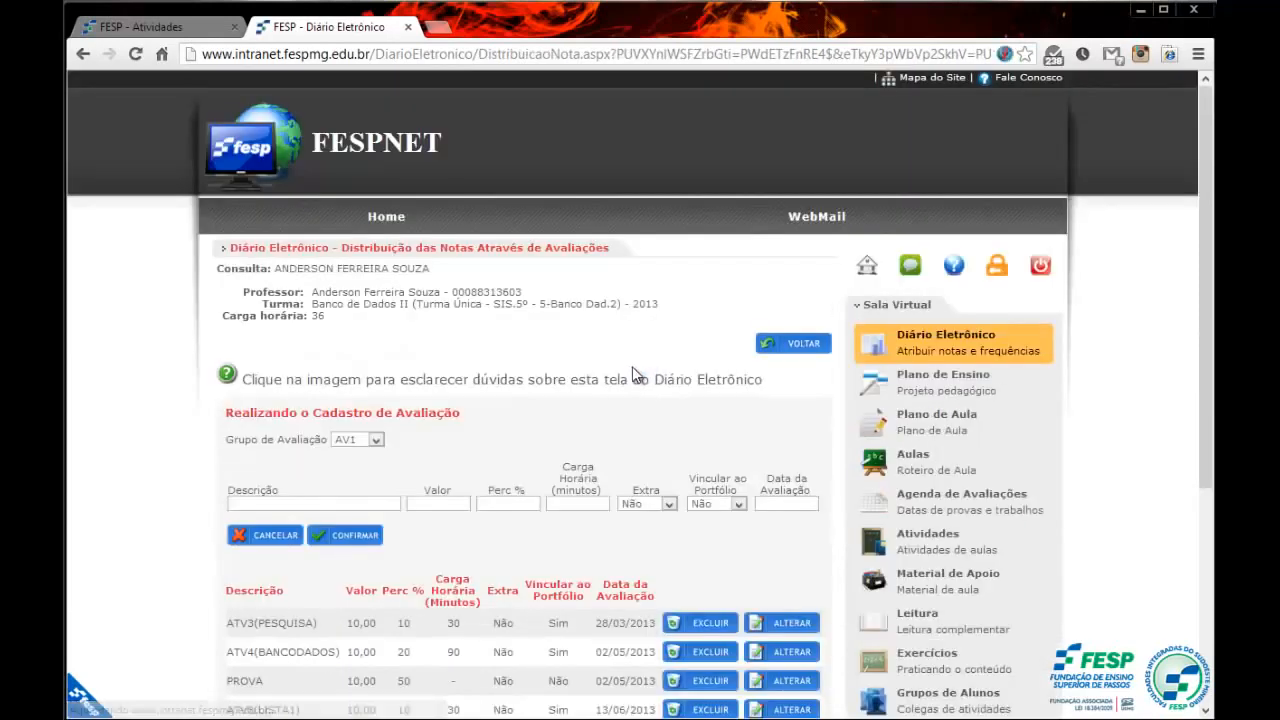
pyautogui.scroll(-3, 632, 366)
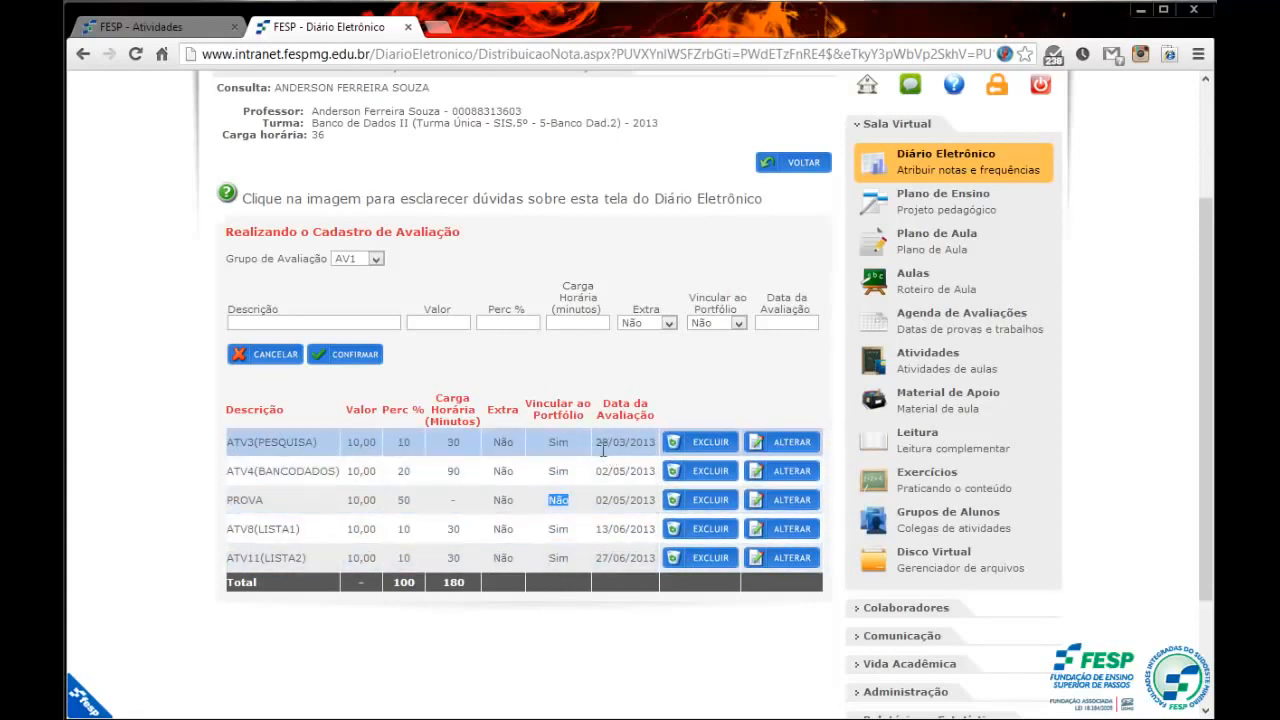
pyautogui.moveTo(597, 441); pyautogui.dragTo(622, 563)
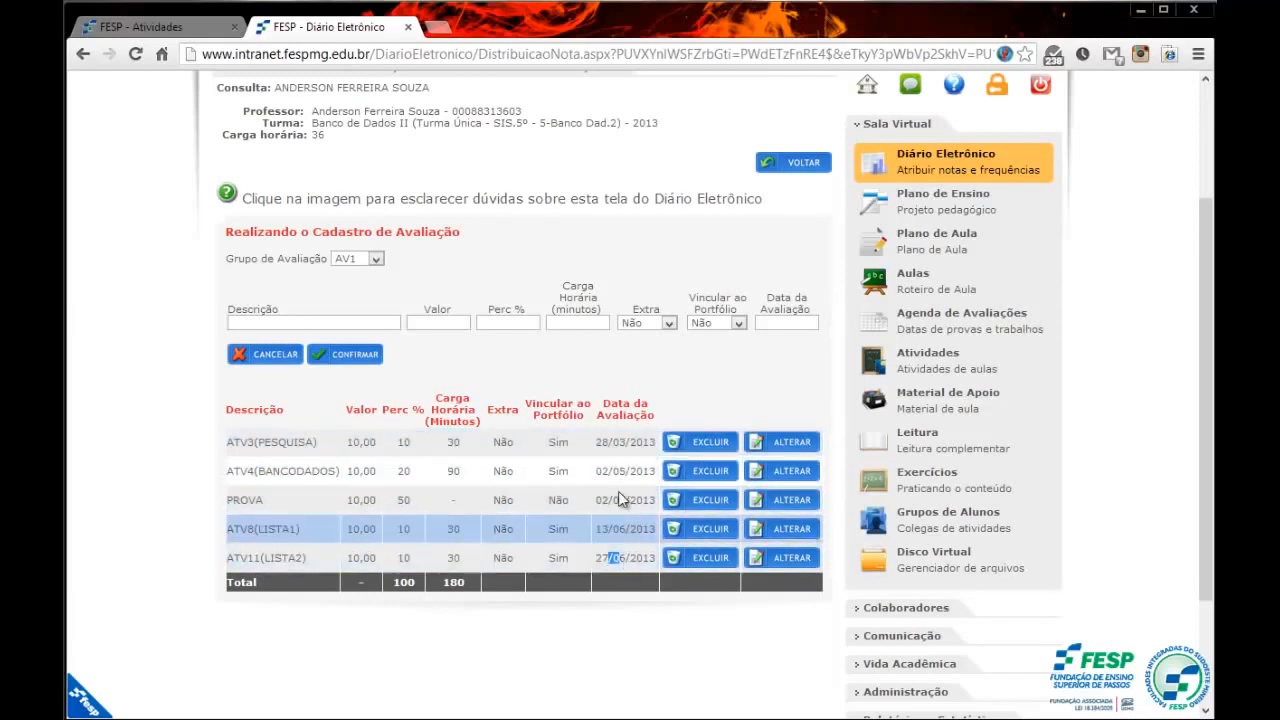
pyautogui.scroll(2, 620, 488)
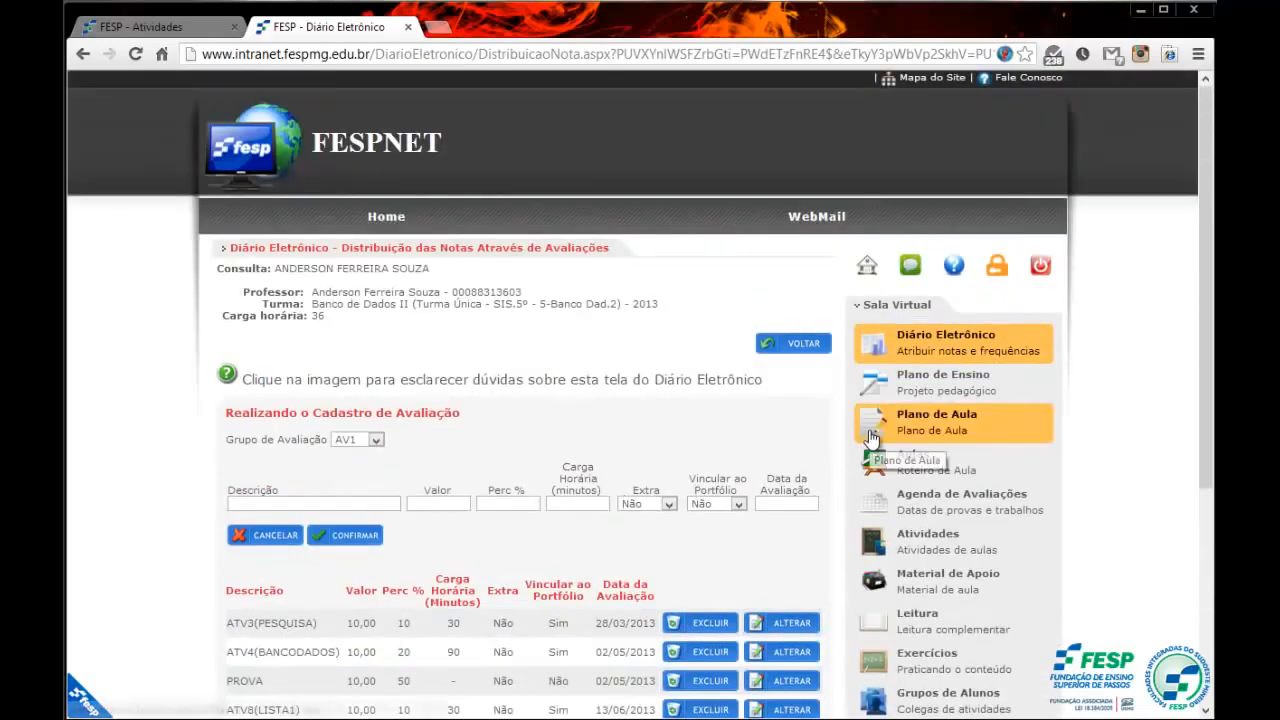
pyautogui.scroll(-1, 922, 500)
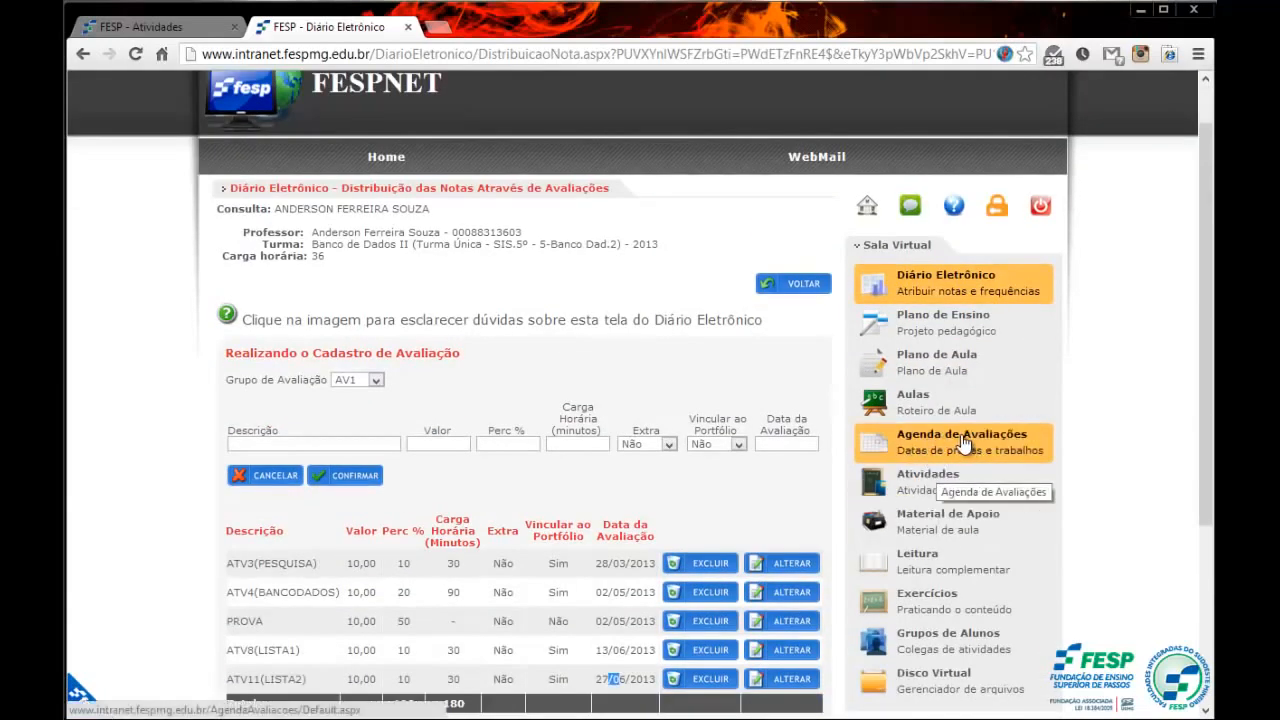
# Open the Agenda de Avaliações in a separate tab and compare its evaluations and end dates with the AV1 grade distribution
pyautogui.middleClick(963, 449)
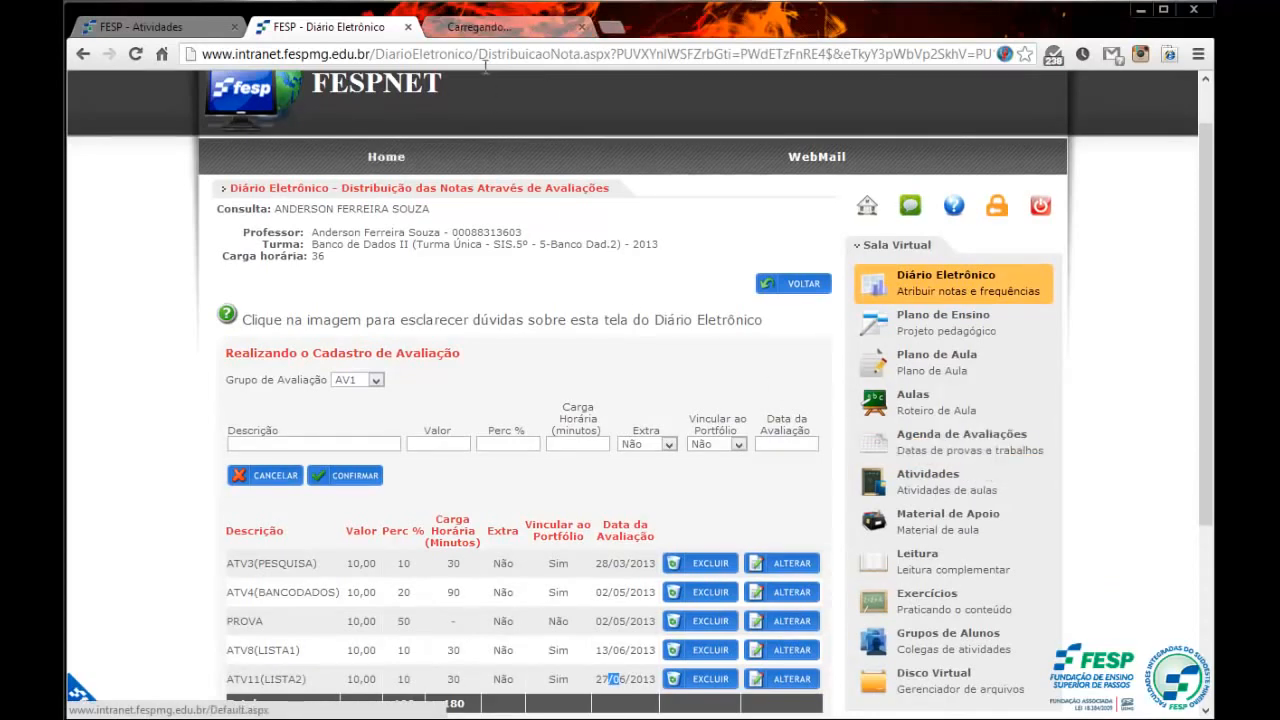
pyautogui.click(491, 30)
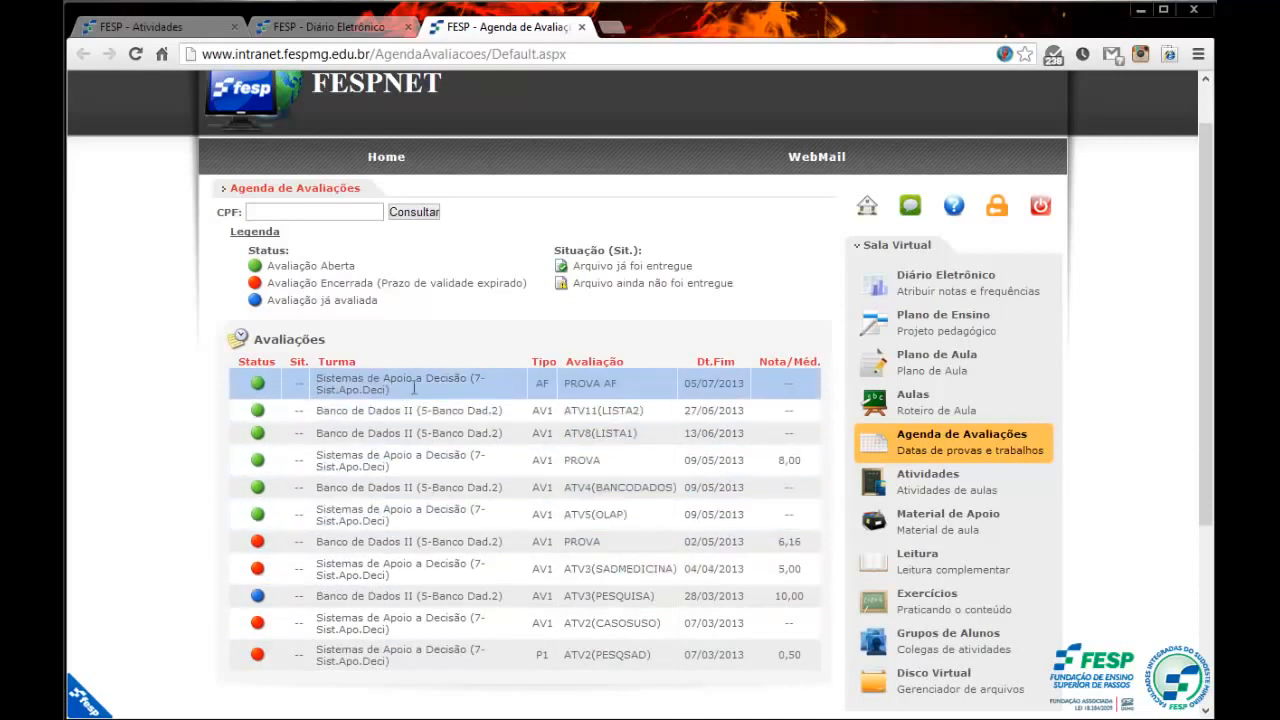
pyautogui.click(145, 22)
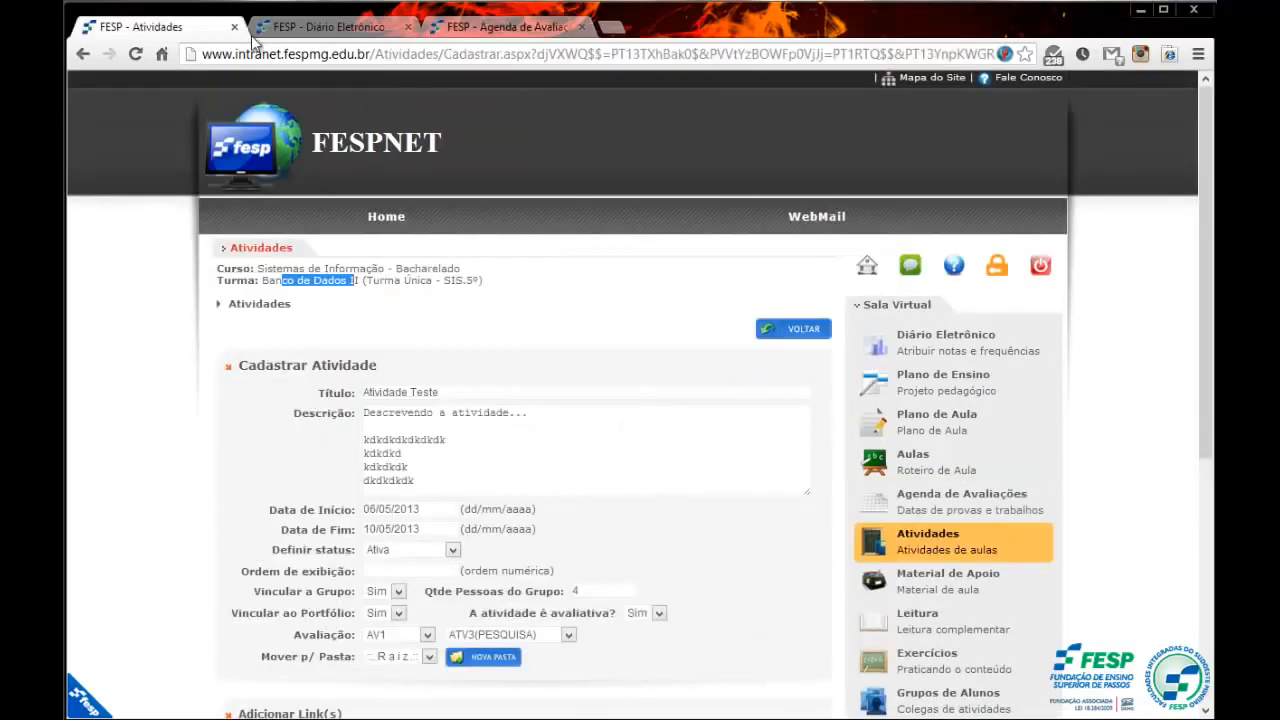
pyautogui.click(262, 30)
pyautogui.click(476, 30)
pyautogui.click(322, 30)
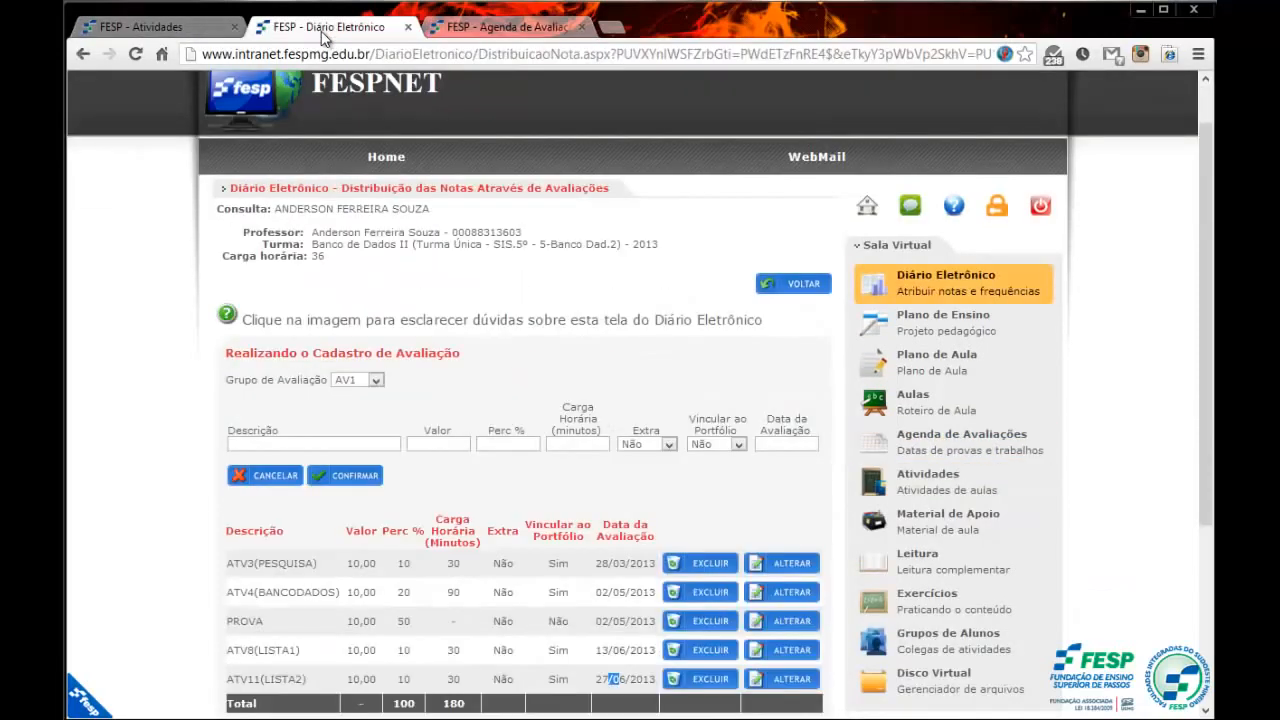
pyautogui.scroll(-1, 484, 327)
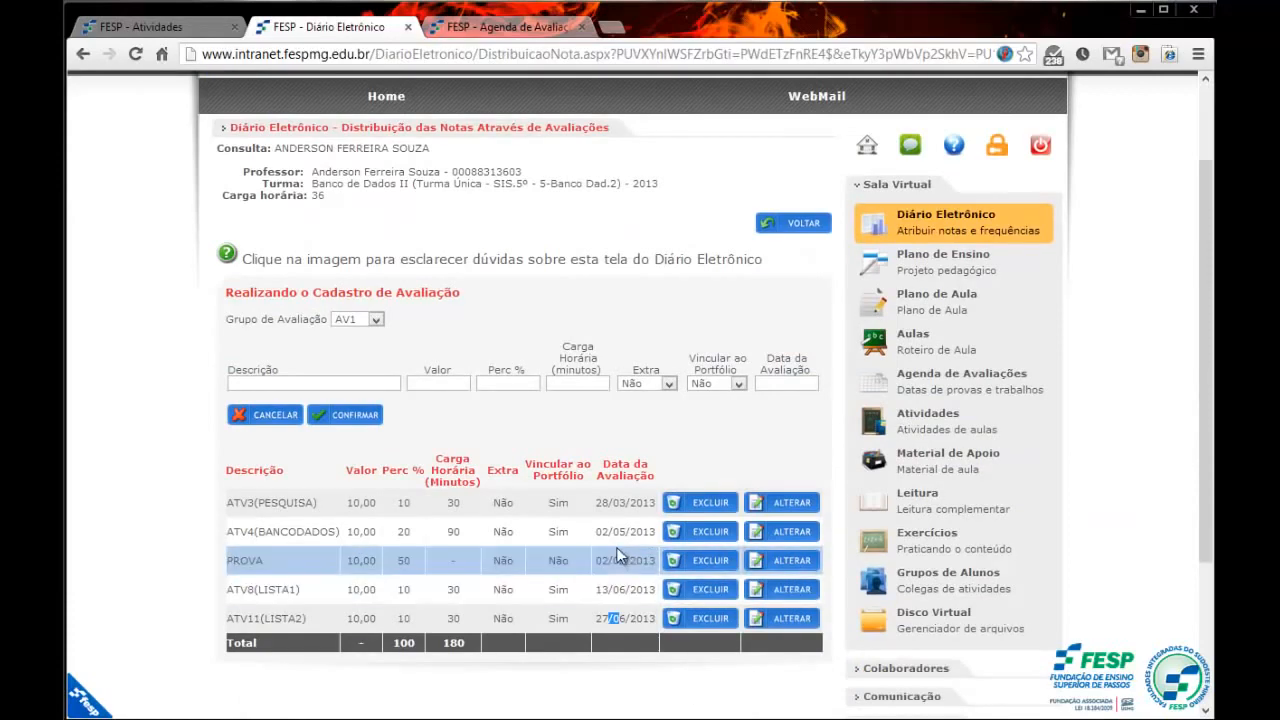
pyautogui.click(490, 27)
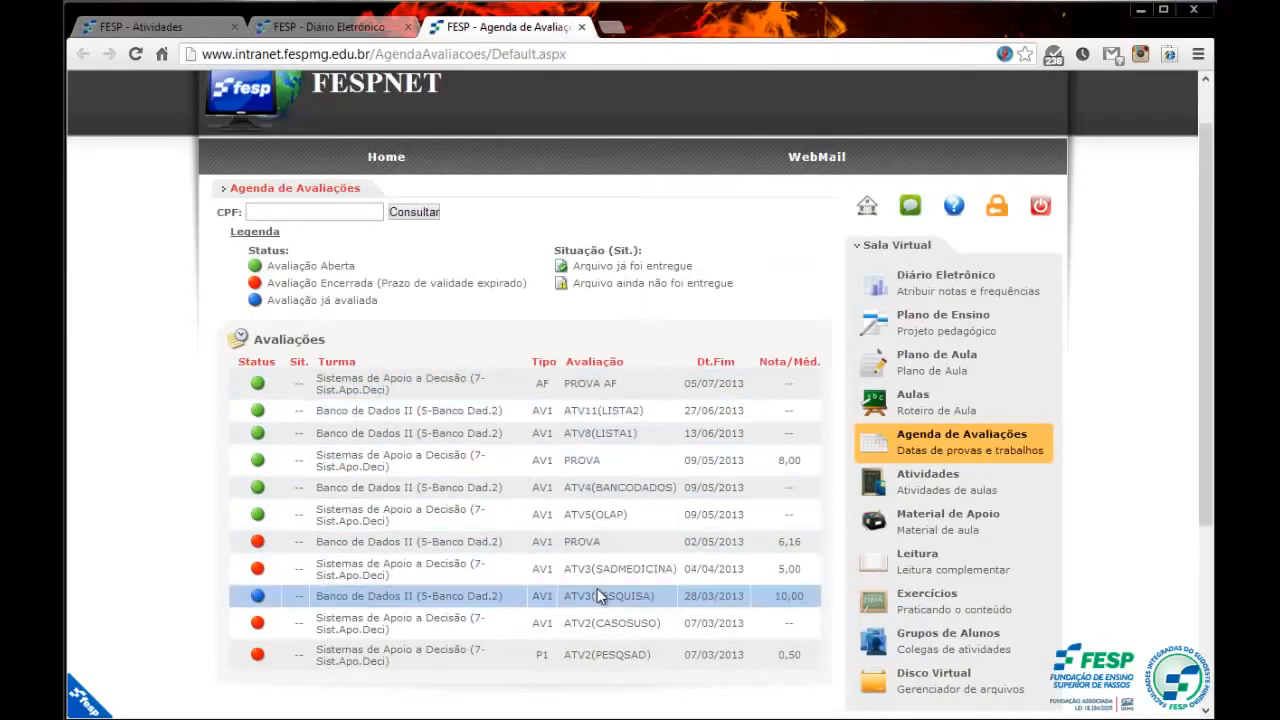
pyautogui.click(330, 27)
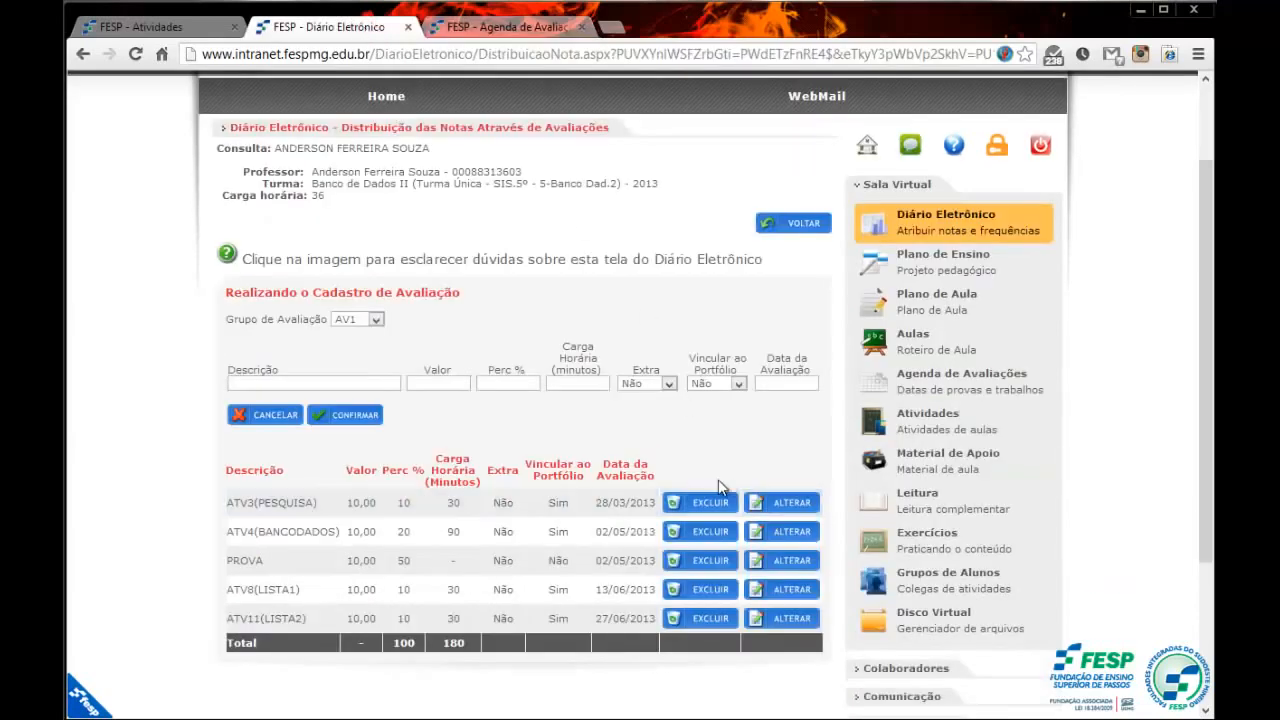
pyautogui.scroll(-1, 715, 447)
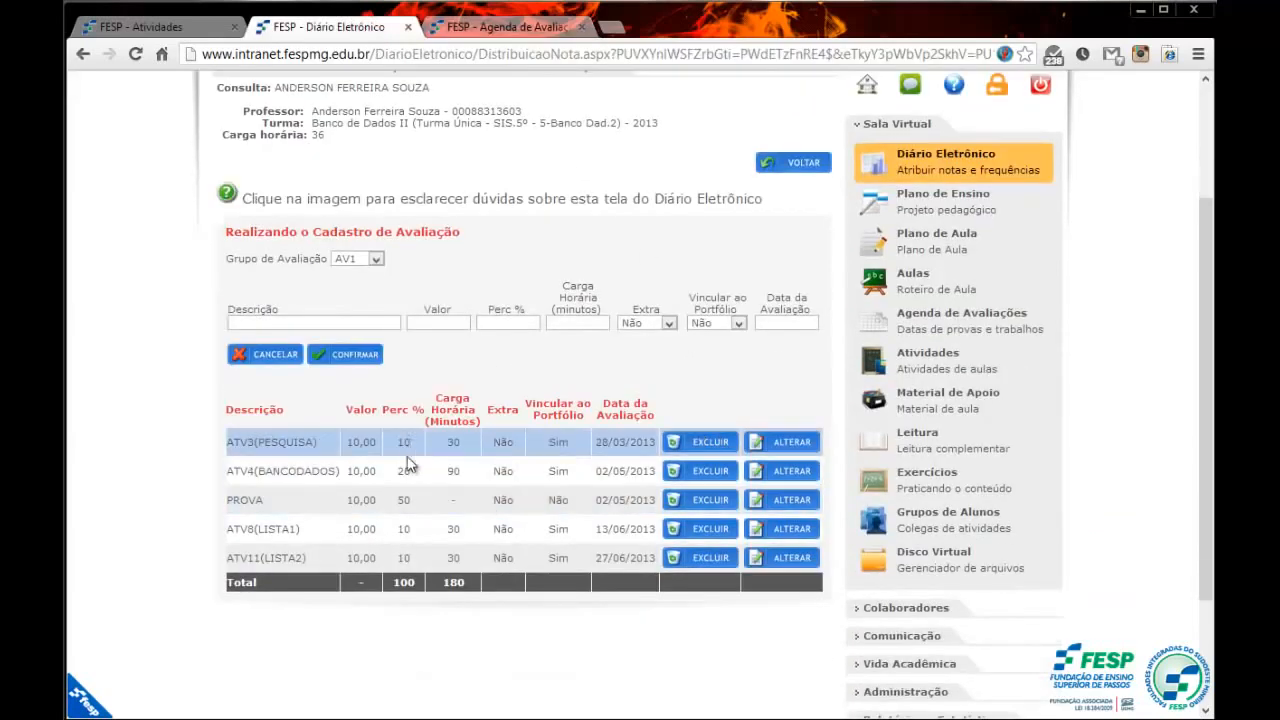
# Check the evaluation options in the Cadastrar Atividade form, then examine the percentage and workload of ATV8(LISTA1) in the grade distribution
pyautogui.click(168, 29)
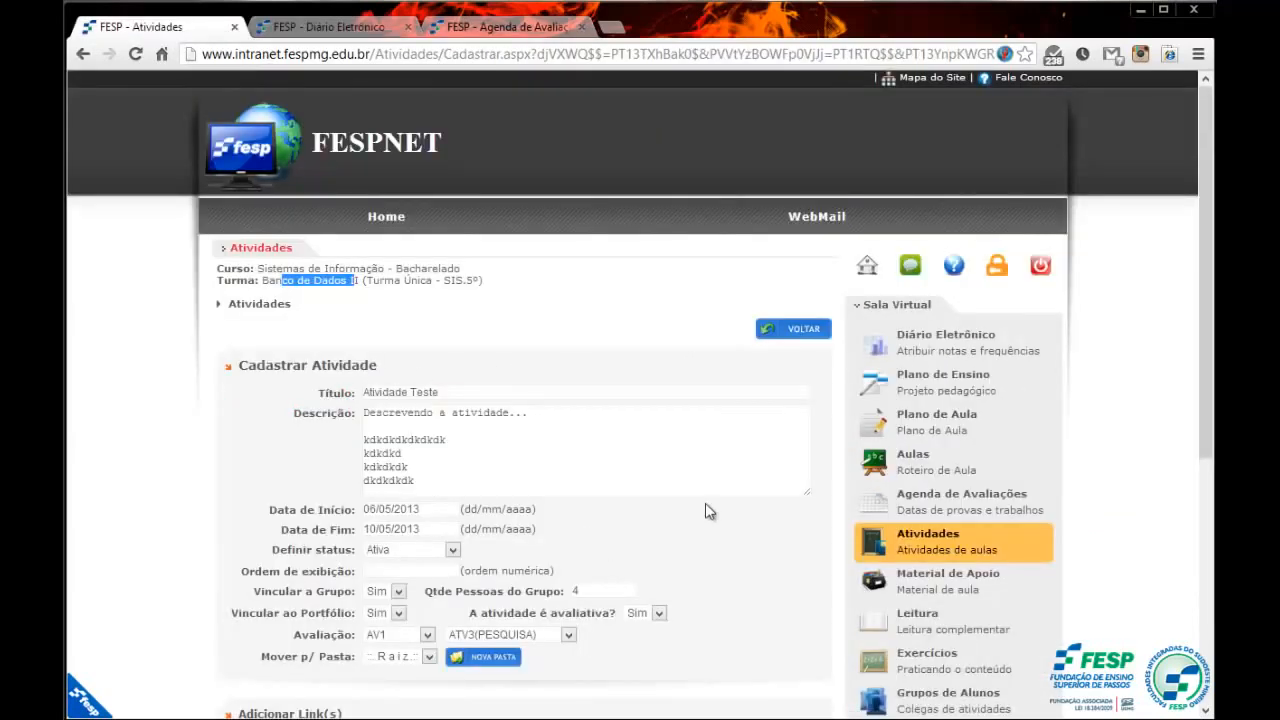
pyautogui.scroll(-3, 706, 511)
pyautogui.click(566, 453)
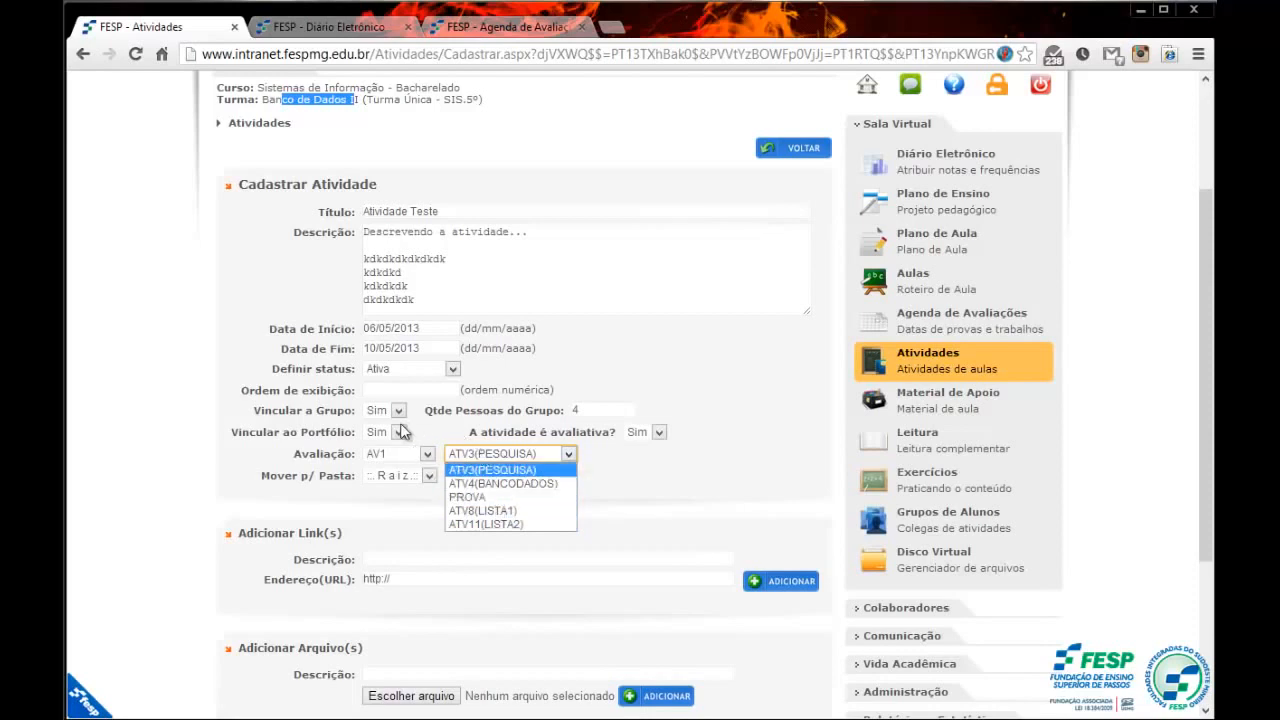
pyautogui.click(325, 26)
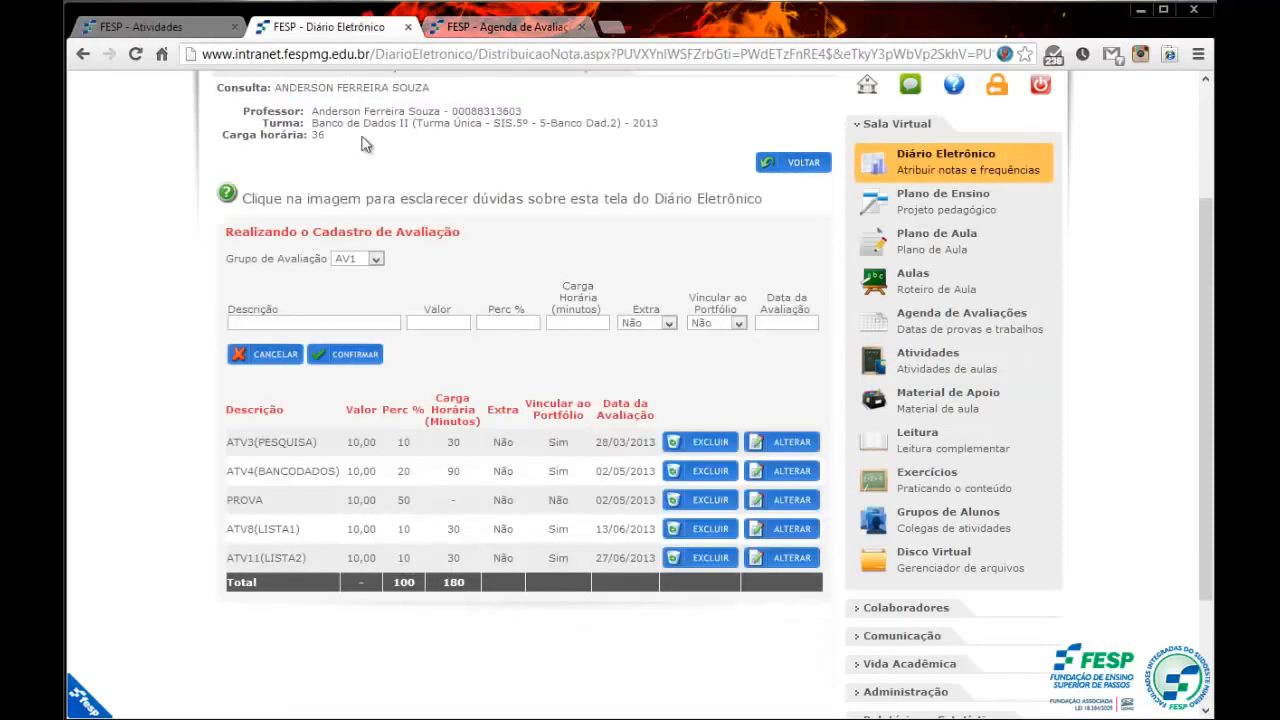
pyautogui.moveTo(230, 529); pyautogui.dragTo(310, 528)
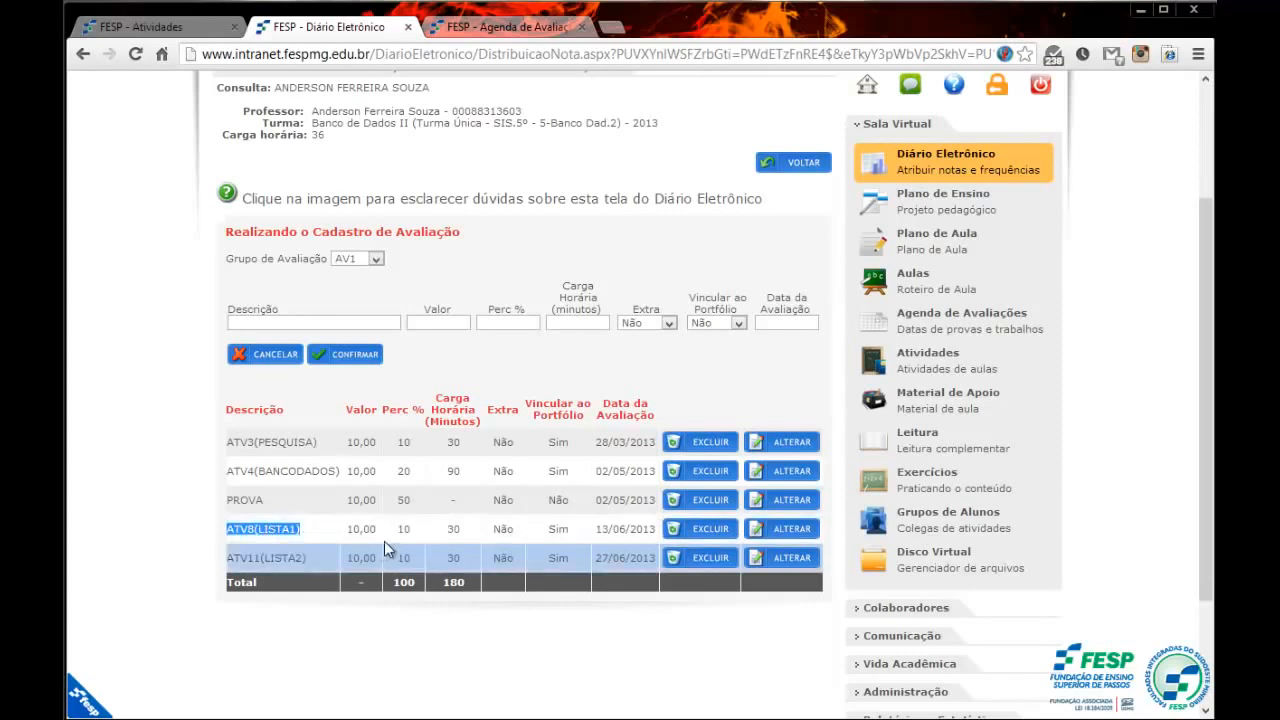
pyautogui.moveTo(396, 530); pyautogui.dragTo(412, 530)
pyautogui.click(446, 529)
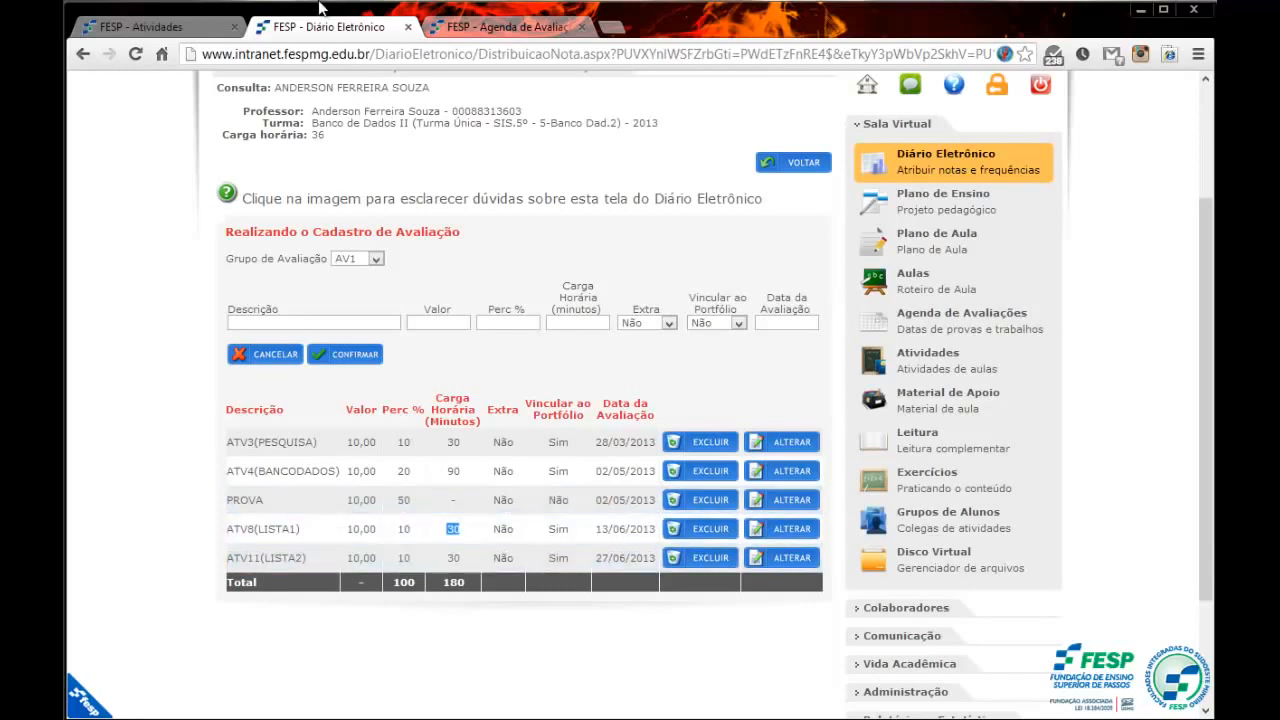
pyautogui.moveTo(254, 529); pyautogui.dragTo(311, 533)
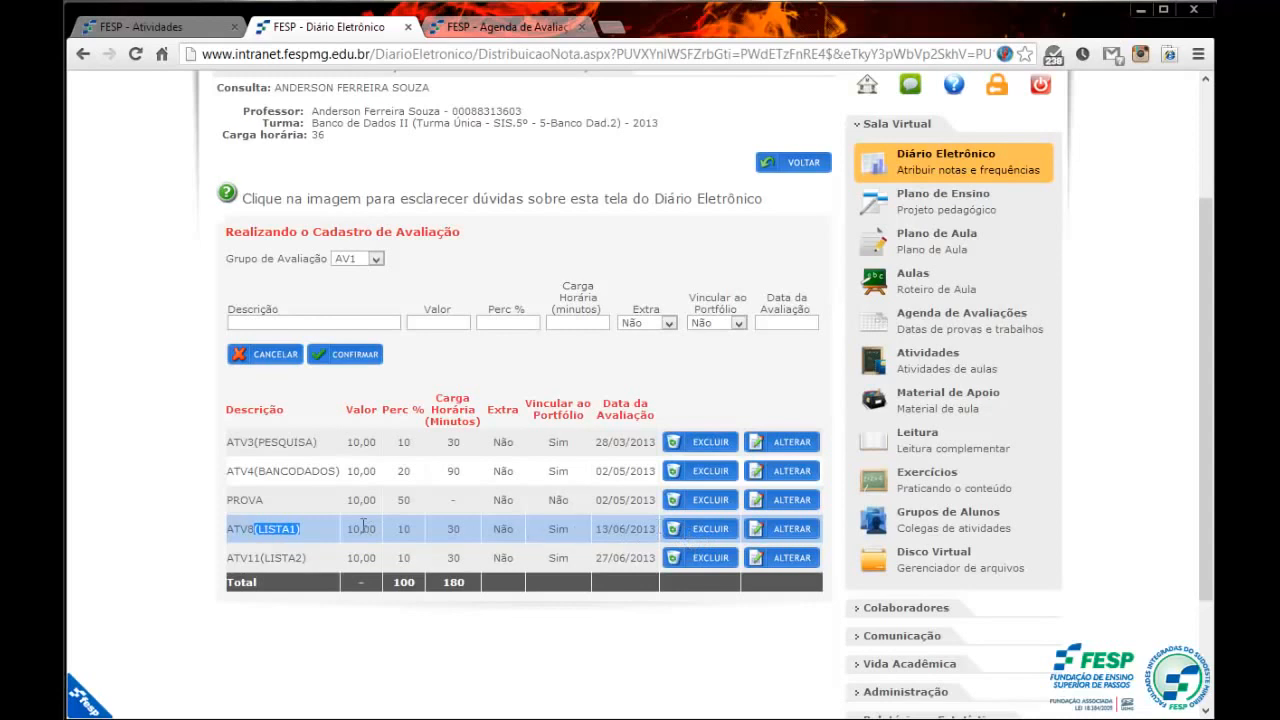
# Set the evaluation of the activity Atividade Teste to ATV8(LISTA1) within group AV1
pyautogui.click(193, 22)
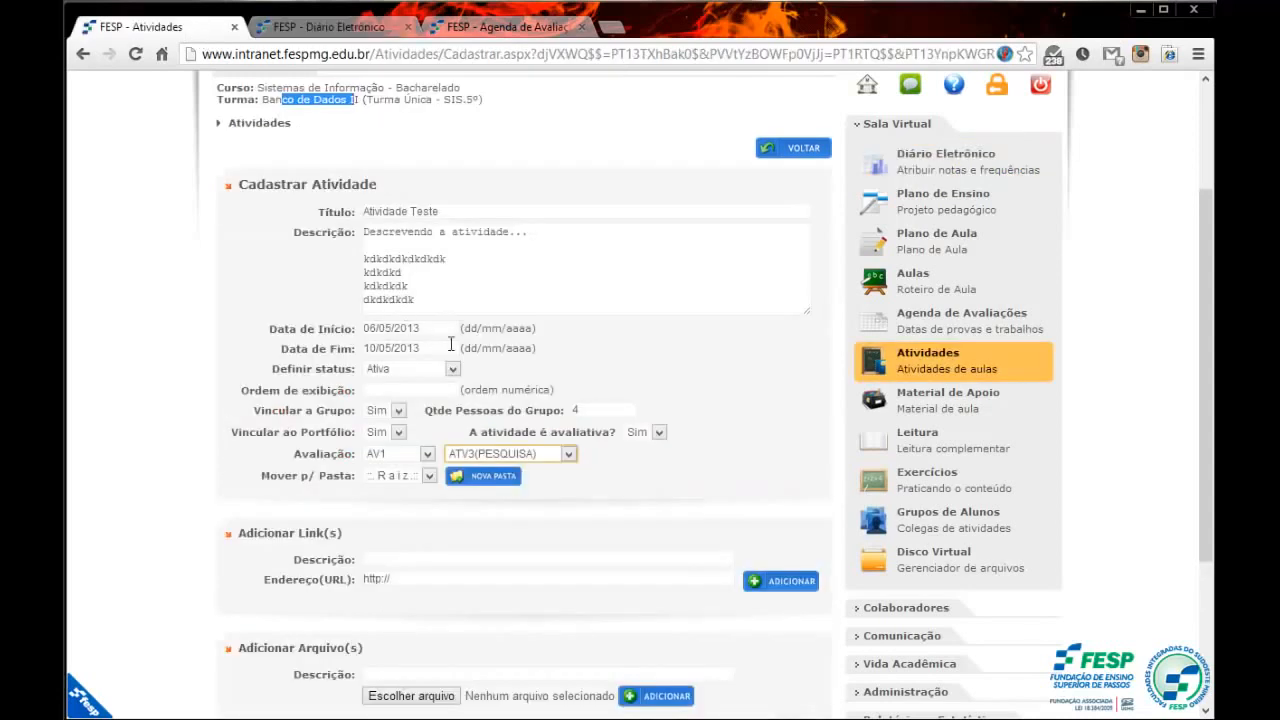
pyautogui.click(565, 457)
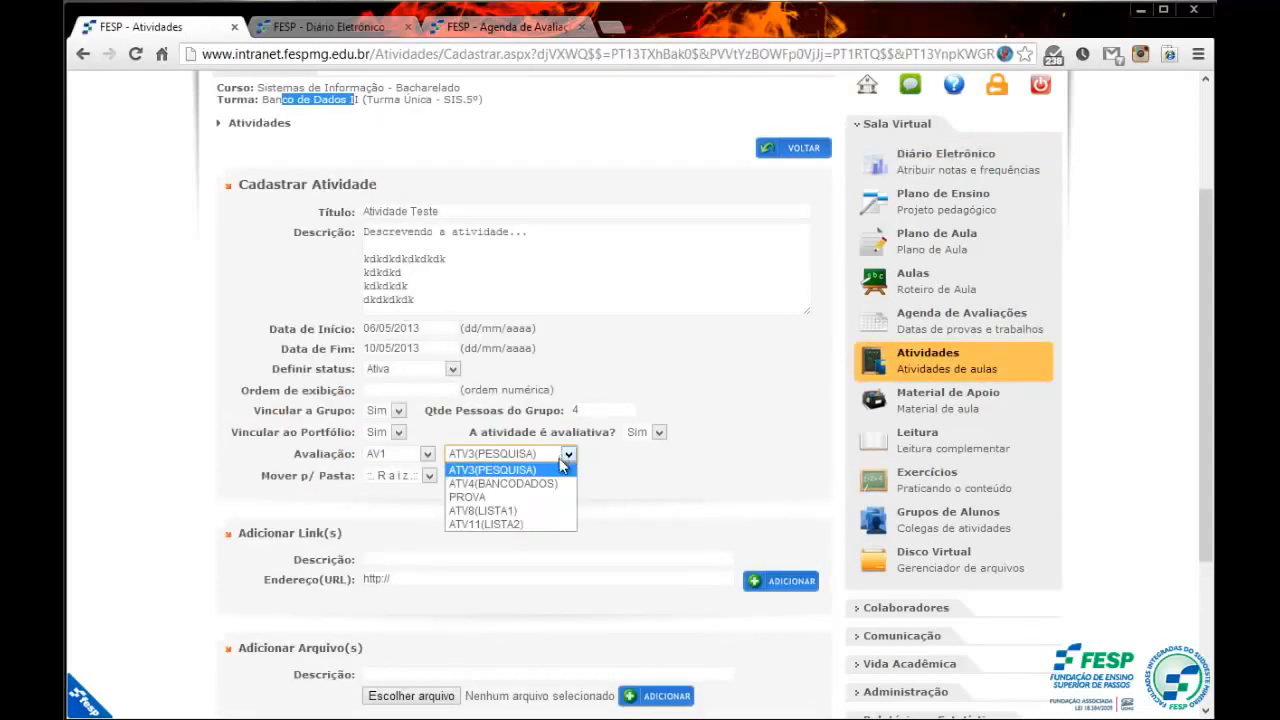
pyautogui.click(490, 519)
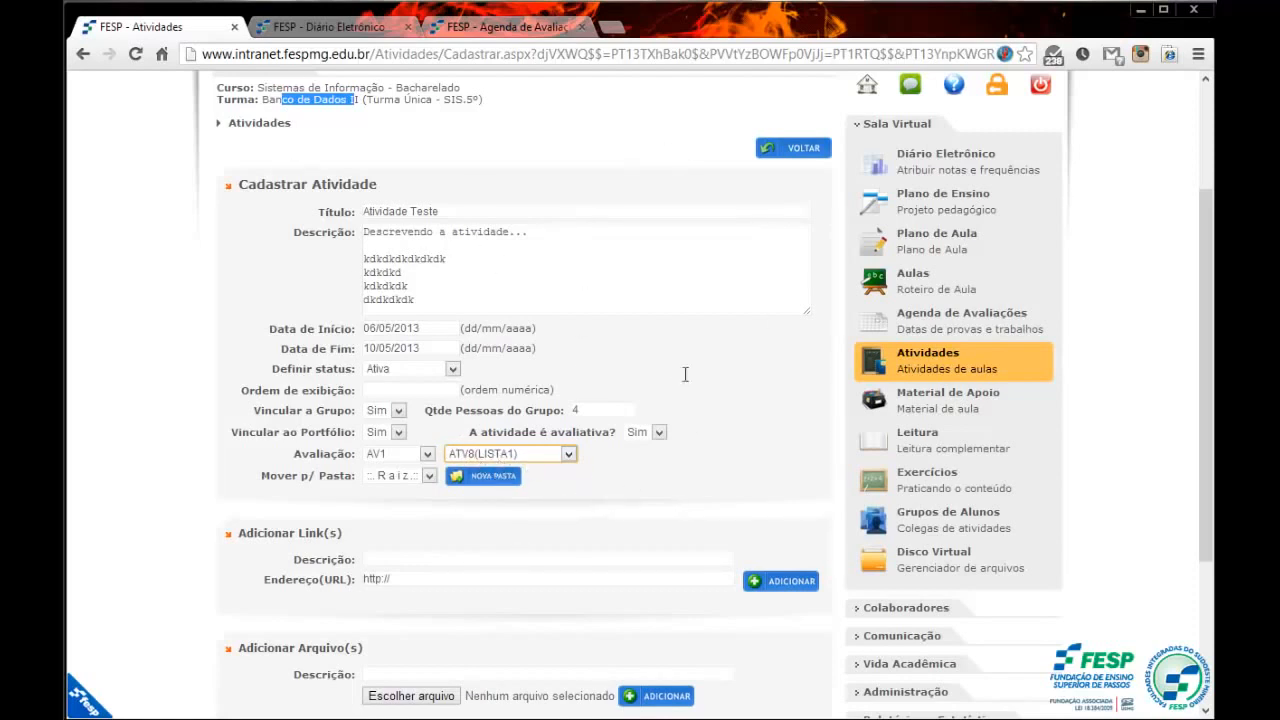
# Recheck the Perc % and Carga Horária of ATV8(LISTA1) in the grade distribution against the evaluation chosen in the activity form
pyautogui.click(350, 30)
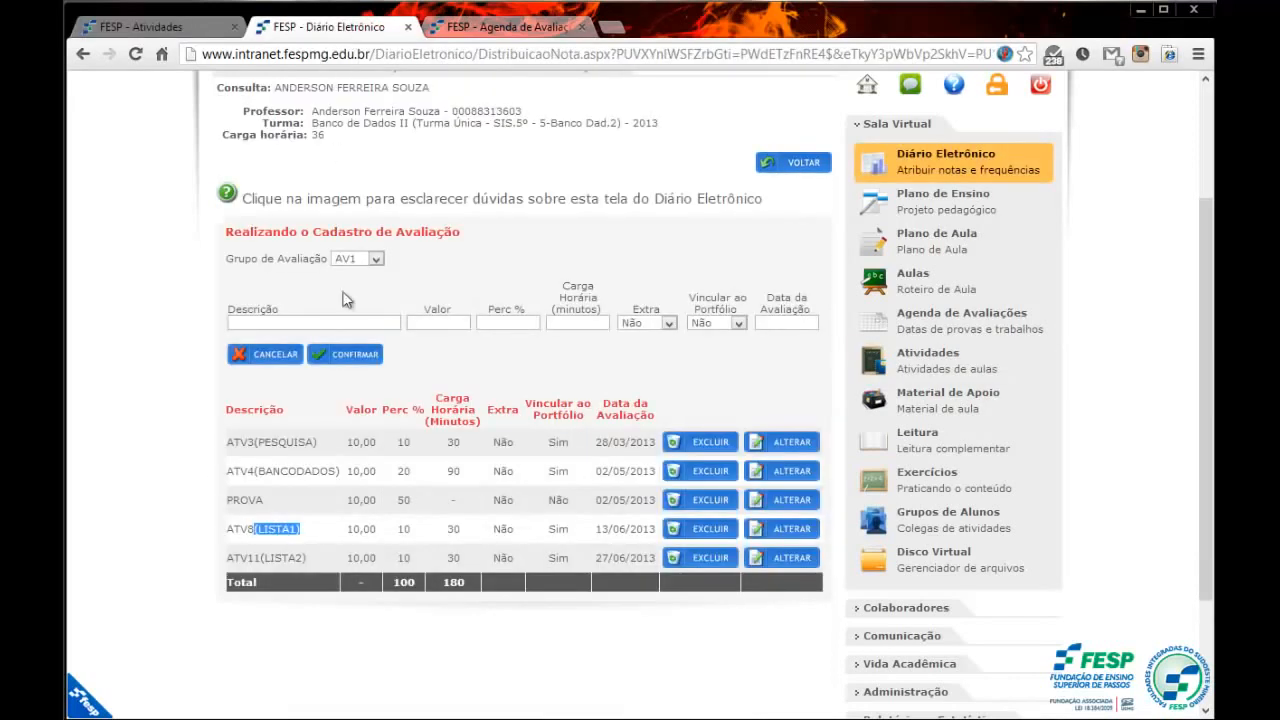
pyautogui.doubleClick(406, 531)
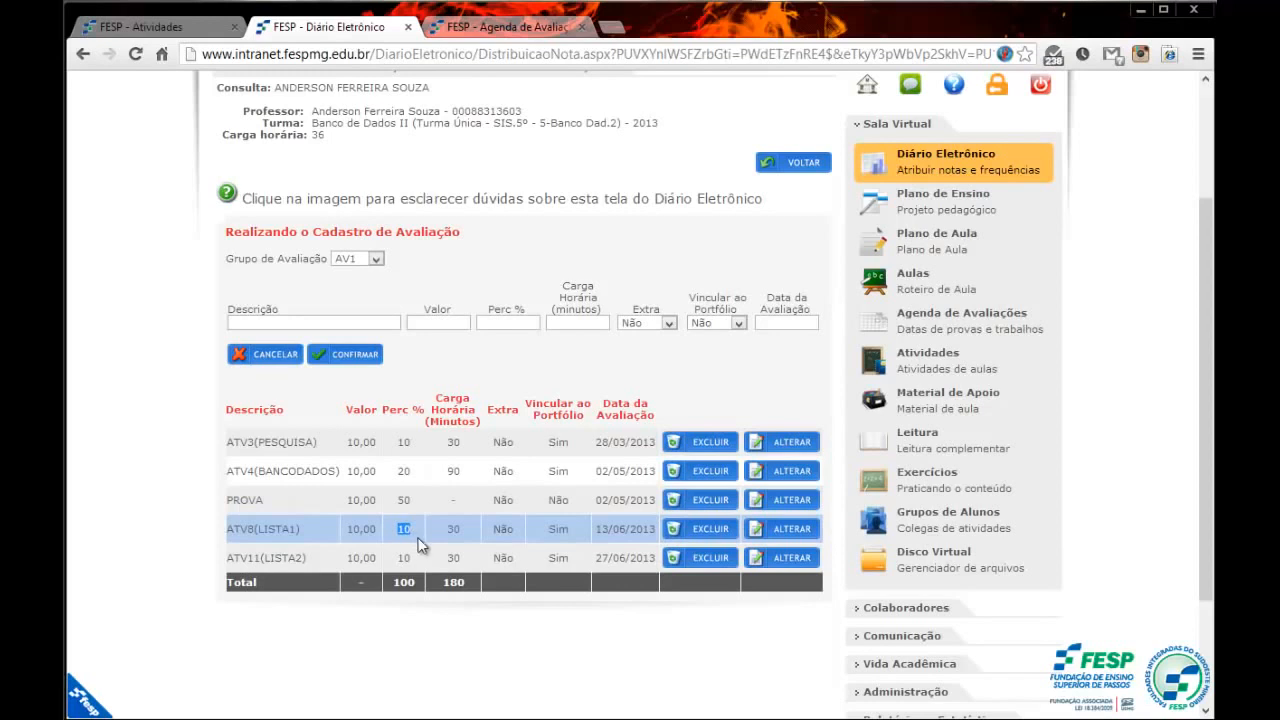
pyautogui.doubleClick(455, 531)
pyautogui.click(188, 30)
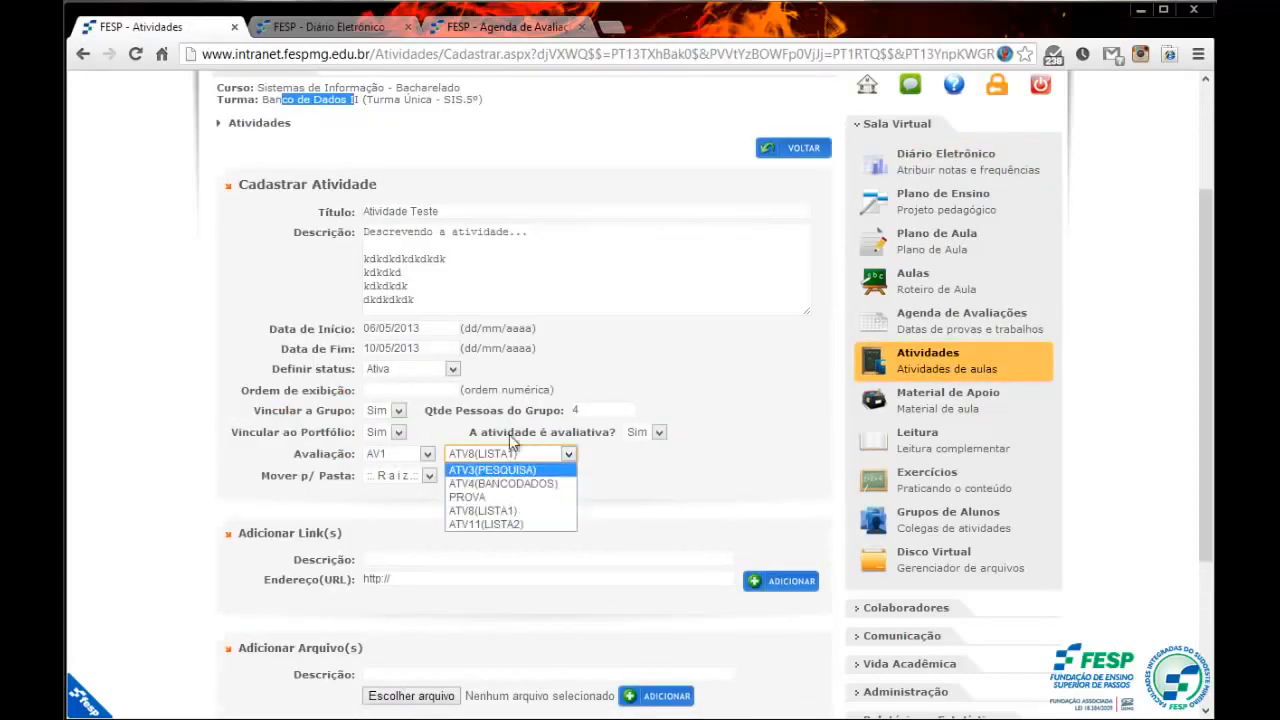
pyautogui.click(352, 30)
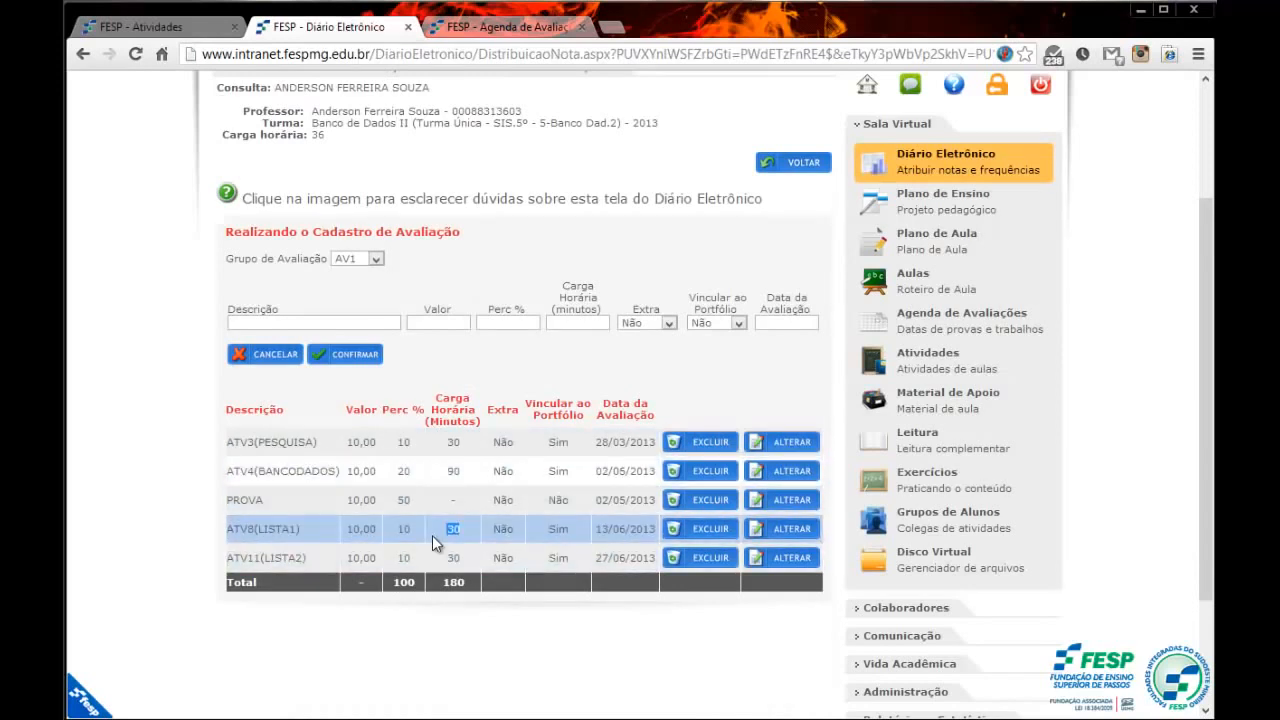
# Compare the AV1 evaluation options of the activity form with the evaluations registered in the Diário Eletrônico's grade distribution
pyautogui.click(206, 30)
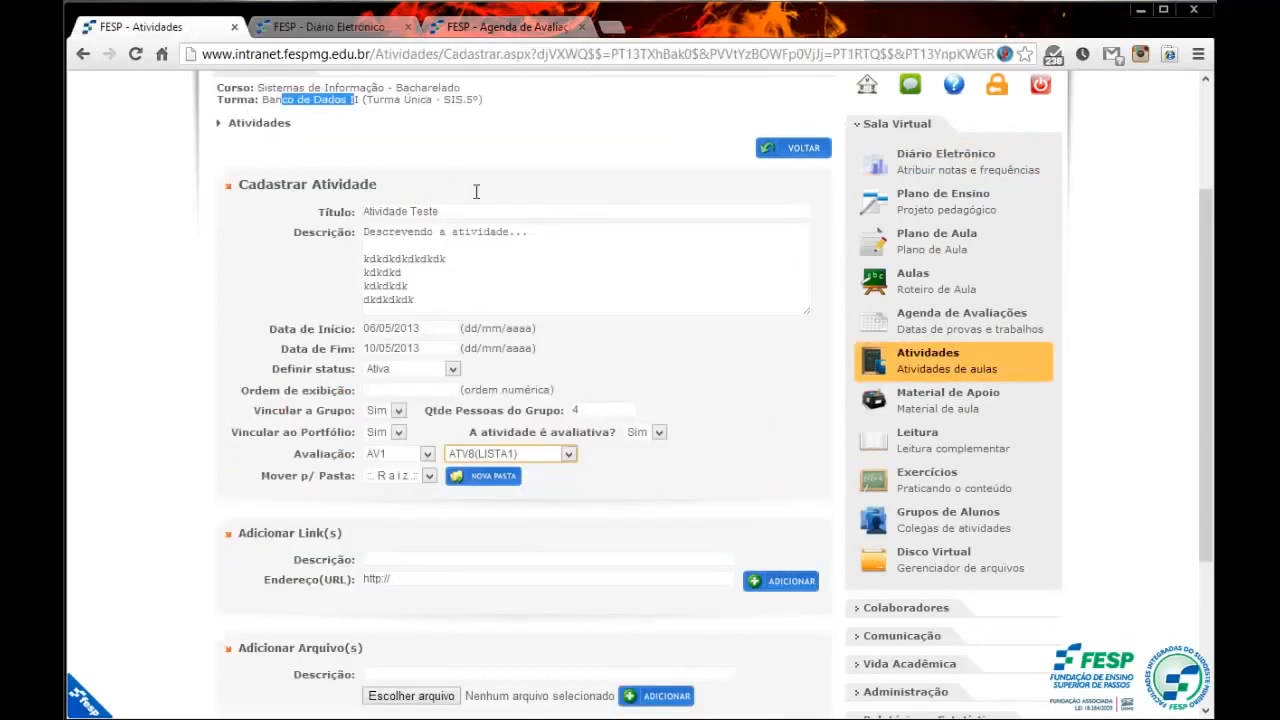
pyautogui.click(568, 455)
pyautogui.click(574, 455)
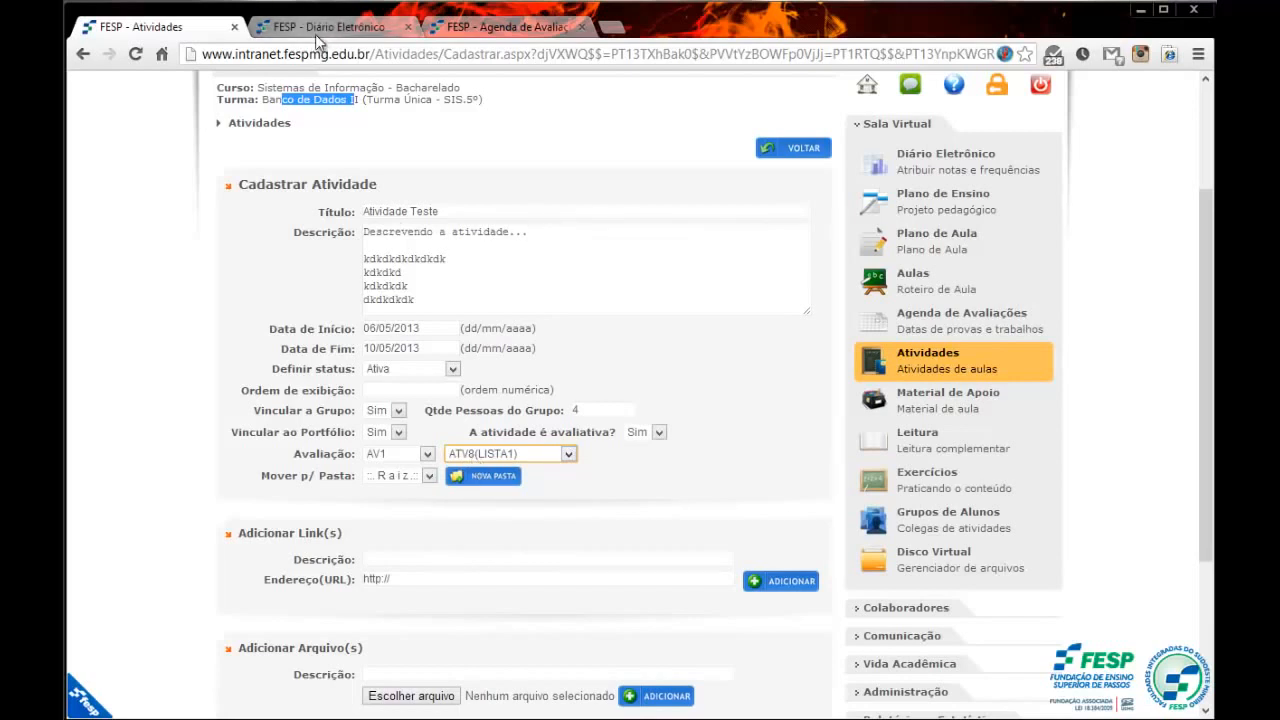
pyautogui.hotkey('ctrl', 'Tab')
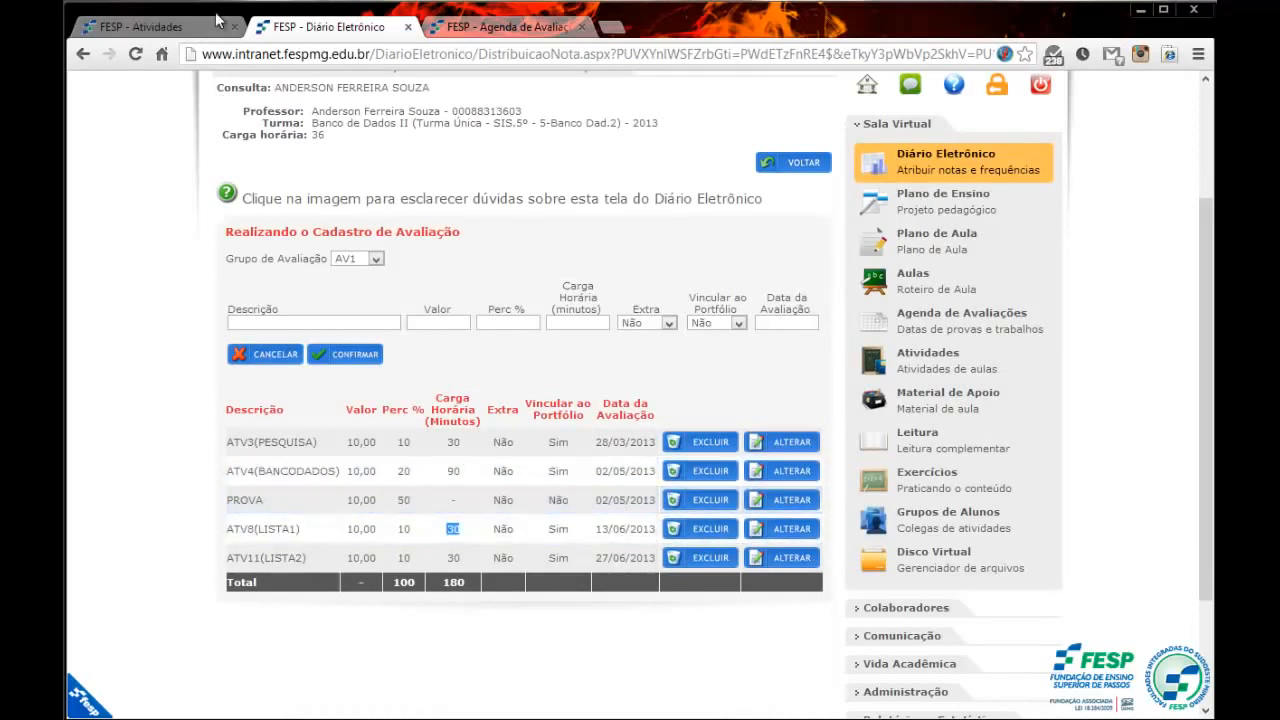
pyautogui.click(174, 32)
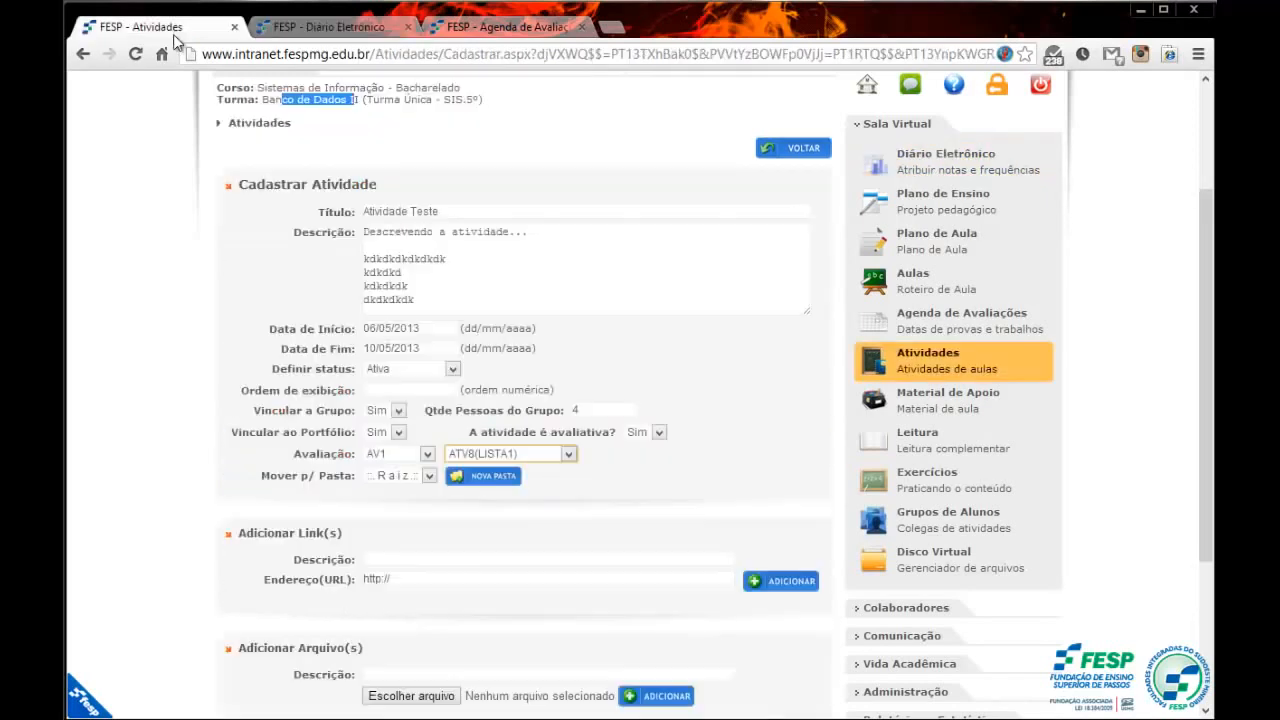
pyautogui.click(550, 456)
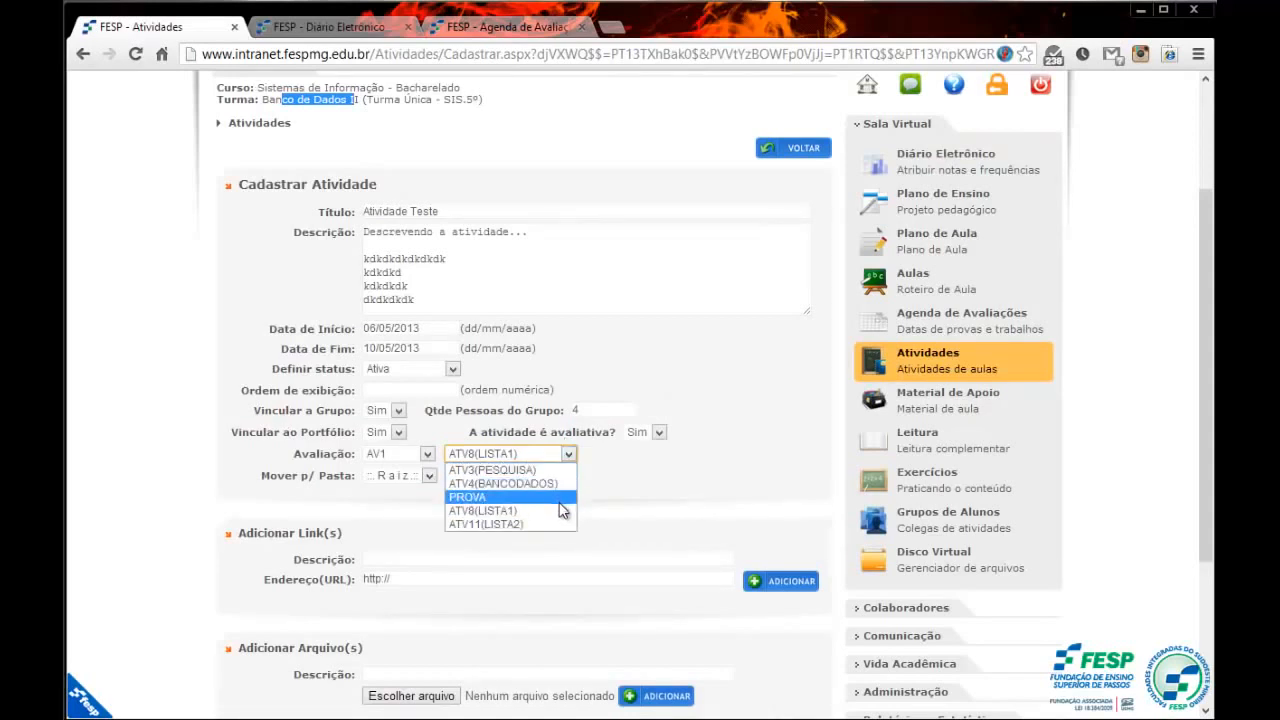
pyautogui.click(543, 453)
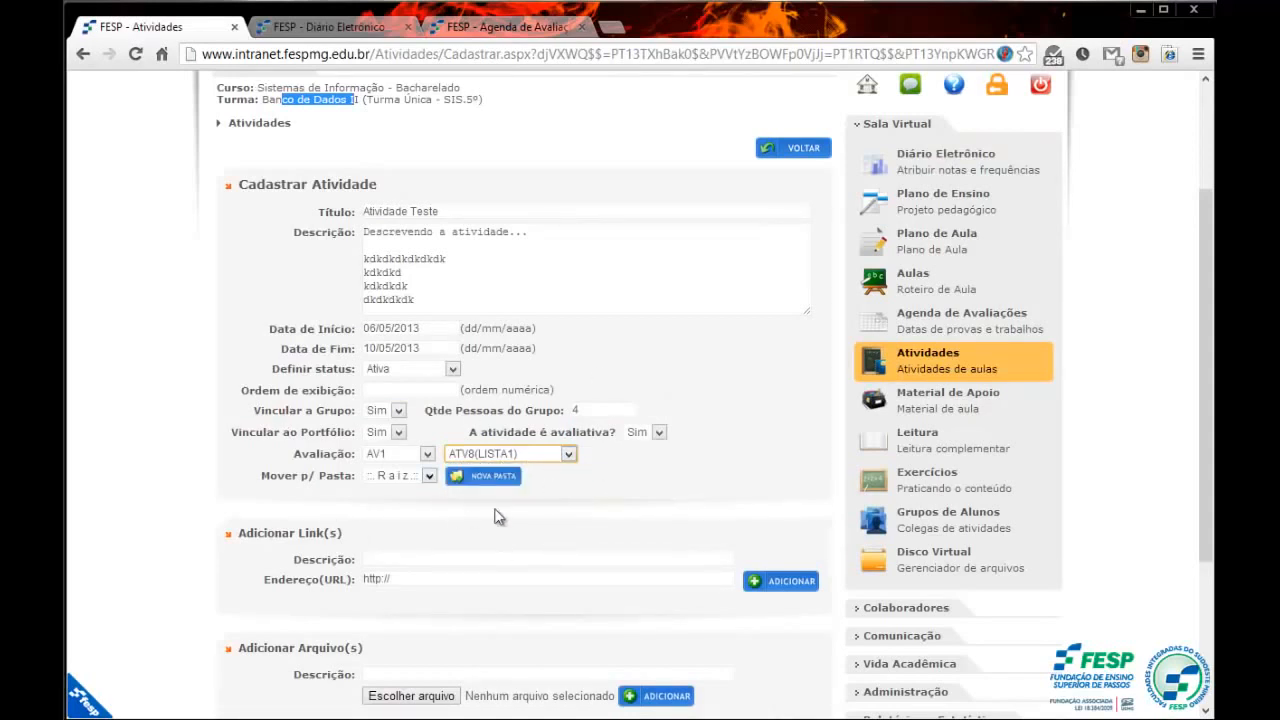
pyautogui.click(340, 26)
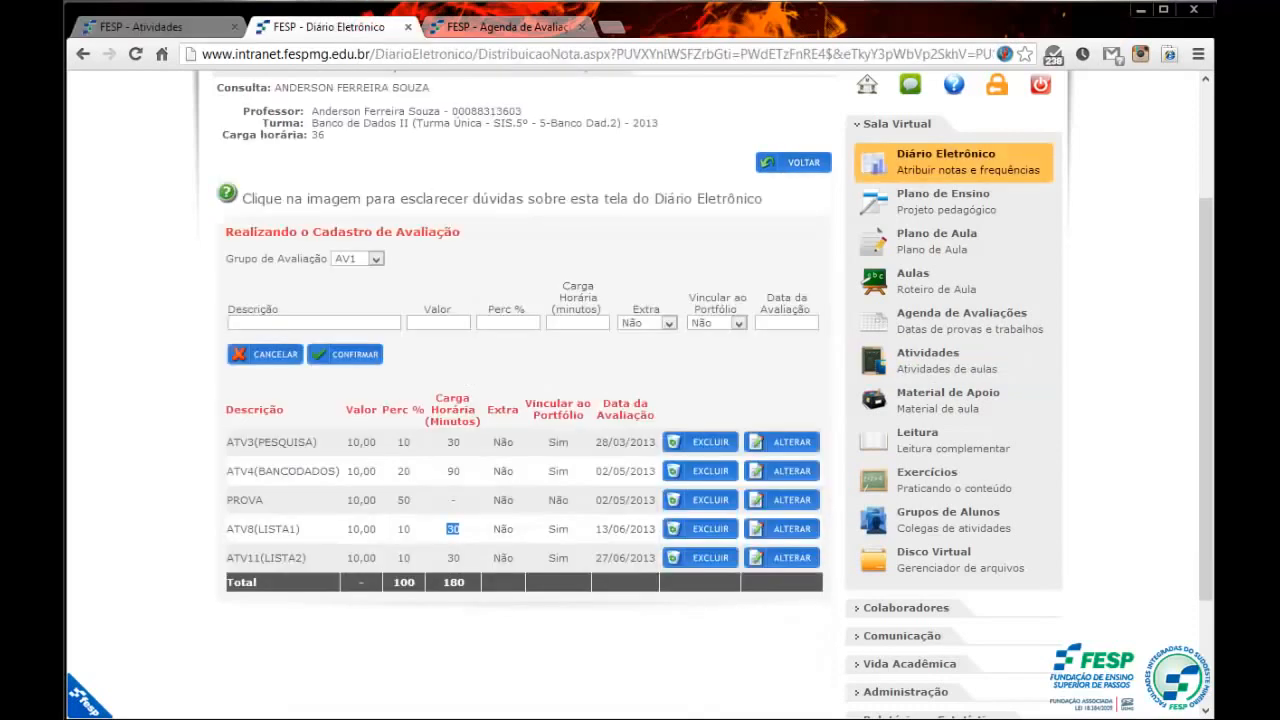
pyautogui.click(140, 26)
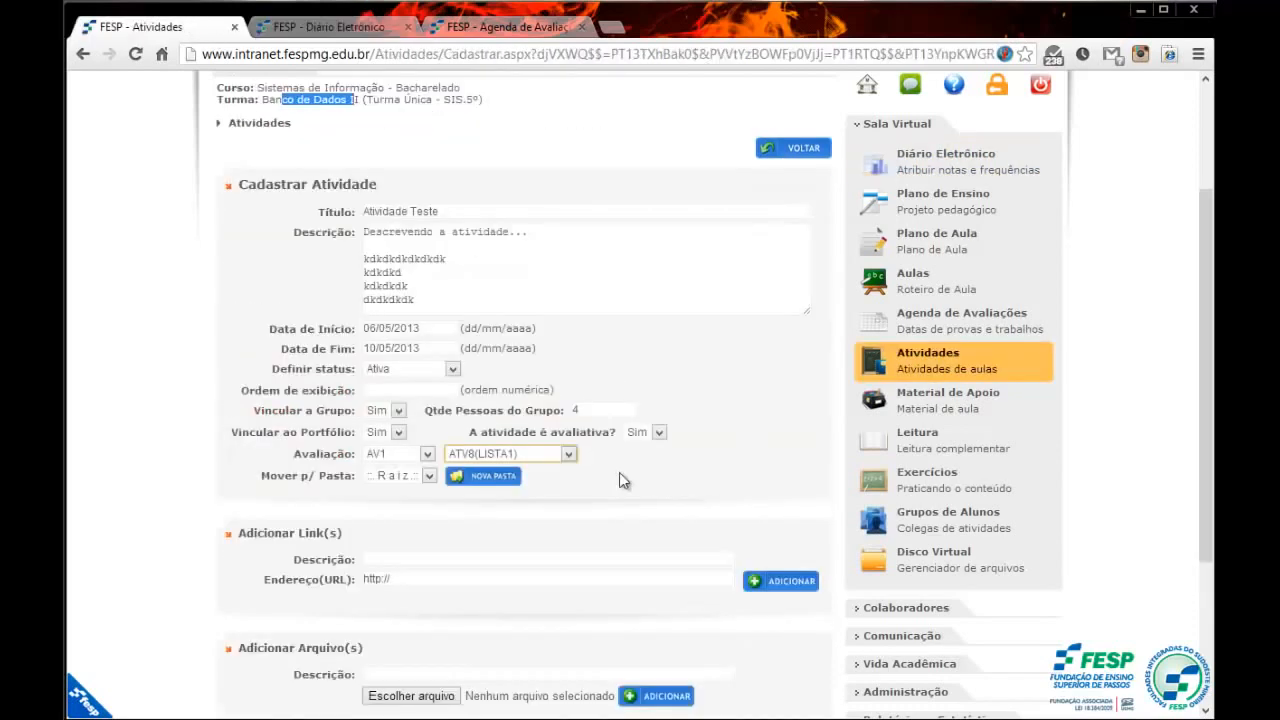
# Look over the evaluation options offered for the activity in group AV1 and leave the selection as it is
pyautogui.click(566, 454)
pyautogui.click(566, 454)
pyautogui.click(563, 454)
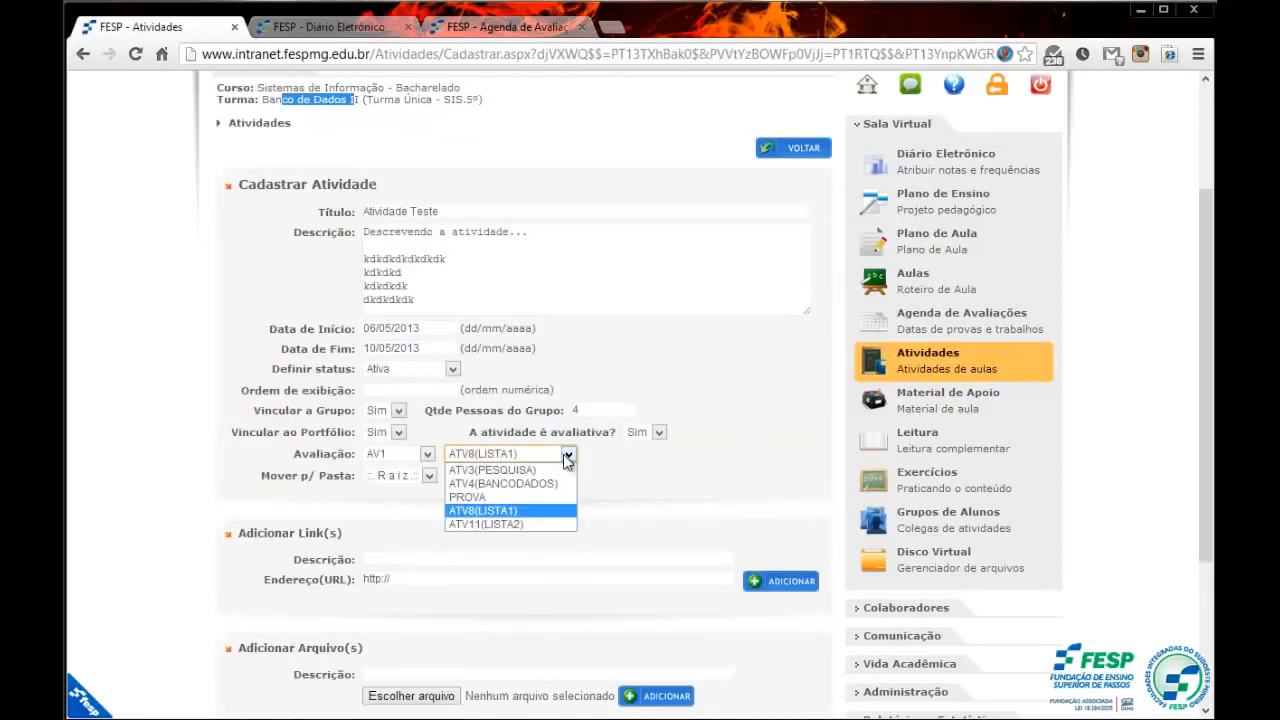
pyautogui.click(563, 454)
pyautogui.click(563, 454)
pyautogui.click(563, 454)
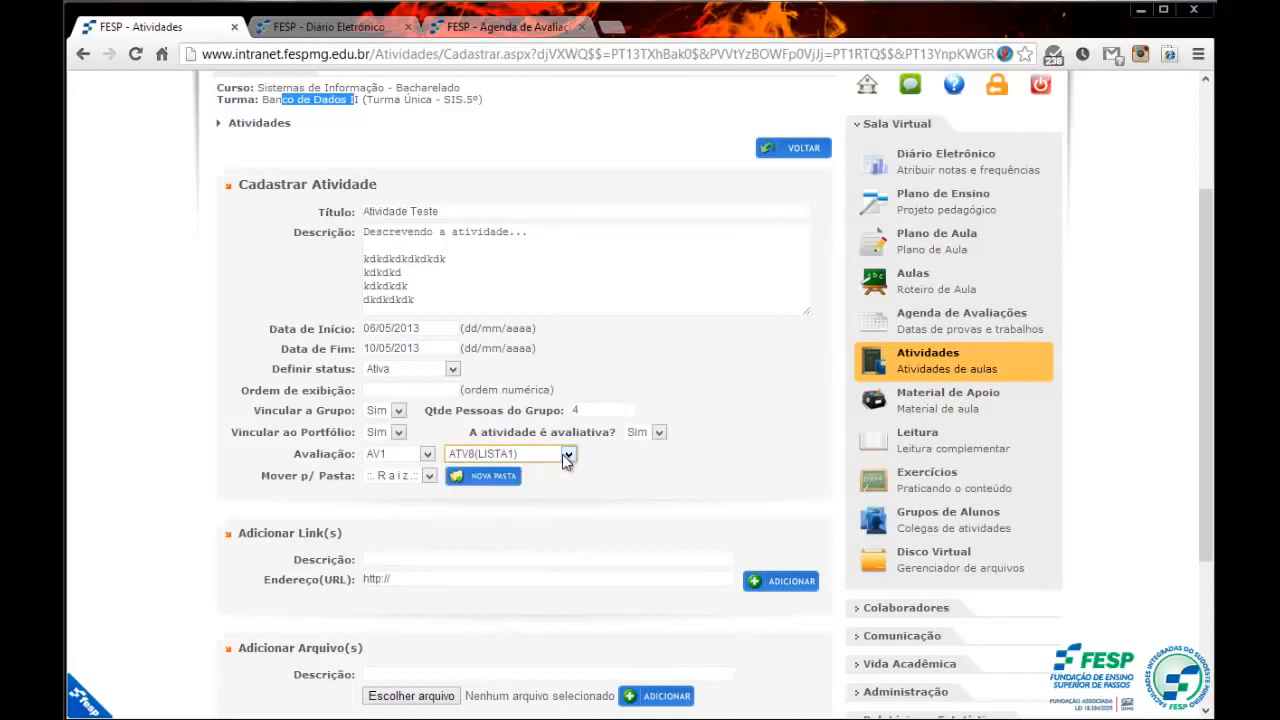
# Switch the activity's evaluation group to AF to view its evaluations, and return the group to AV1
pyautogui.click(427, 454)
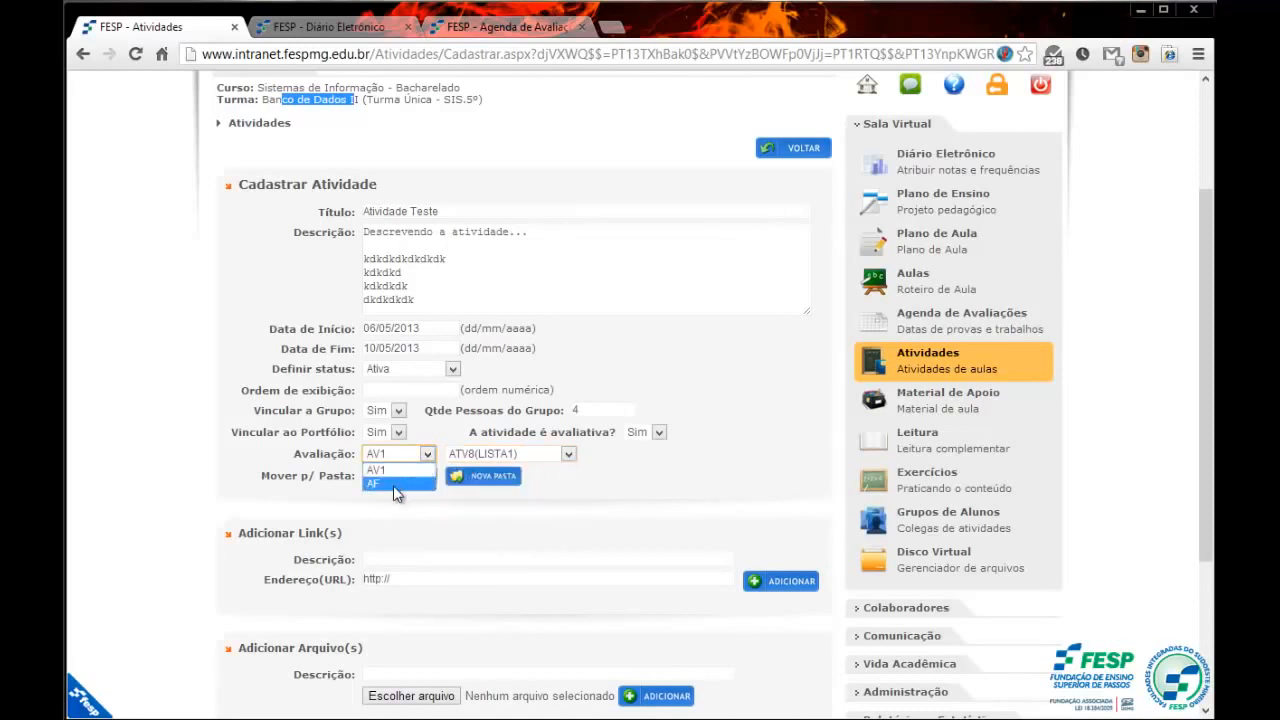
pyautogui.click(394, 486)
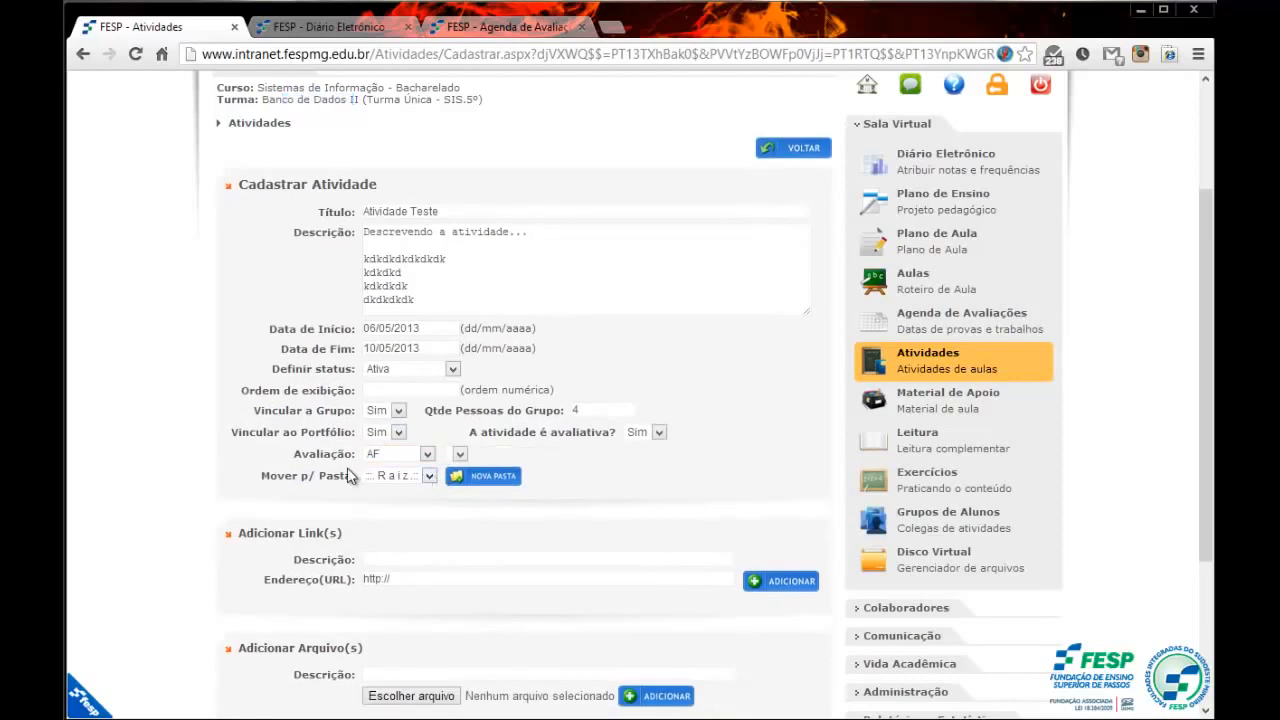
pyautogui.click(427, 454)
pyautogui.click(397, 480)
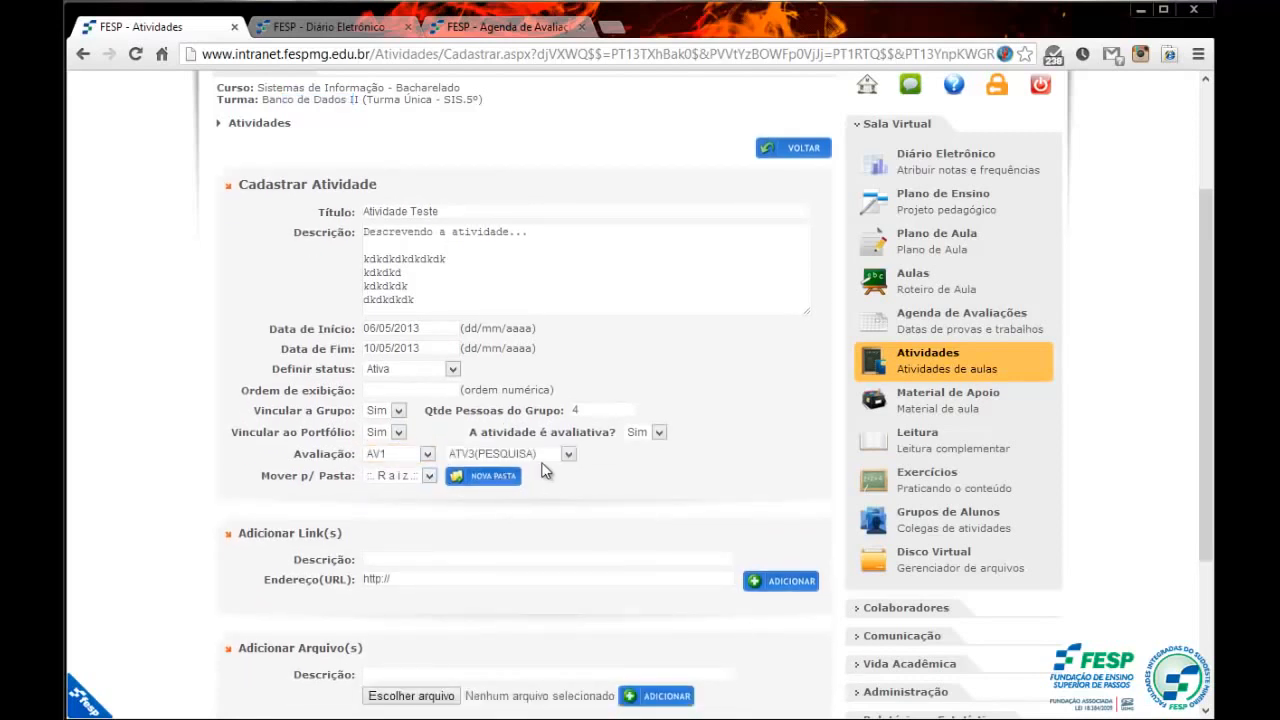
# Review the activity's AV1 evaluation options and examine the ATV4(BANCODADOS) and neighbouring entries in the Diário Eletrônico's grade distribution
pyautogui.click(567, 454)
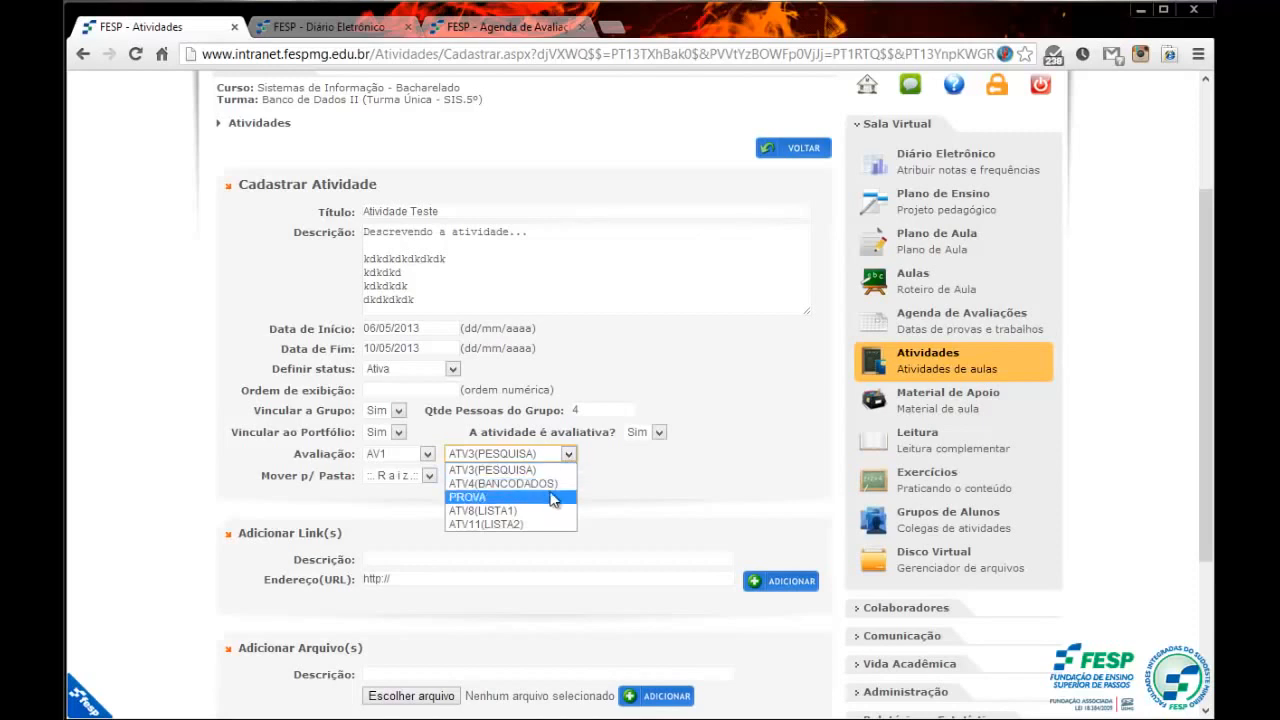
pyautogui.click(603, 490)
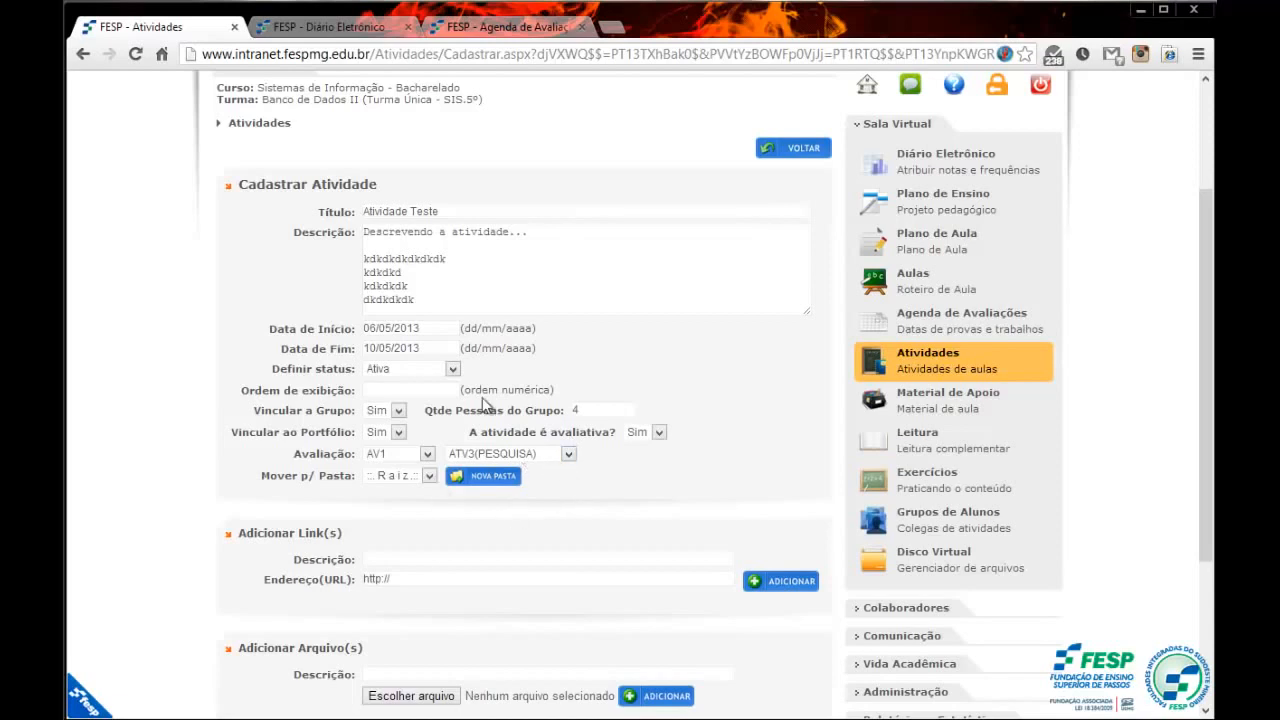
pyautogui.click(330, 26)
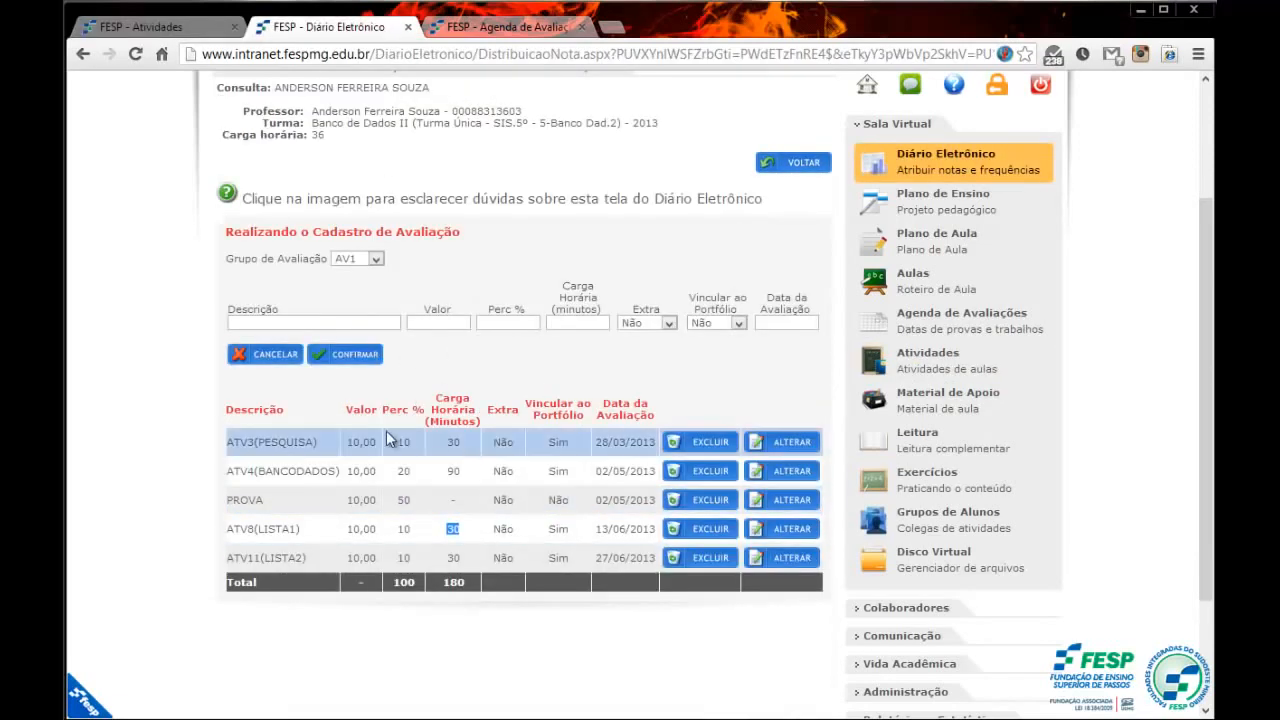
pyautogui.click(350, 401)
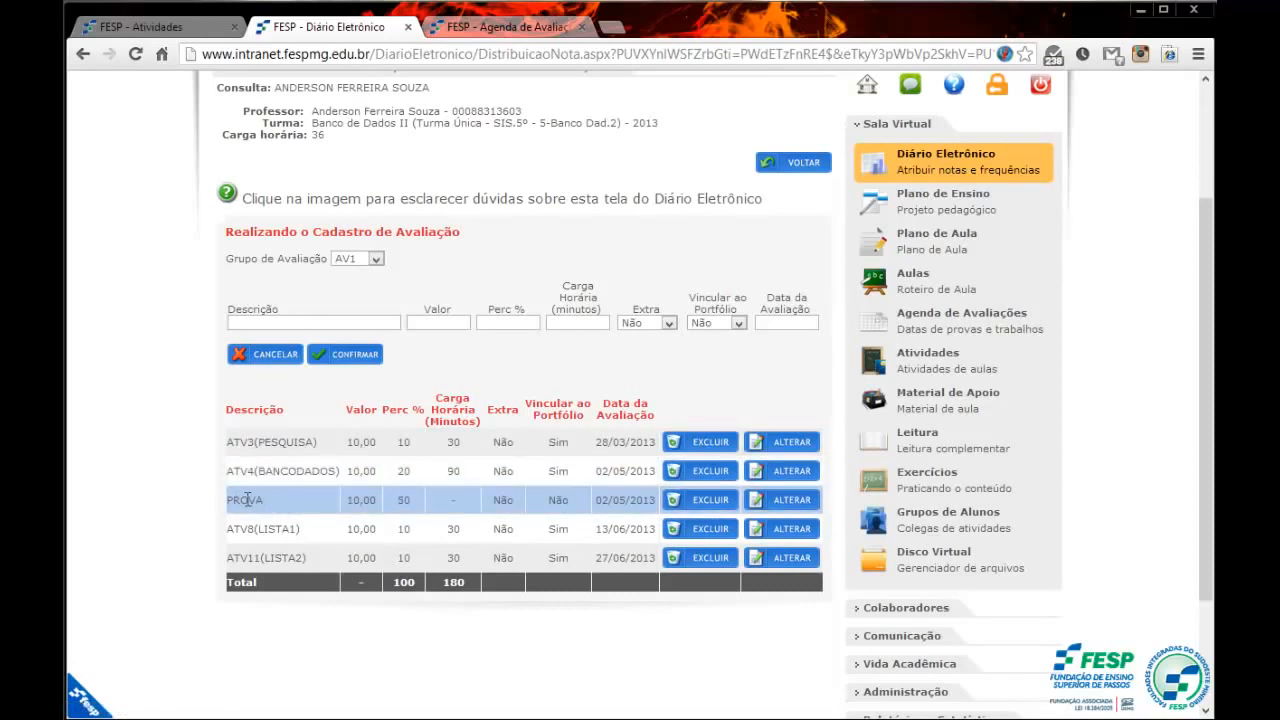
pyautogui.moveTo(257, 471); pyautogui.dragTo(313, 477)
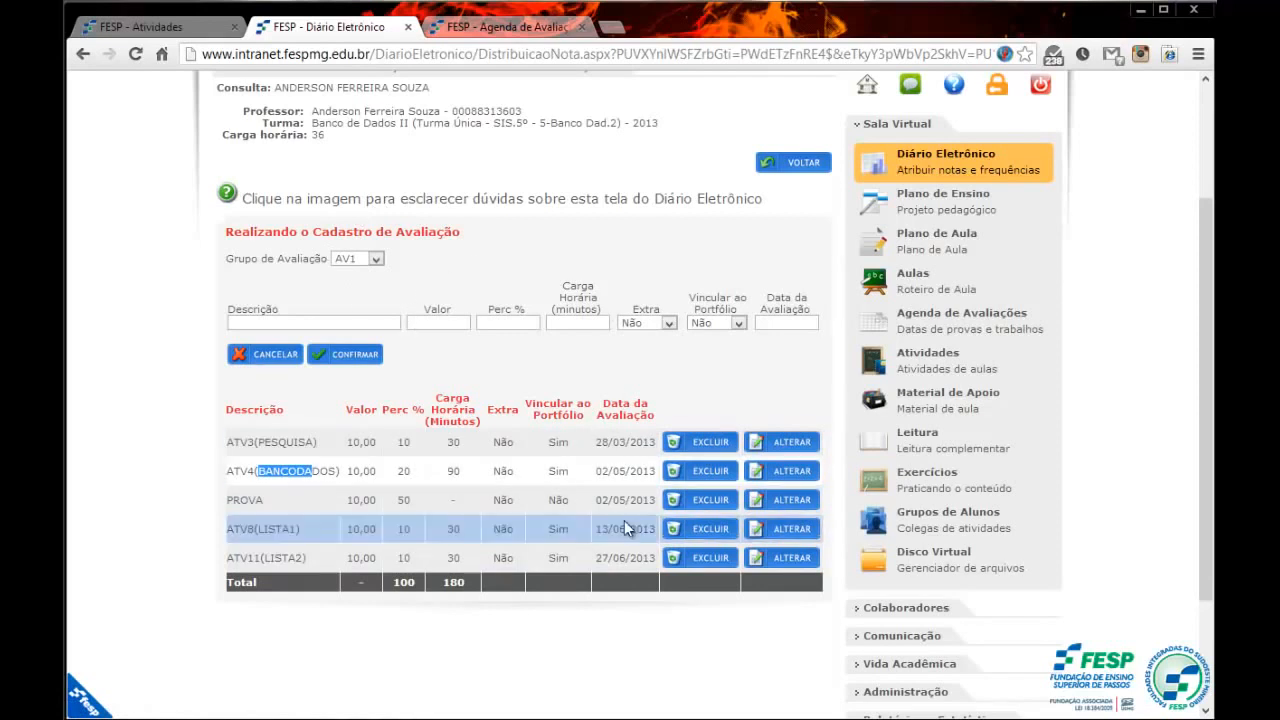
pyautogui.click(746, 399)
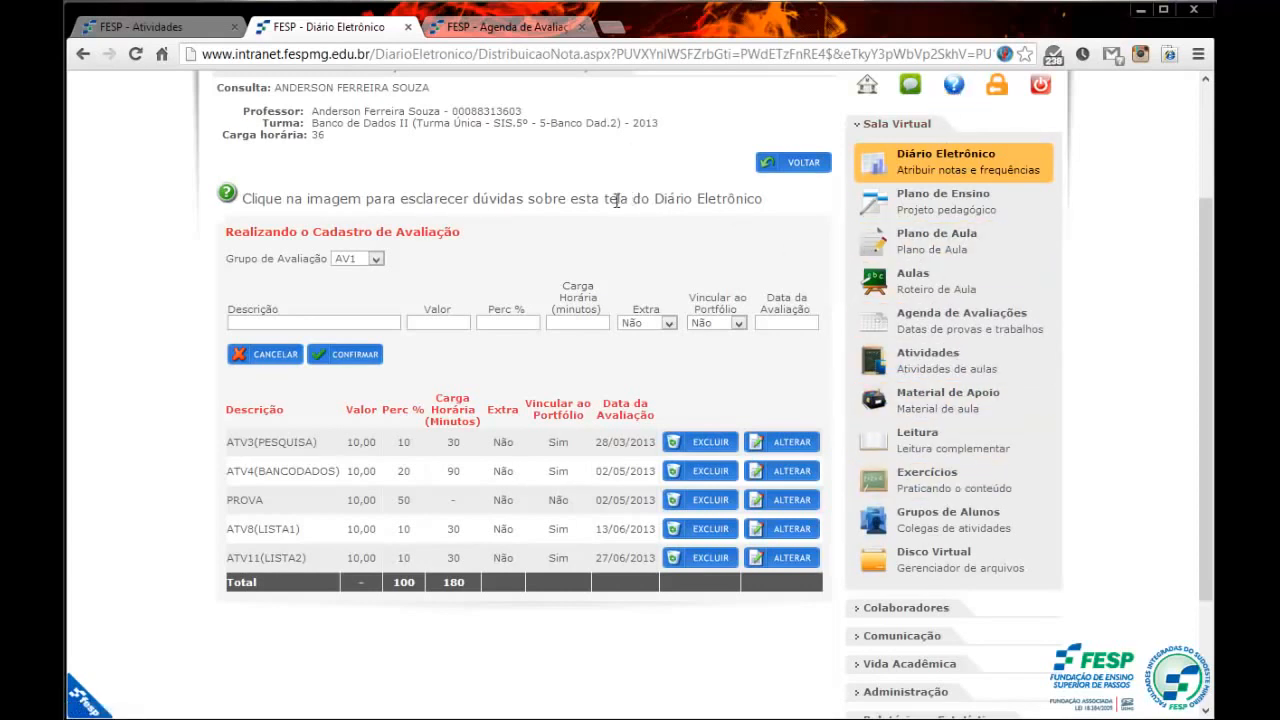
# Return to the activity form and link the activity to evaluation ATV8(LISTA1) of group AV1
pyautogui.click(172, 28)
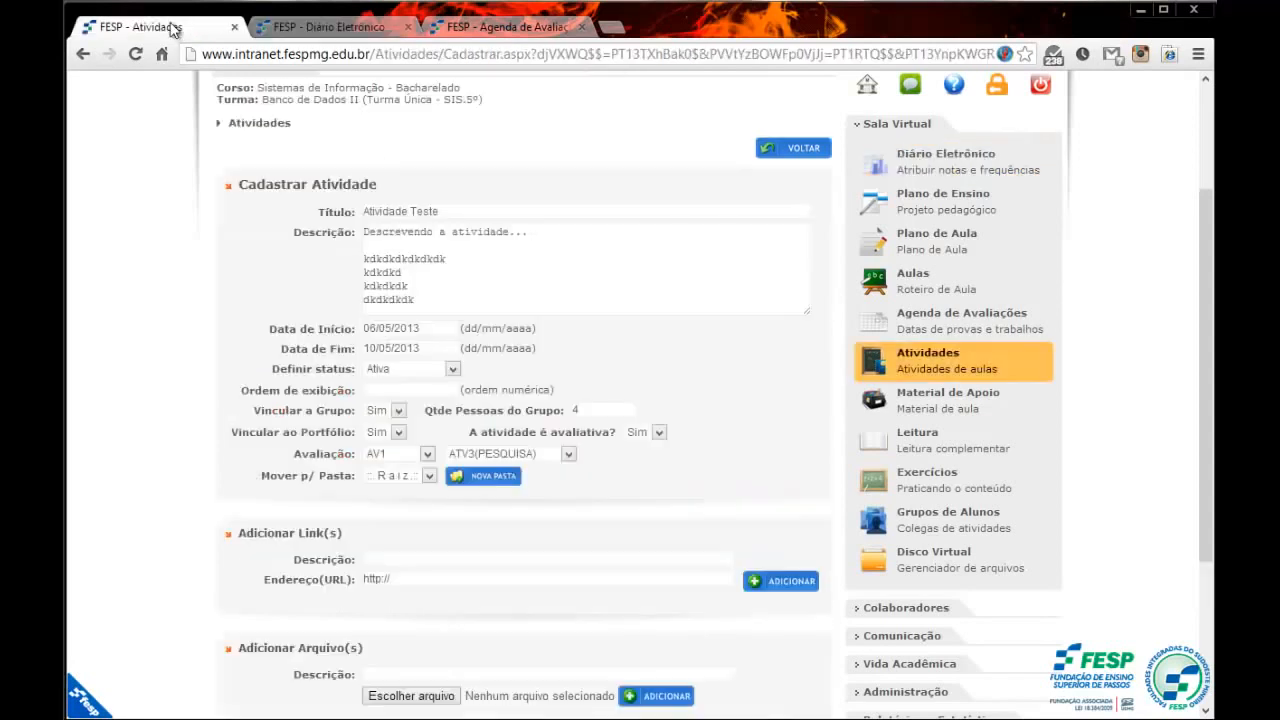
pyautogui.click(408, 457)
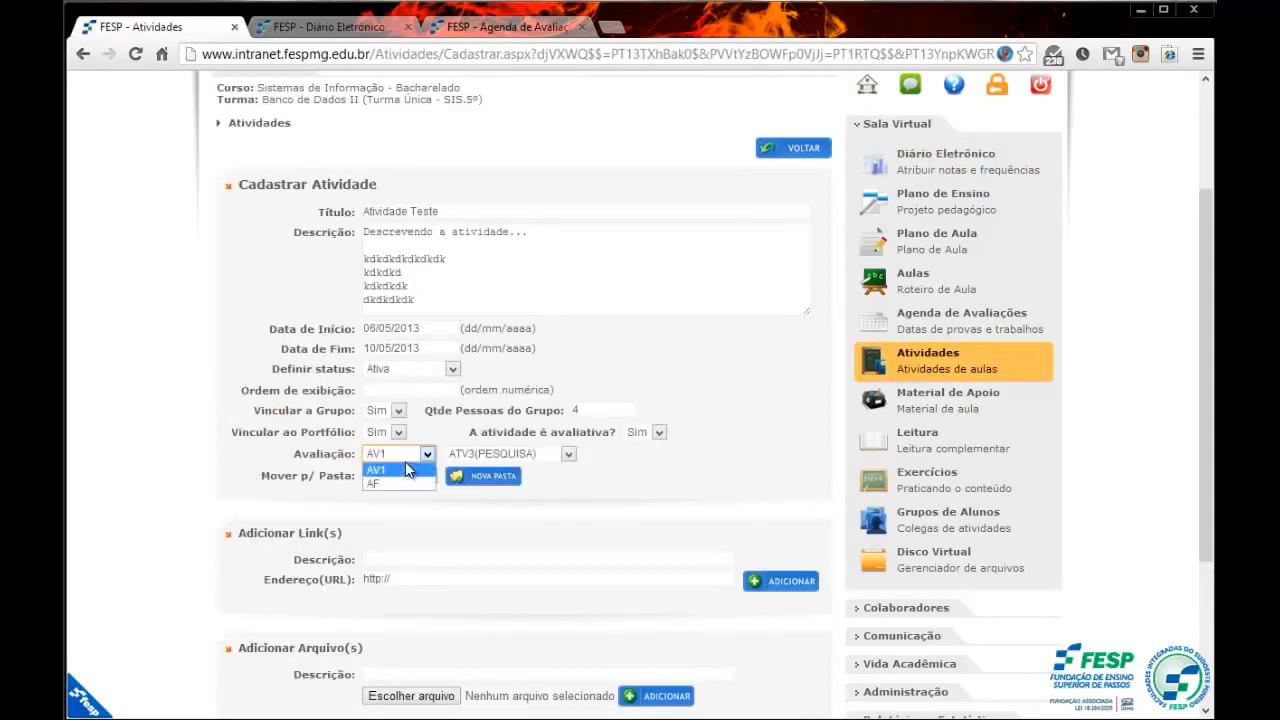
pyautogui.click(405, 470)
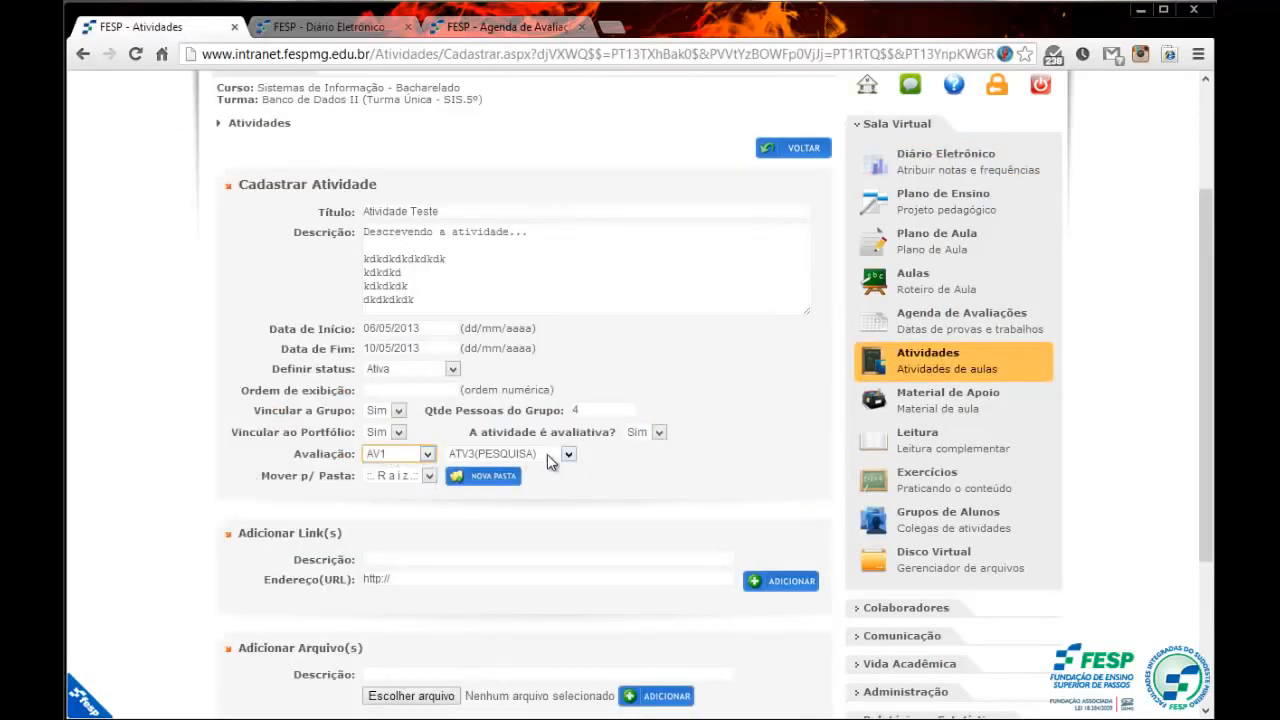
pyautogui.click(550, 458)
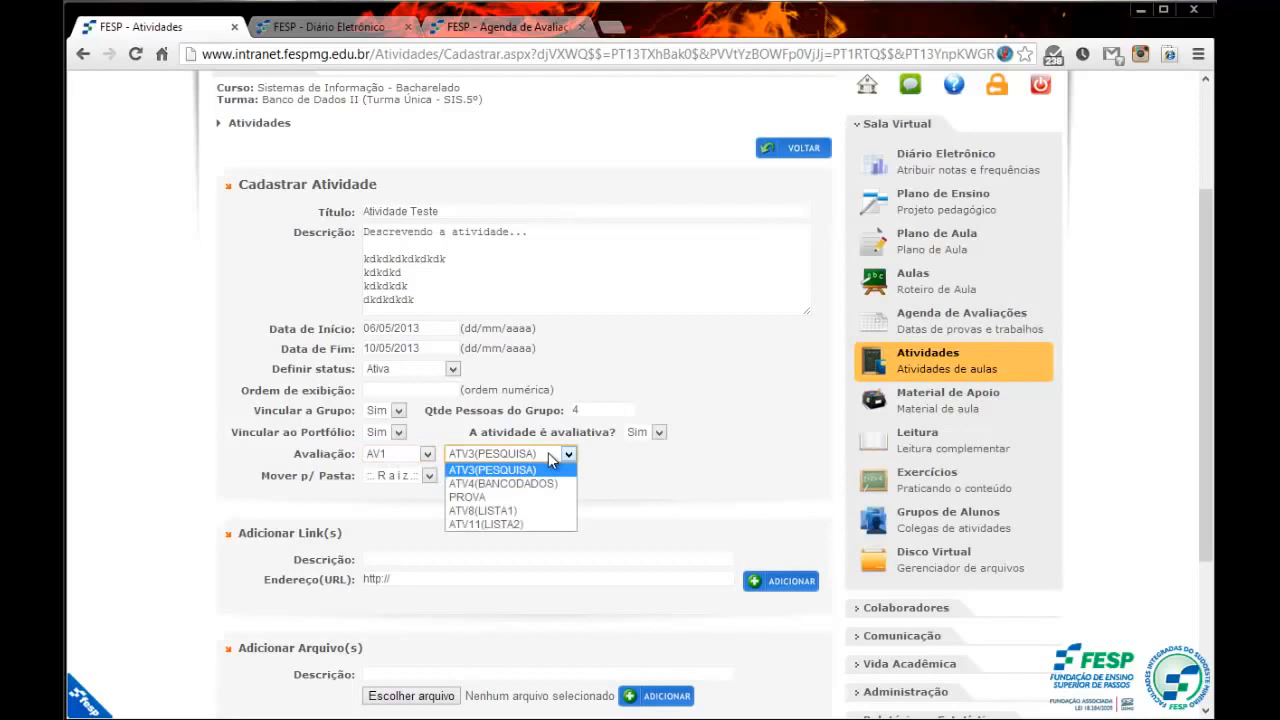
pyautogui.click(485, 510)
# Try folders P1 and P2 as the activity's destination and set it back to Raiz
pyautogui.scroll(-1, 606, 470)
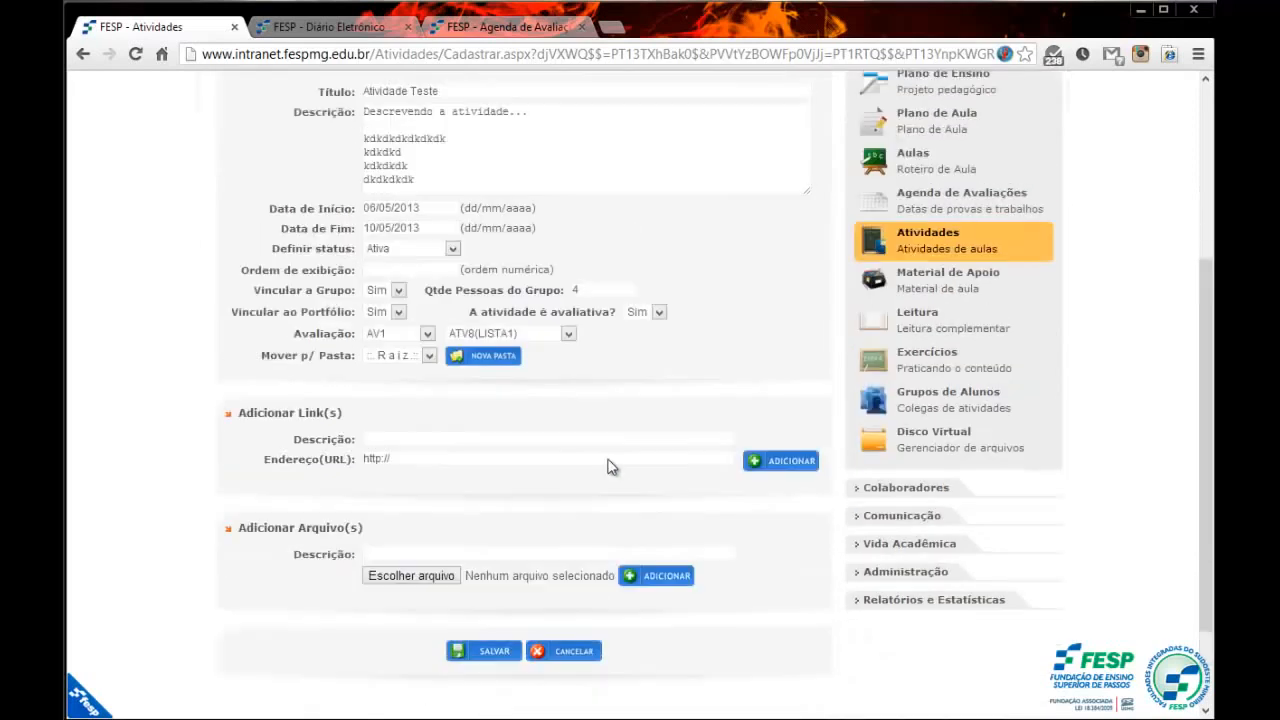
pyautogui.click(428, 355)
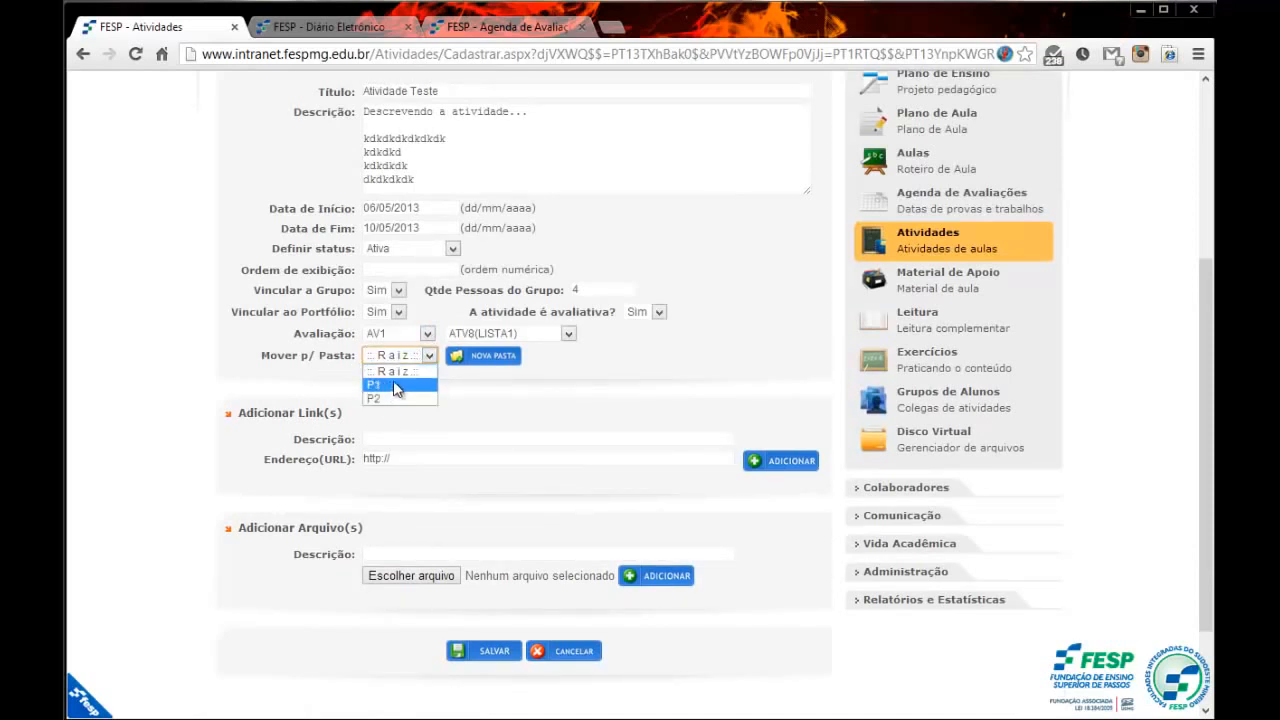
pyautogui.click(403, 386)
pyautogui.click(404, 356)
pyautogui.click(402, 397)
pyautogui.click(405, 357)
pyautogui.click(400, 376)
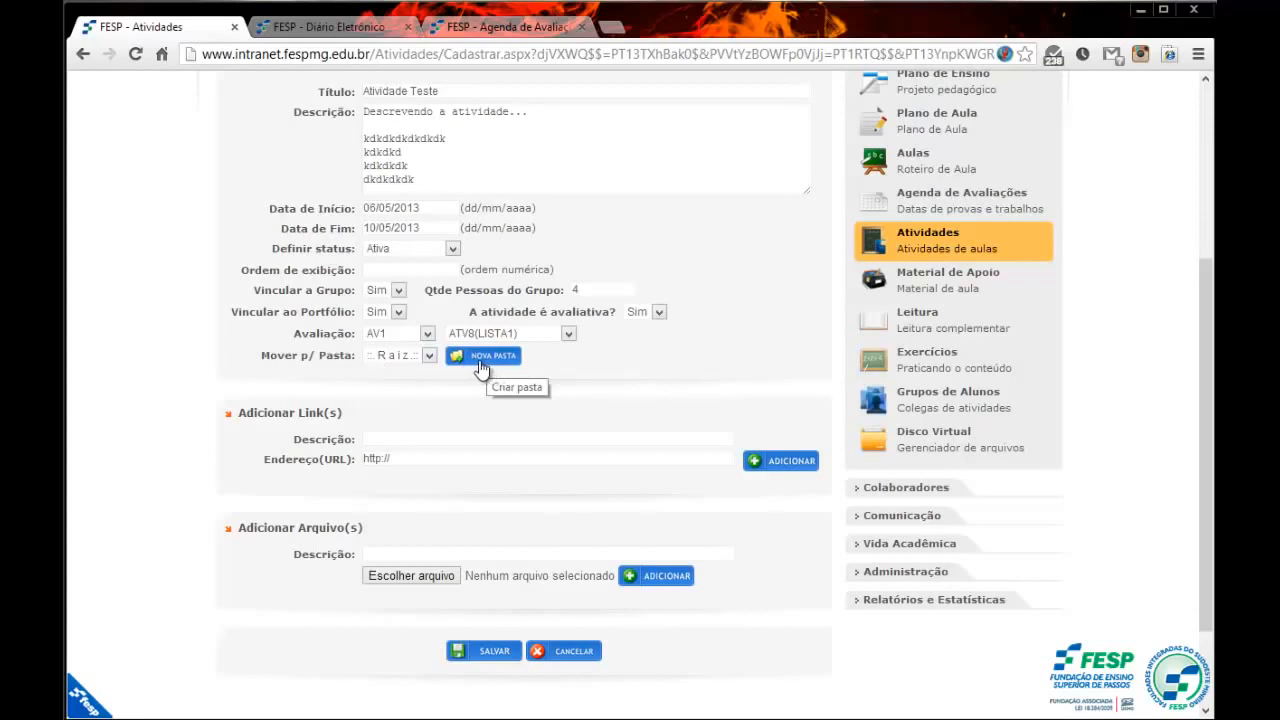
pyautogui.click(460, 438)
pyautogui.scroll(-1, 518, 385)
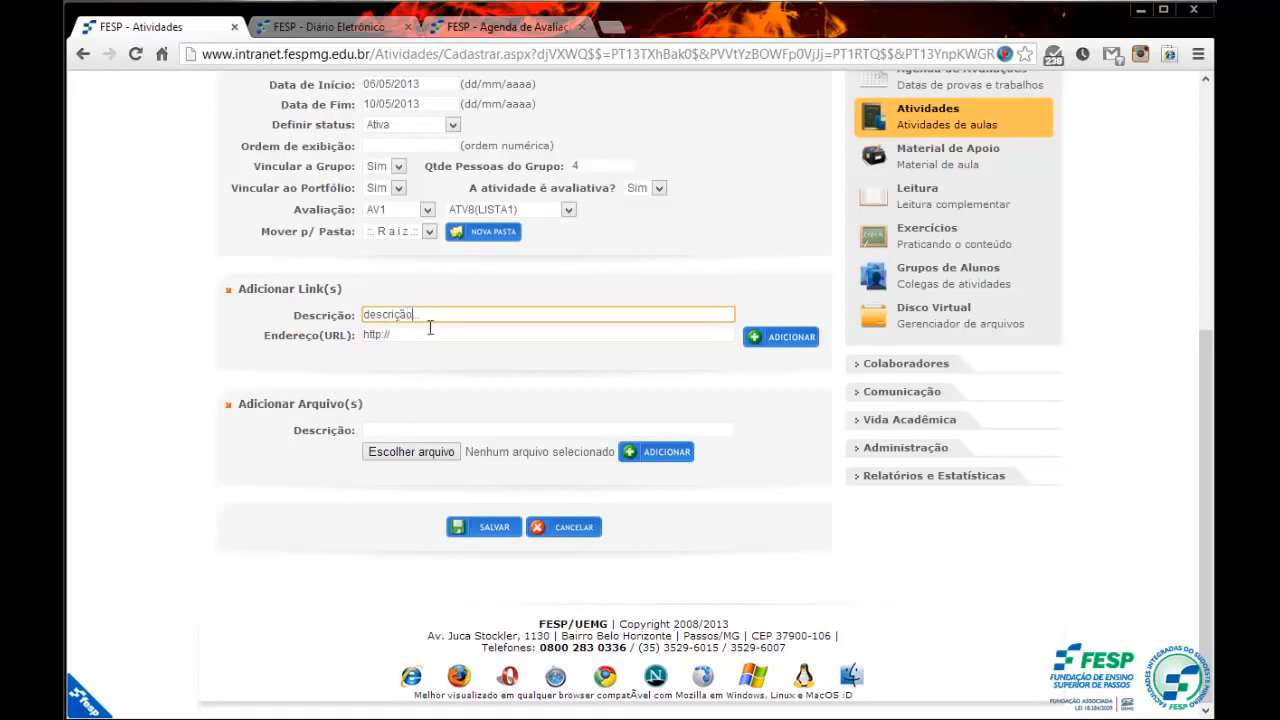
pyautogui.moveTo(428, 334); pyautogui.dragTo(333, 342)
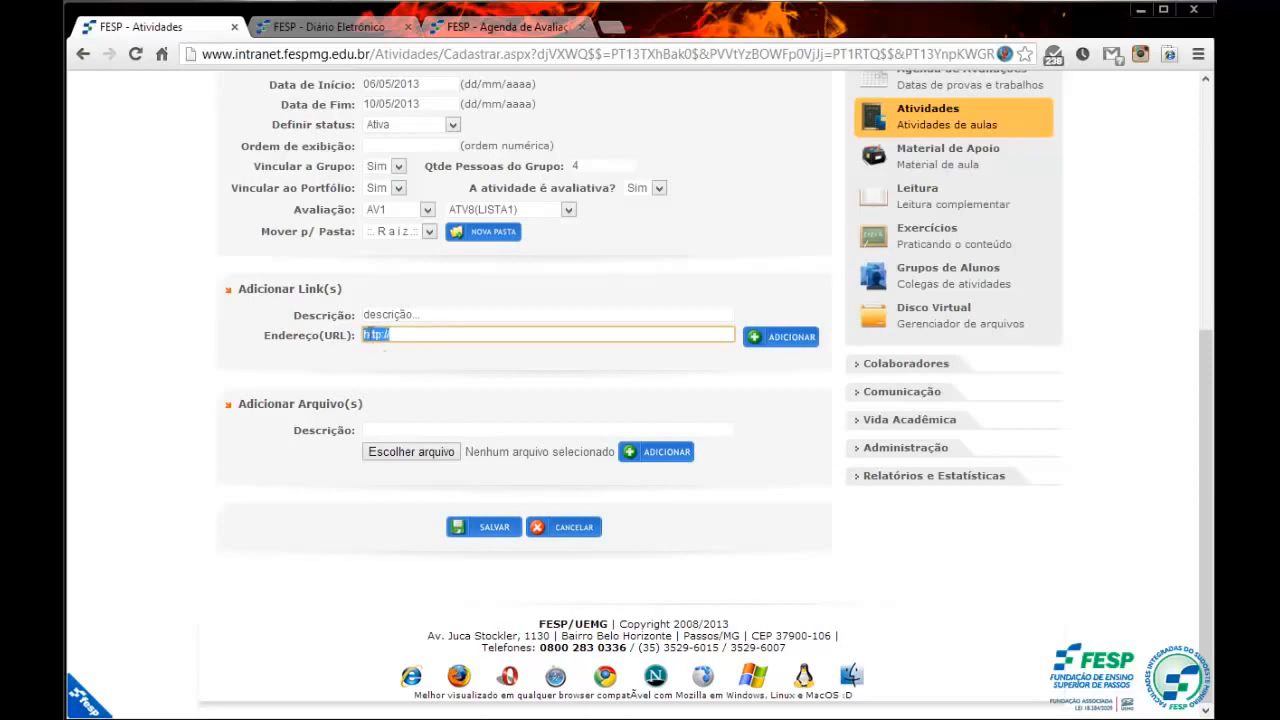
pyautogui.click(480, 27)
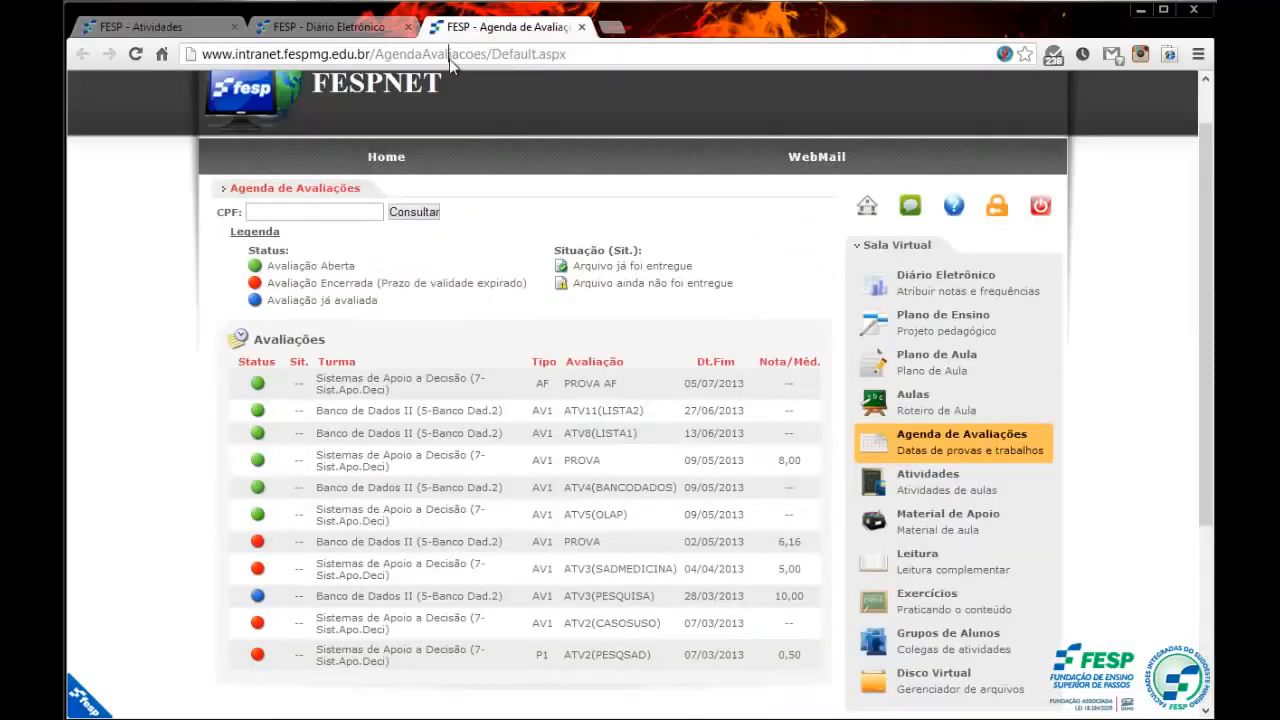
pyautogui.click(200, 28)
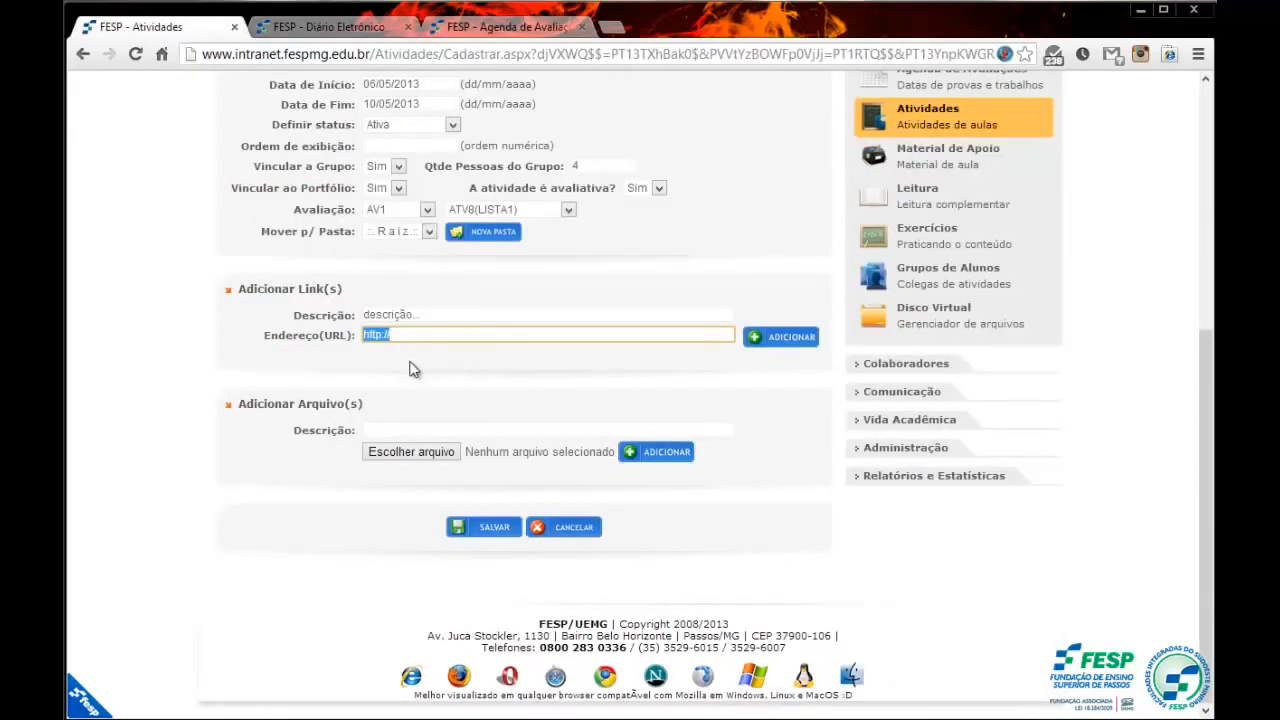
pyautogui.click(424, 334)
pyautogui.hotkey('ctrl', 'a')
pyautogui.write('http://www.intranet.fespmg.edu.br/AgendaAvaliacoes/Default.aspx')
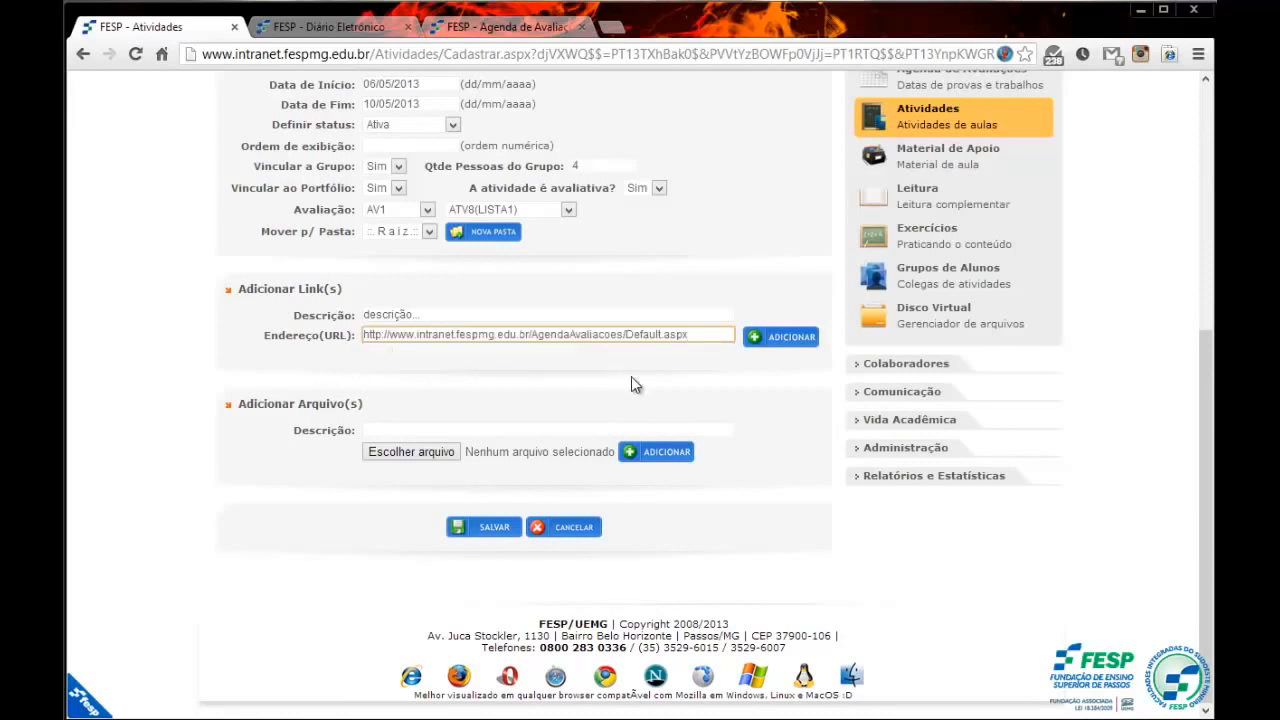
pyautogui.click(779, 340)
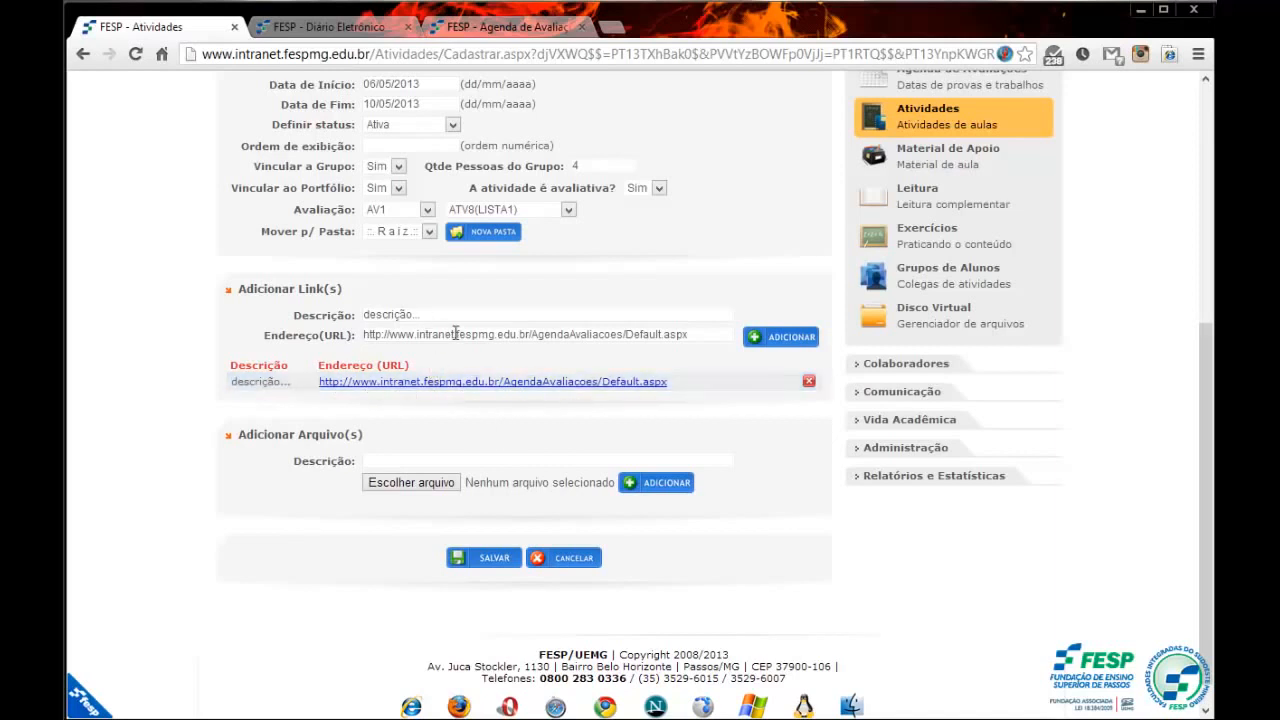
pyautogui.click(628, 331)
pyautogui.write('ddd')
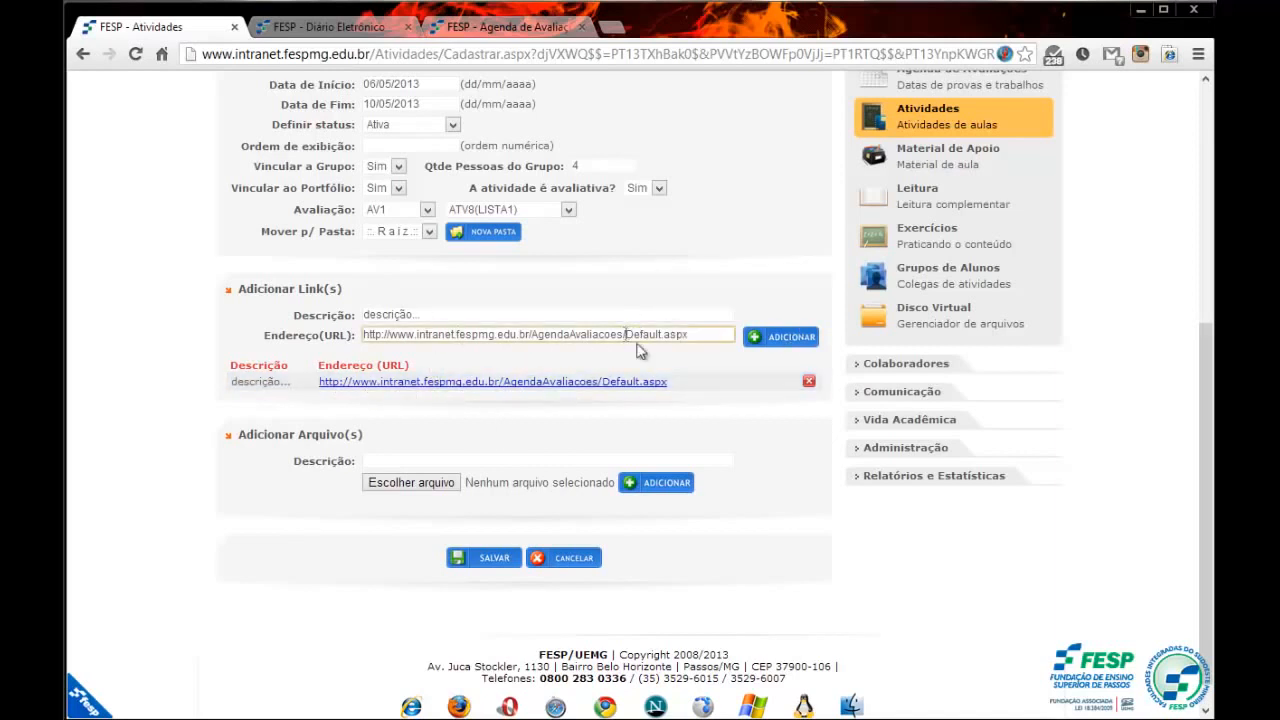
pyautogui.click(503, 314)
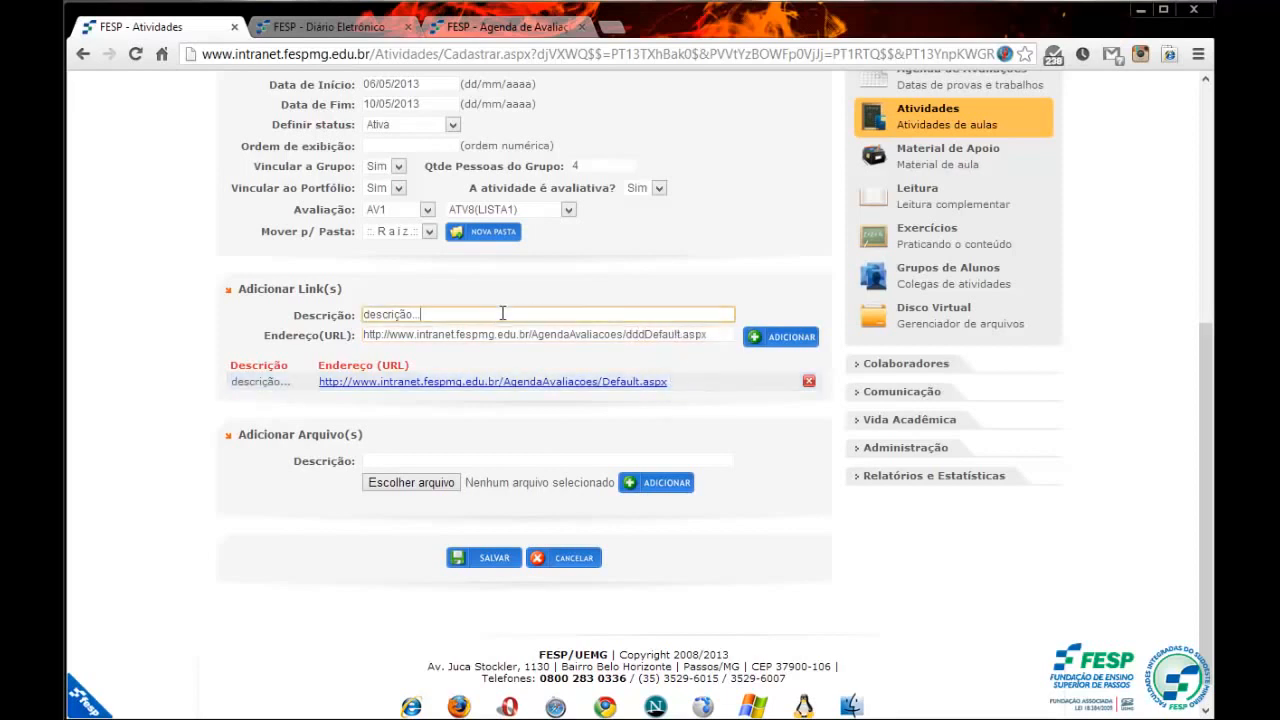
pyautogui.write('outro')
pyautogui.click(778, 337)
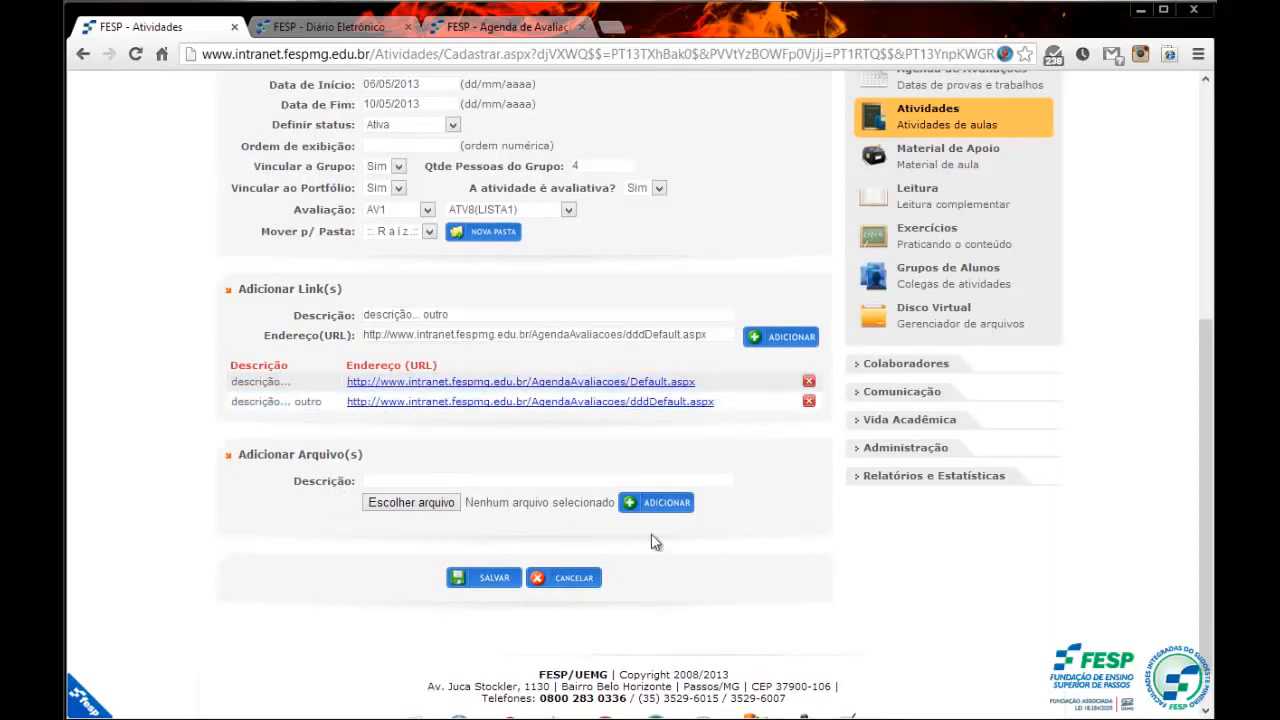
# Enter "Artigo..." as the description of the file to attach to the activity
pyautogui.click(531, 478)
pyautogui.scroll(-1, 531, 478)
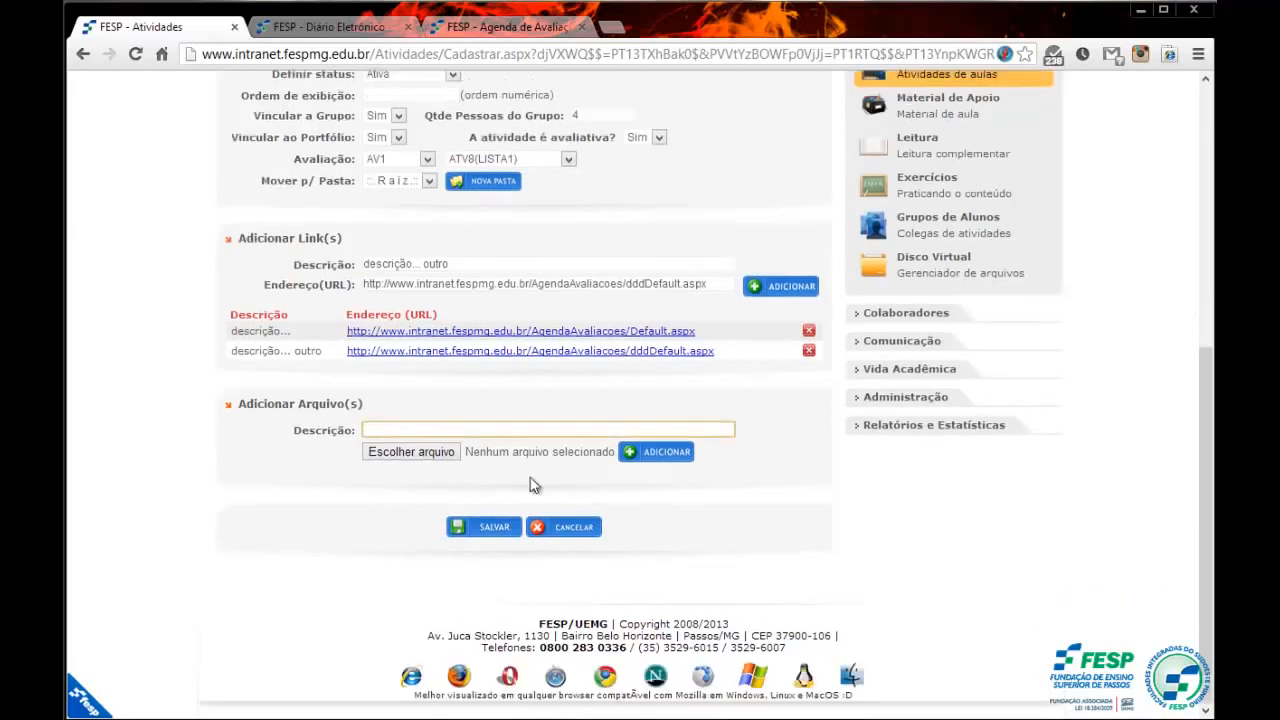
pyautogui.scroll(1, 535, 484)
pyautogui.scroll(-1, 310, 435)
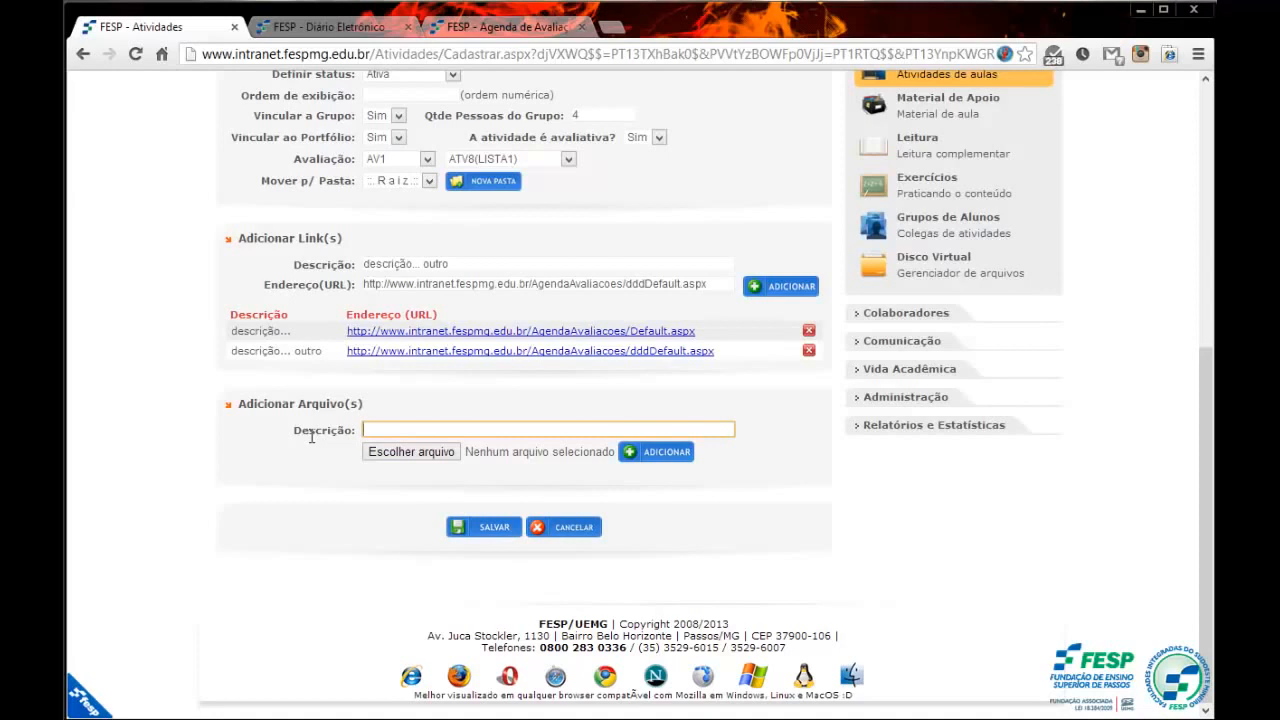
pyautogui.write('Artigo...')
# Try choosing angelo.png from the Imagens library as the activity's file, and dismiss the reopened file selection
pyautogui.click(411, 452)
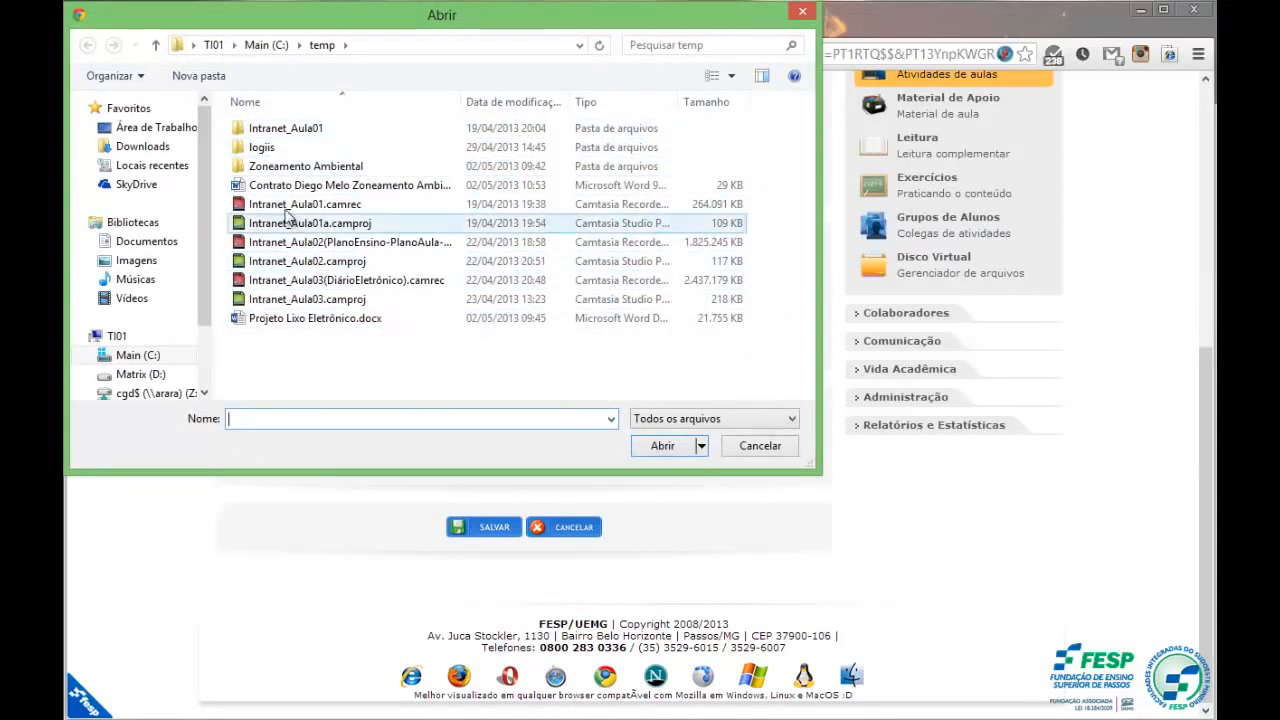
pyautogui.doubleClick(262, 147)
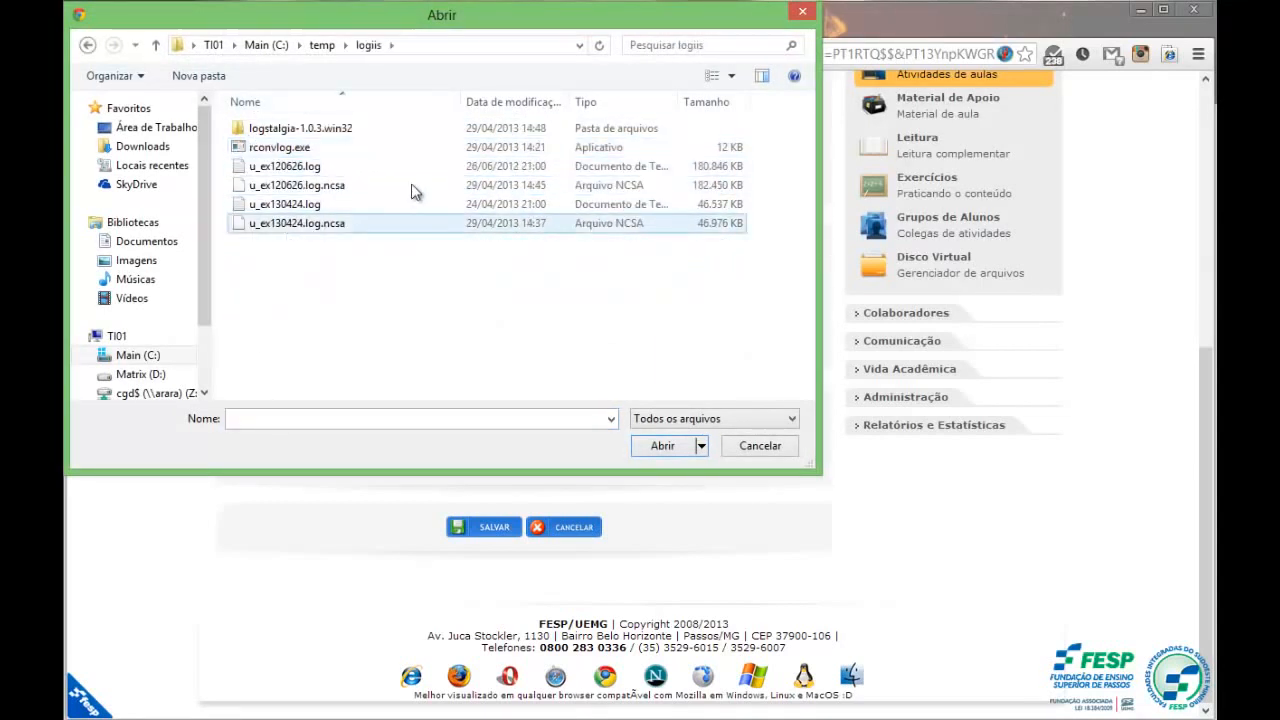
pyautogui.click(287, 204)
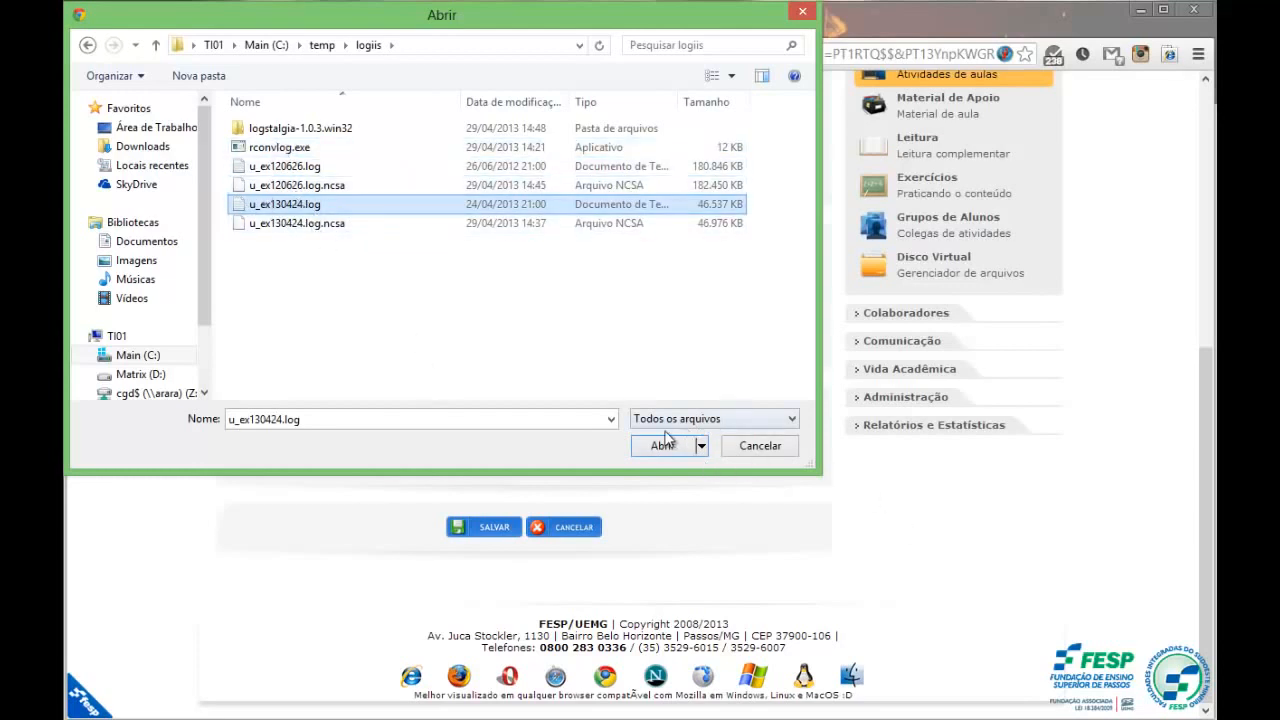
pyautogui.click(136, 261)
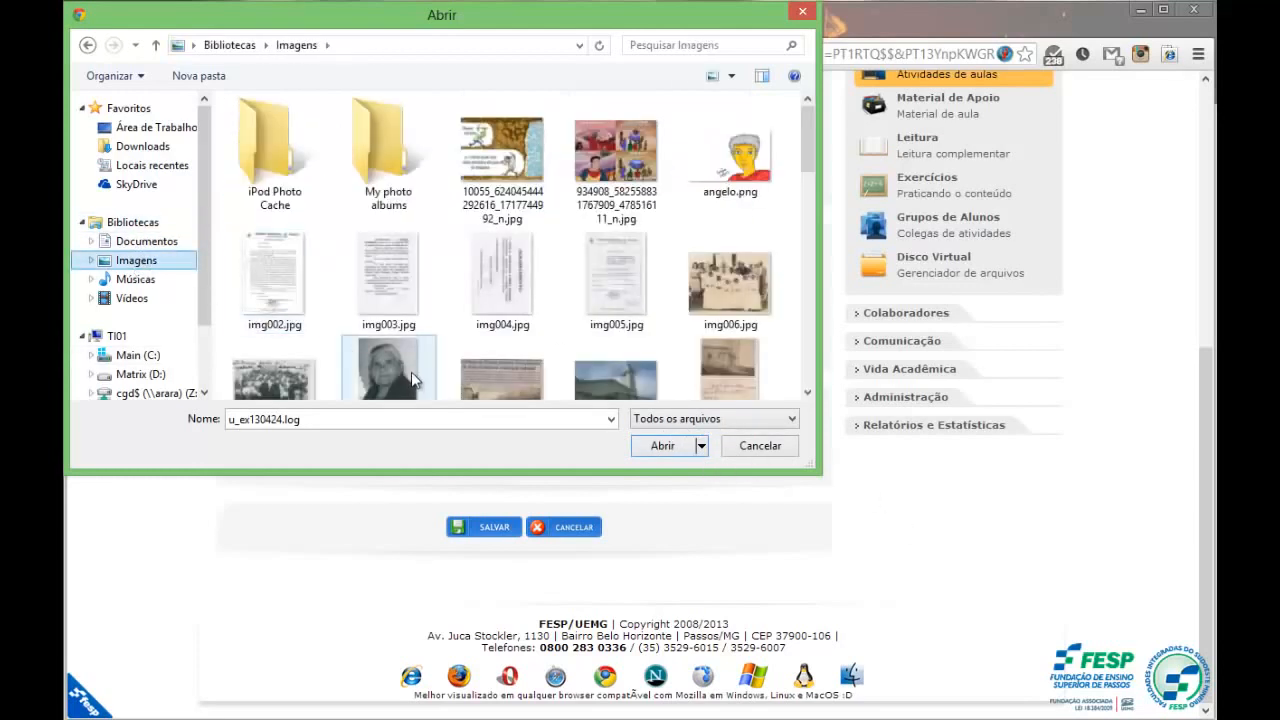
pyautogui.click(725, 175)
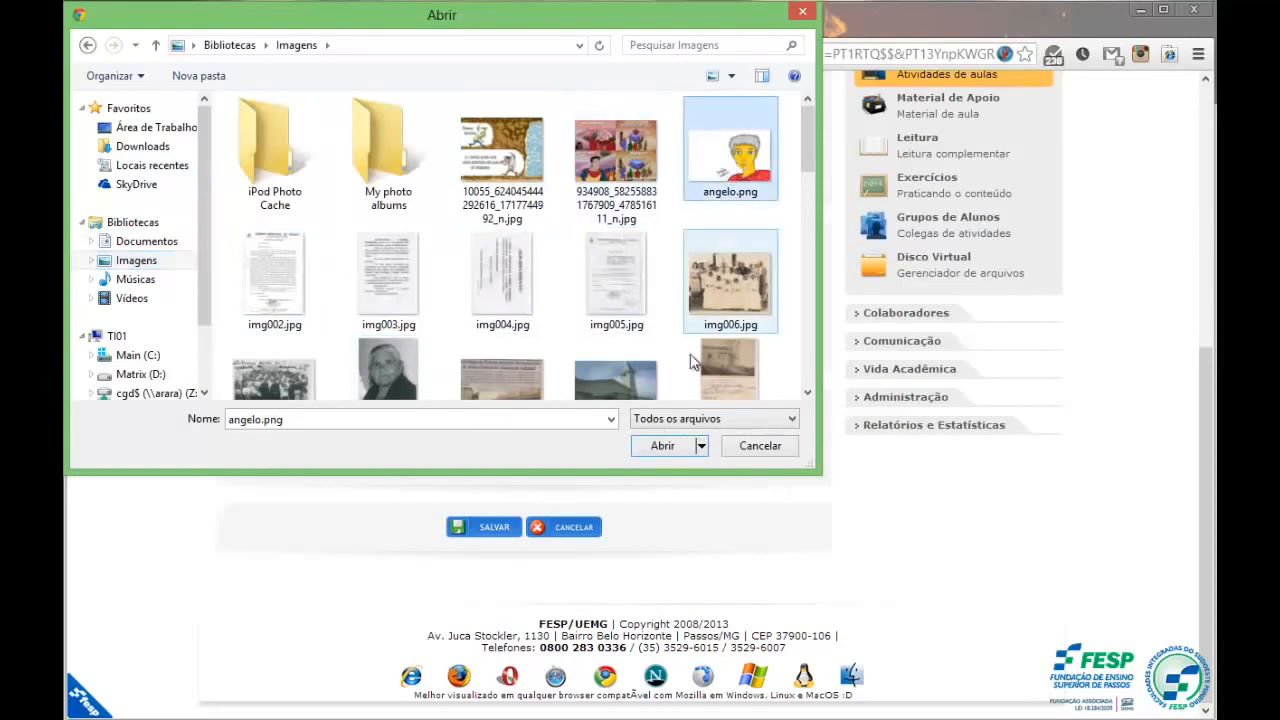
pyautogui.click(664, 449)
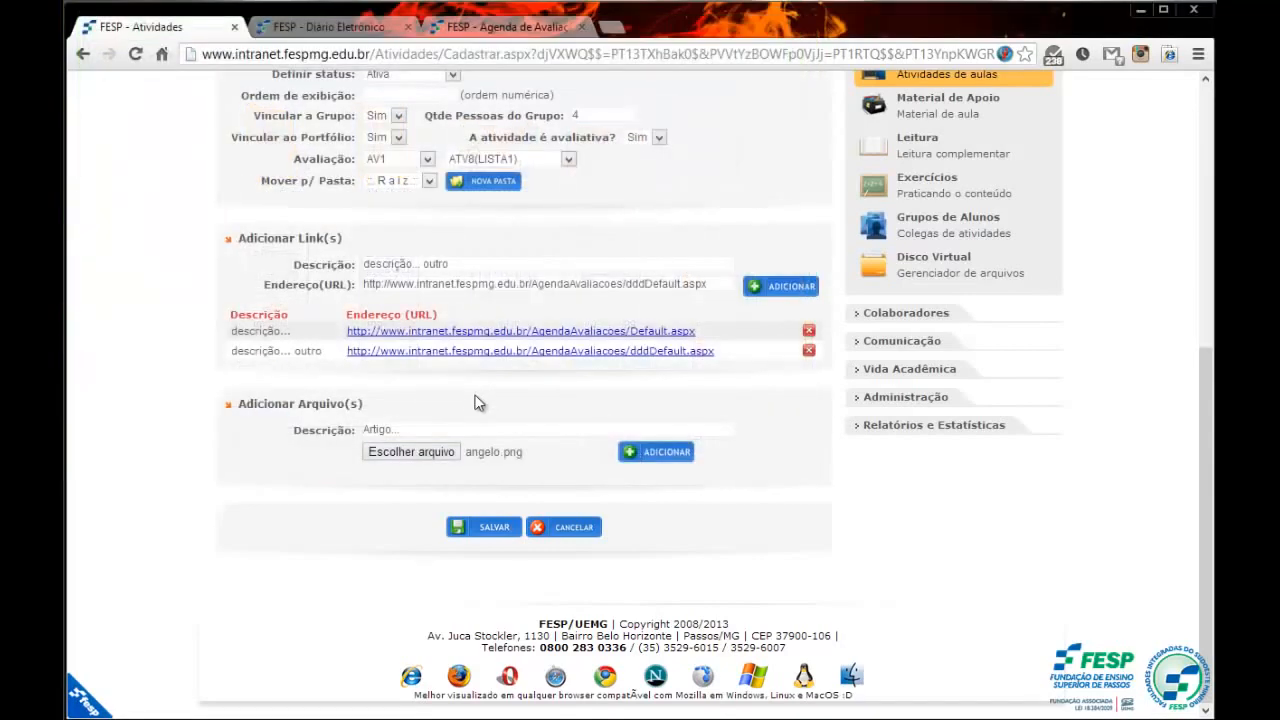
pyautogui.click(510, 454)
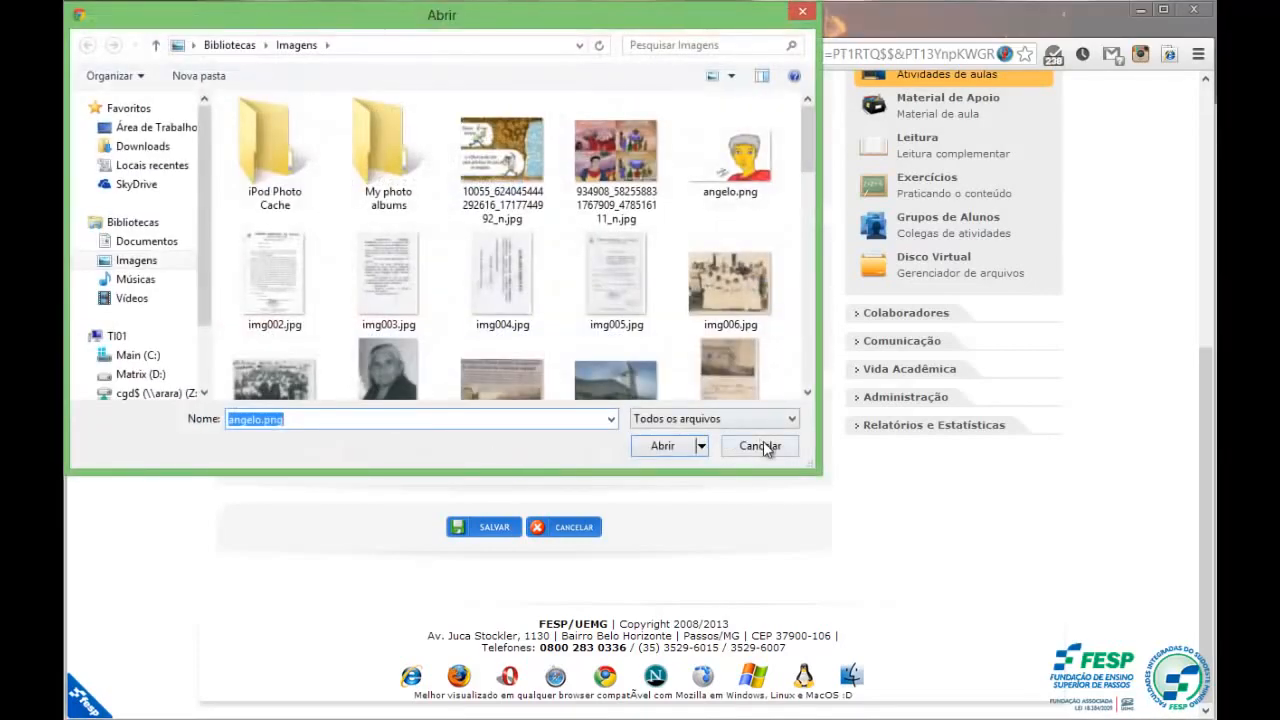
pyautogui.click(766, 446)
# Choose img004.jpg from the Imagens library and add it to the activity's files
pyautogui.click(405, 452)
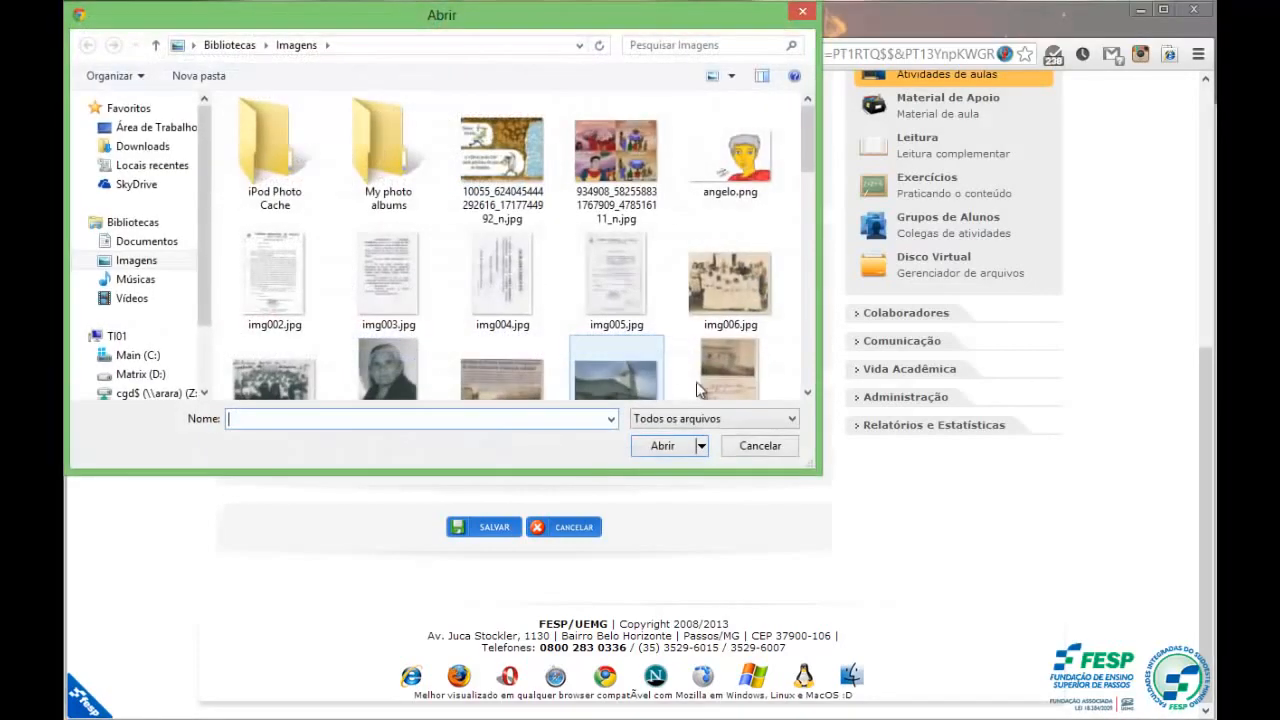
pyautogui.click(508, 263)
pyautogui.doubleClick(508, 263)
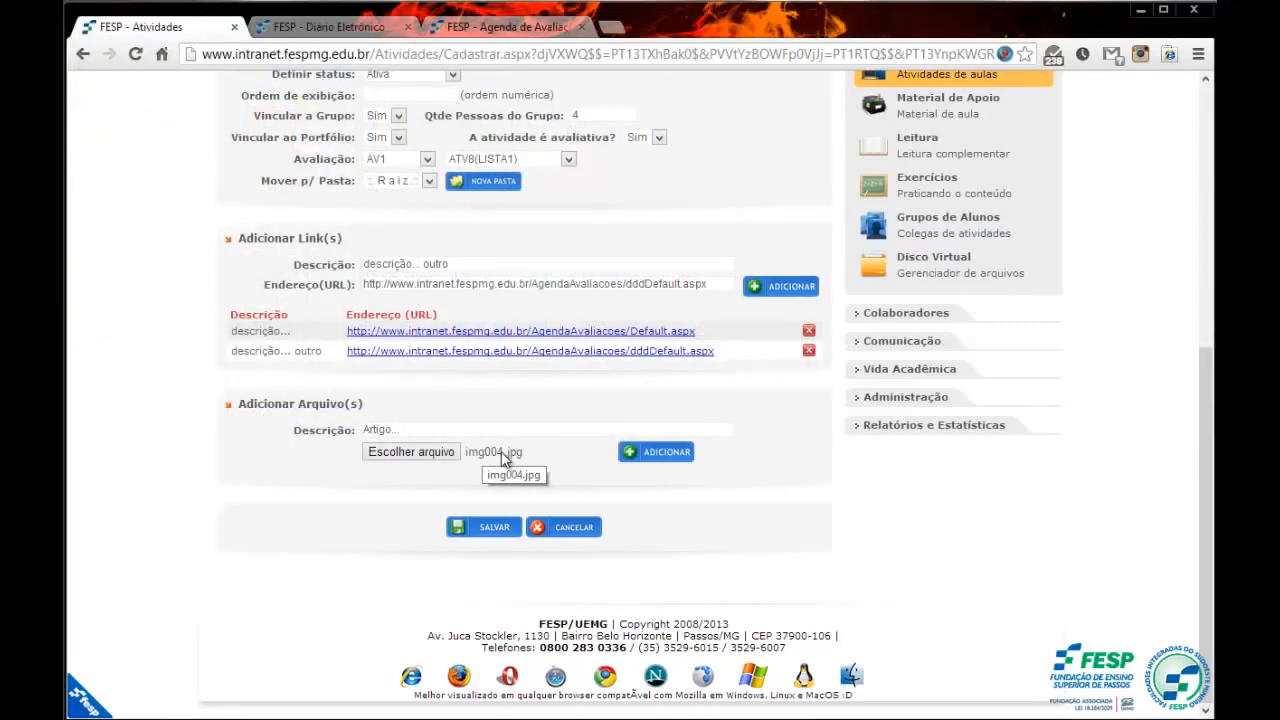
pyautogui.click(659, 454)
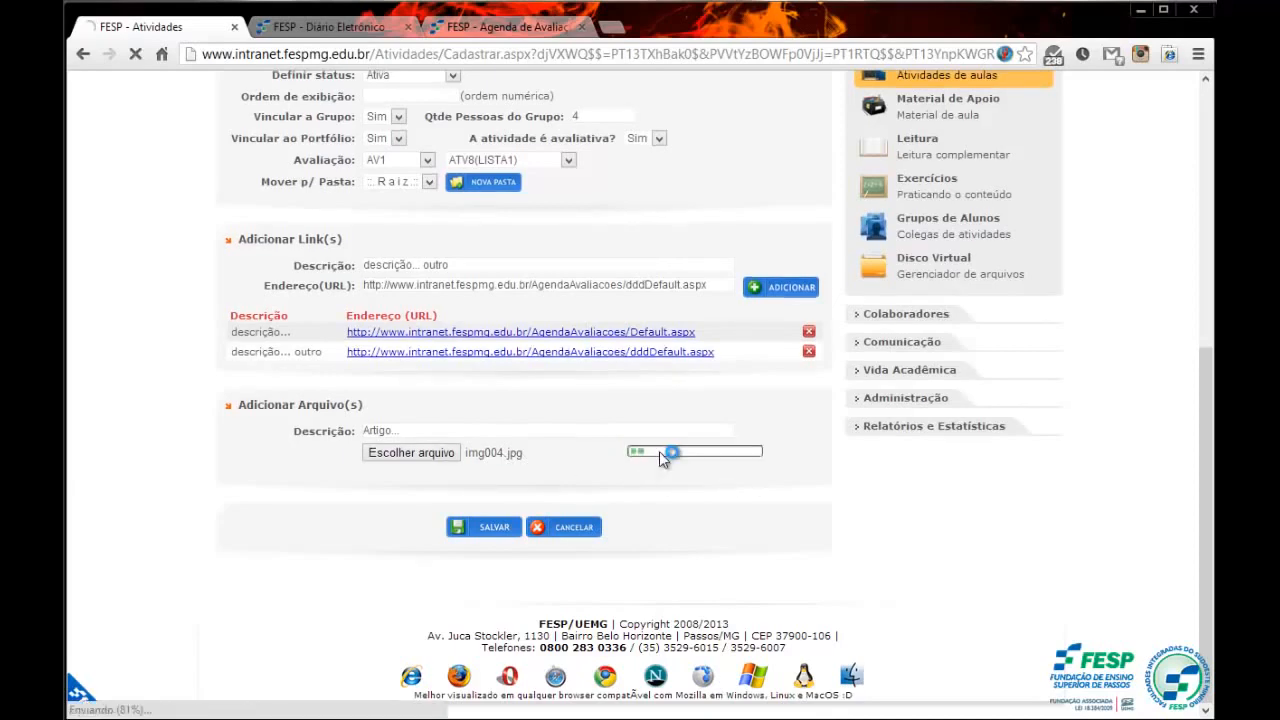
pyautogui.scroll(-5, 659, 450)
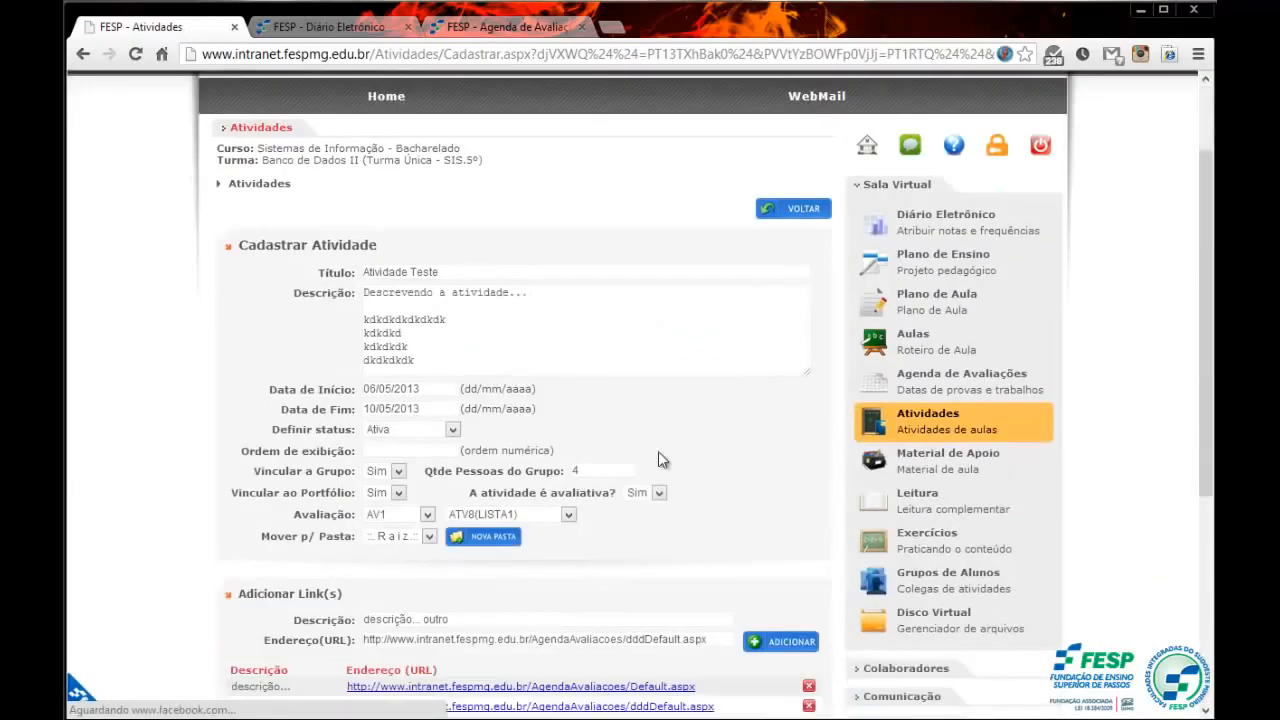
# Choose img010.jpg from the Imagens library and add it to the activity's files with the description "Artigo..."
pyautogui.moveTo(269, 479); pyautogui.dragTo(746, 489)
pyautogui.click(750, 496)
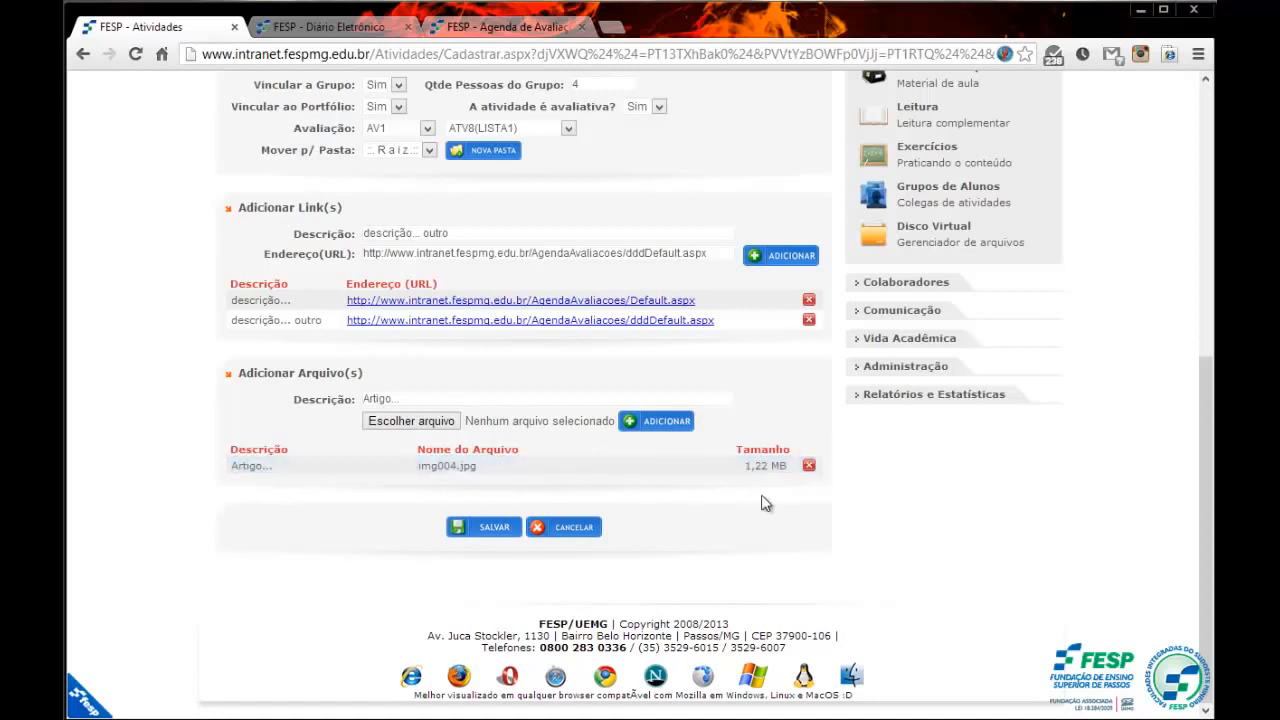
pyautogui.tripleClick(756, 465)
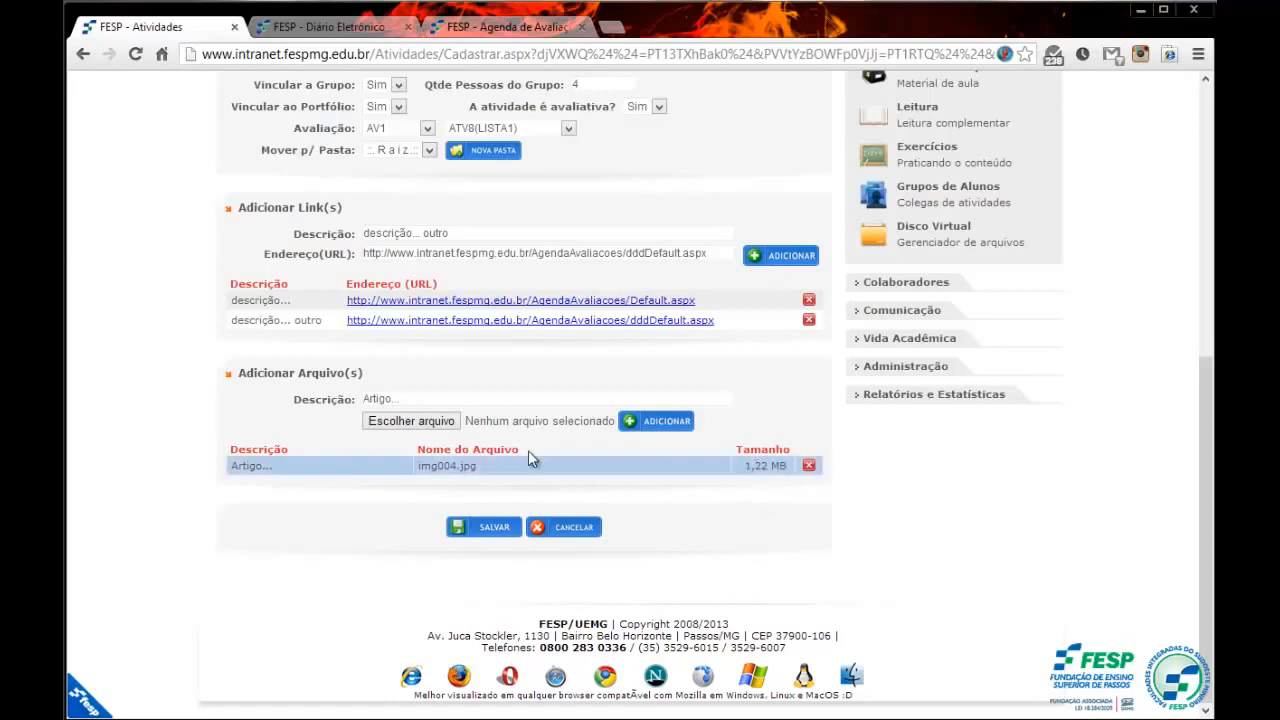
pyautogui.click(410, 422)
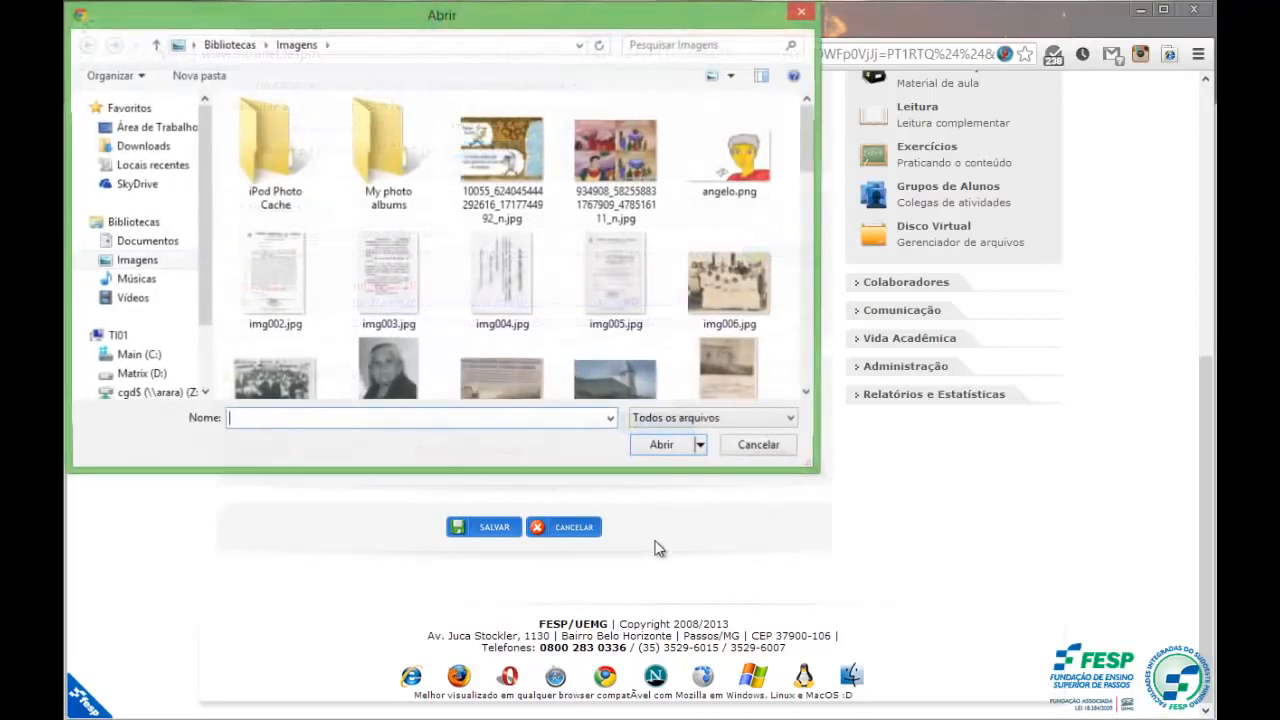
pyautogui.click(628, 396)
pyautogui.doubleClick(624, 386)
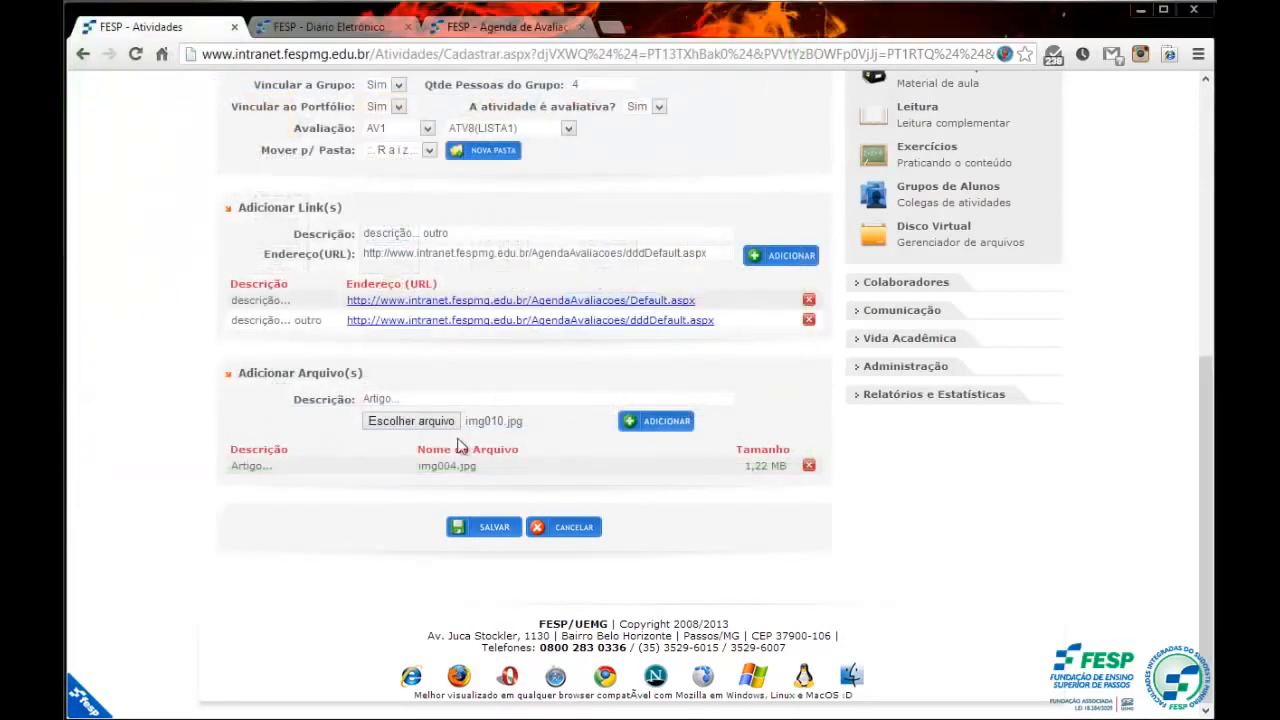
pyautogui.click(652, 422)
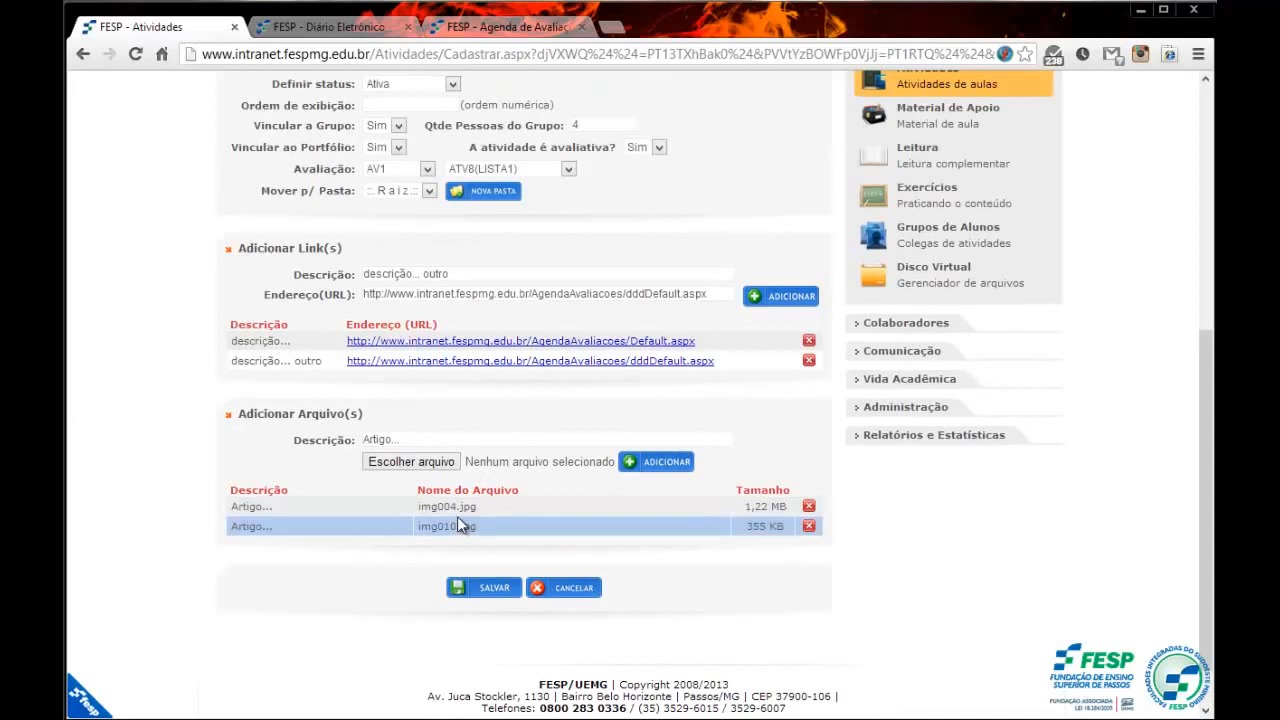
# Examine the size listed for img004.jpg among the activity's attached files
pyautogui.scroll(-1, 457, 516)
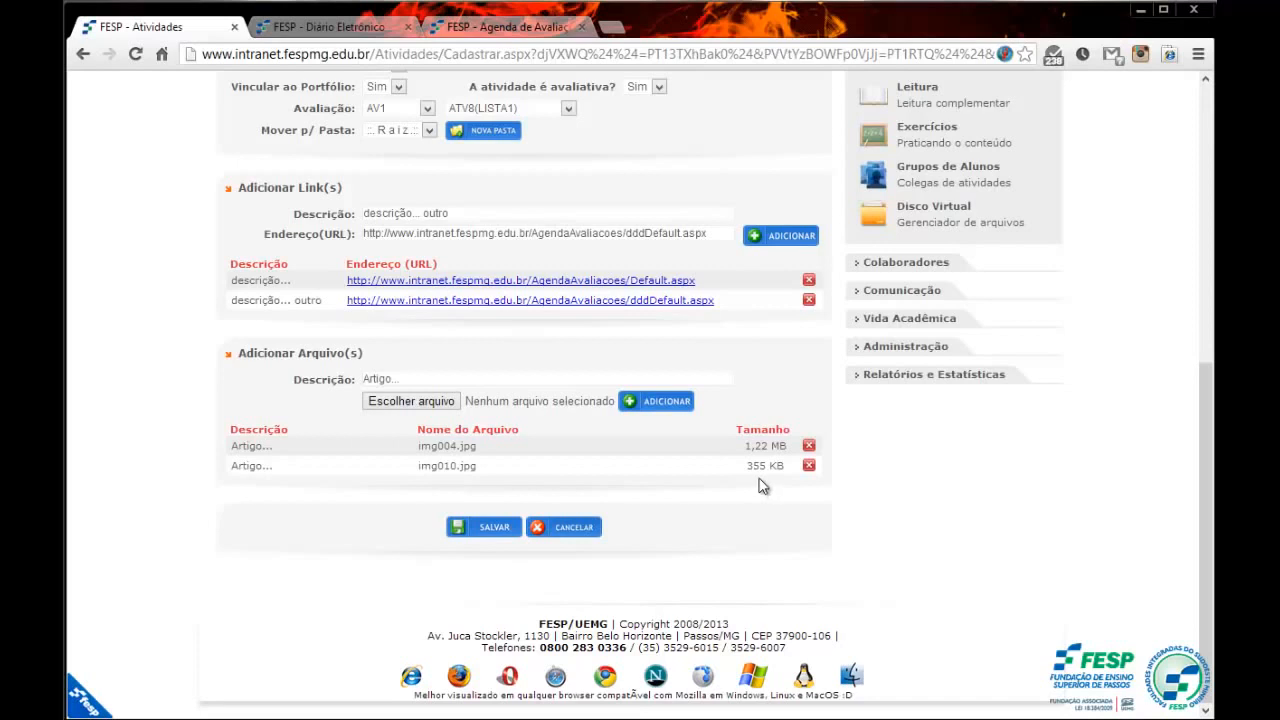
pyautogui.moveTo(745, 446); pyautogui.dragTo(793, 447)
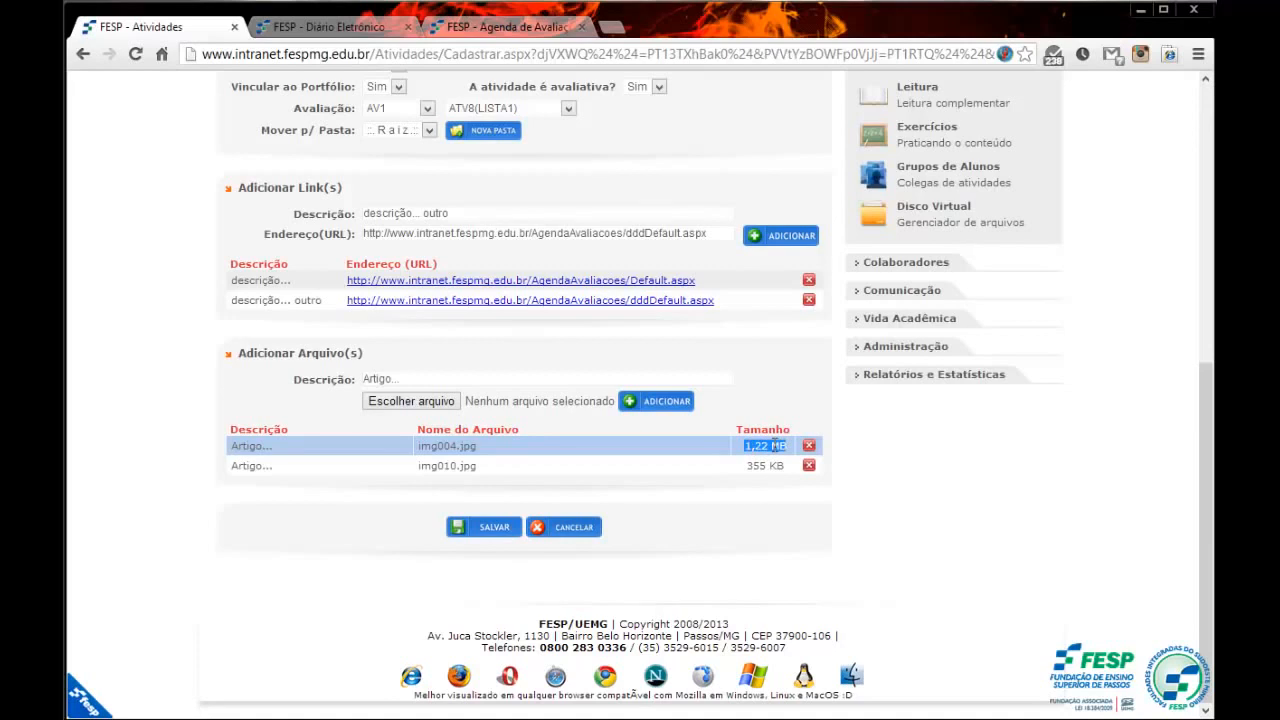
pyautogui.click(777, 446)
pyautogui.moveTo(745, 446); pyautogui.dragTo(791, 446)
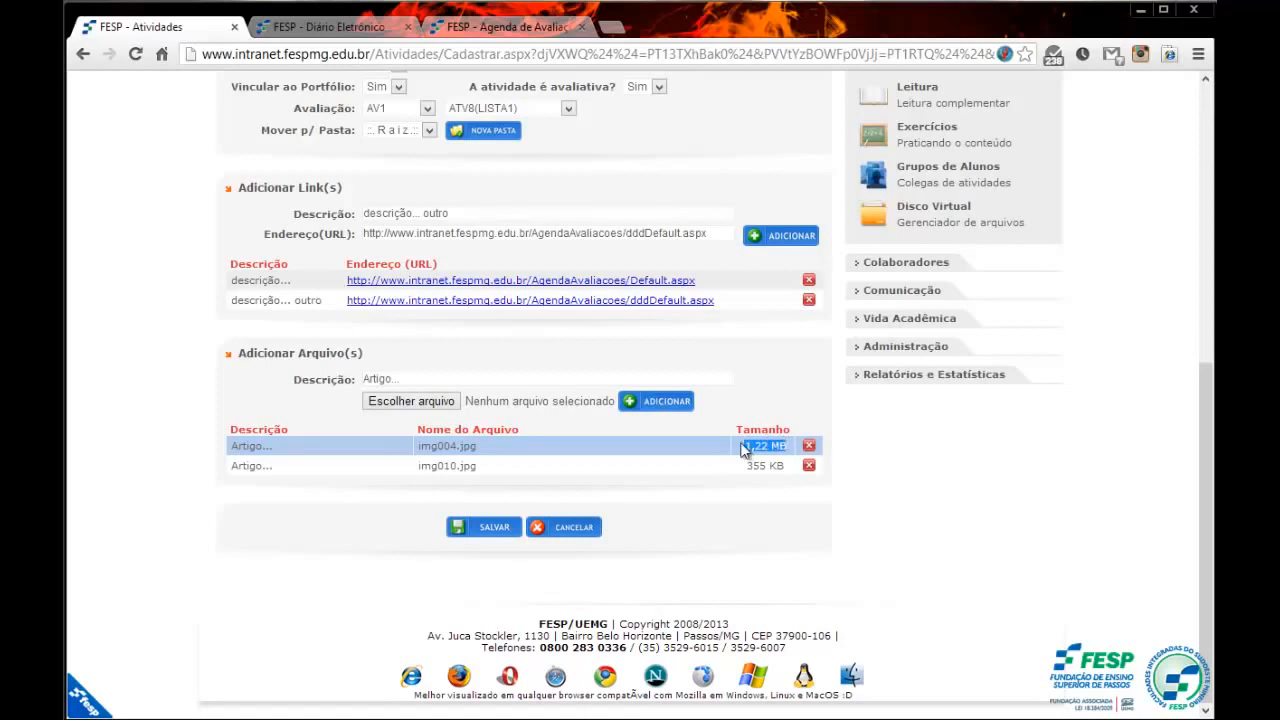
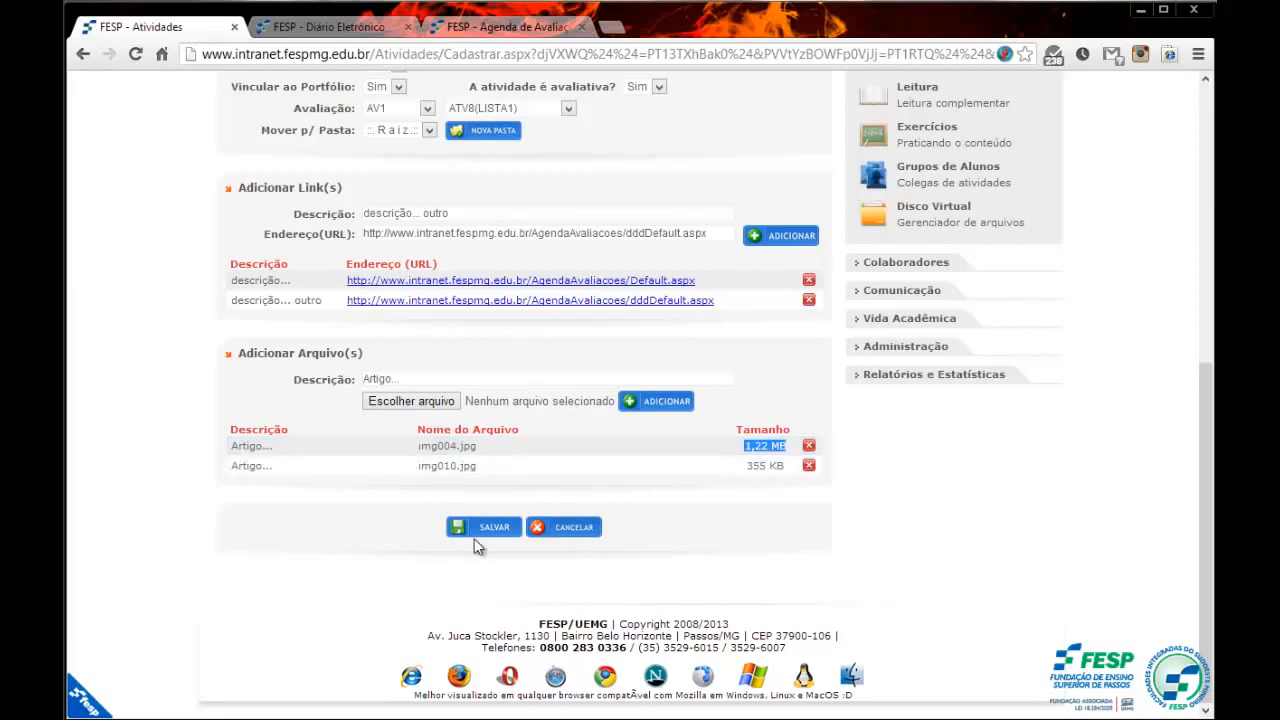
# Save the new activity with its links and files, and return to the class's activities list
pyautogui.scroll(3, 614, 391)
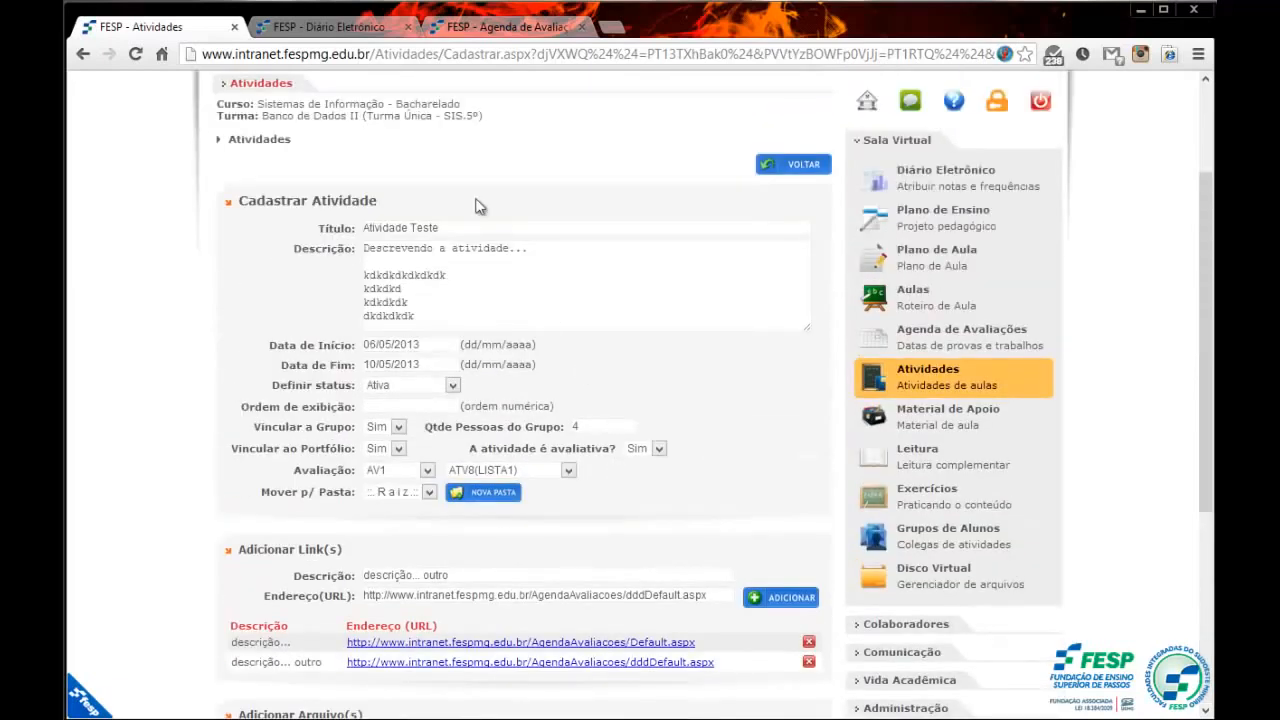
pyautogui.scroll(-3, 487, 295)
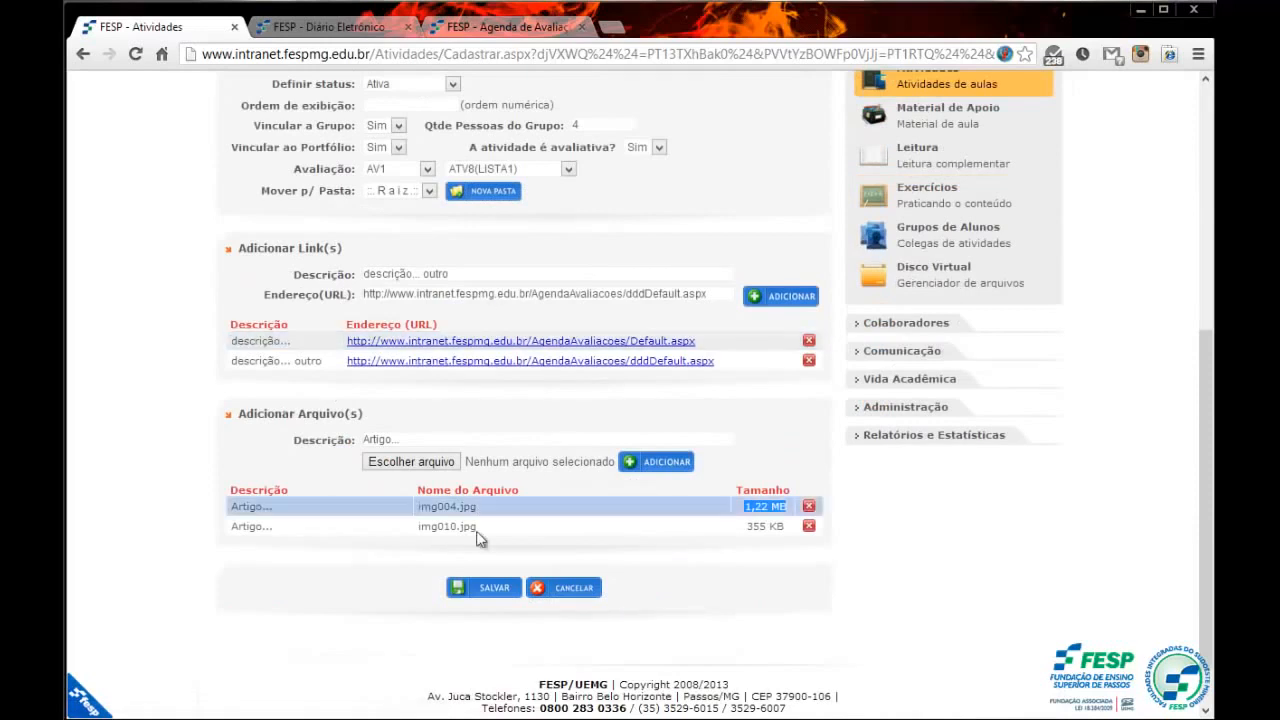
pyautogui.click(490, 594)
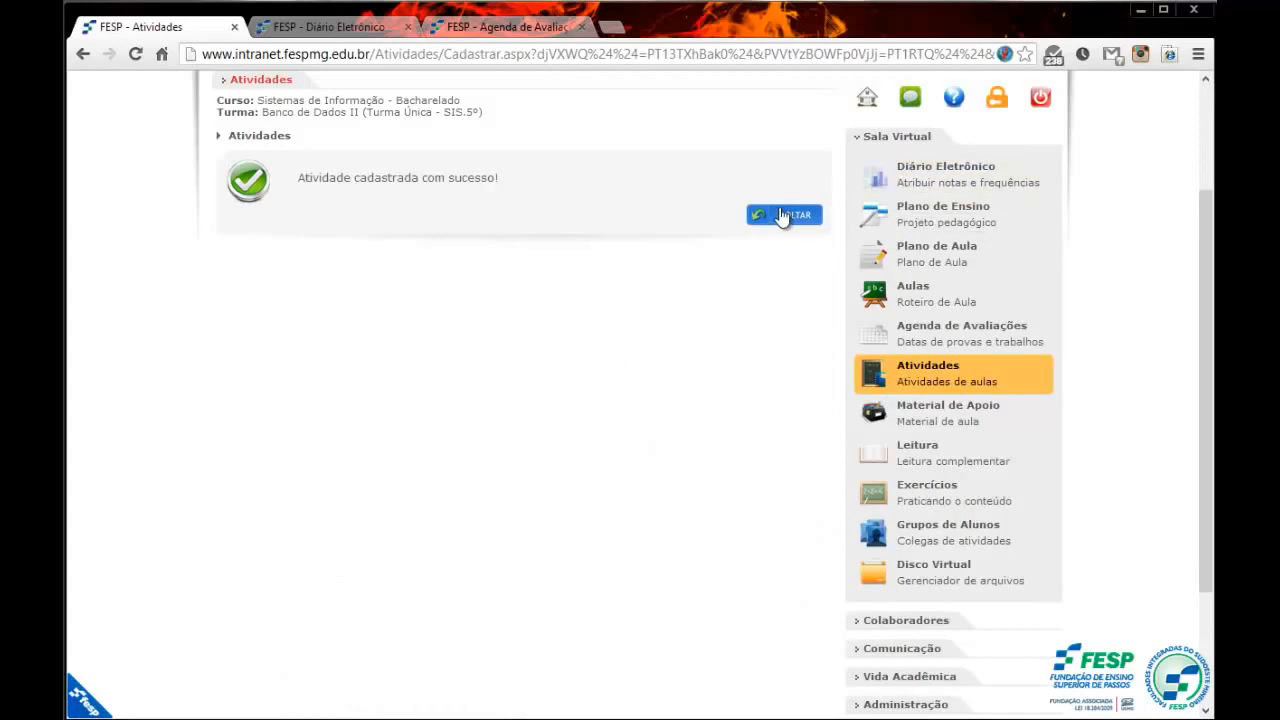
pyautogui.click(782, 216)
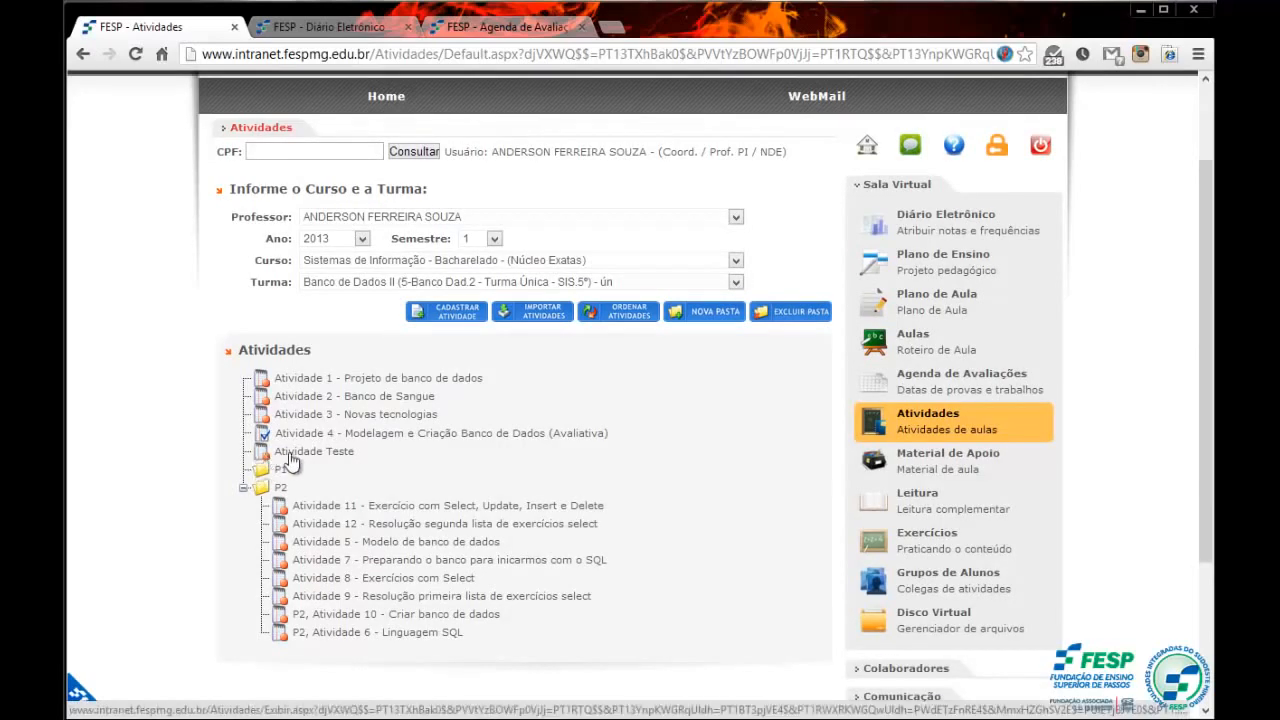
# Open Atividade Teste from the activities list and examine its group setting, description, links and attached files
pyautogui.scroll(-1, 264, 466)
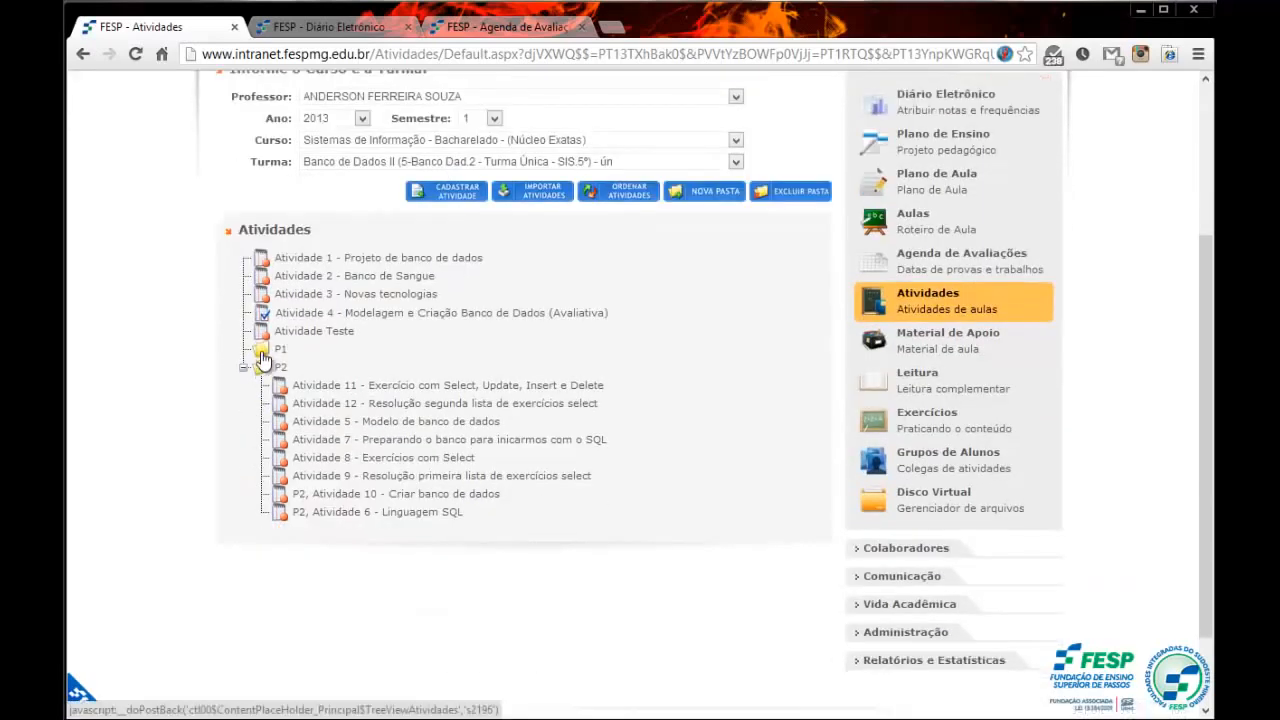
pyautogui.click(325, 334)
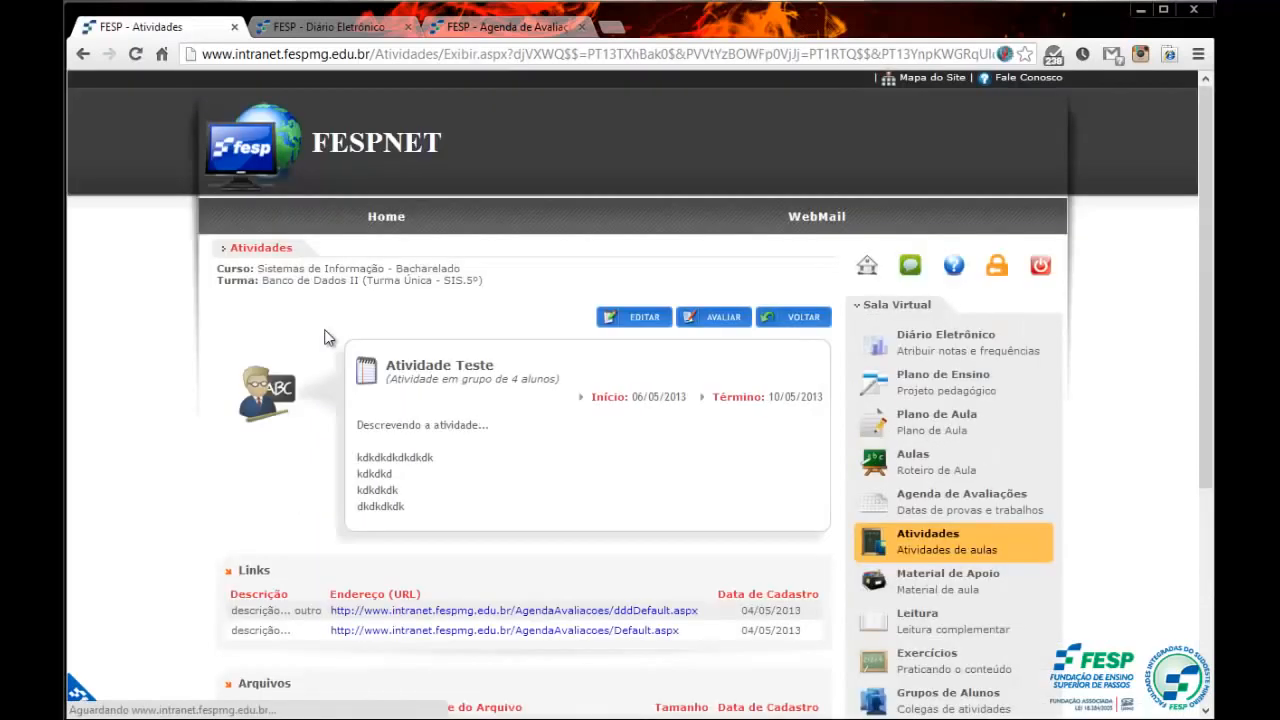
pyautogui.scroll(-3, 602, 330)
pyautogui.scroll(1, 581, 332)
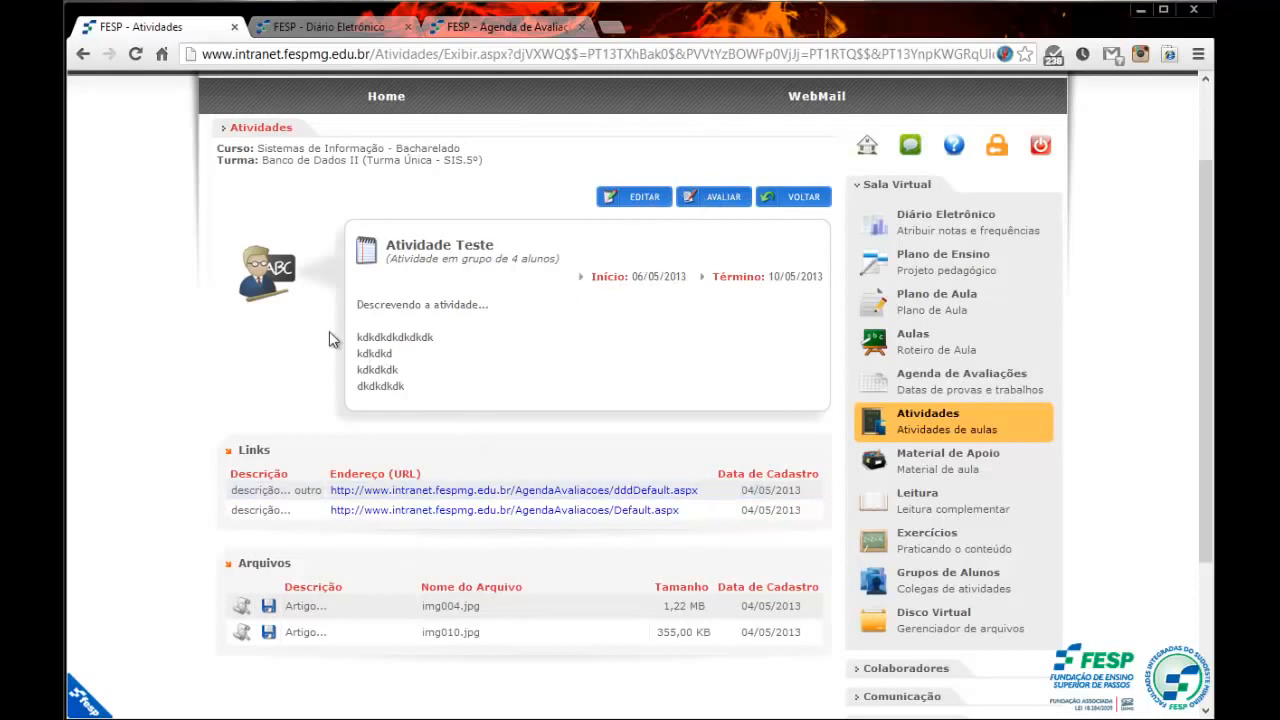
pyautogui.scroll(-1, 314, 322)
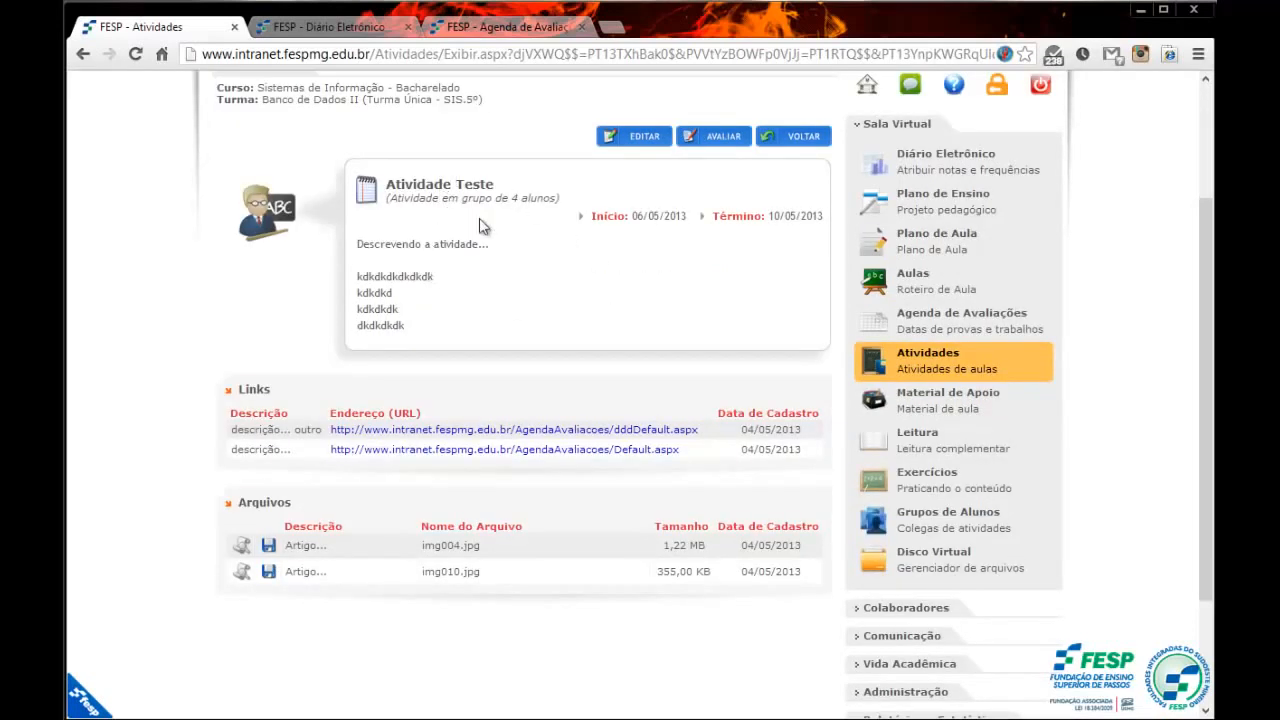
pyautogui.moveTo(418, 193); pyautogui.dragTo(524, 201)
pyautogui.click(455, 244)
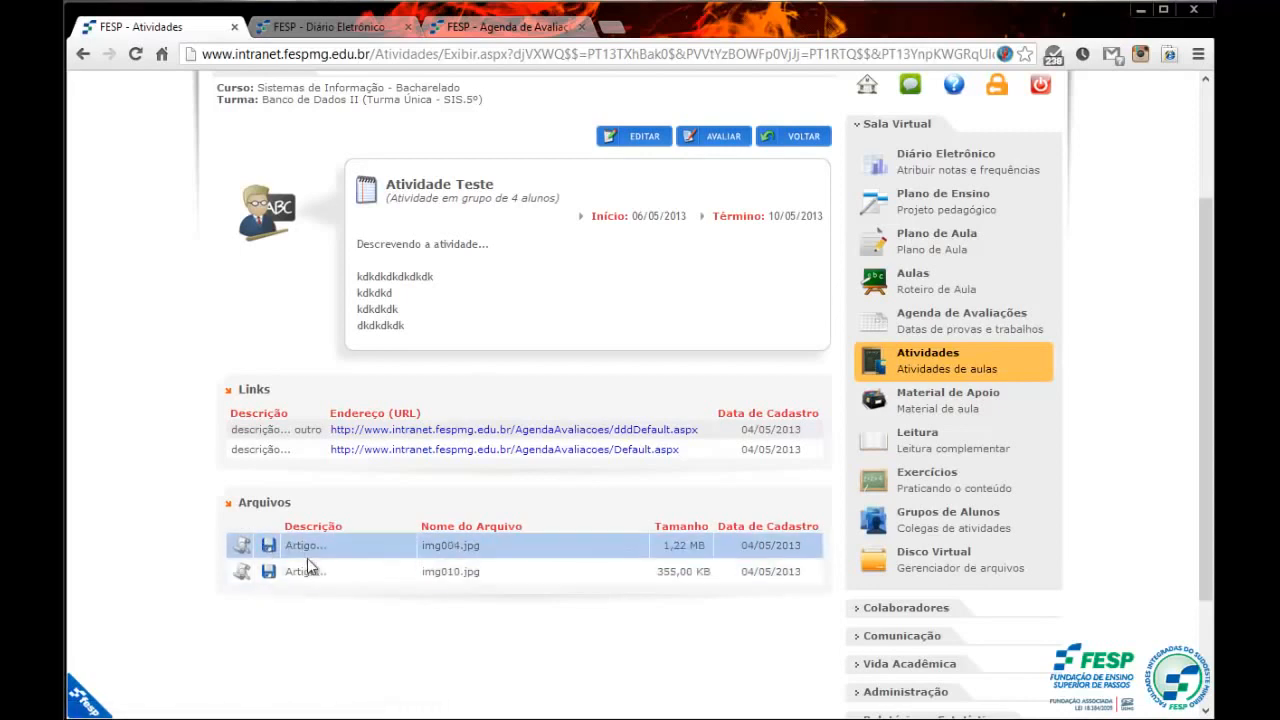
pyautogui.click(256, 548)
pyautogui.click(308, 568)
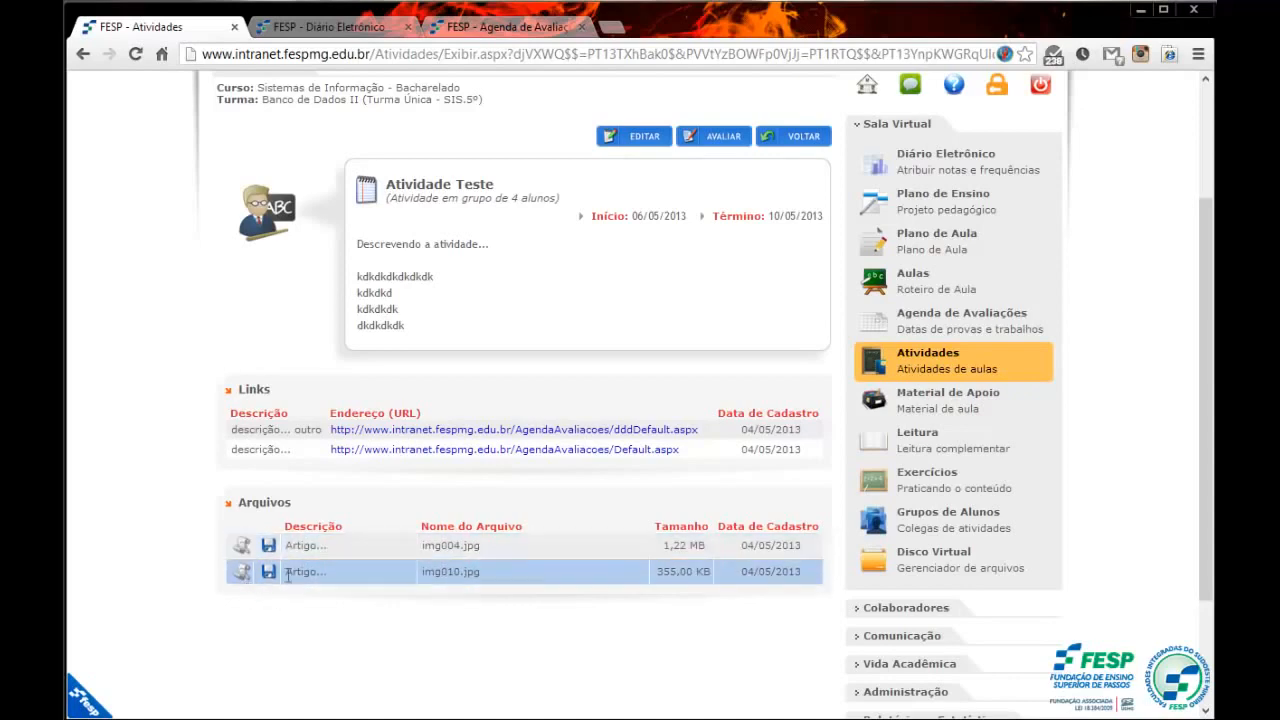
pyautogui.scroll(3, 272, 543)
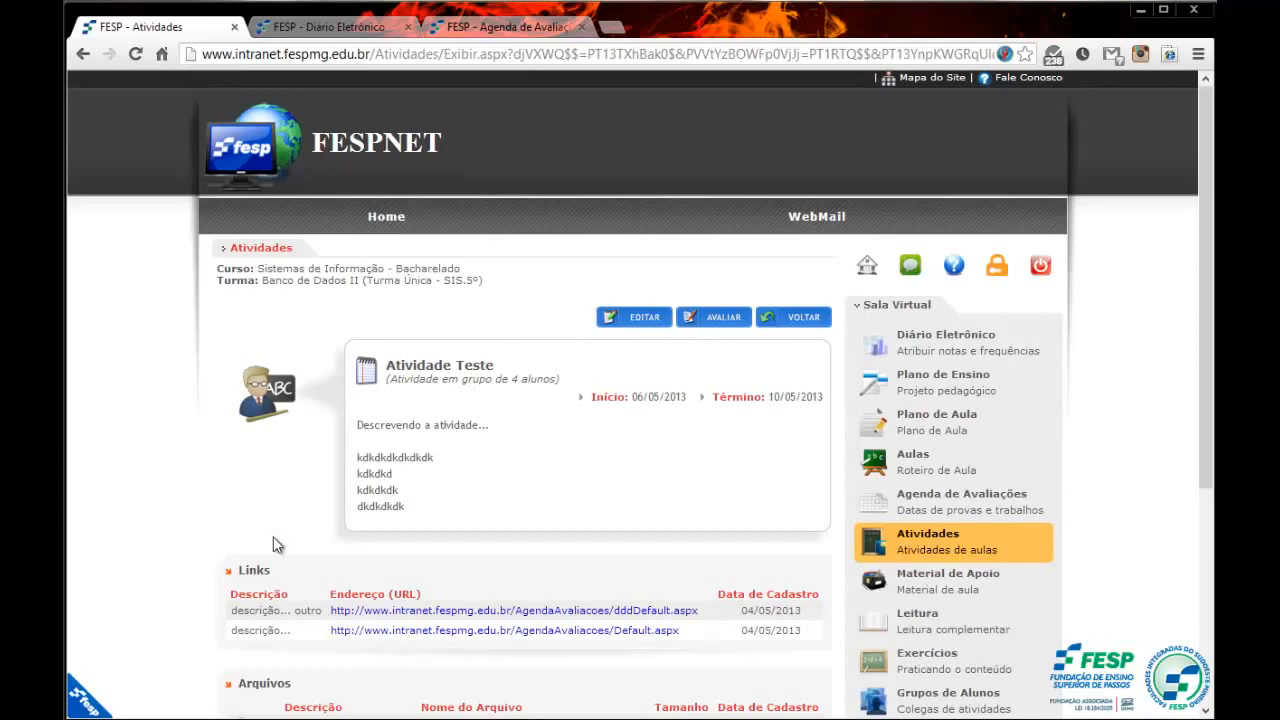
pyautogui.scroll(-1, 277, 545)
pyautogui.scroll(-1, 275, 537)
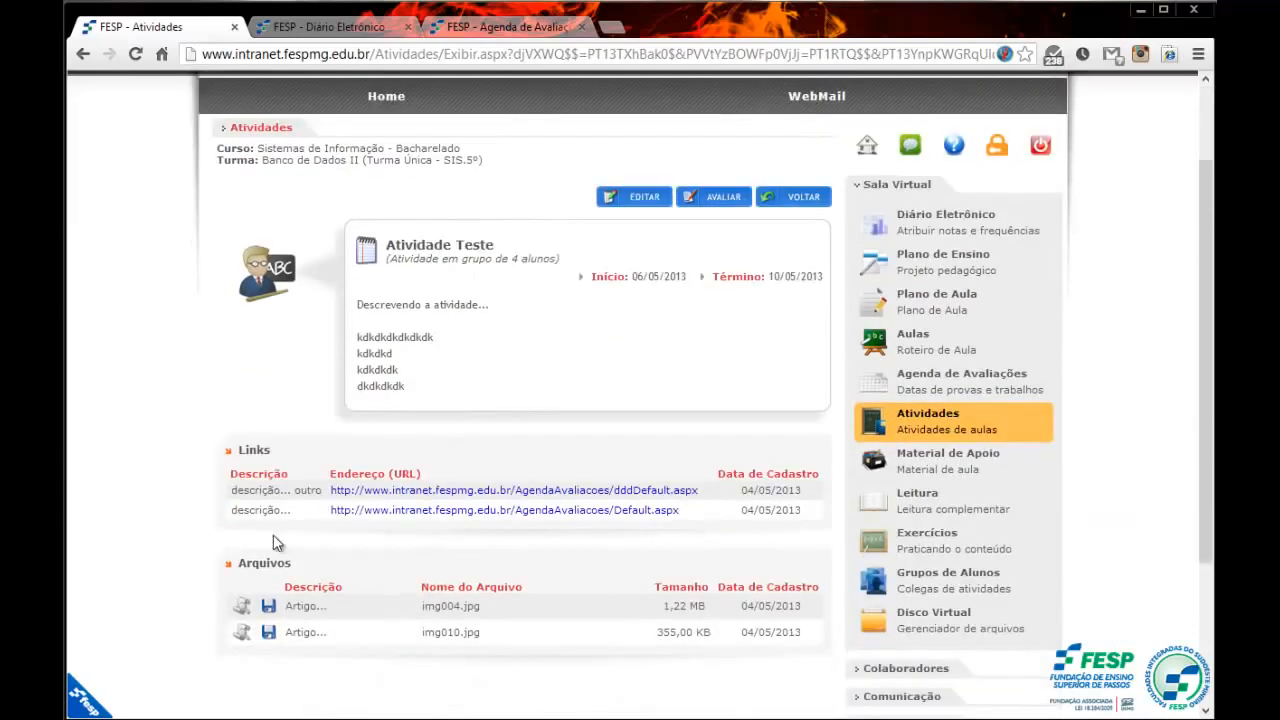
# Open Atividade Teste for editing and examine its fields, links, attached files and available actions
pyautogui.click(630, 200)
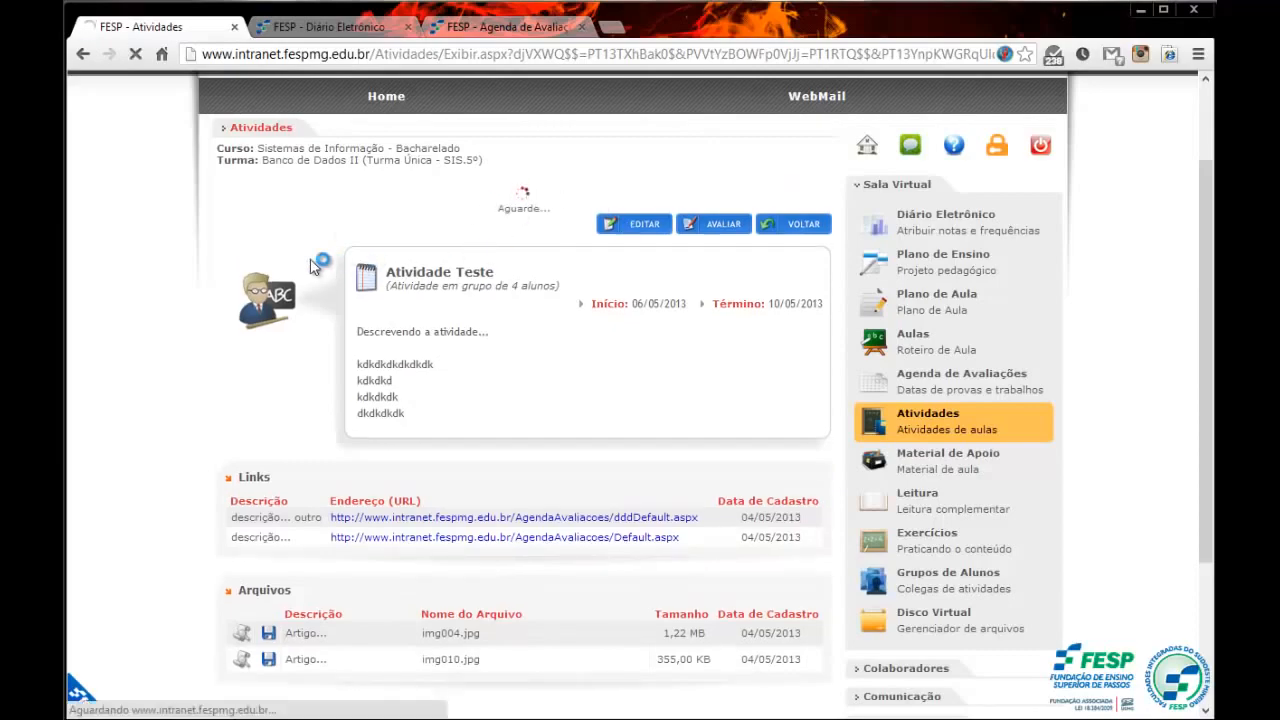
pyautogui.scroll(-4, 380, 423)
pyautogui.scroll(2, 380, 425)
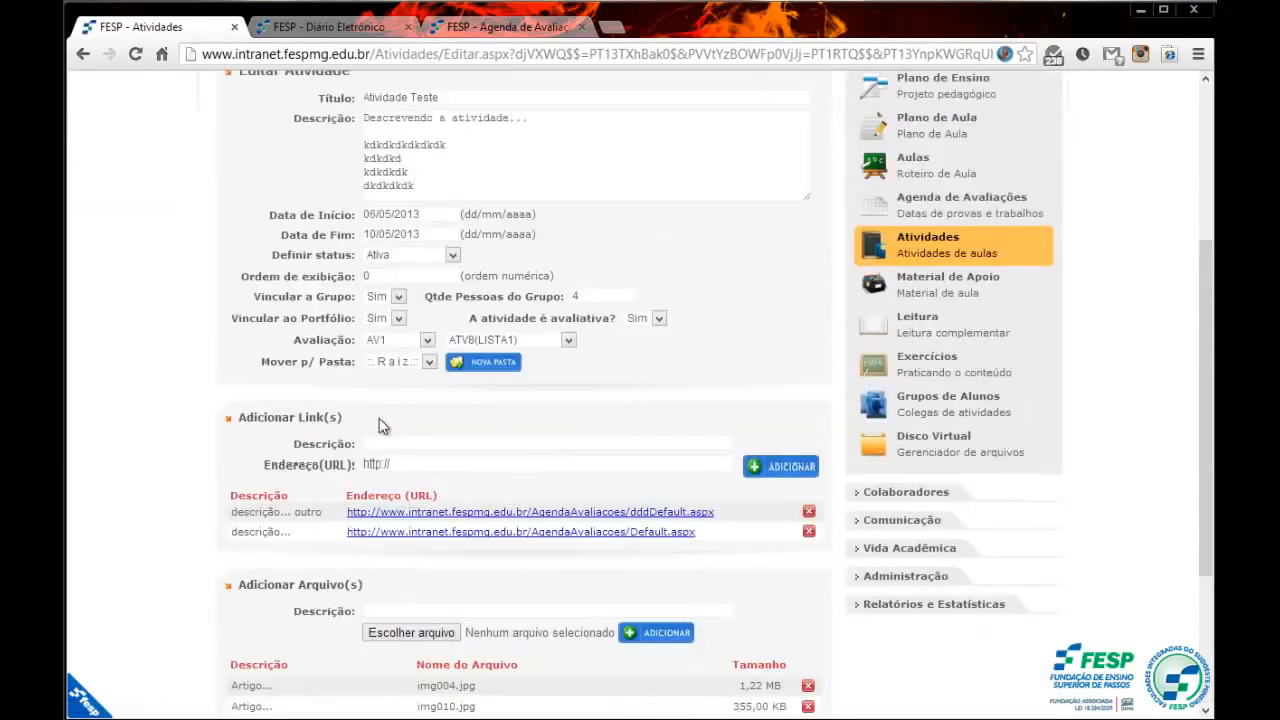
pyautogui.scroll(3, 383, 415)
pyautogui.scroll(-5, 383, 415)
pyautogui.scroll(3, 383, 415)
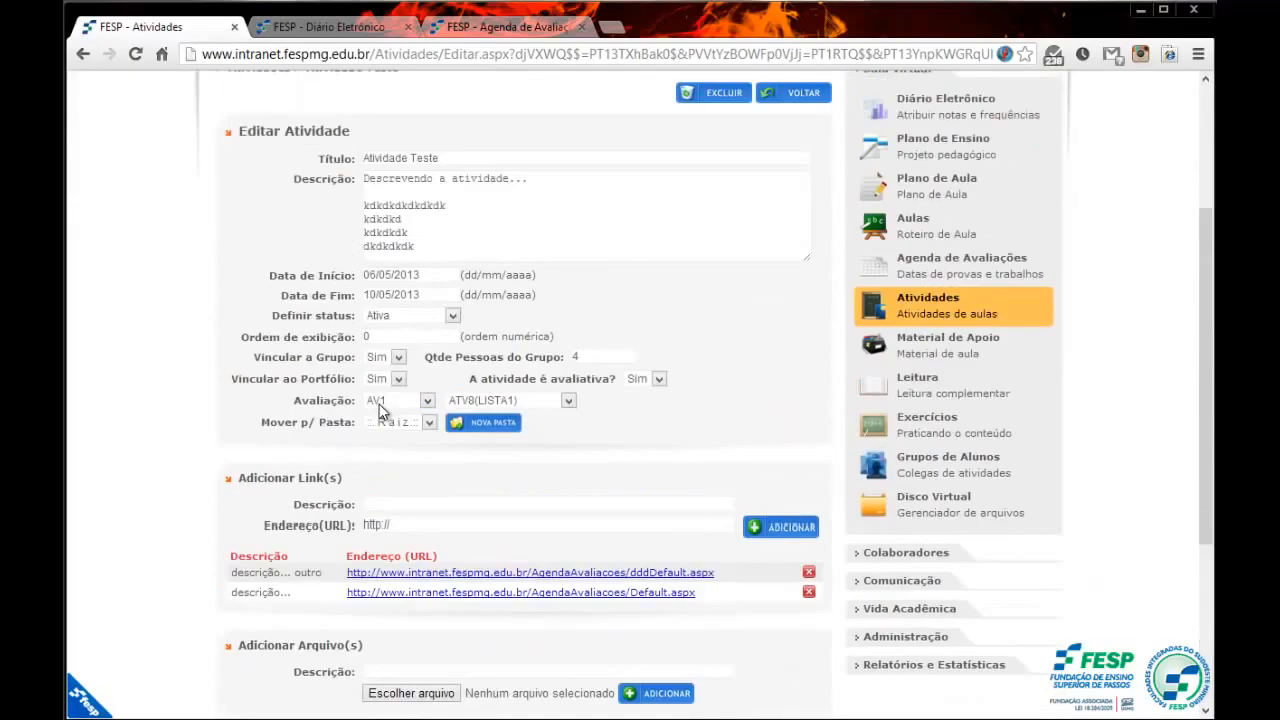
pyautogui.scroll(-3, 491, 389)
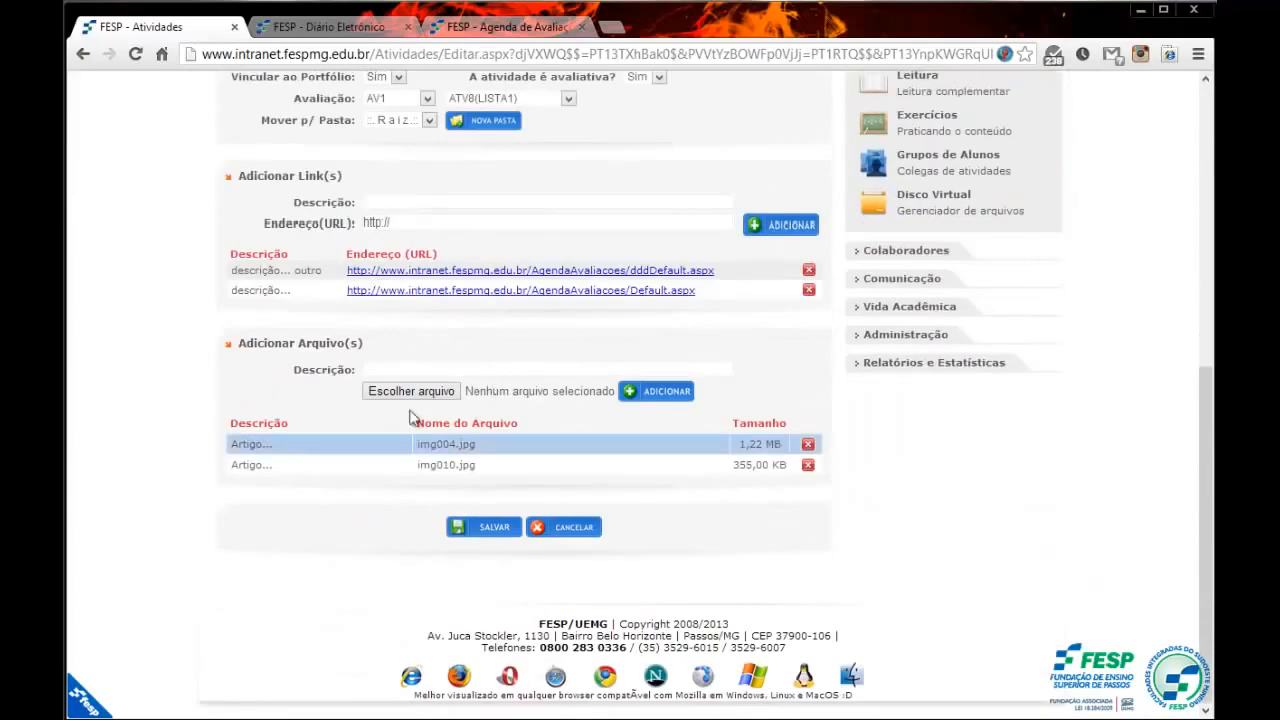
pyautogui.scroll(1, 440, 360)
pyautogui.scroll(5, 465, 300)
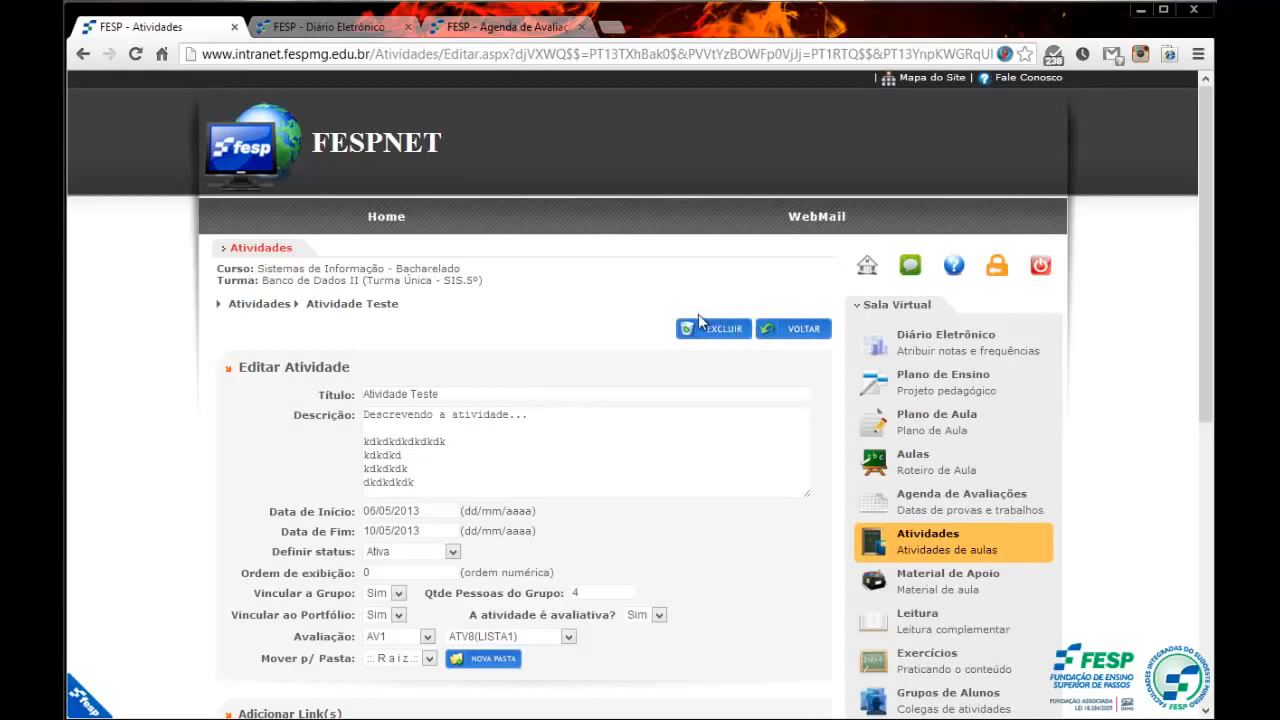
# Leave the edit form without saving and return to the Atividade Teste details page
pyautogui.click(801, 333)
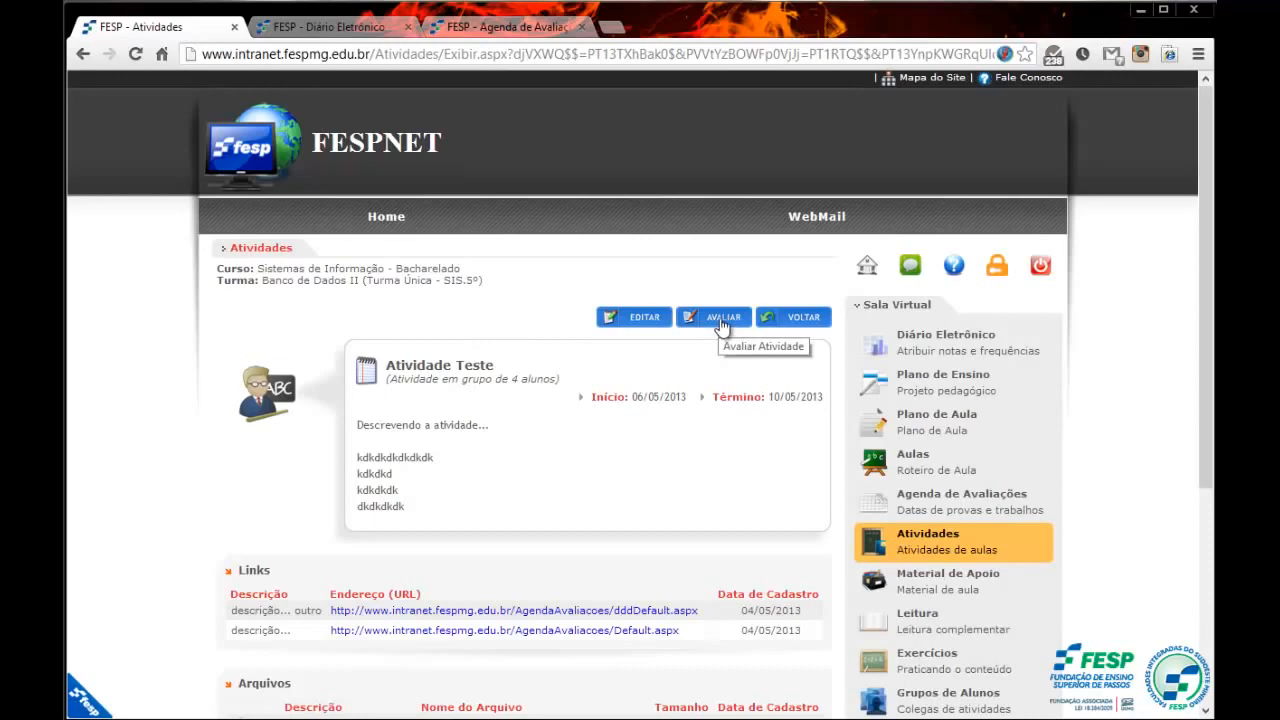
pyautogui.scroll(-1, 723, 324)
pyautogui.scroll(1, 723, 324)
pyautogui.scroll(-2, 723, 324)
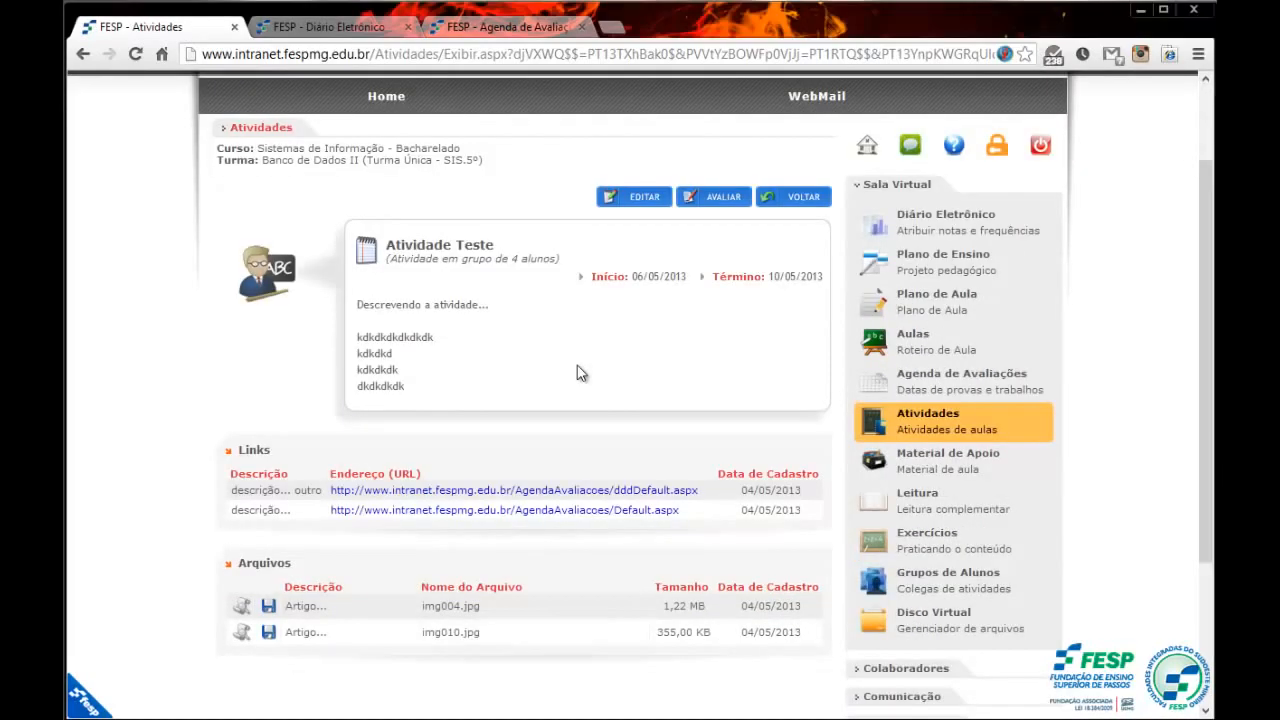